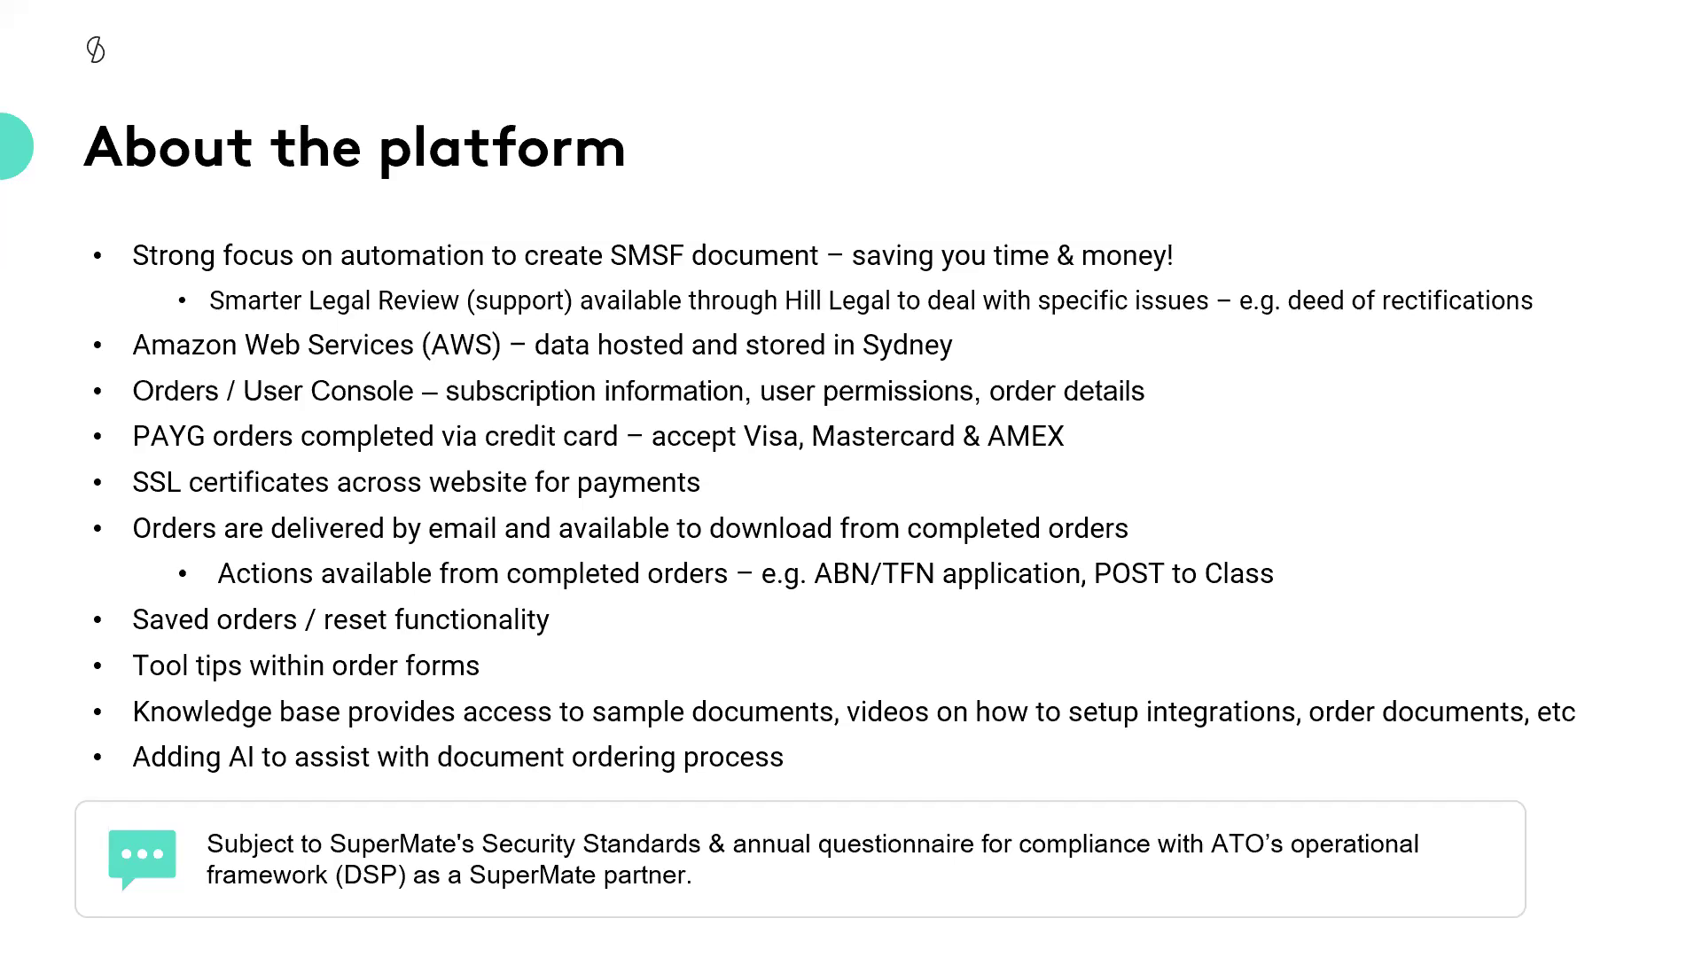
- Switch to the Smarter SMSF dashboard in the browser and review the options under Documents and Integrations
{"action": "key", "text": "alt+Tab"}
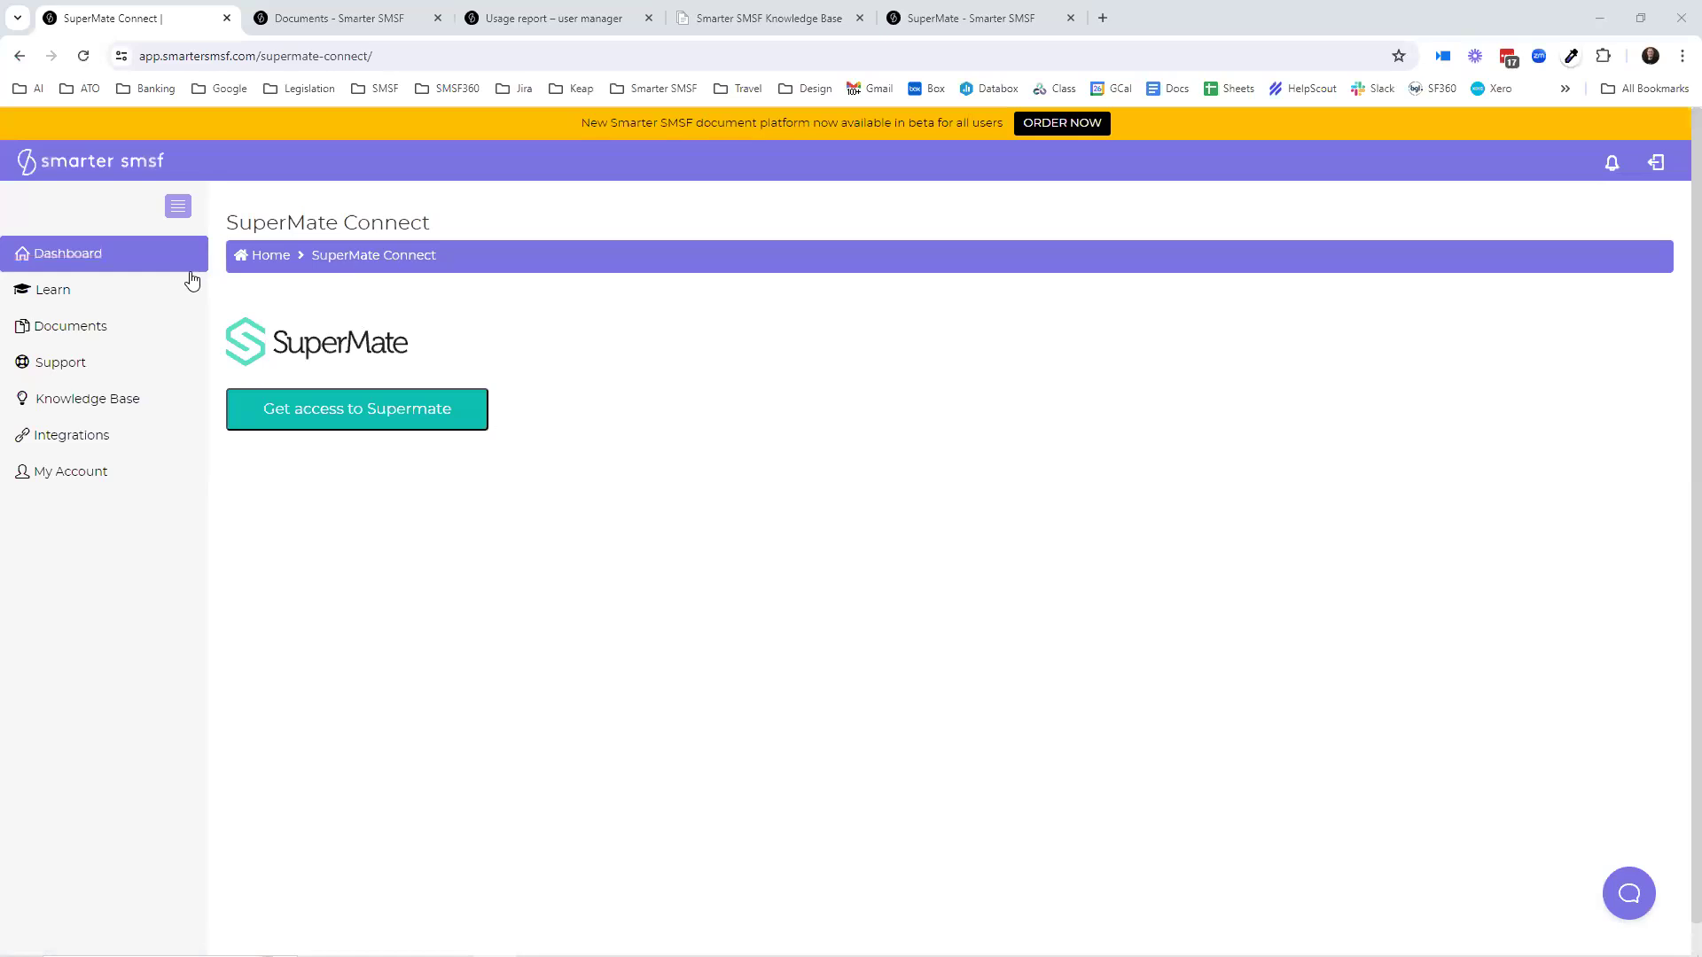
{"action": "left_click", "coordinate": [180, 334]}
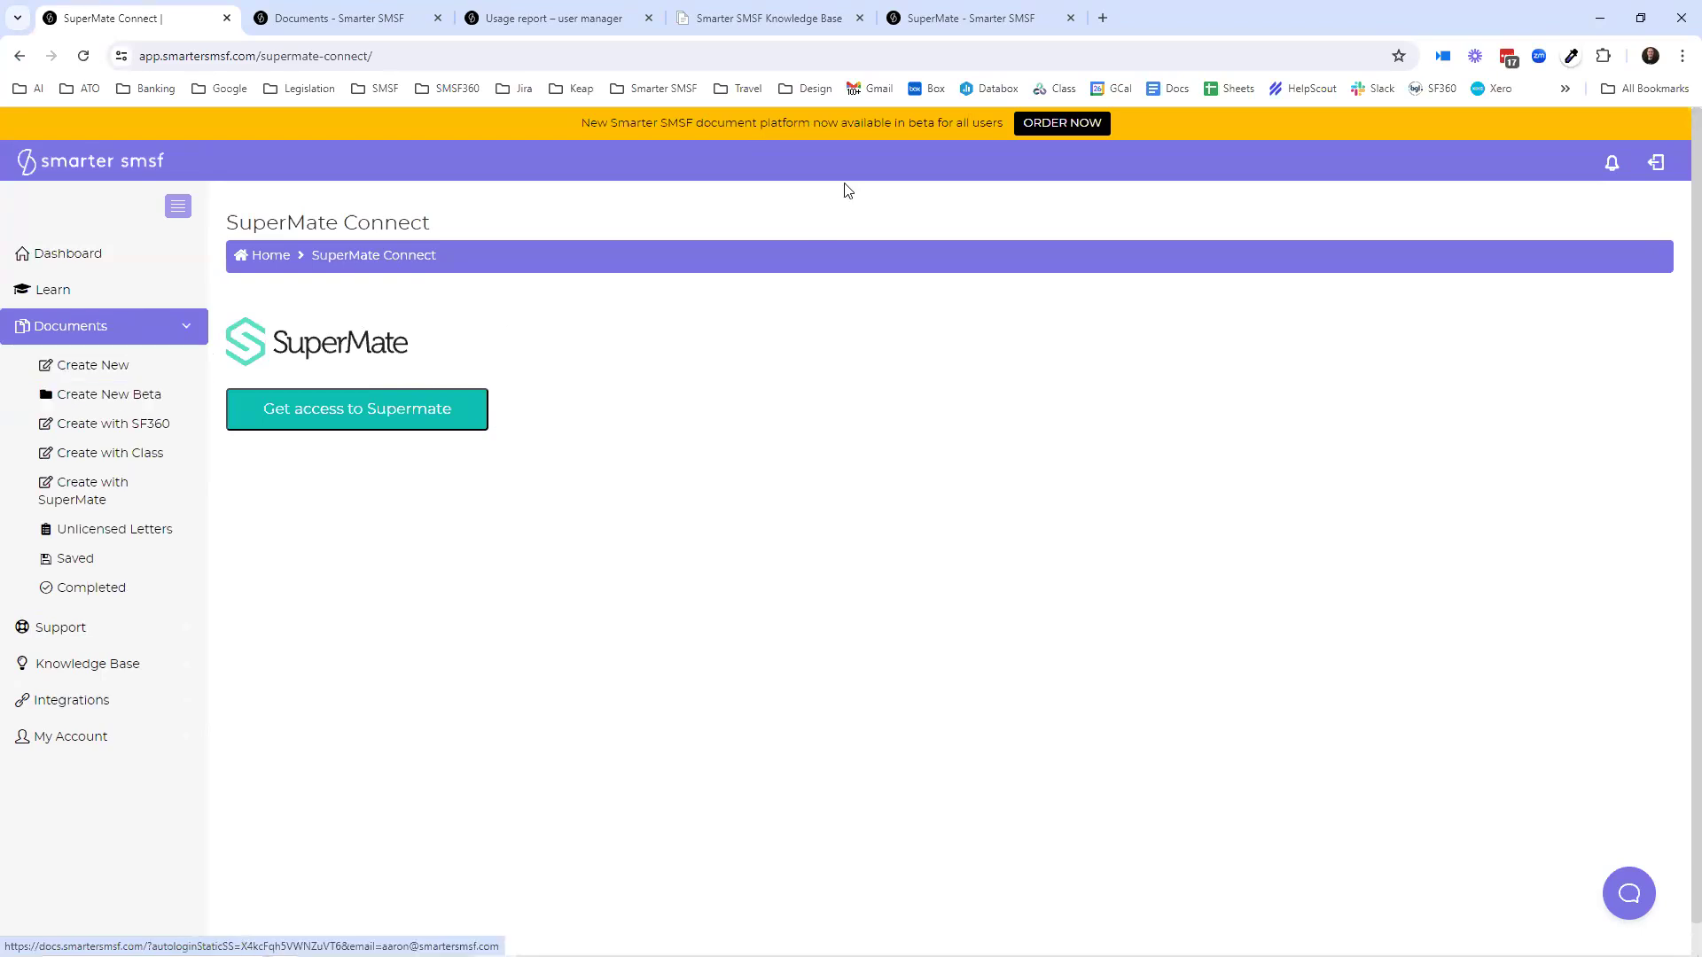
{"action": "left_click_drag", "start_coordinate": [558, 121], "coordinate": [1016, 115]}
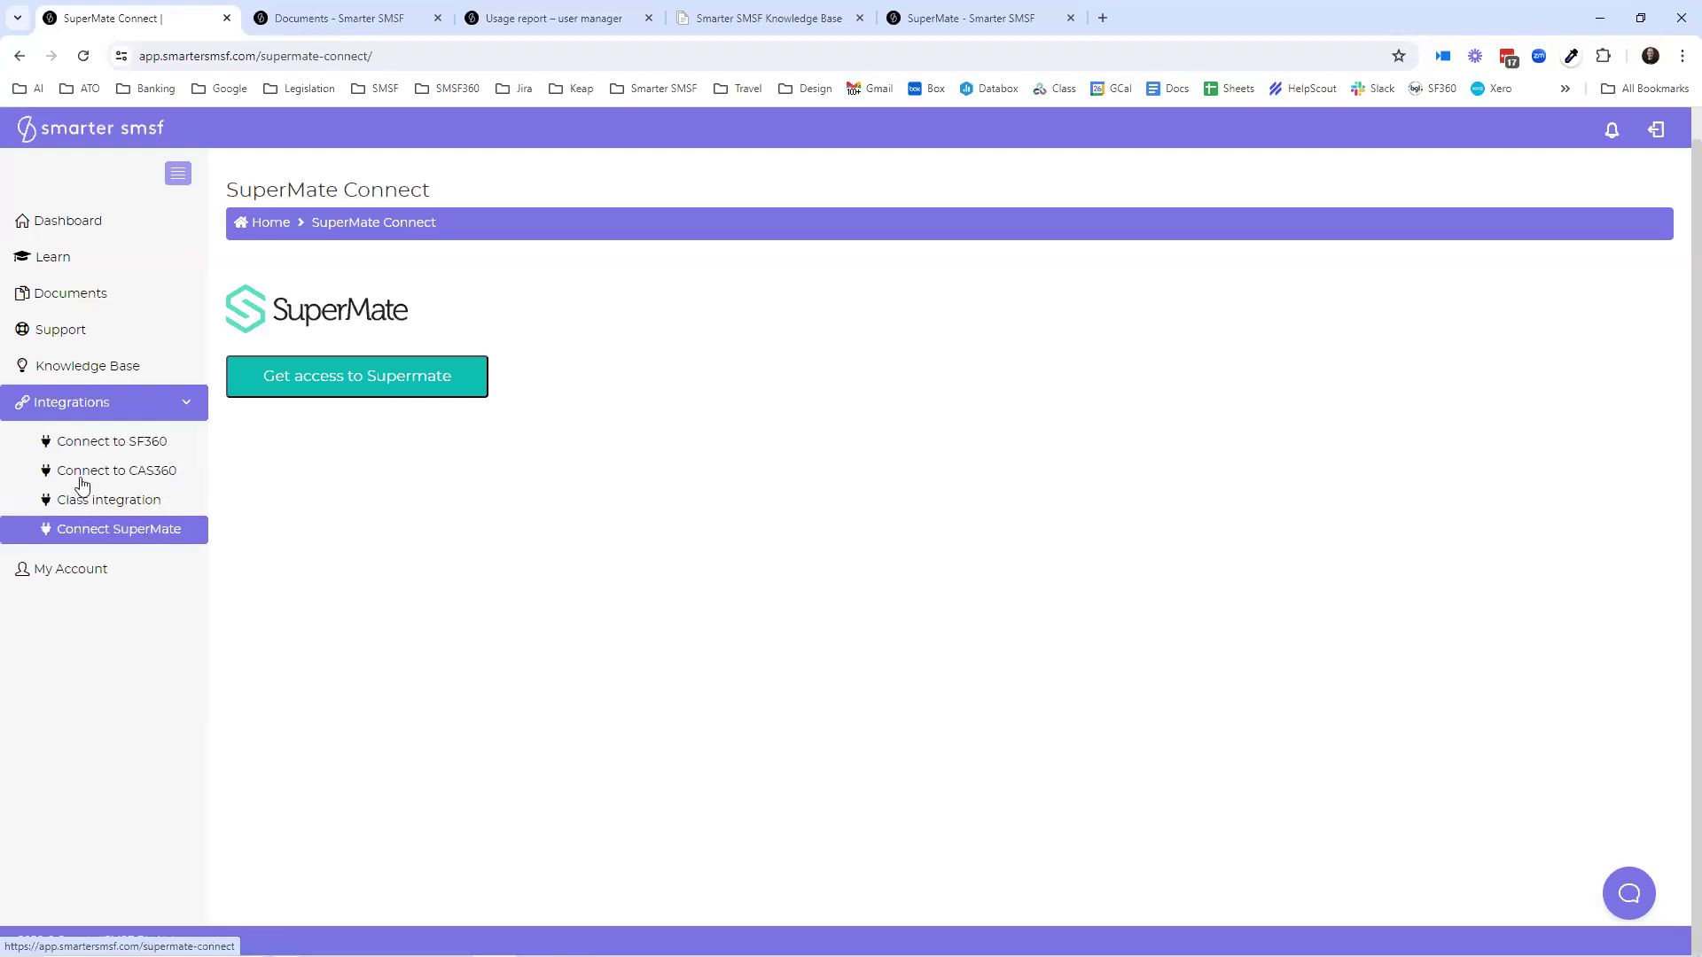
{"action": "left_click", "coordinate": [359, 22]}
{"action": "left_click", "coordinate": [191, 18]}
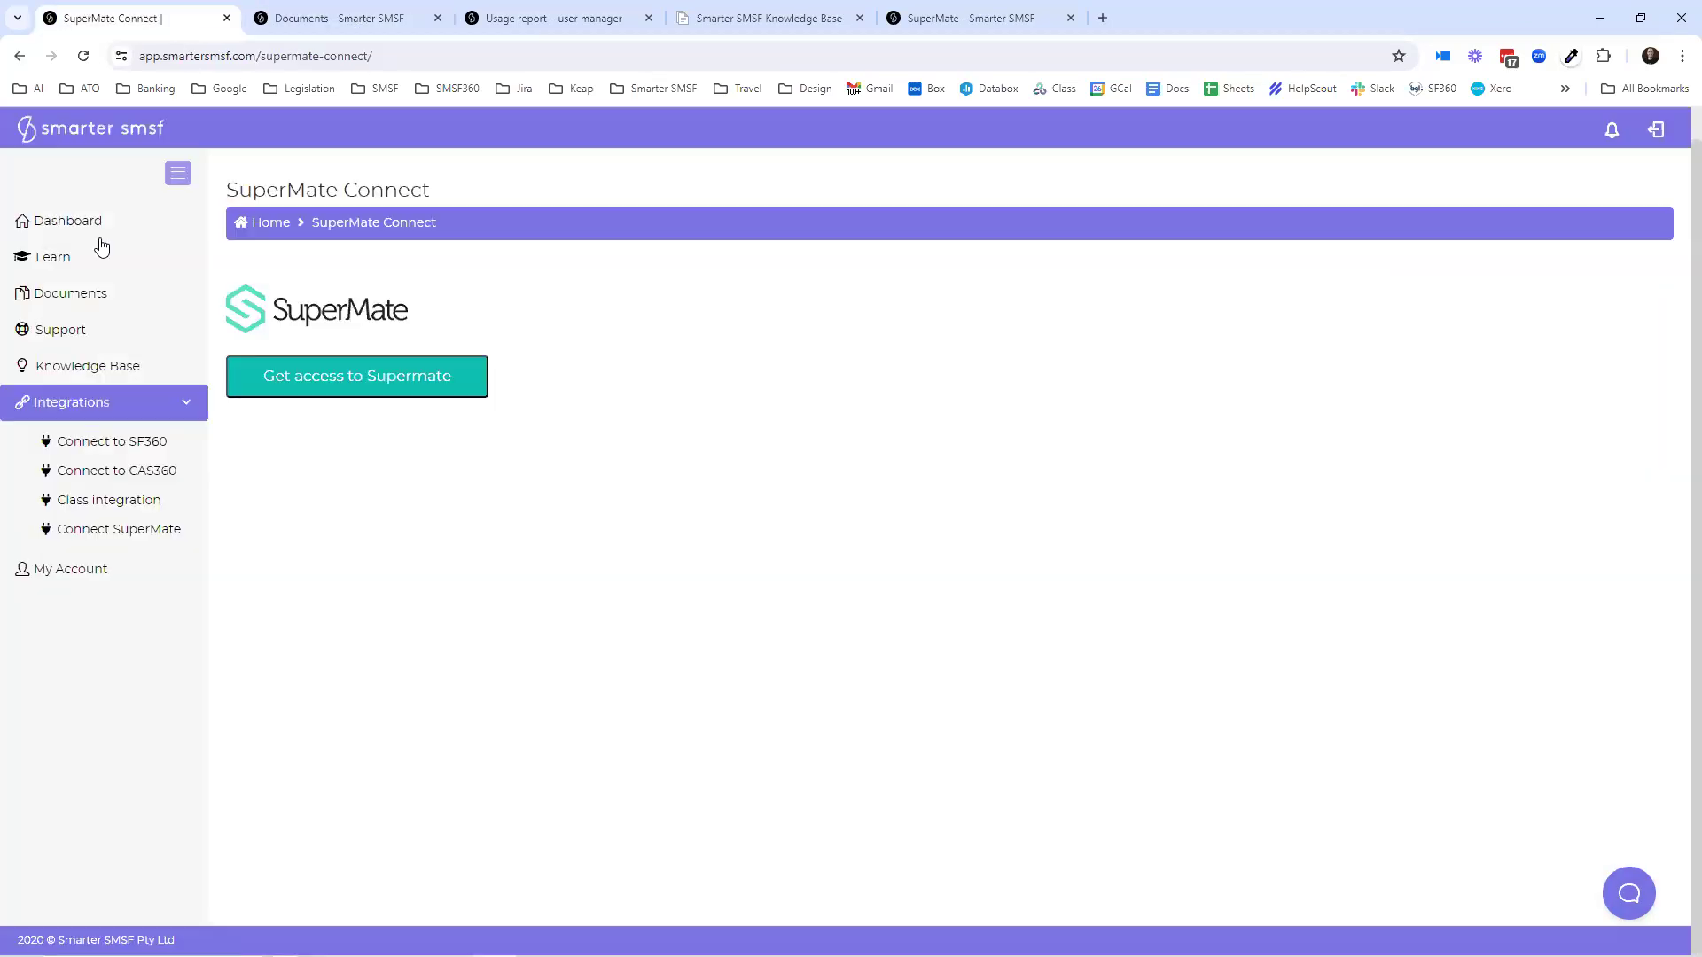
- Open the beta document creation list and close the duplicate Documents tab
{"action": "left_click", "coordinate": [133, 308]}
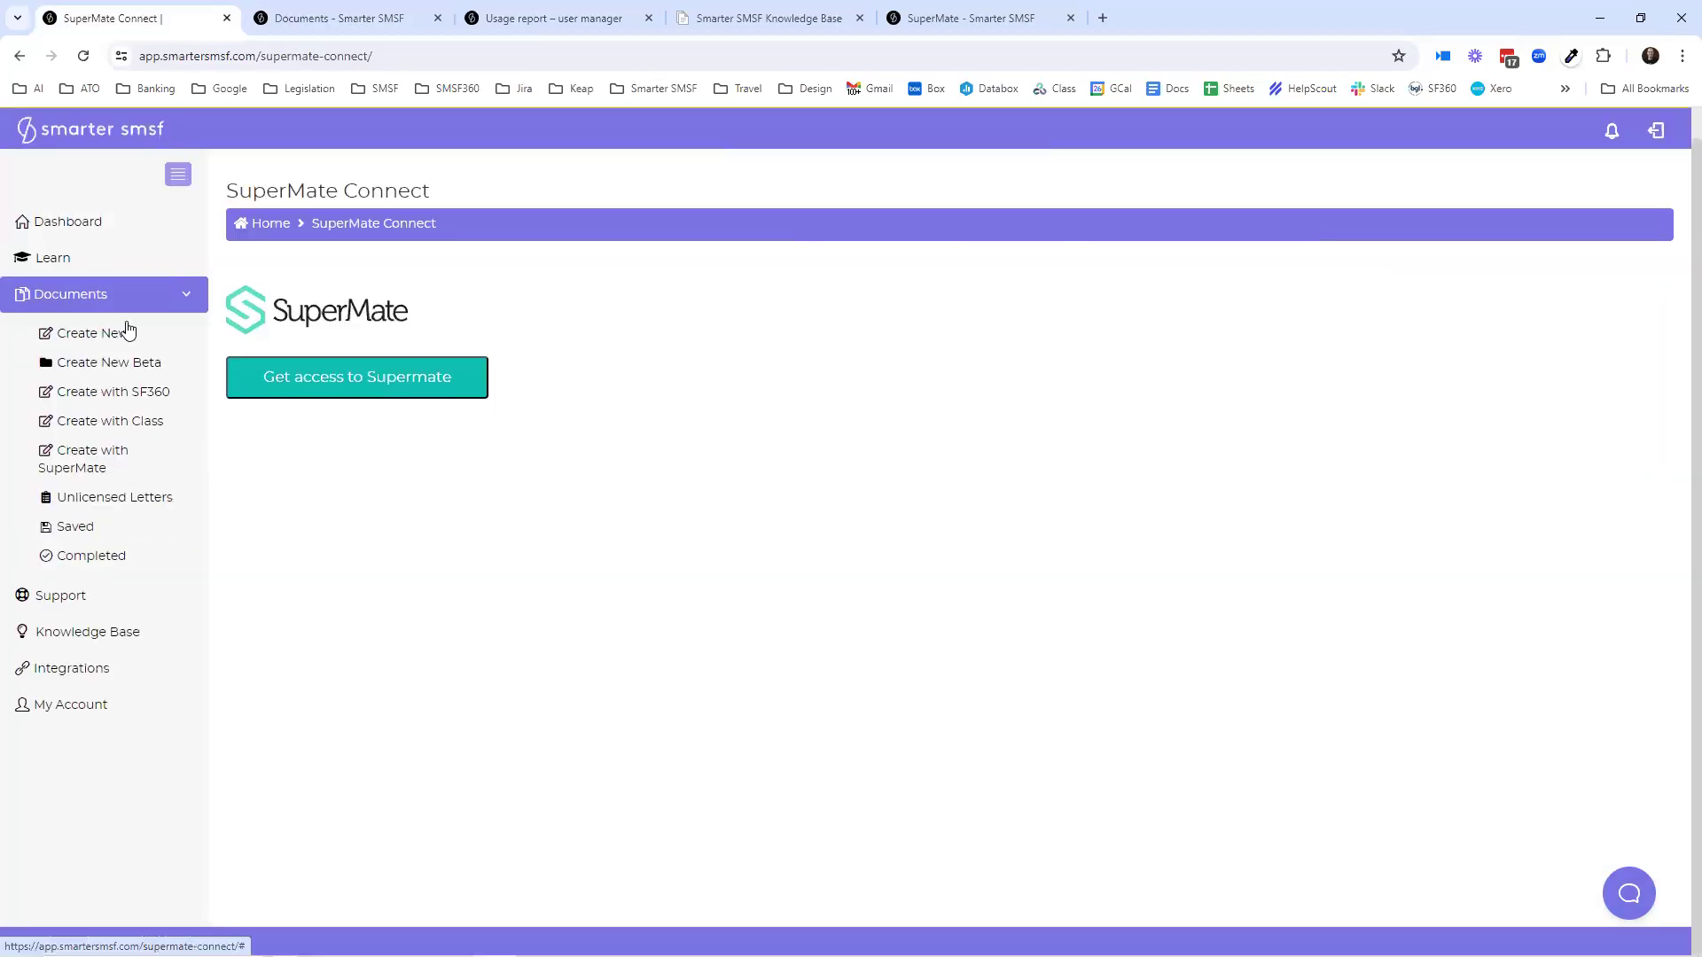
{"action": "left_click", "coordinate": [133, 396]}
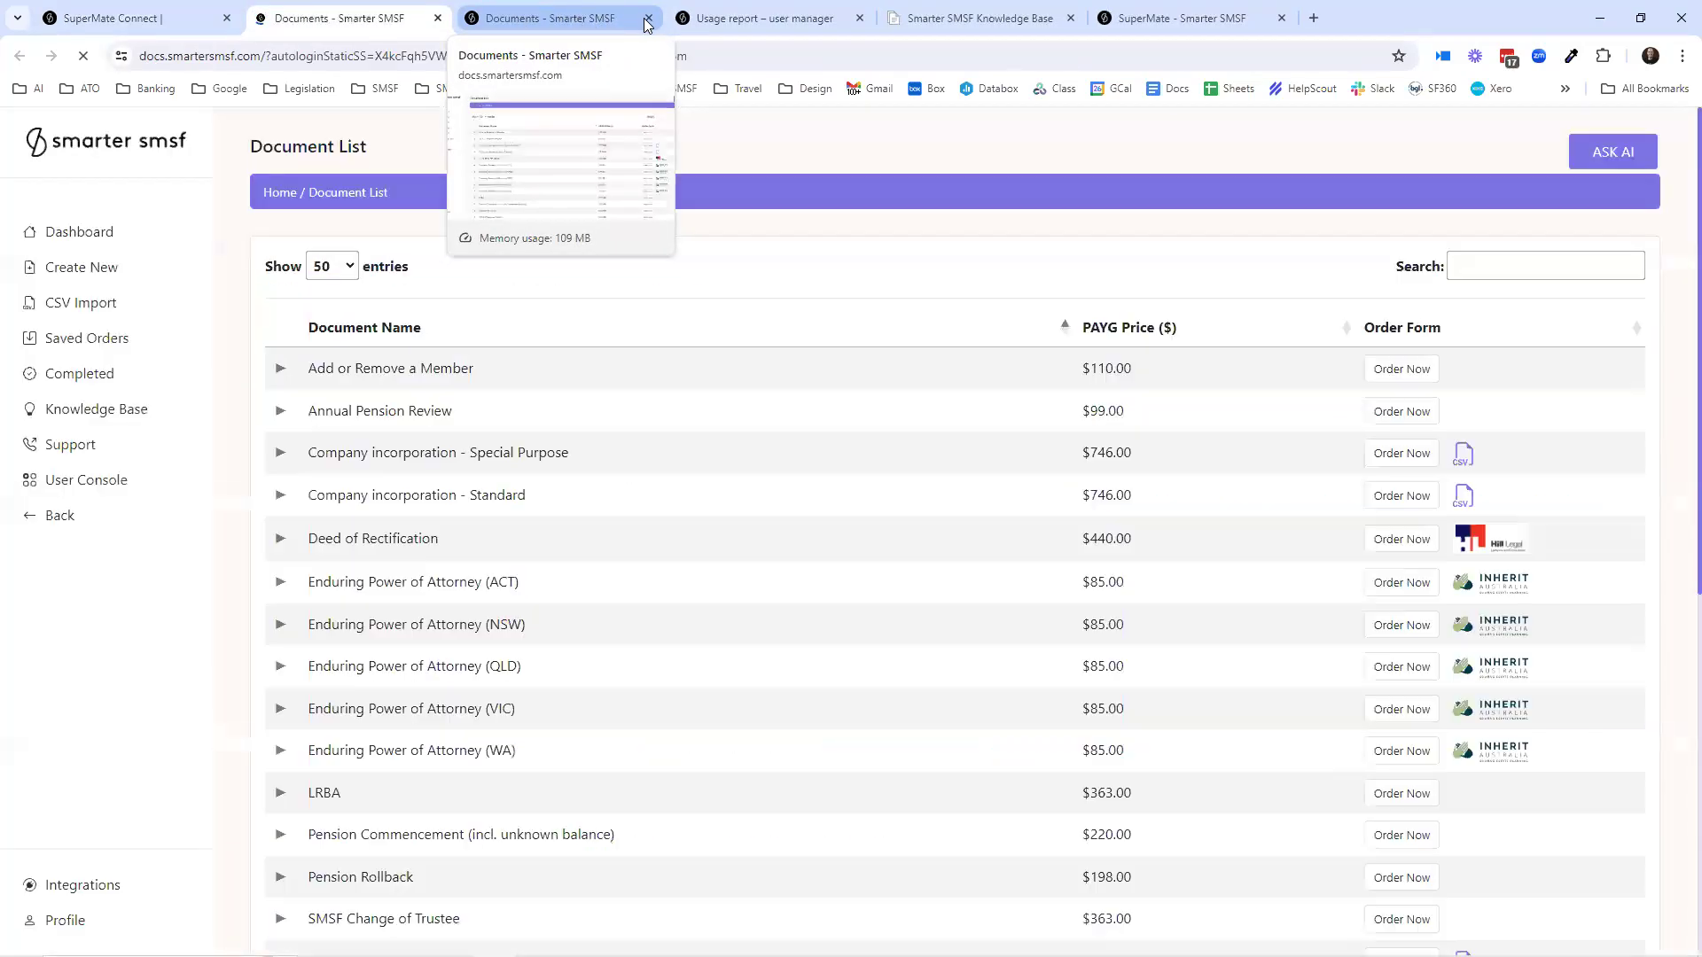
{"action": "left_click", "coordinate": [649, 17]}
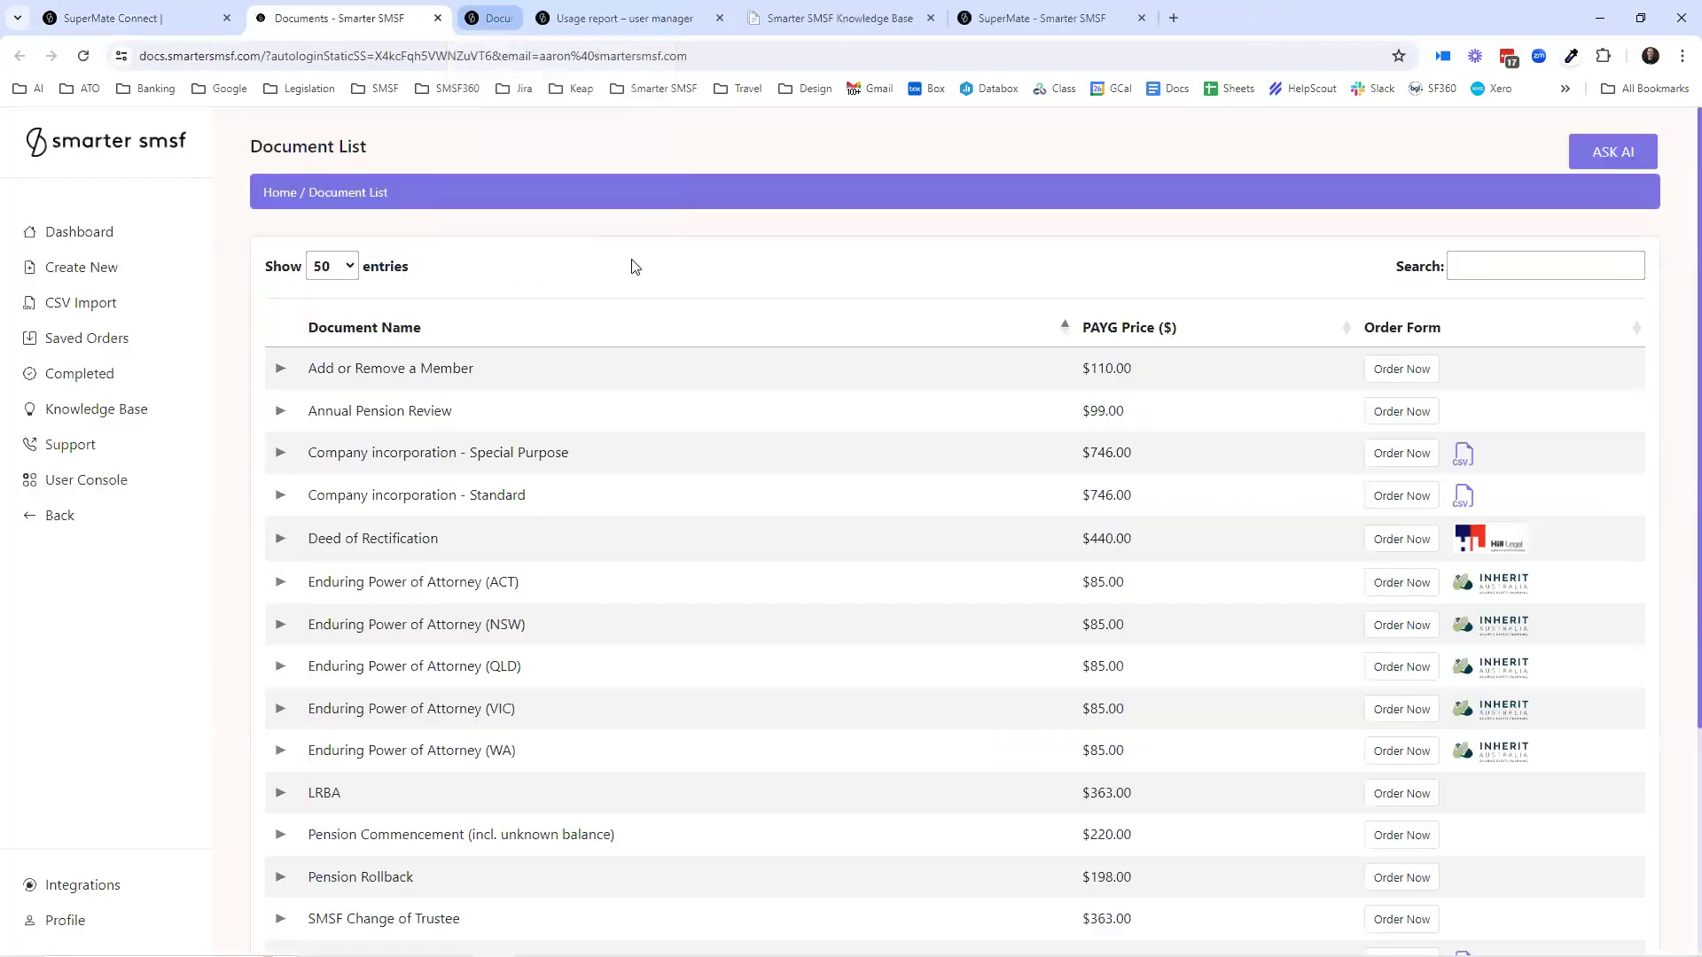
- Open the order form for the SMSF Trust Deed Upgrade and show the available integrations
{"action": "scroll", "coordinate": [706, 434], "scroll_direction": "down", "scroll_amount": 4}
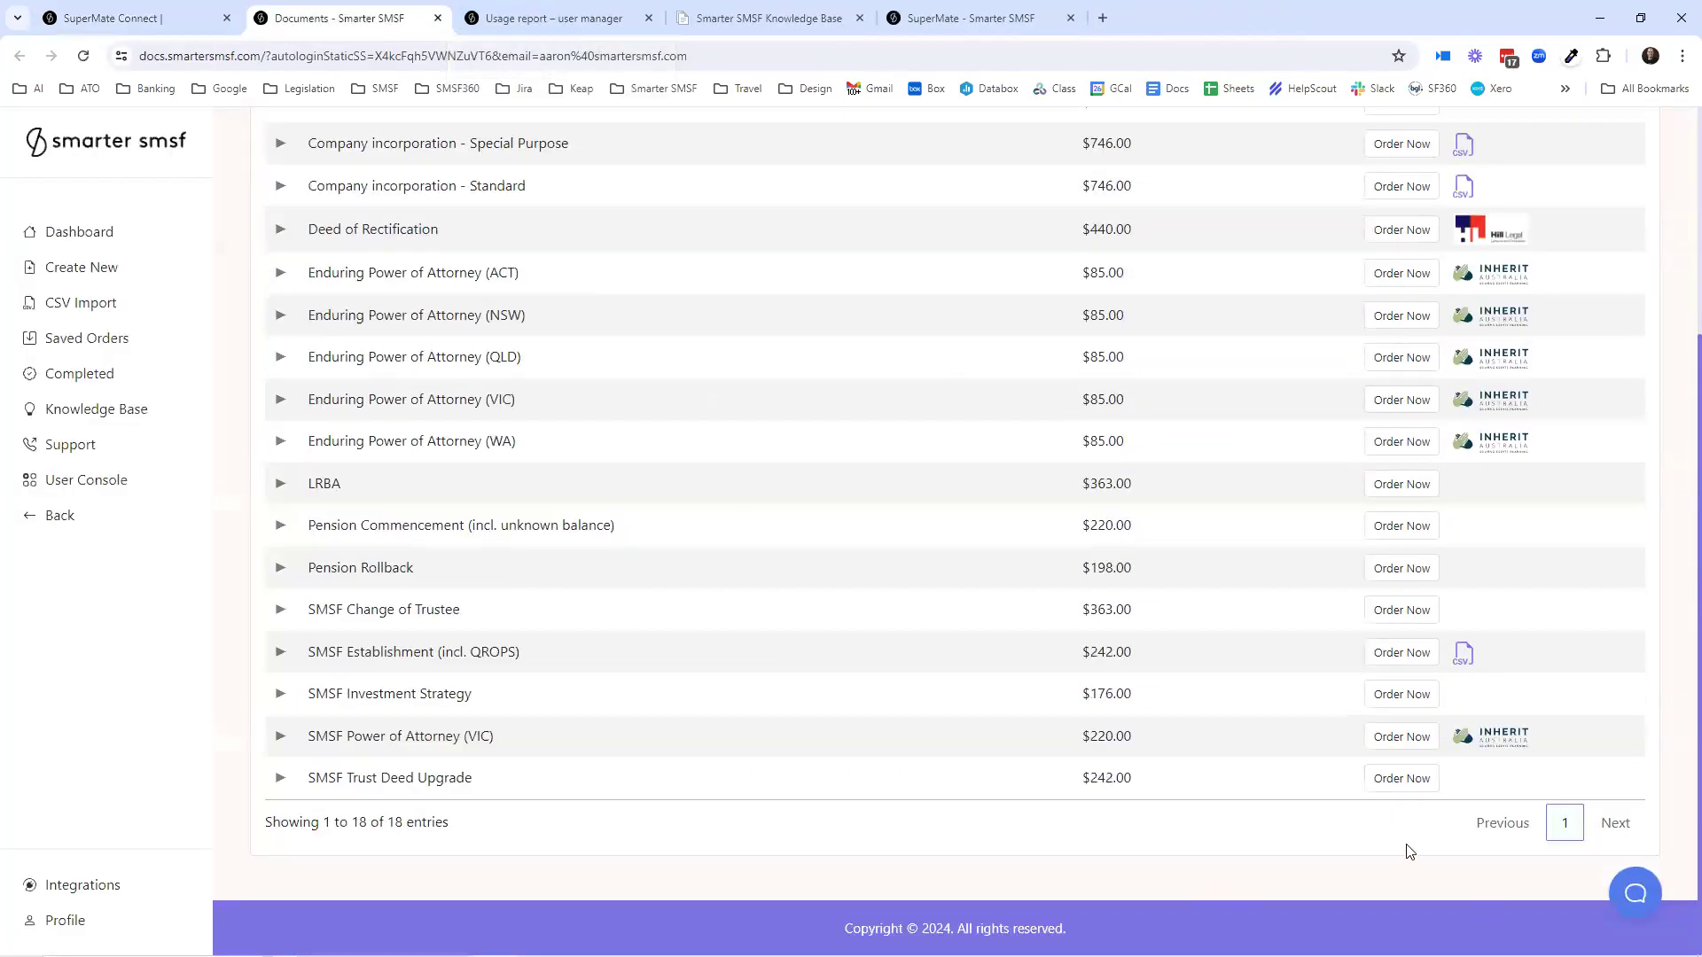
{"action": "left_click", "coordinate": [1378, 780]}
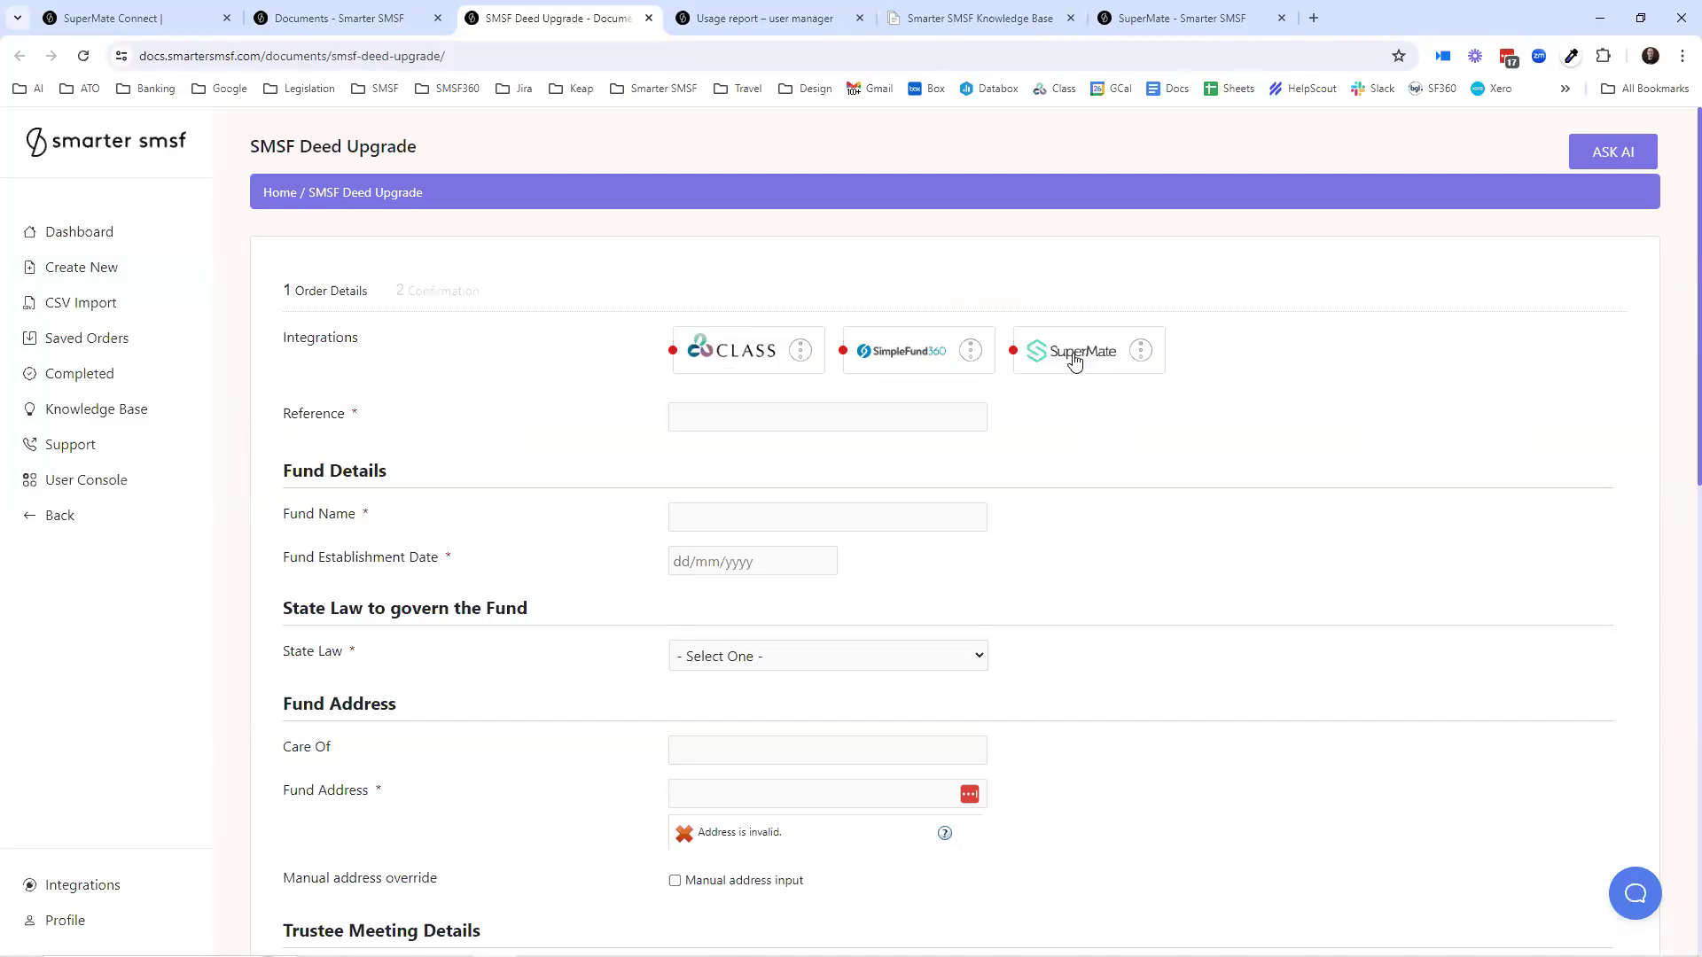
{"action": "left_click", "coordinate": [82, 888]}
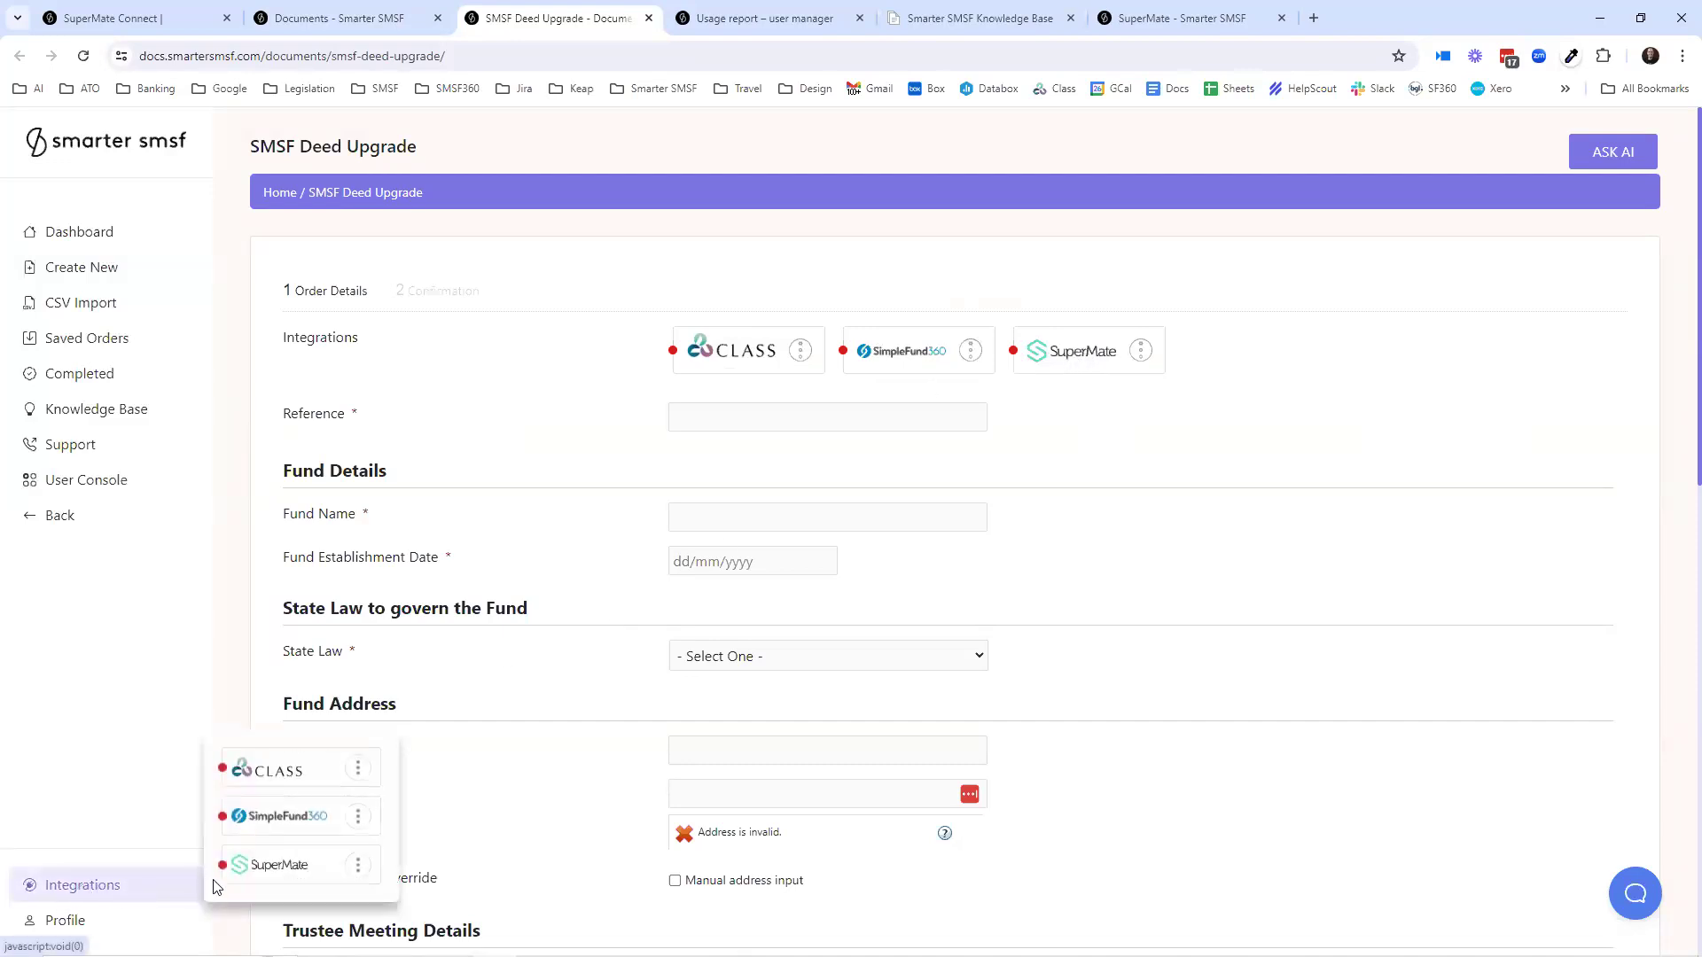
{"action": "mouse_move", "coordinate": [359, 867]}
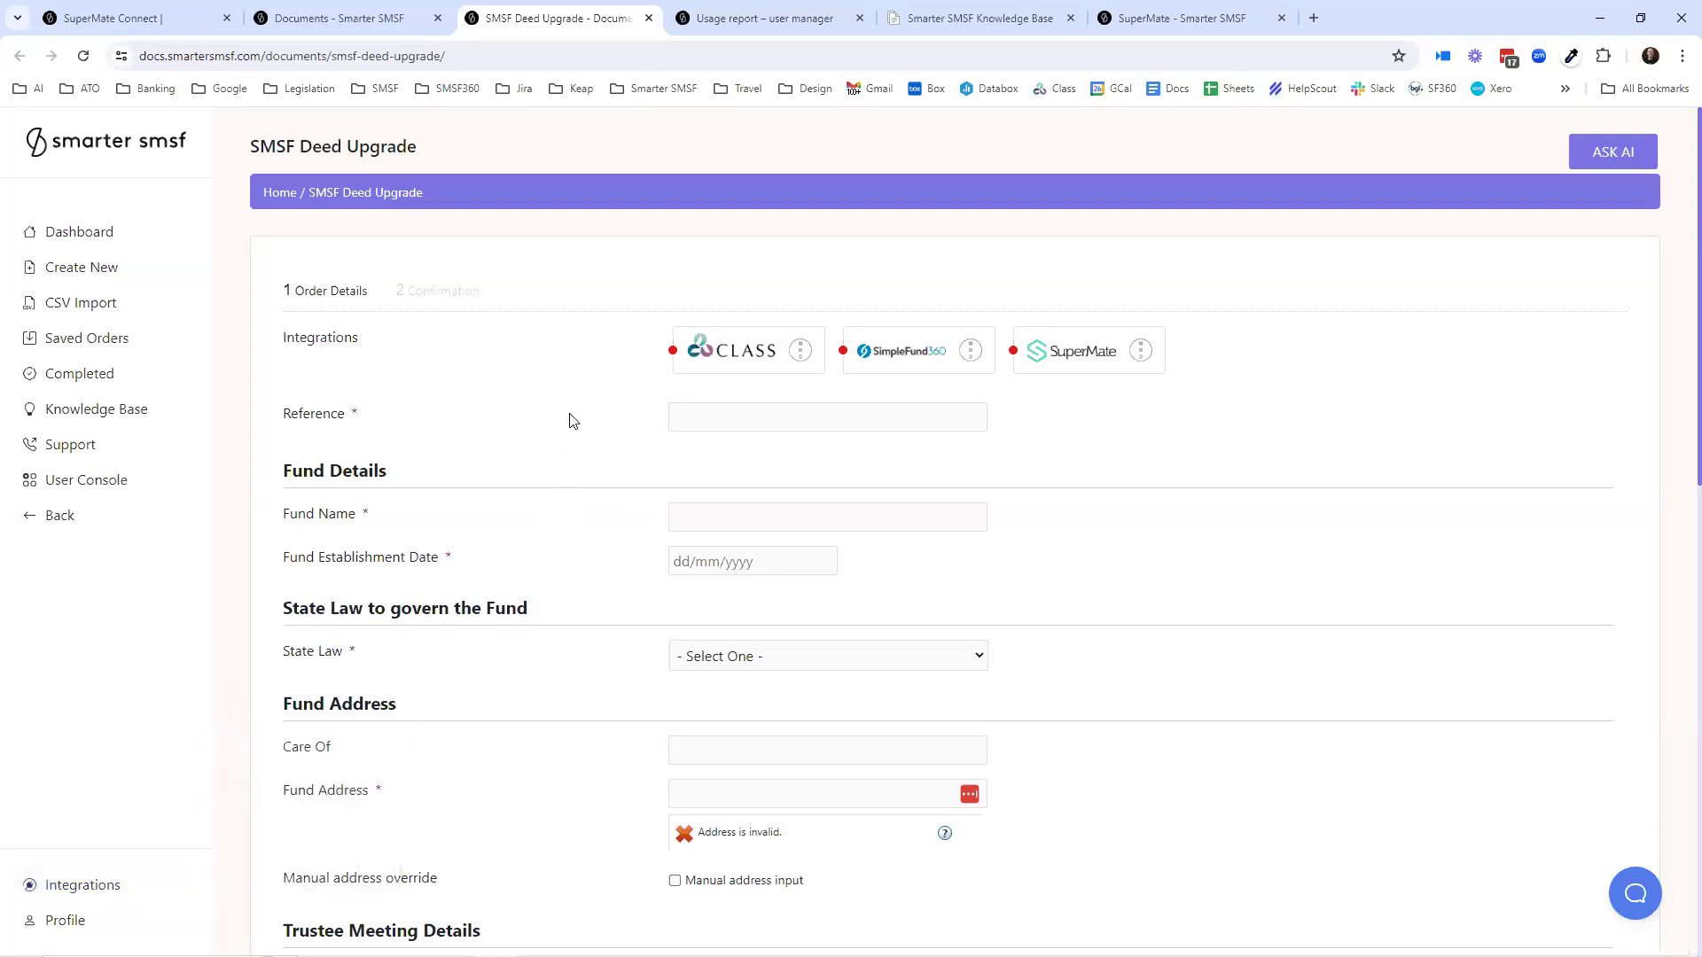
- Open the User Console's usage report and review the subscription details and document counters
{"action": "left_click", "coordinate": [147, 481]}
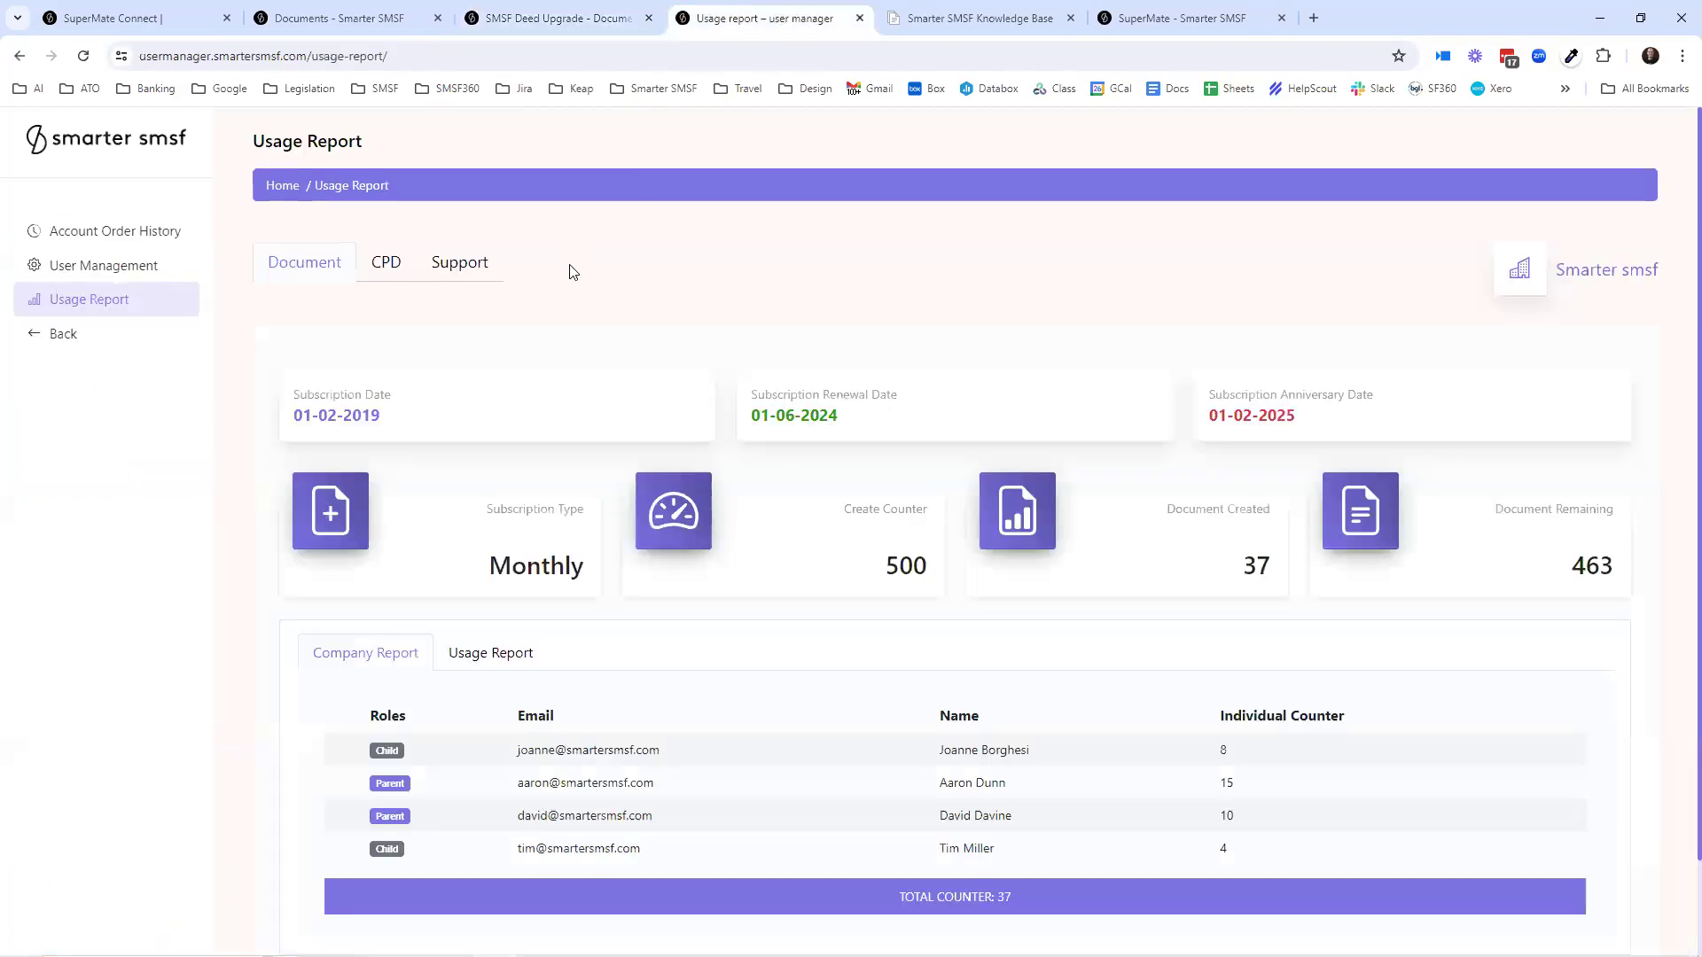
{"action": "scroll", "coordinate": [585, 297], "scroll_direction": "down", "scroll_amount": 1}
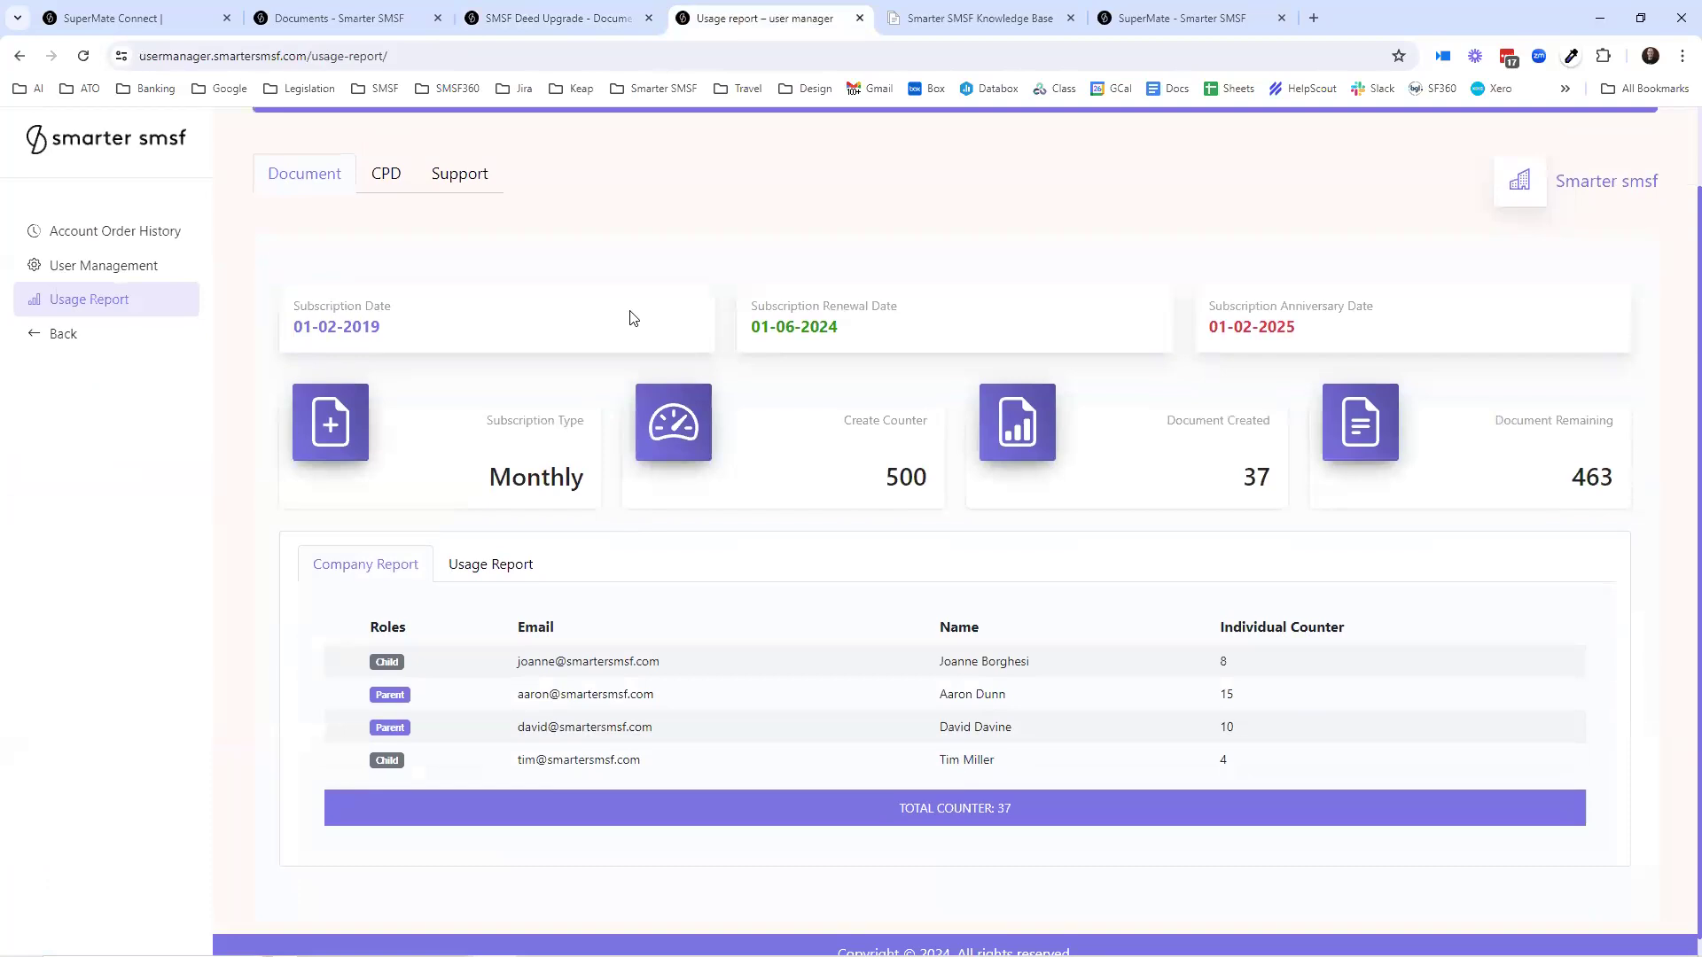
{"action": "scroll", "coordinate": [651, 333], "scroll_direction": "up", "scroll_amount": 1}
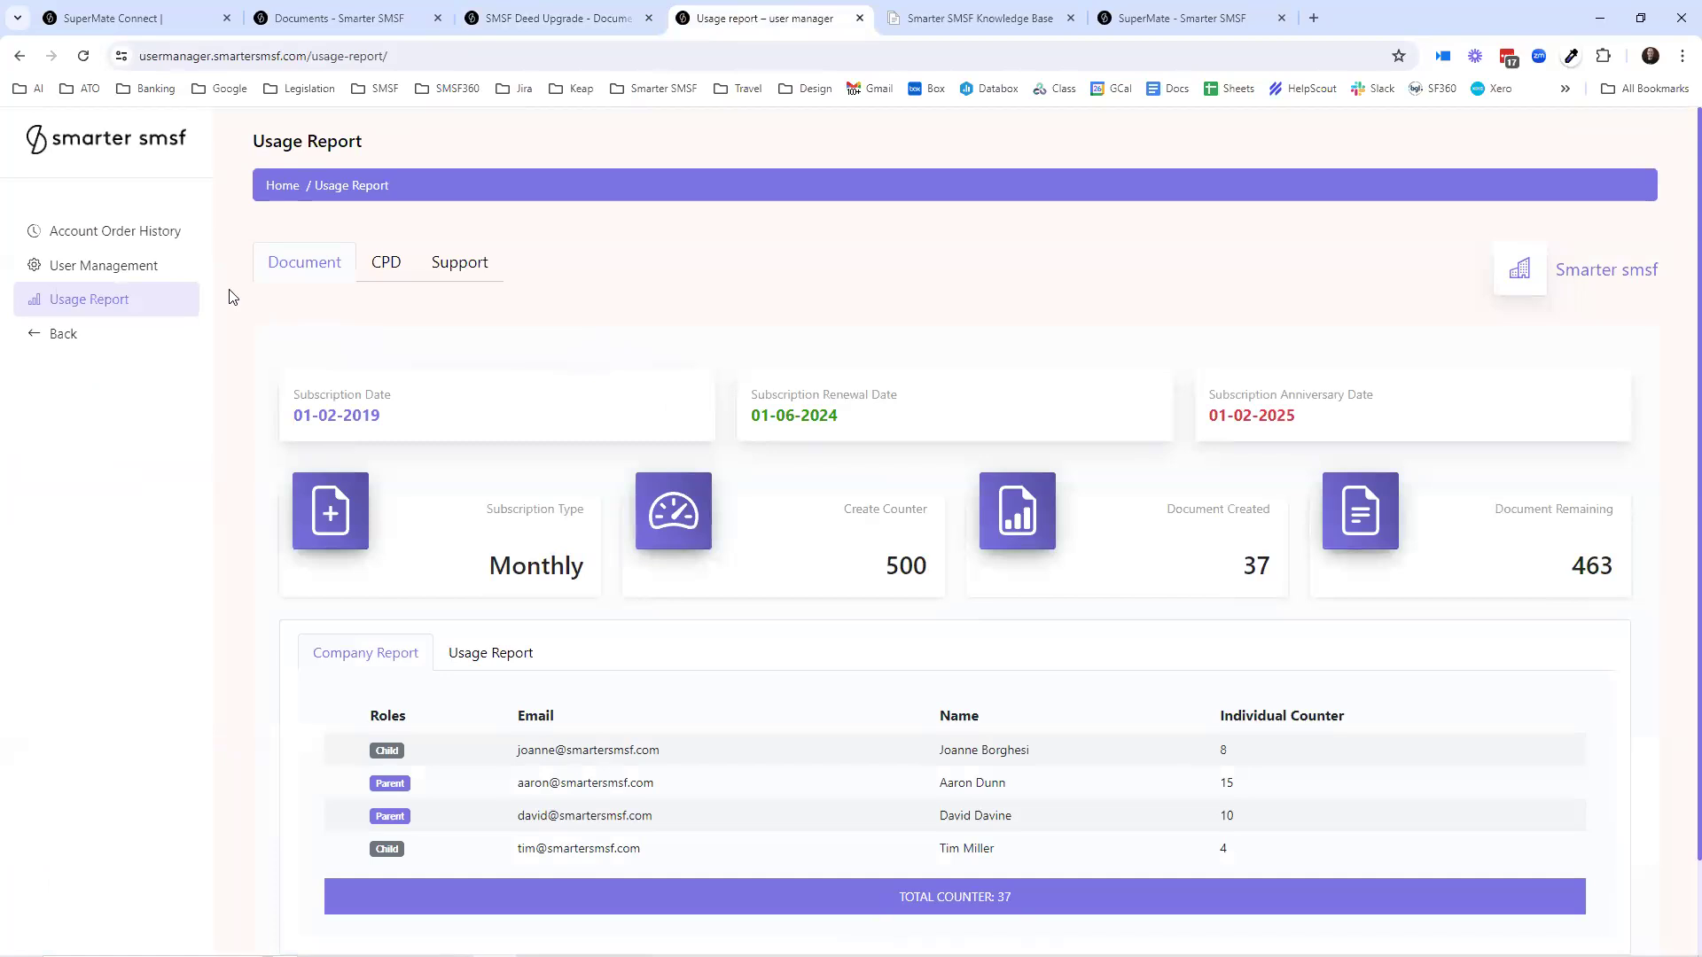
- Open User Management for the company and view the invited users and the form for inviting a user
{"action": "left_click", "coordinate": [77, 273]}
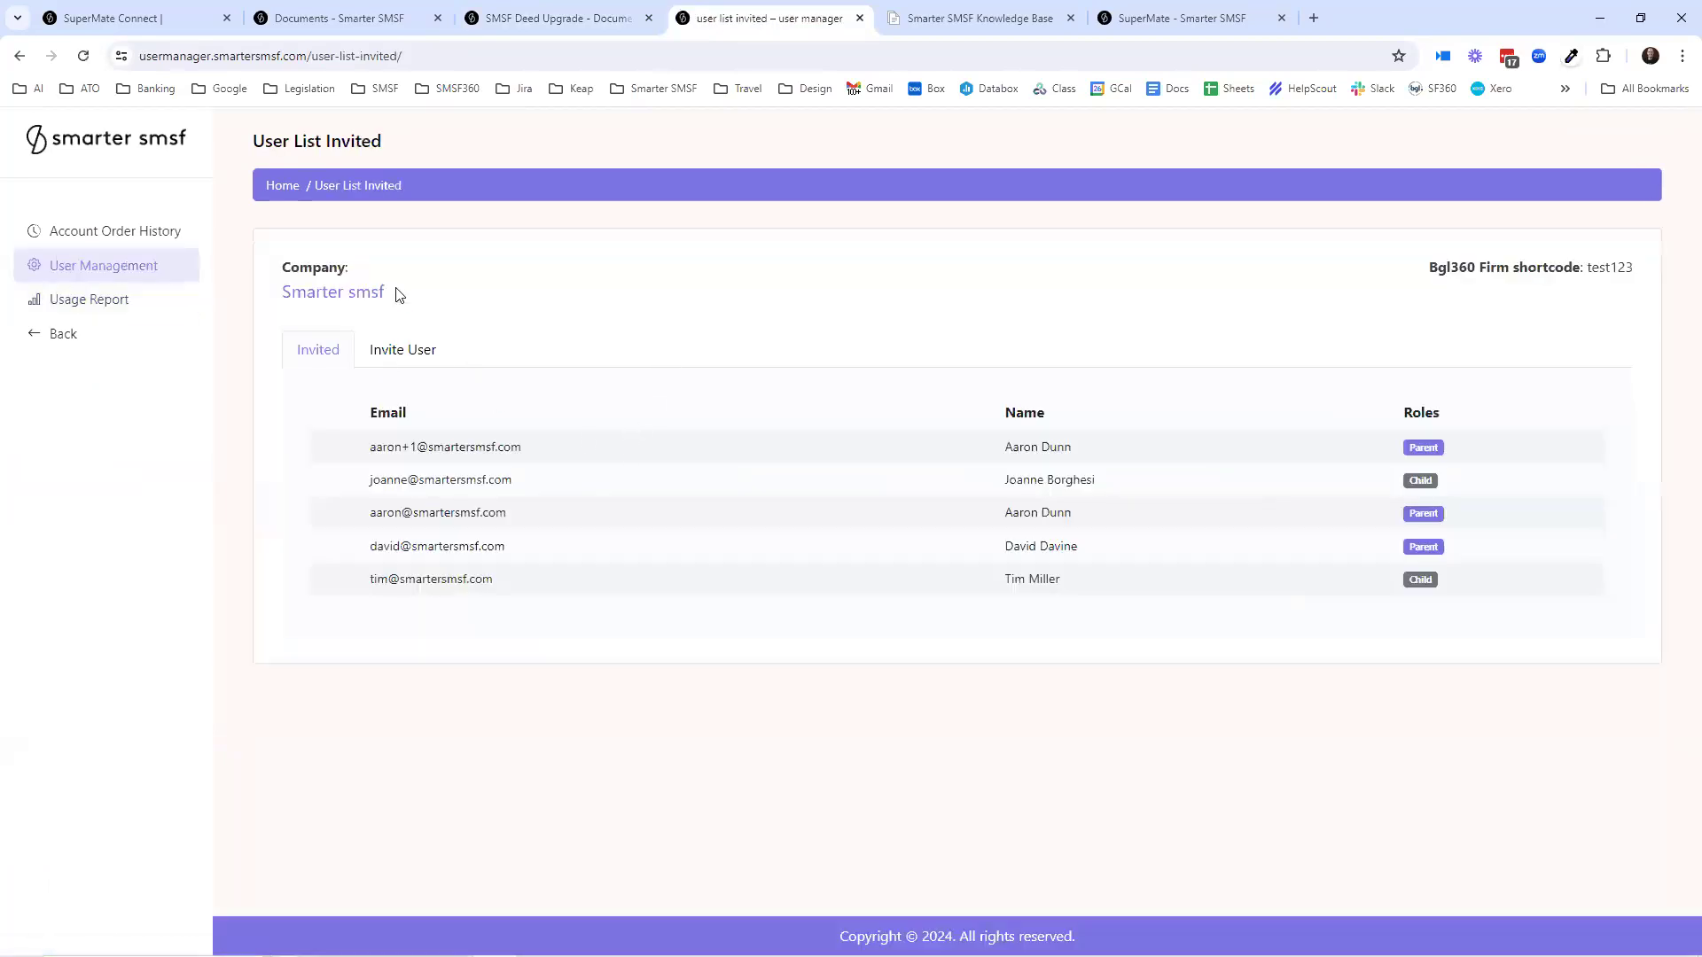
{"action": "left_click_drag", "start_coordinate": [396, 293], "coordinate": [270, 286]}
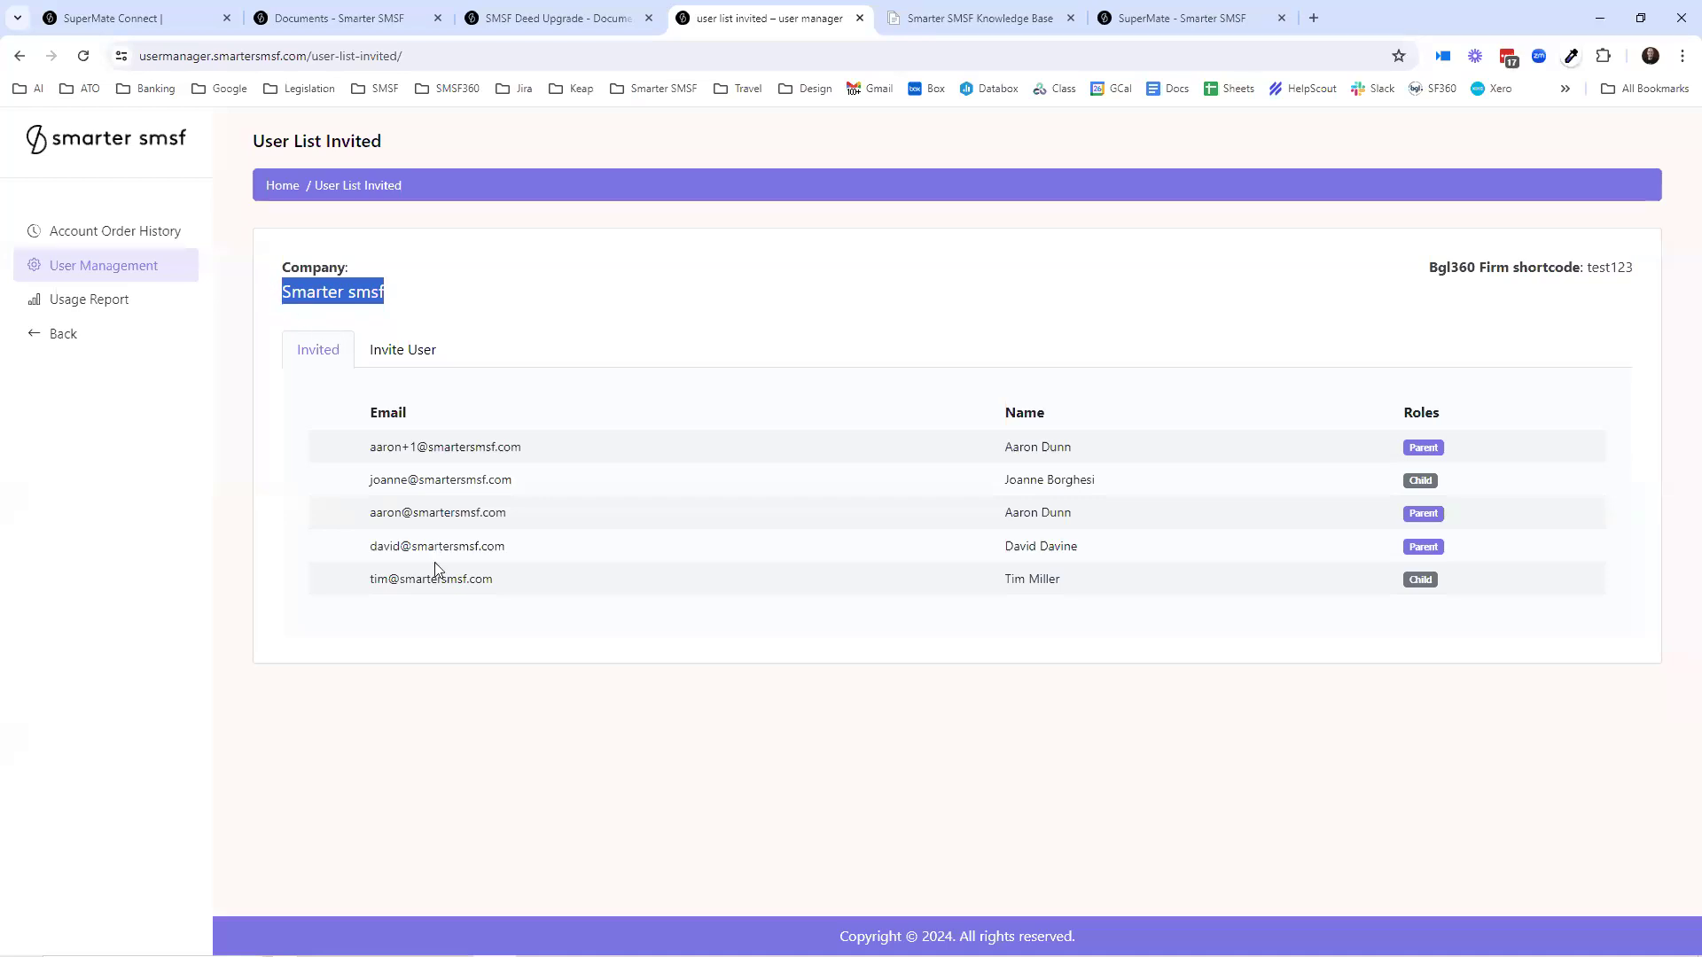
{"action": "left_click", "coordinate": [405, 355]}
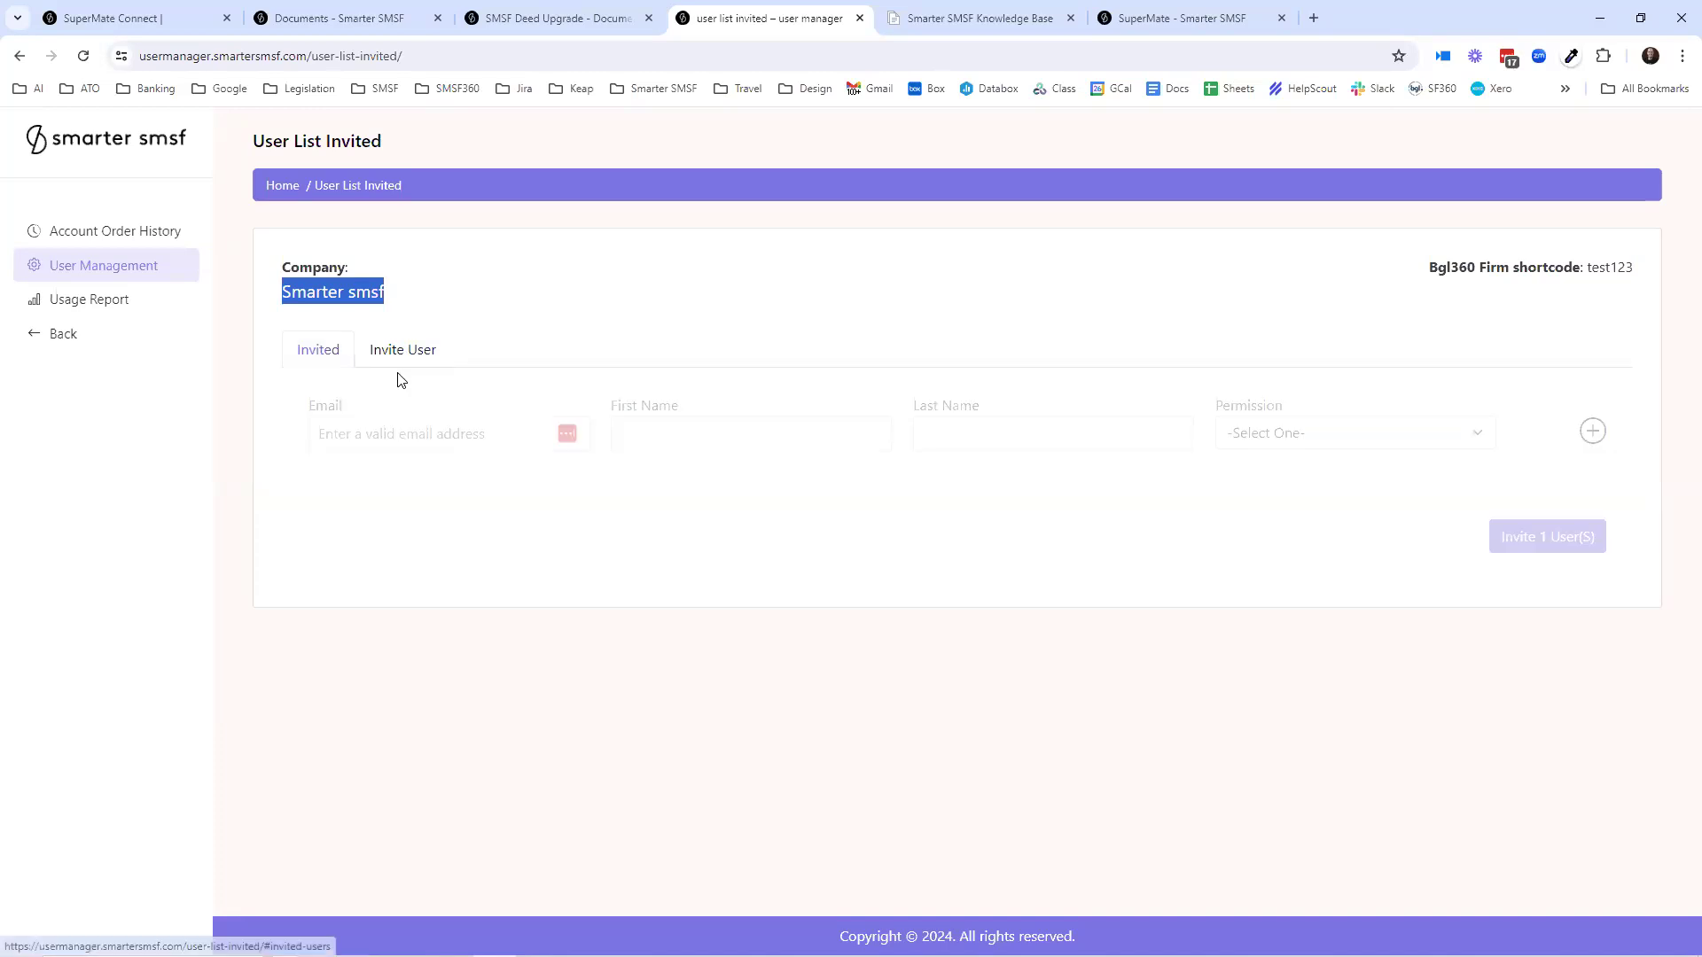
{"action": "left_click", "coordinate": [337, 364]}
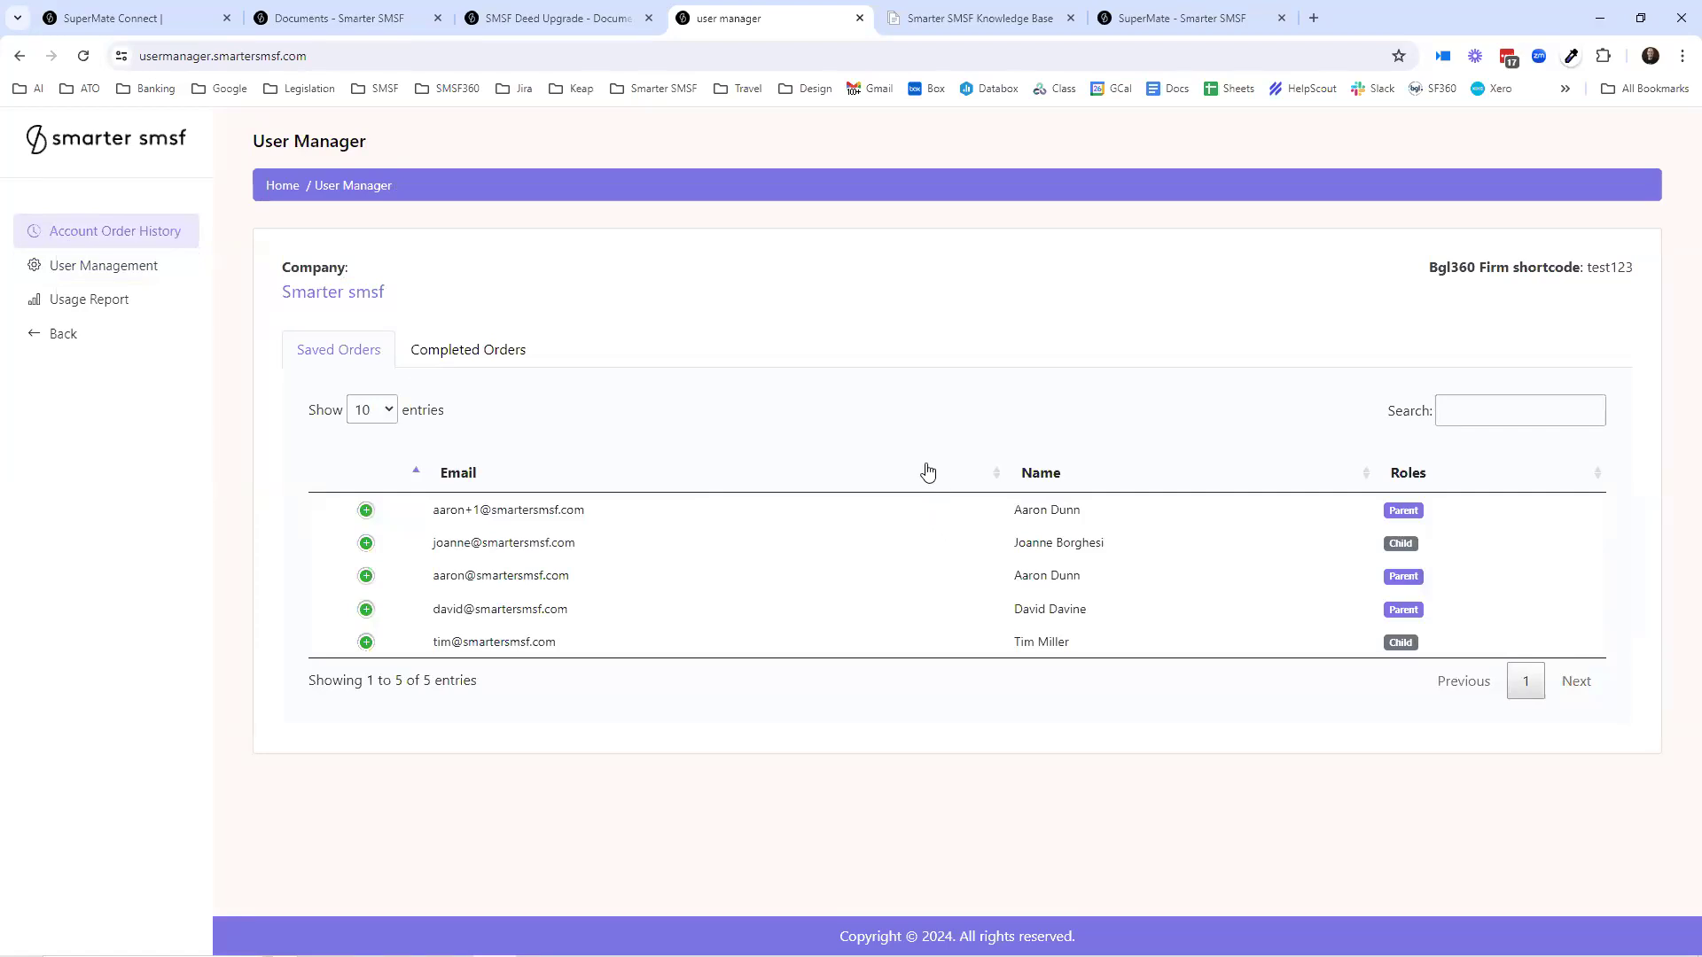
- In the account order history, expand the fourth user's saved orders and completed orders
{"action": "left_click", "coordinate": [365, 613]}
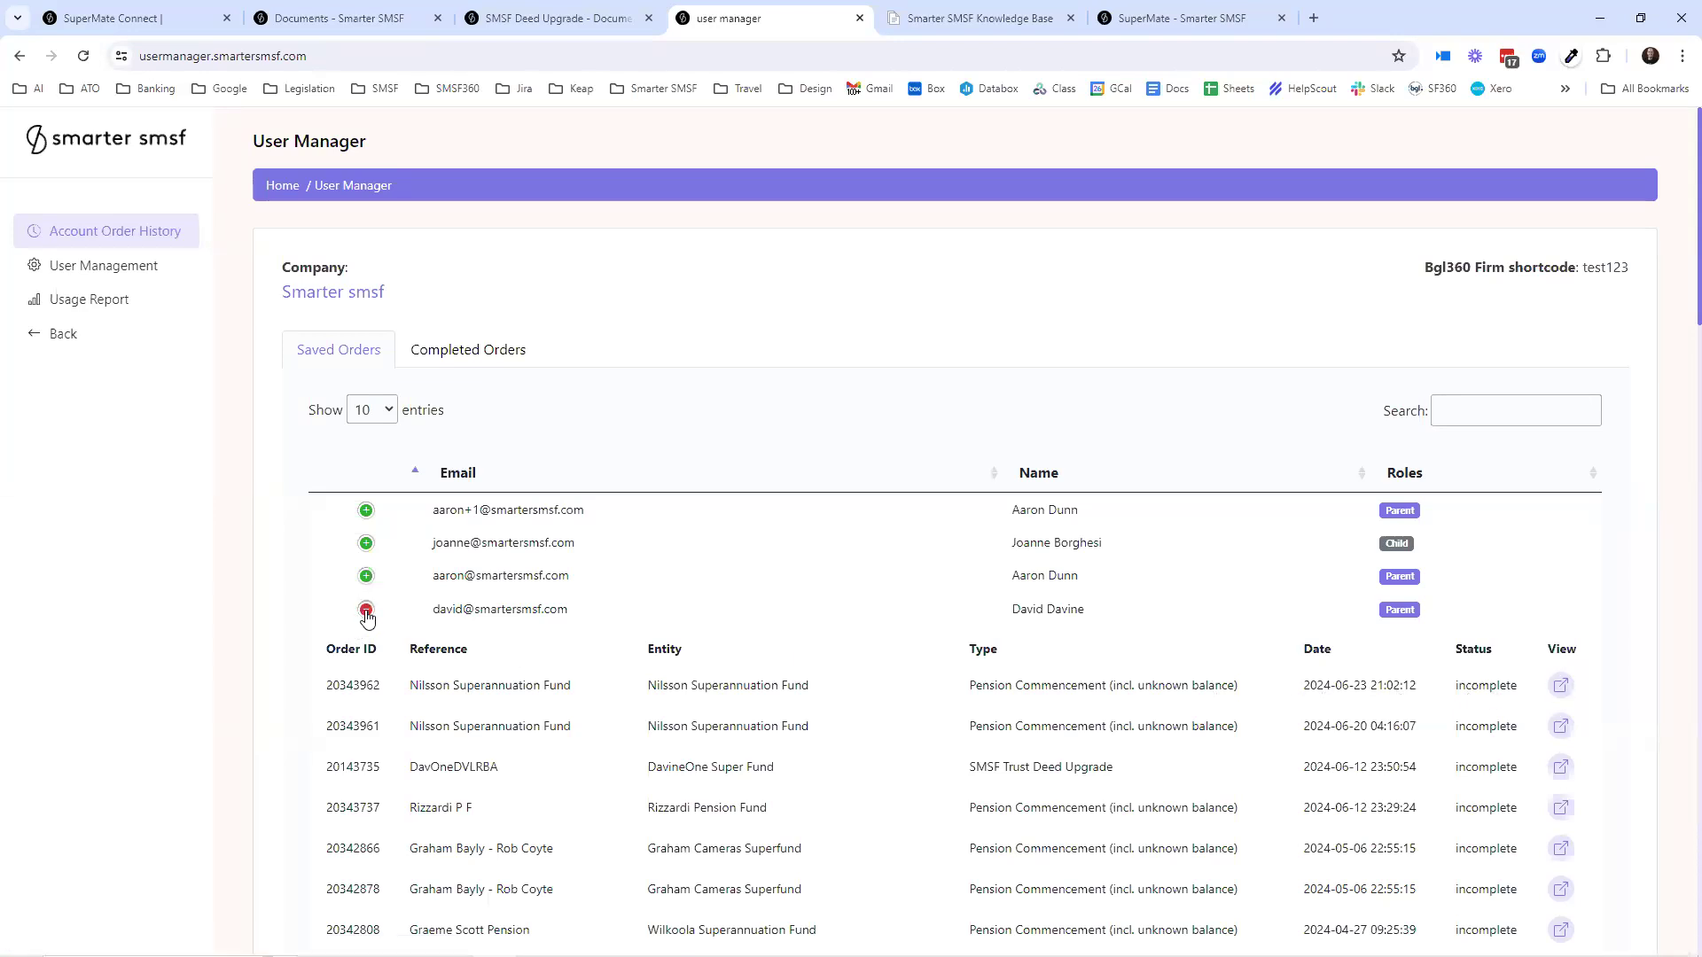
{"action": "left_click", "coordinate": [470, 357]}
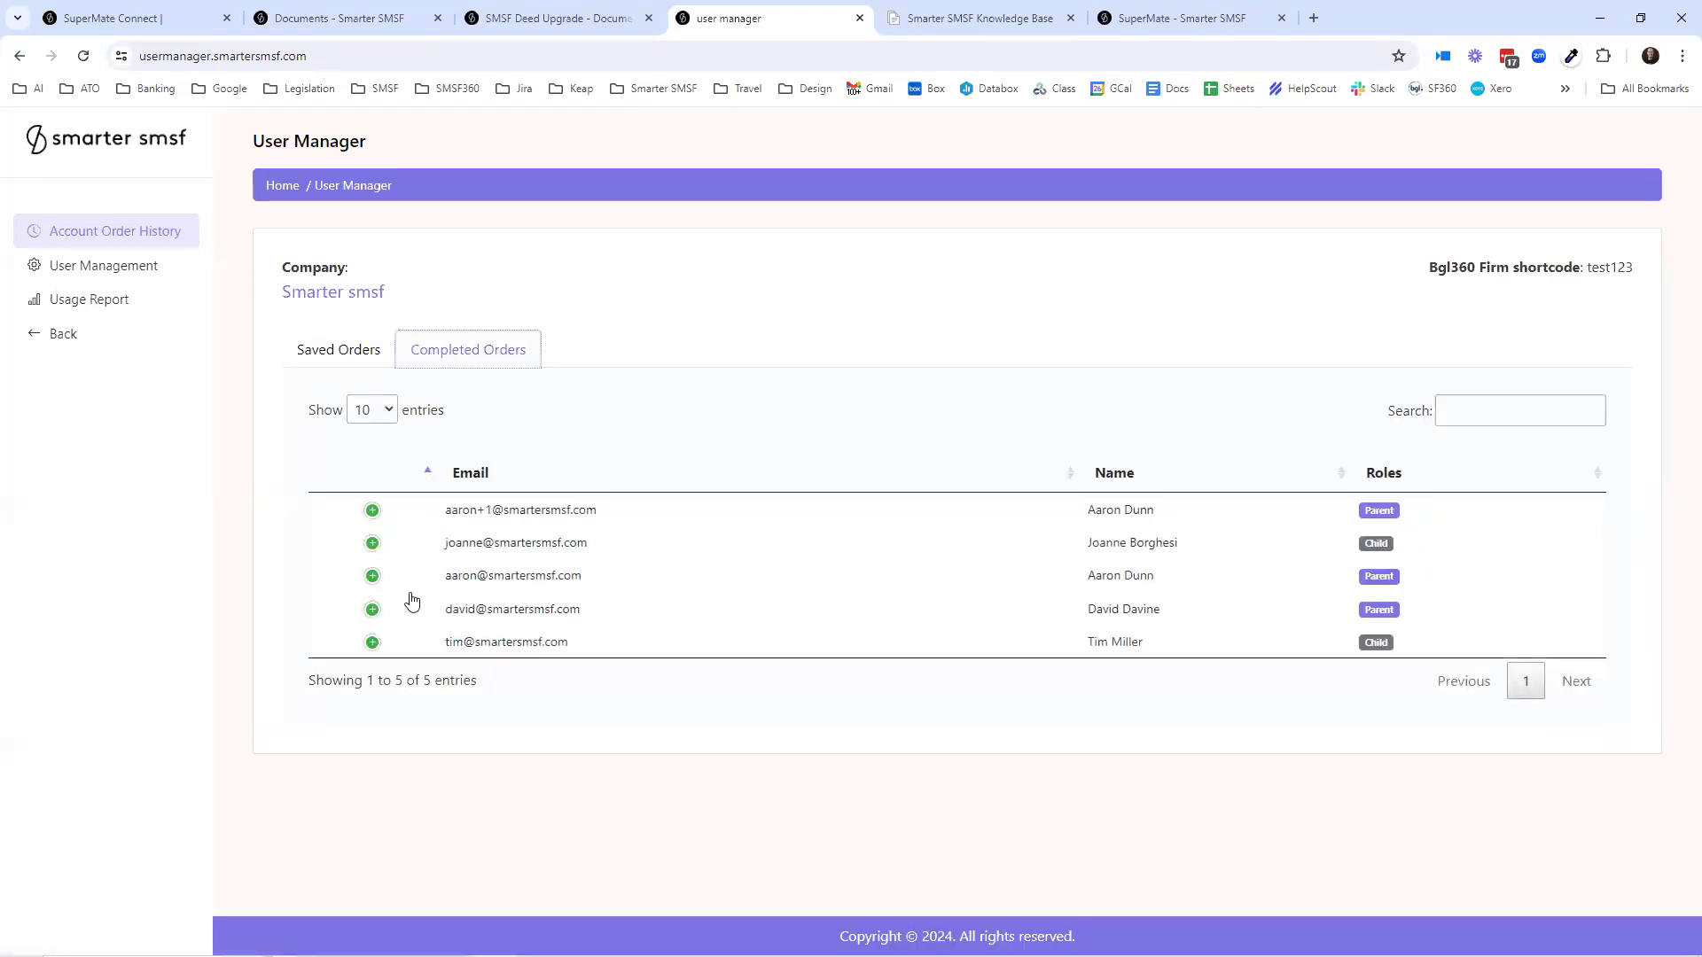
{"action": "left_click", "coordinate": [371, 611]}
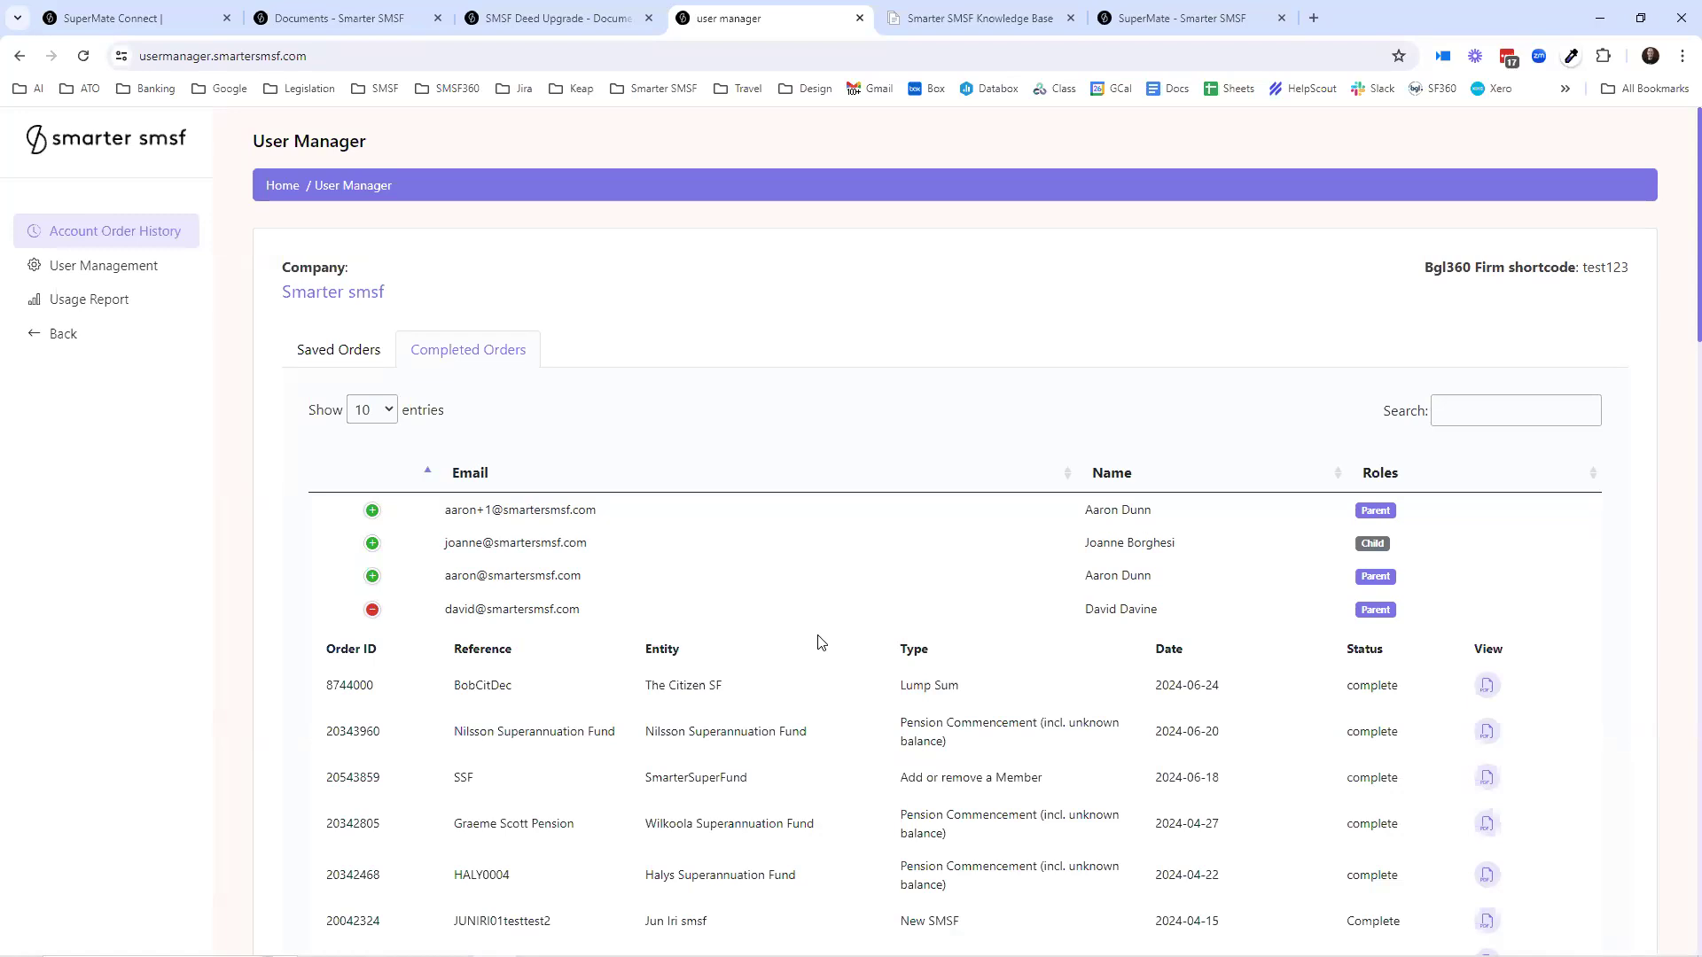
- View the document of the completed Pension Commencement order dated 2024-06-20 and close it
{"action": "left_click", "coordinate": [1486, 733]}
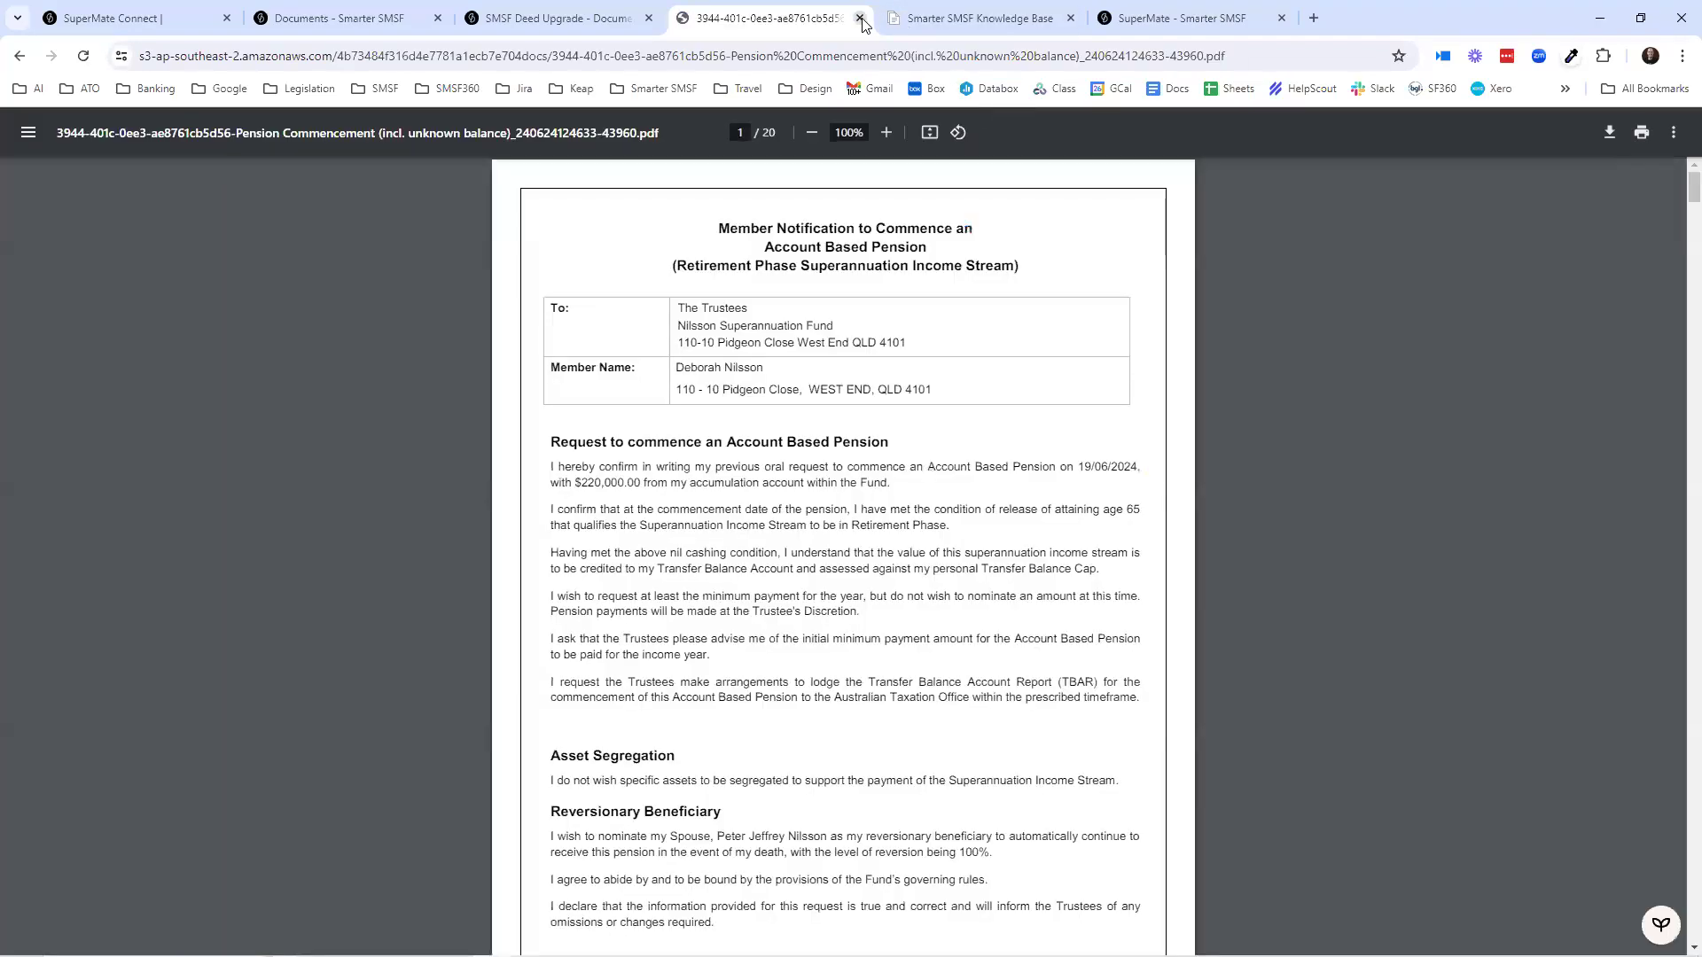
{"action": "left_click", "coordinate": [860, 19]}
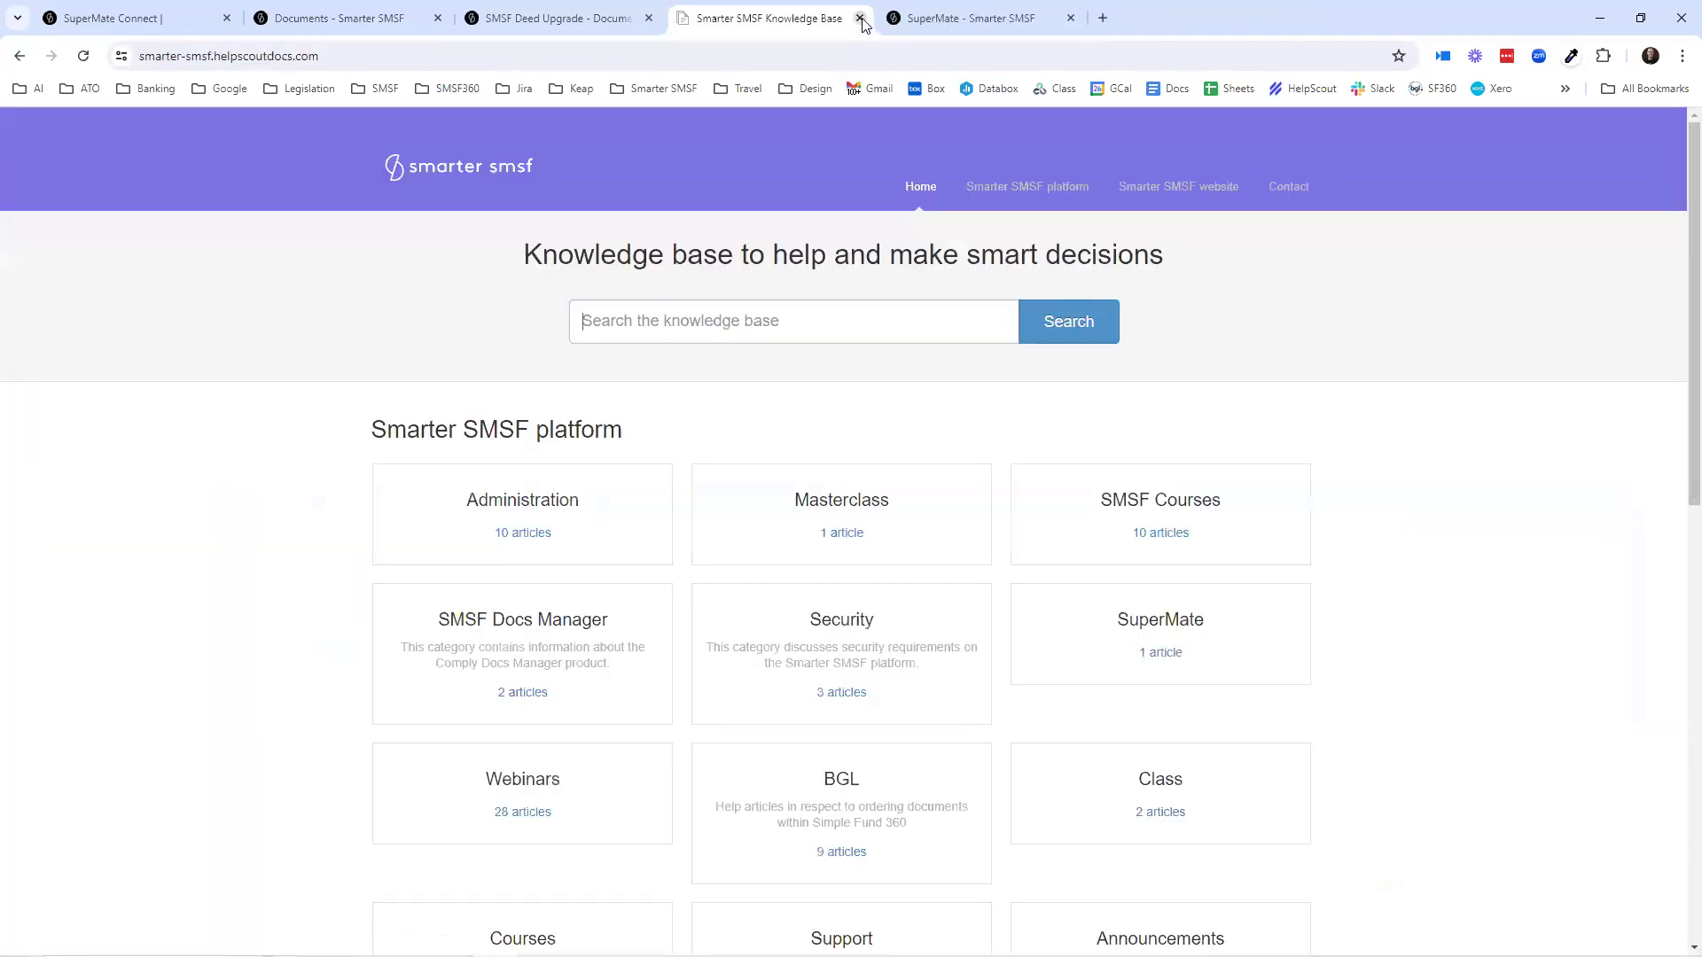
- Return to the SMSF Deed Upgrade form, reopen the User Console and show the completed orders
{"action": "key", "text": "ctrl+shift+Tab"}
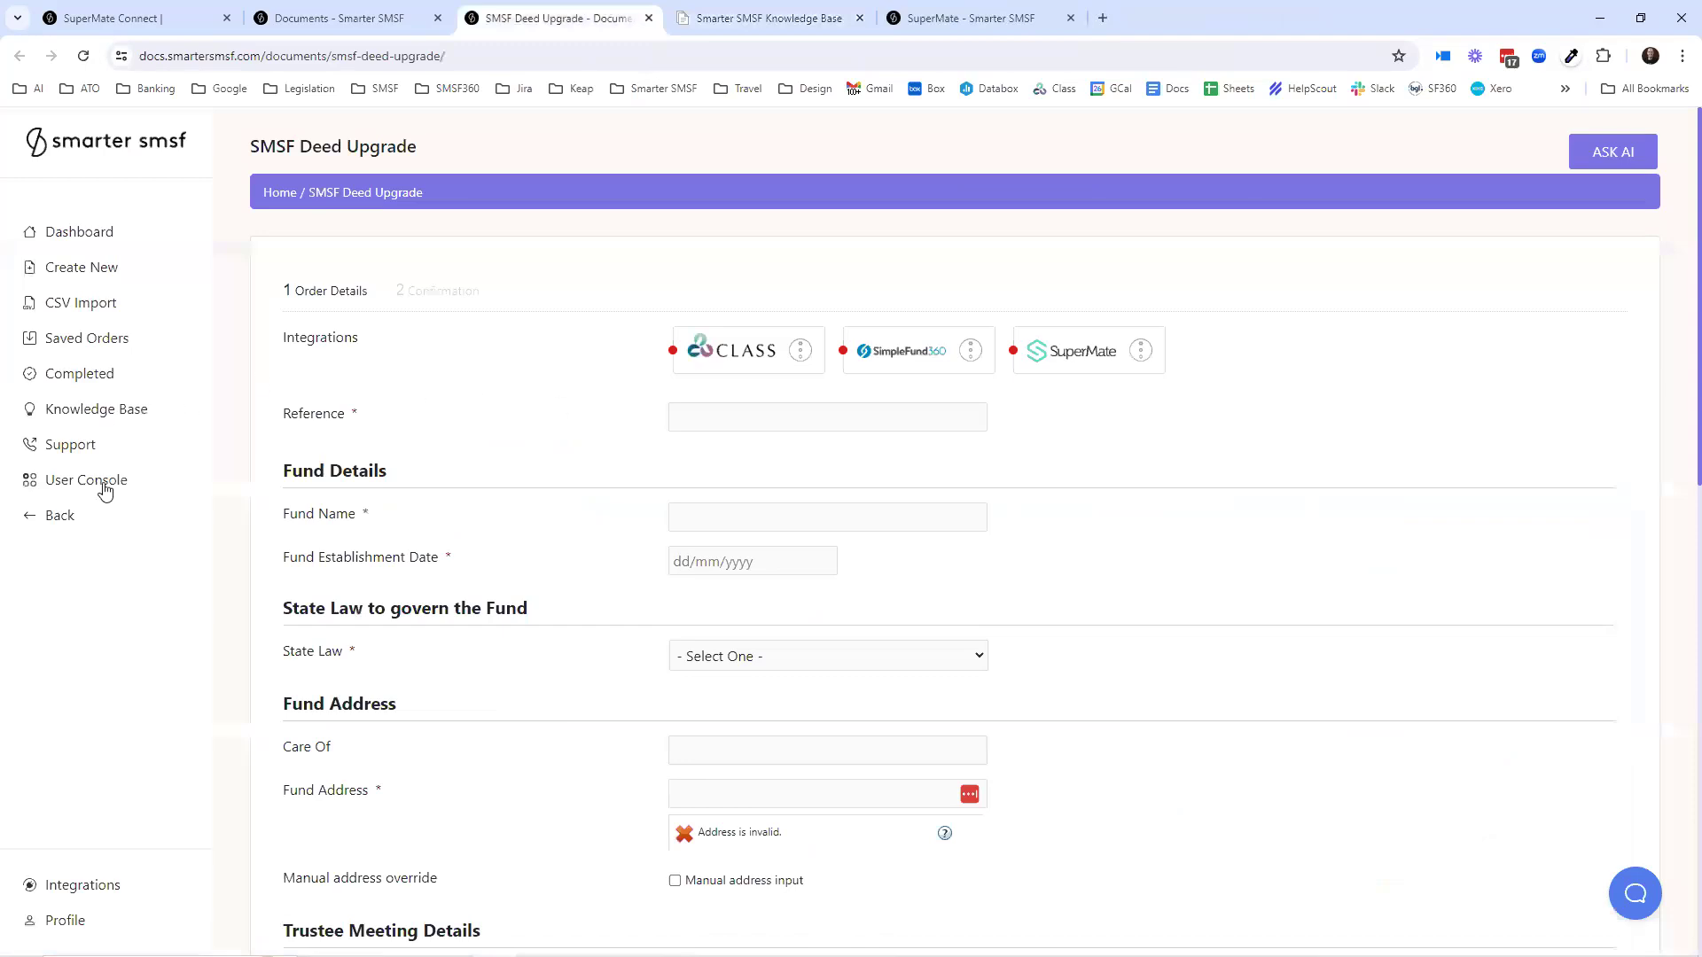
{"action": "left_click", "coordinate": [134, 479]}
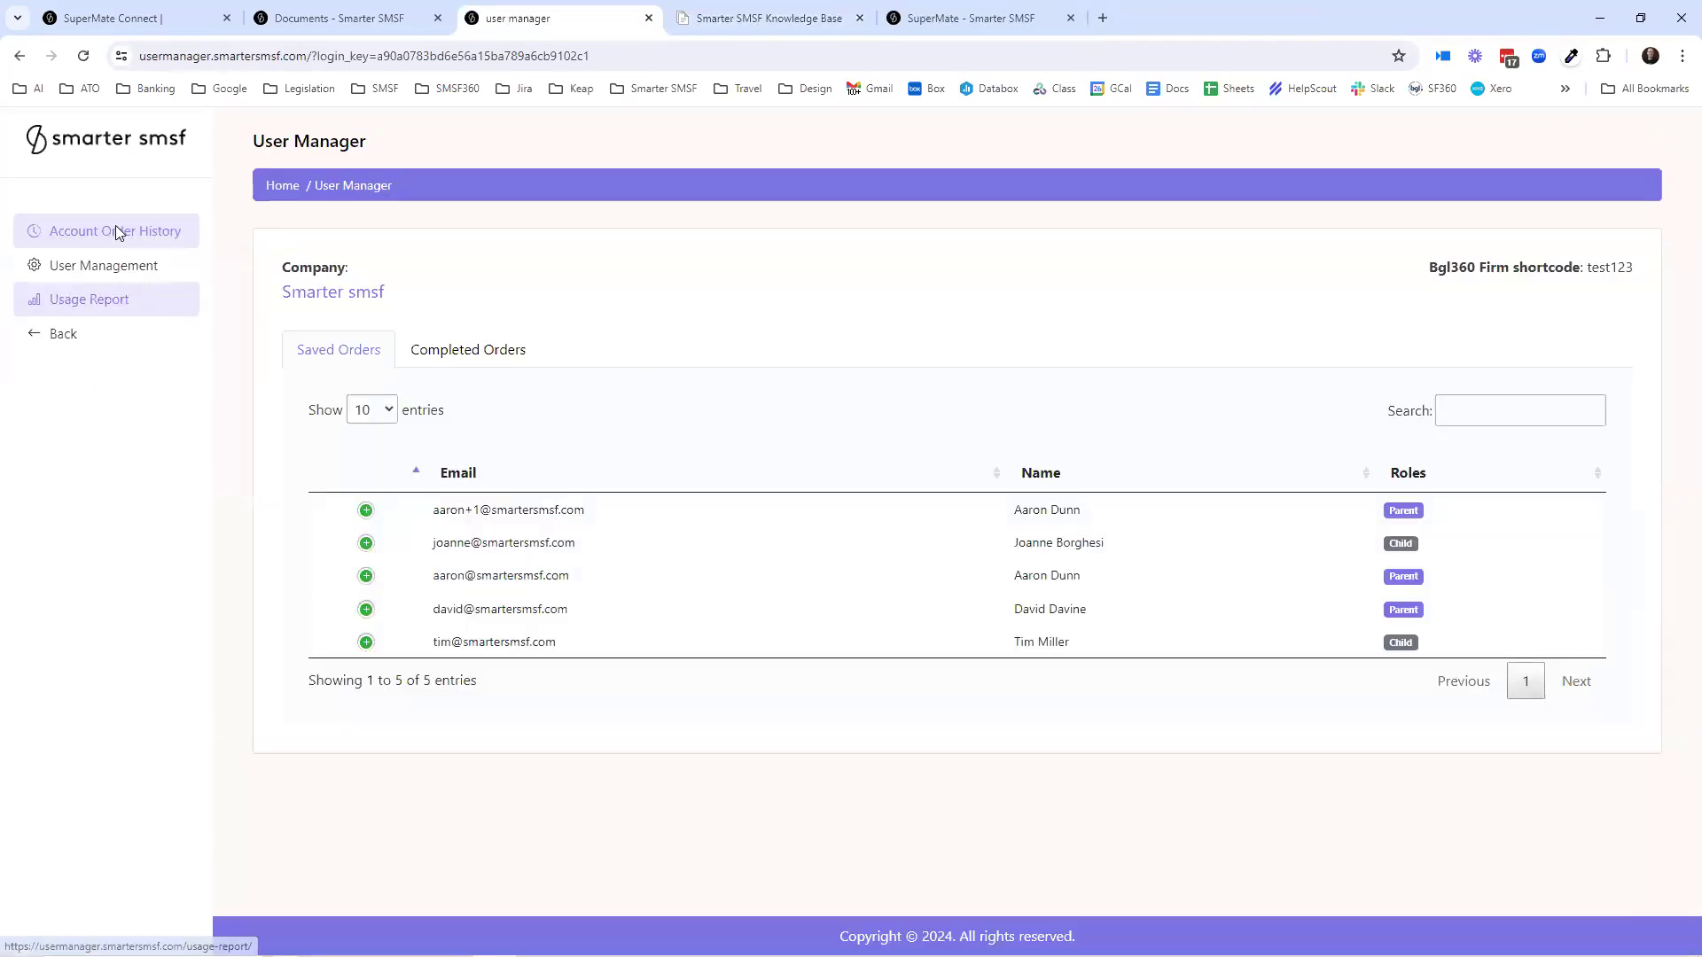
{"action": "left_click", "coordinate": [467, 355]}
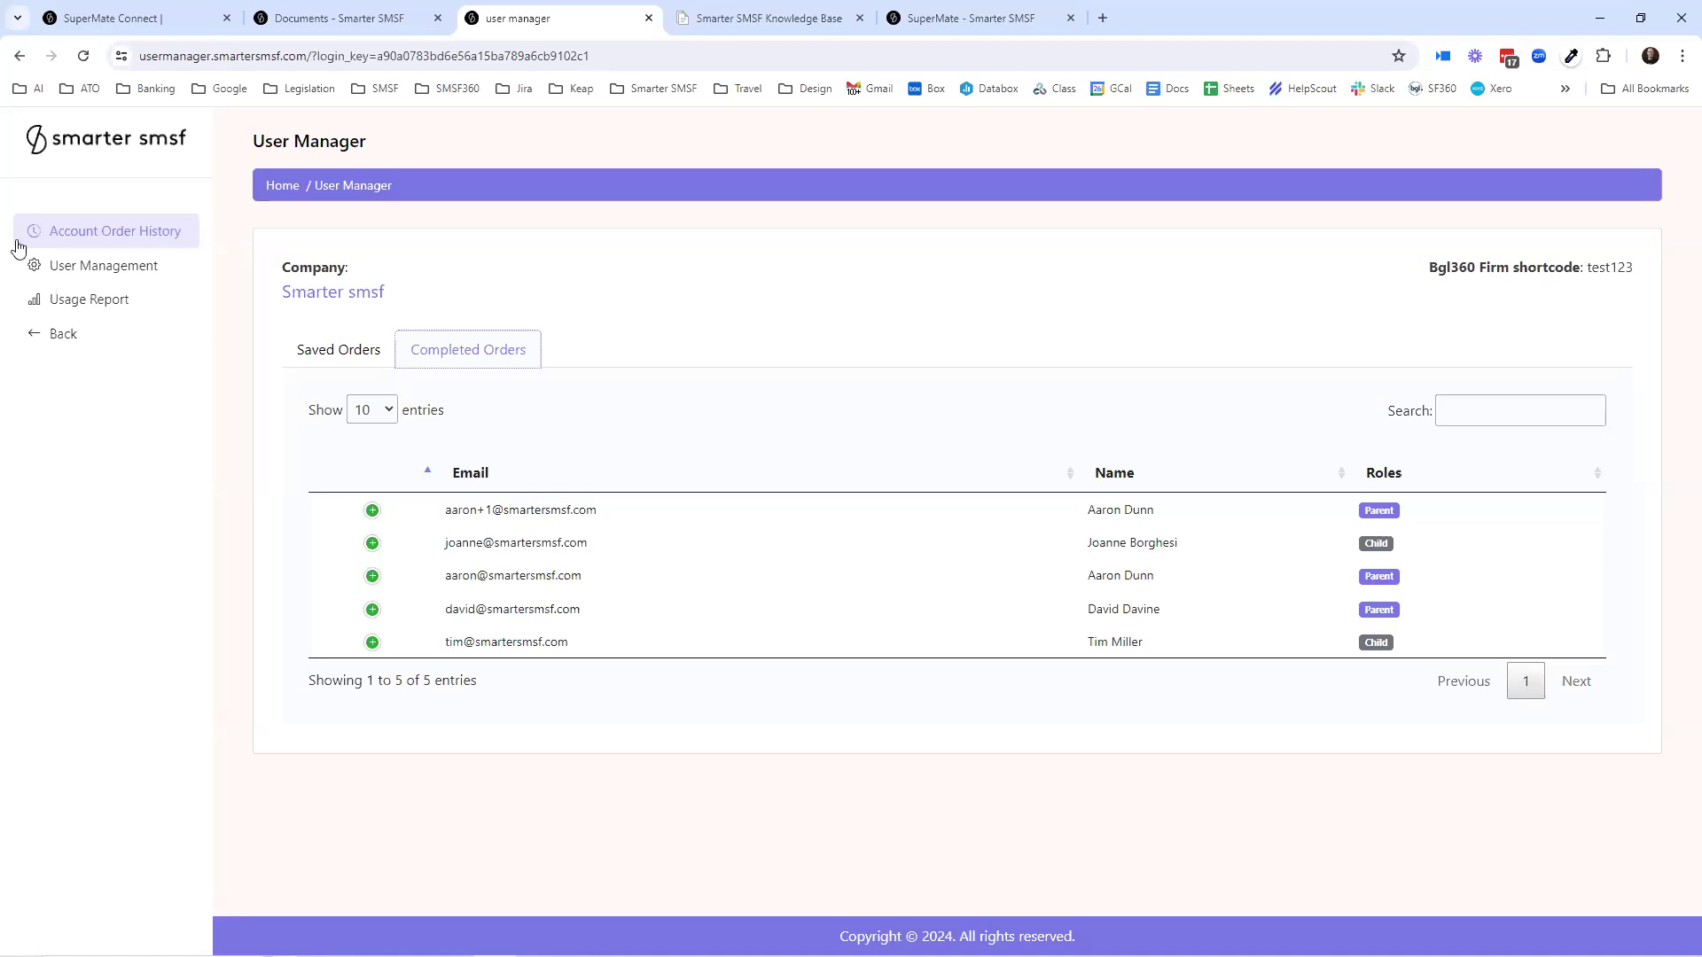
- Open the document usage report and show its detailed list of created documents
{"action": "left_click", "coordinate": [59, 300]}
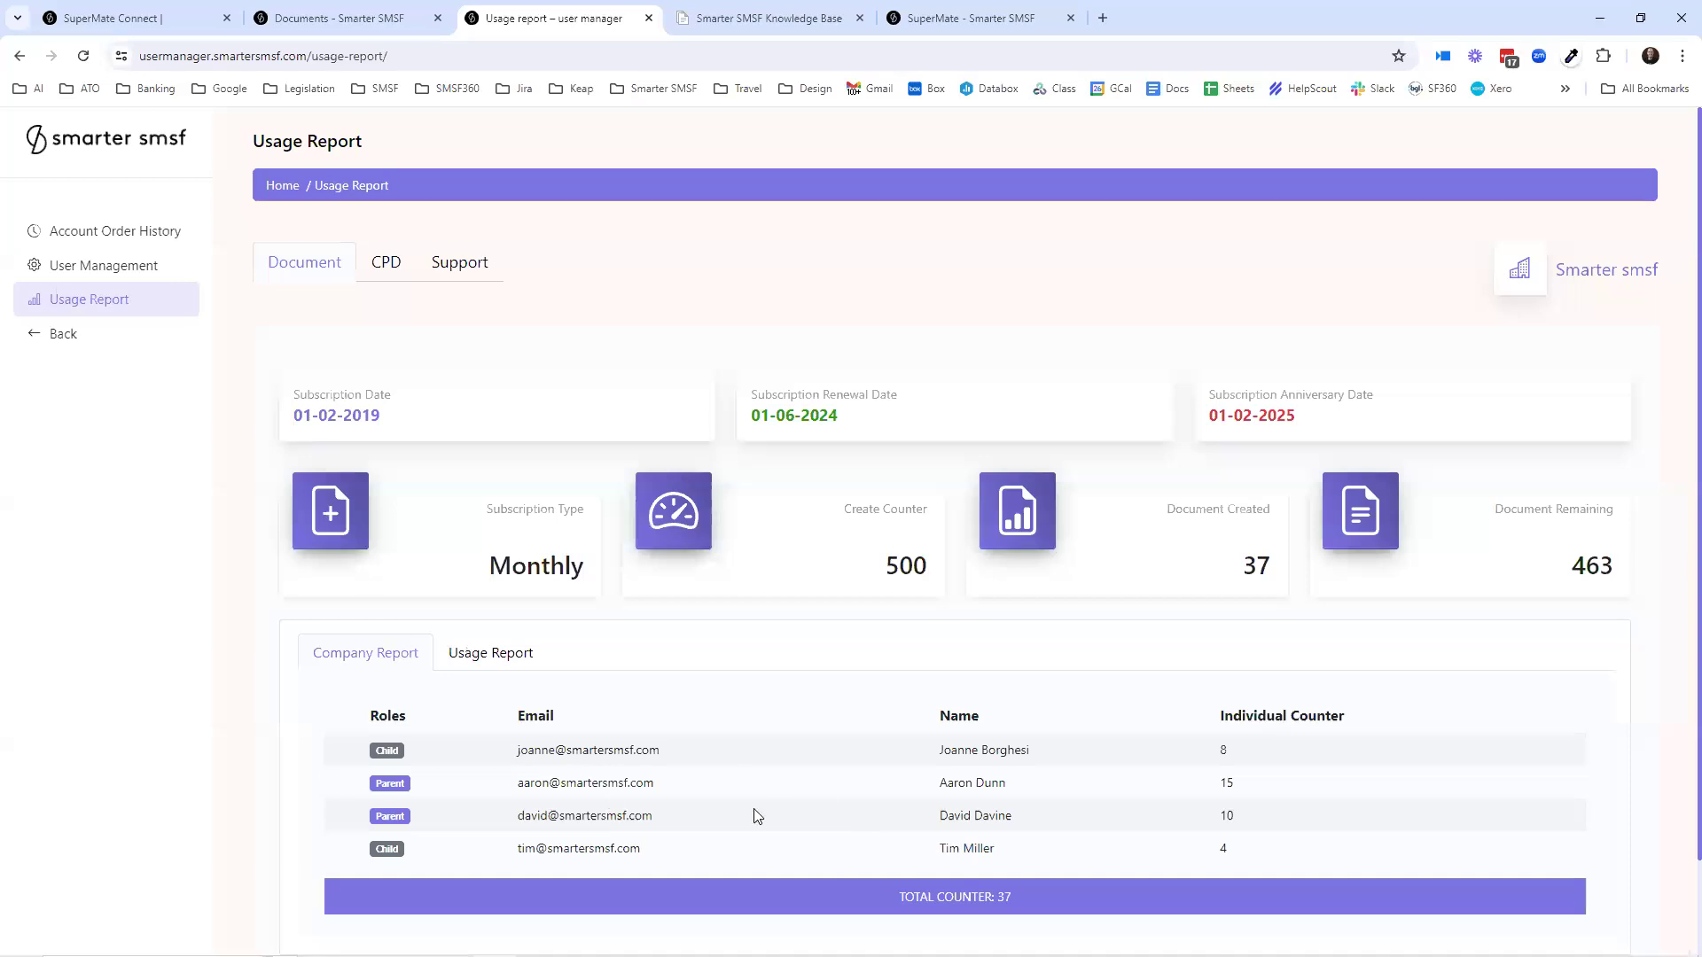
{"action": "left_click", "coordinate": [441, 651]}
{"action": "scroll", "coordinate": [703, 597], "scroll_direction": "down", "scroll_amount": 6}
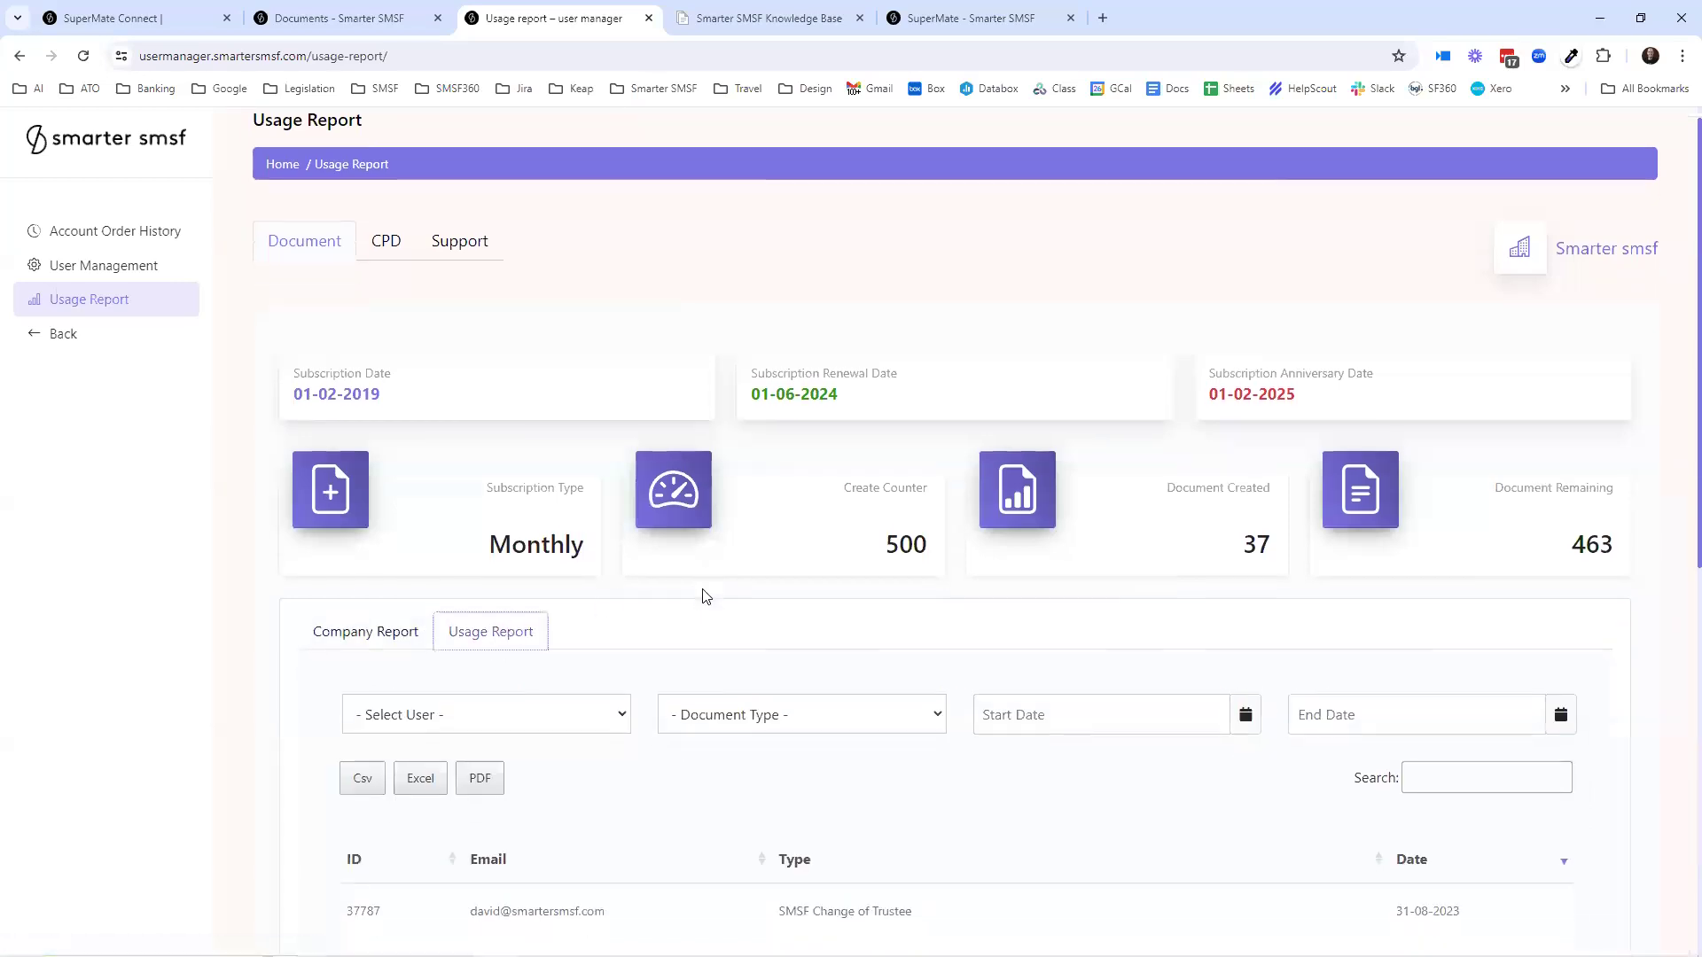
{"action": "scroll", "coordinate": [694, 604], "scroll_direction": "up", "scroll_amount": 2}
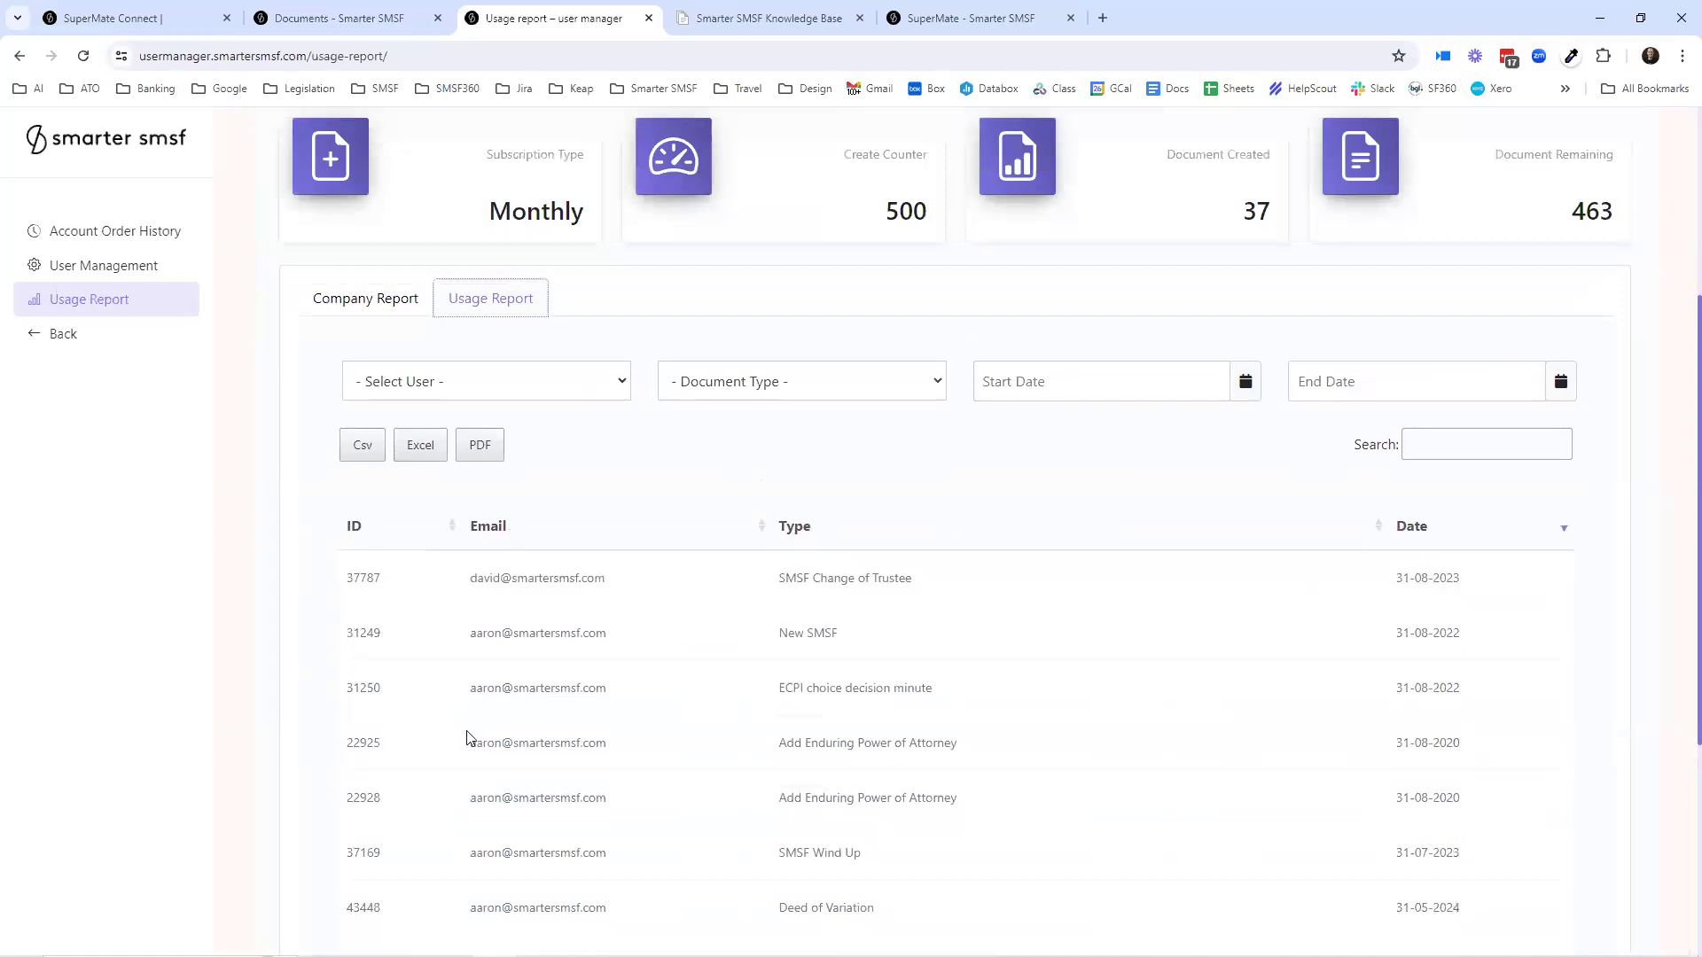
- Examine the usage report's user, document type, start date and end date filters, and close the User Console tab
{"action": "left_click", "coordinate": [493, 383]}
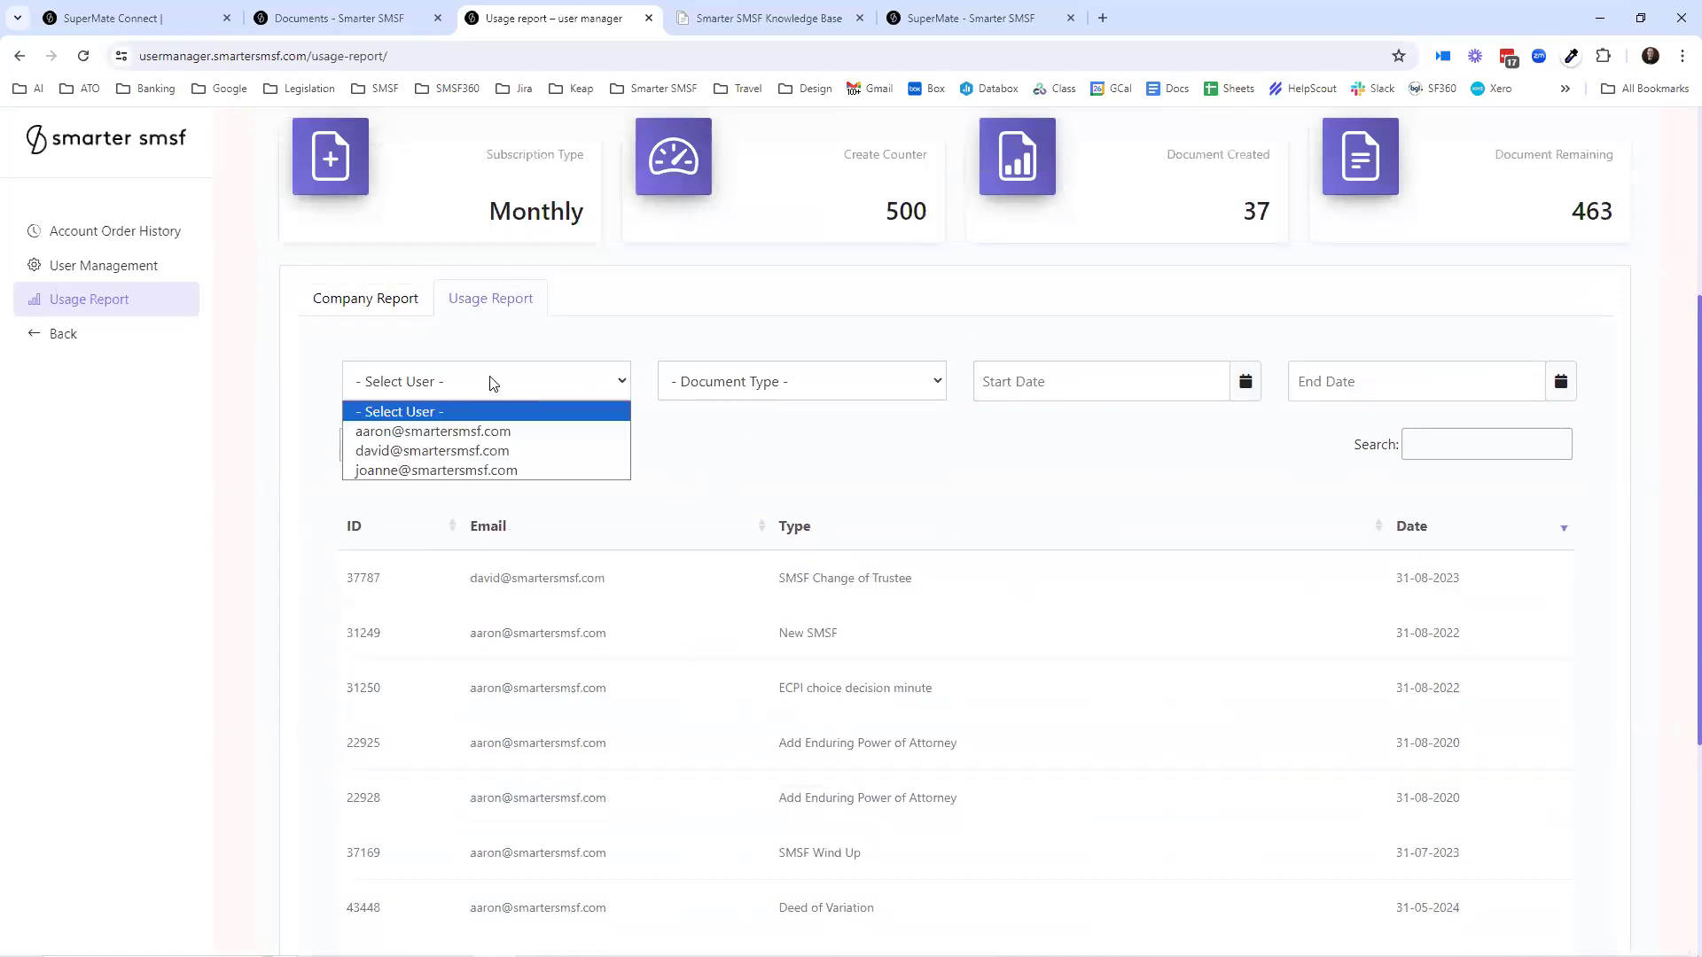
{"action": "left_click", "coordinate": [739, 381]}
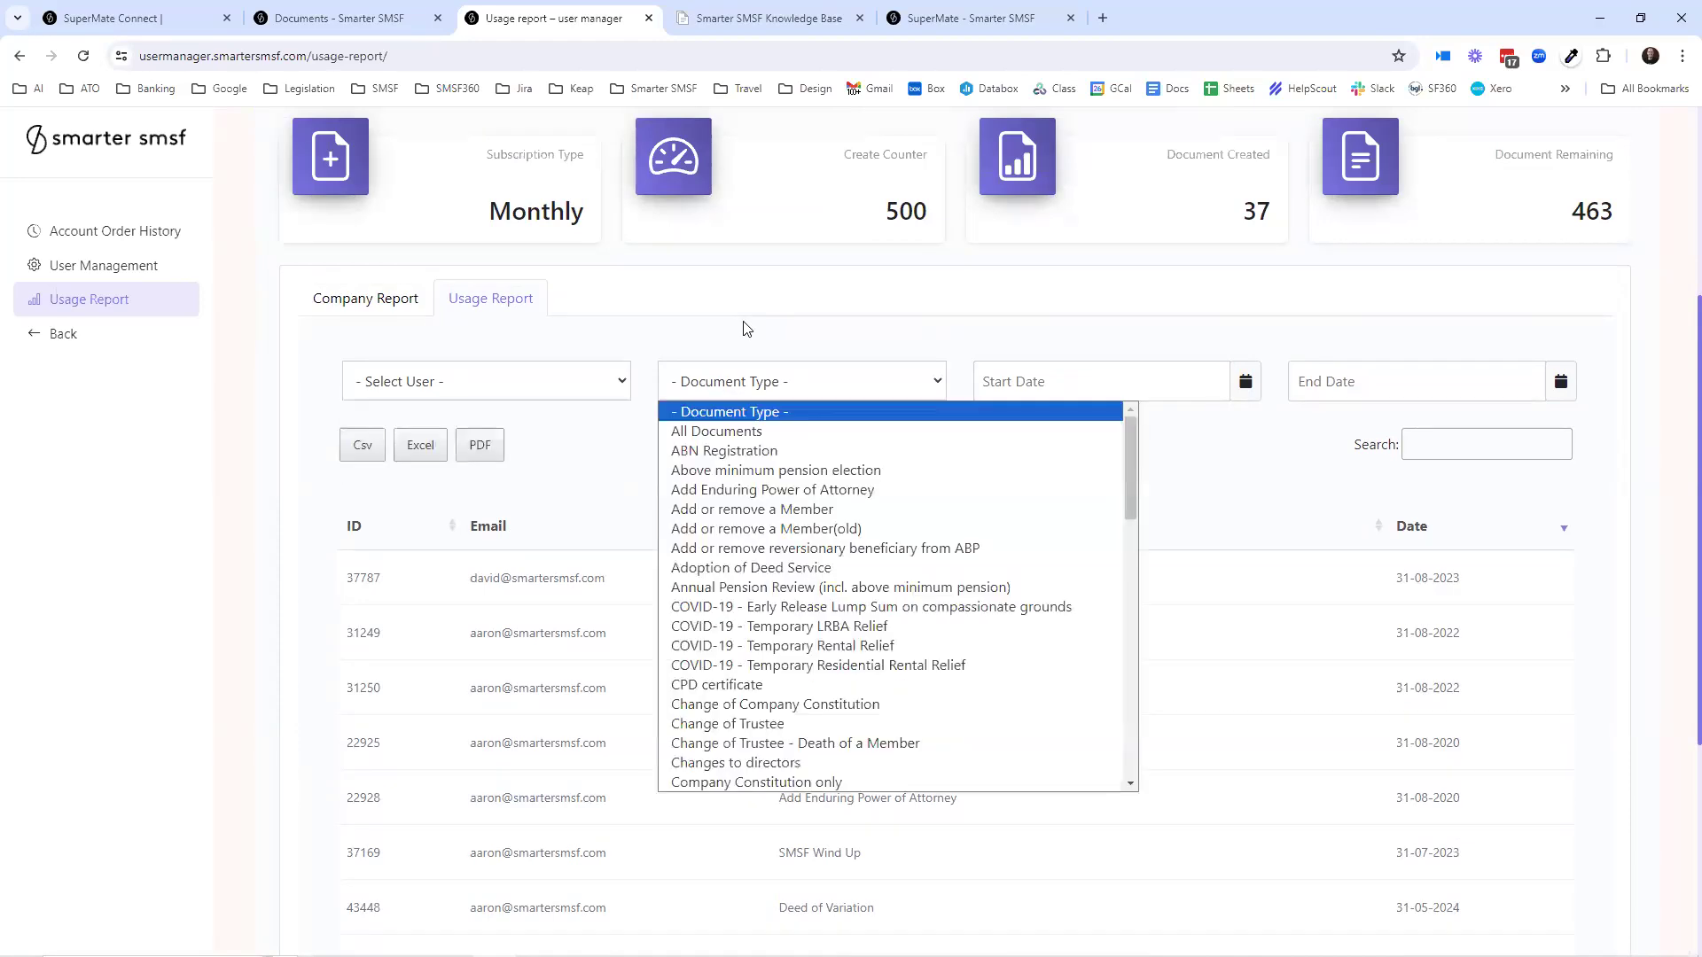
{"action": "left_click", "coordinate": [1025, 384]}
{"action": "left_click", "coordinate": [1434, 383]}
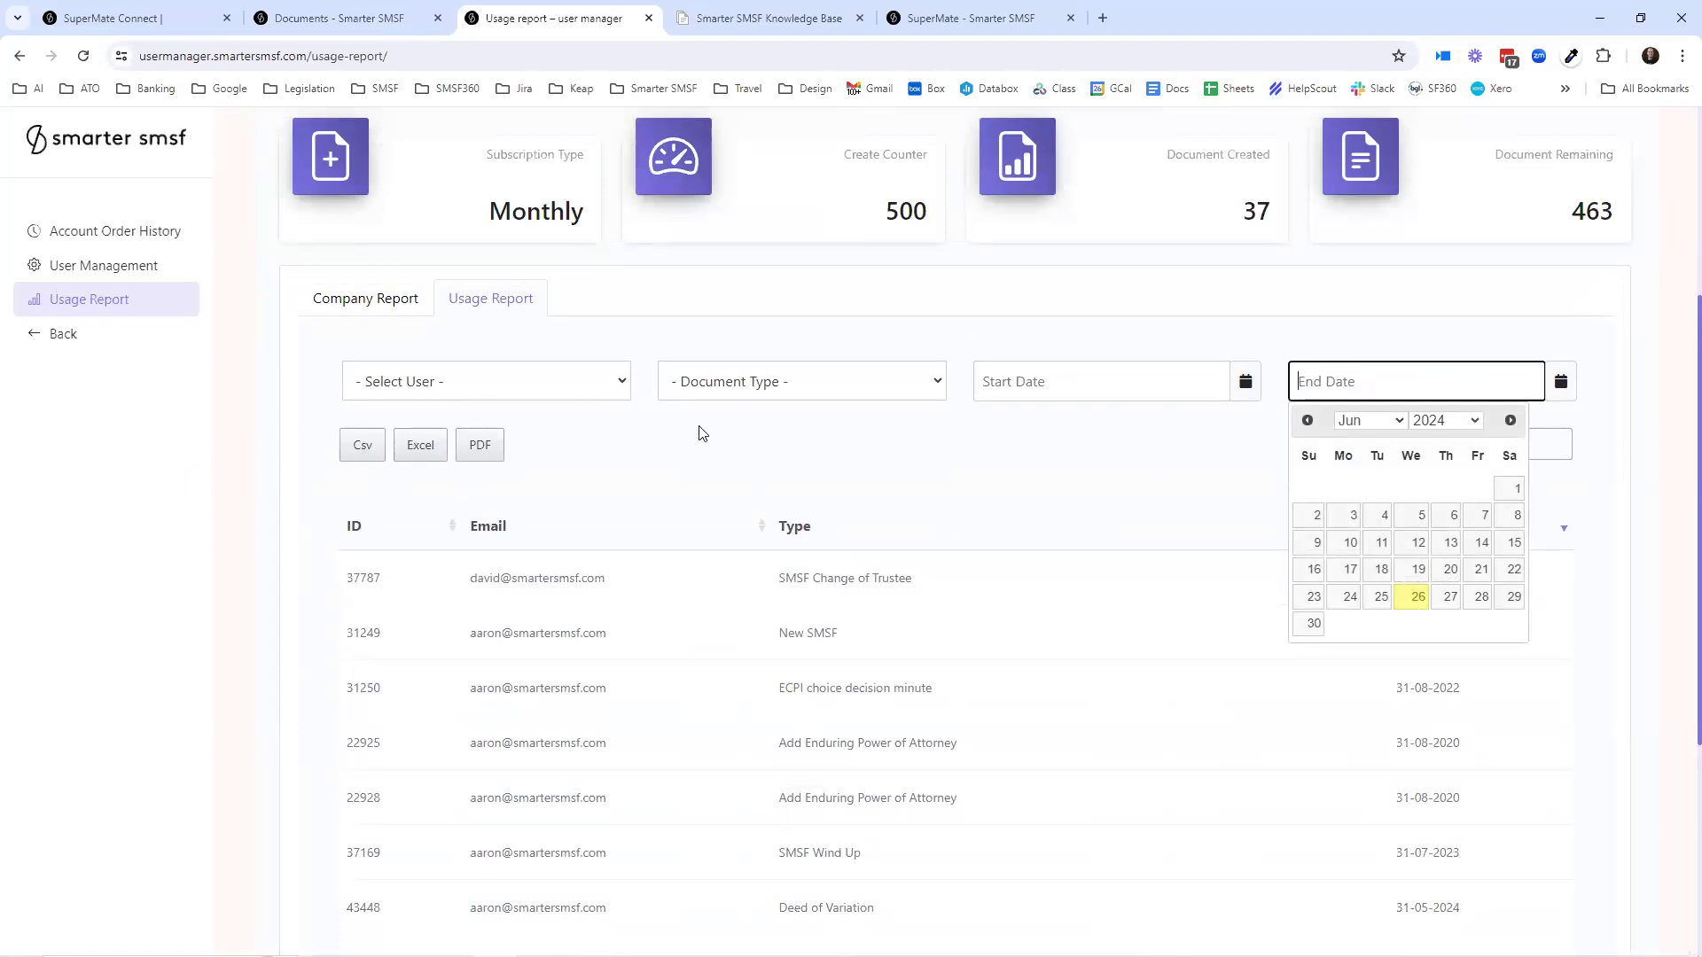
{"action": "scroll", "coordinate": [826, 329], "scroll_direction": "up", "scroll_amount": 1}
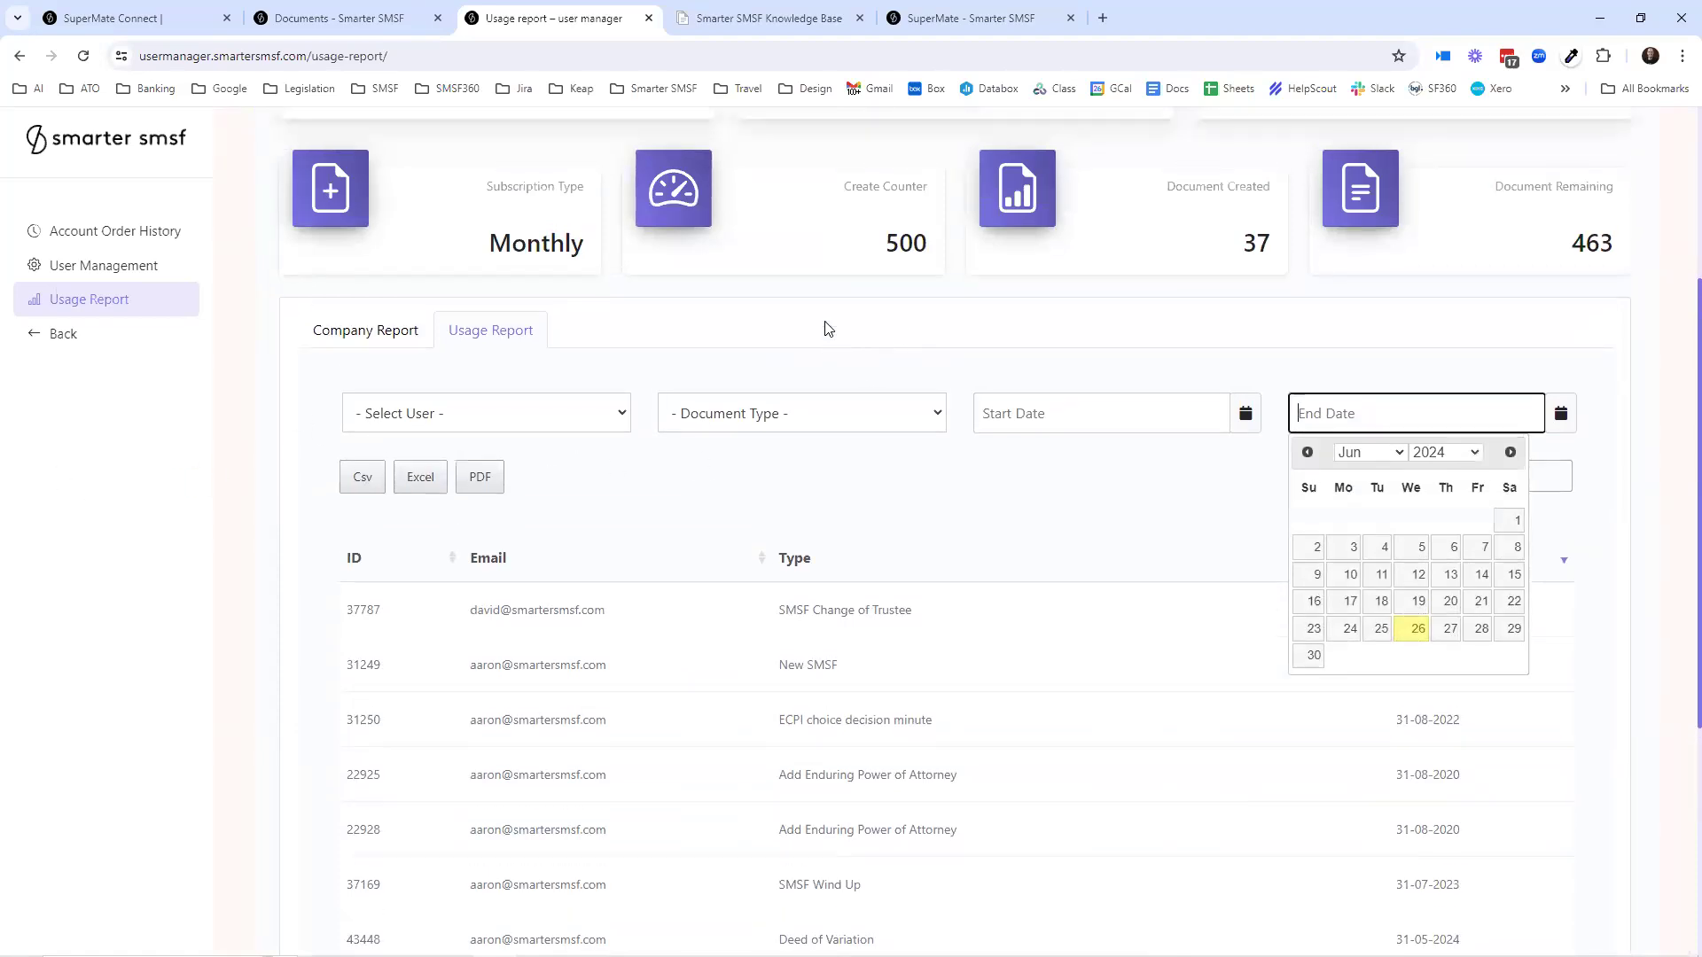
{"action": "scroll", "coordinate": [826, 329], "scroll_direction": "up", "scroll_amount": 3}
{"action": "scroll", "coordinate": [771, 177], "scroll_direction": "down", "scroll_amount": 4}
{"action": "left_click", "coordinate": [560, 271]}
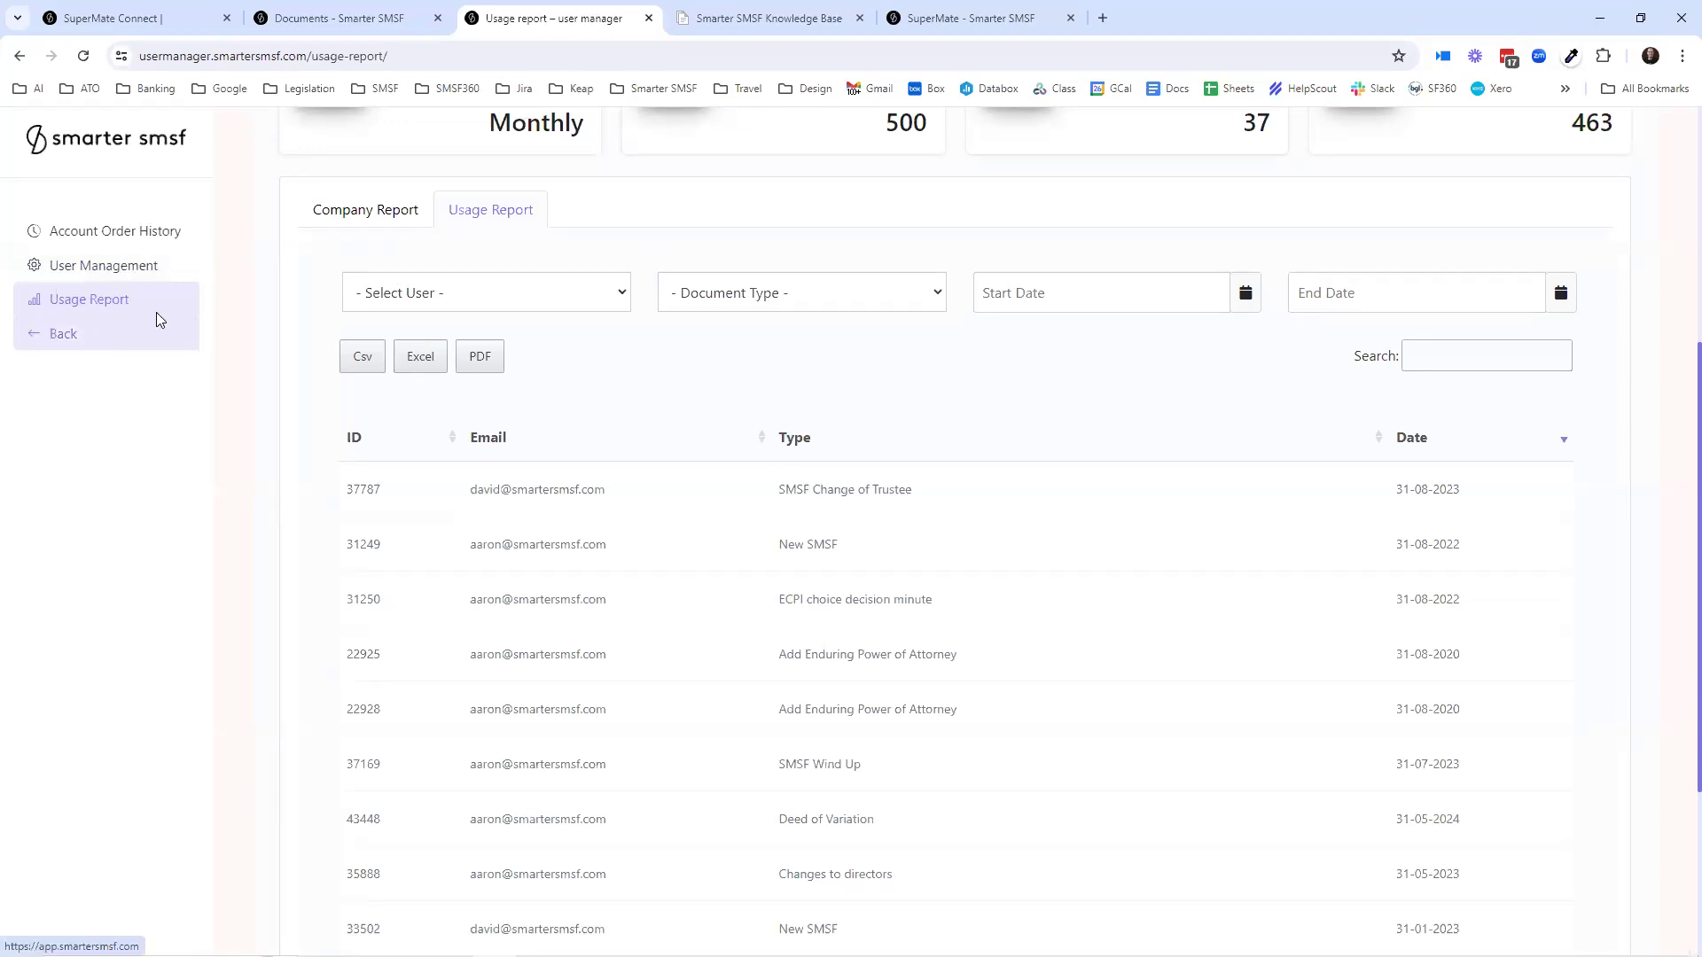
{"action": "left_click", "coordinate": [648, 18]}
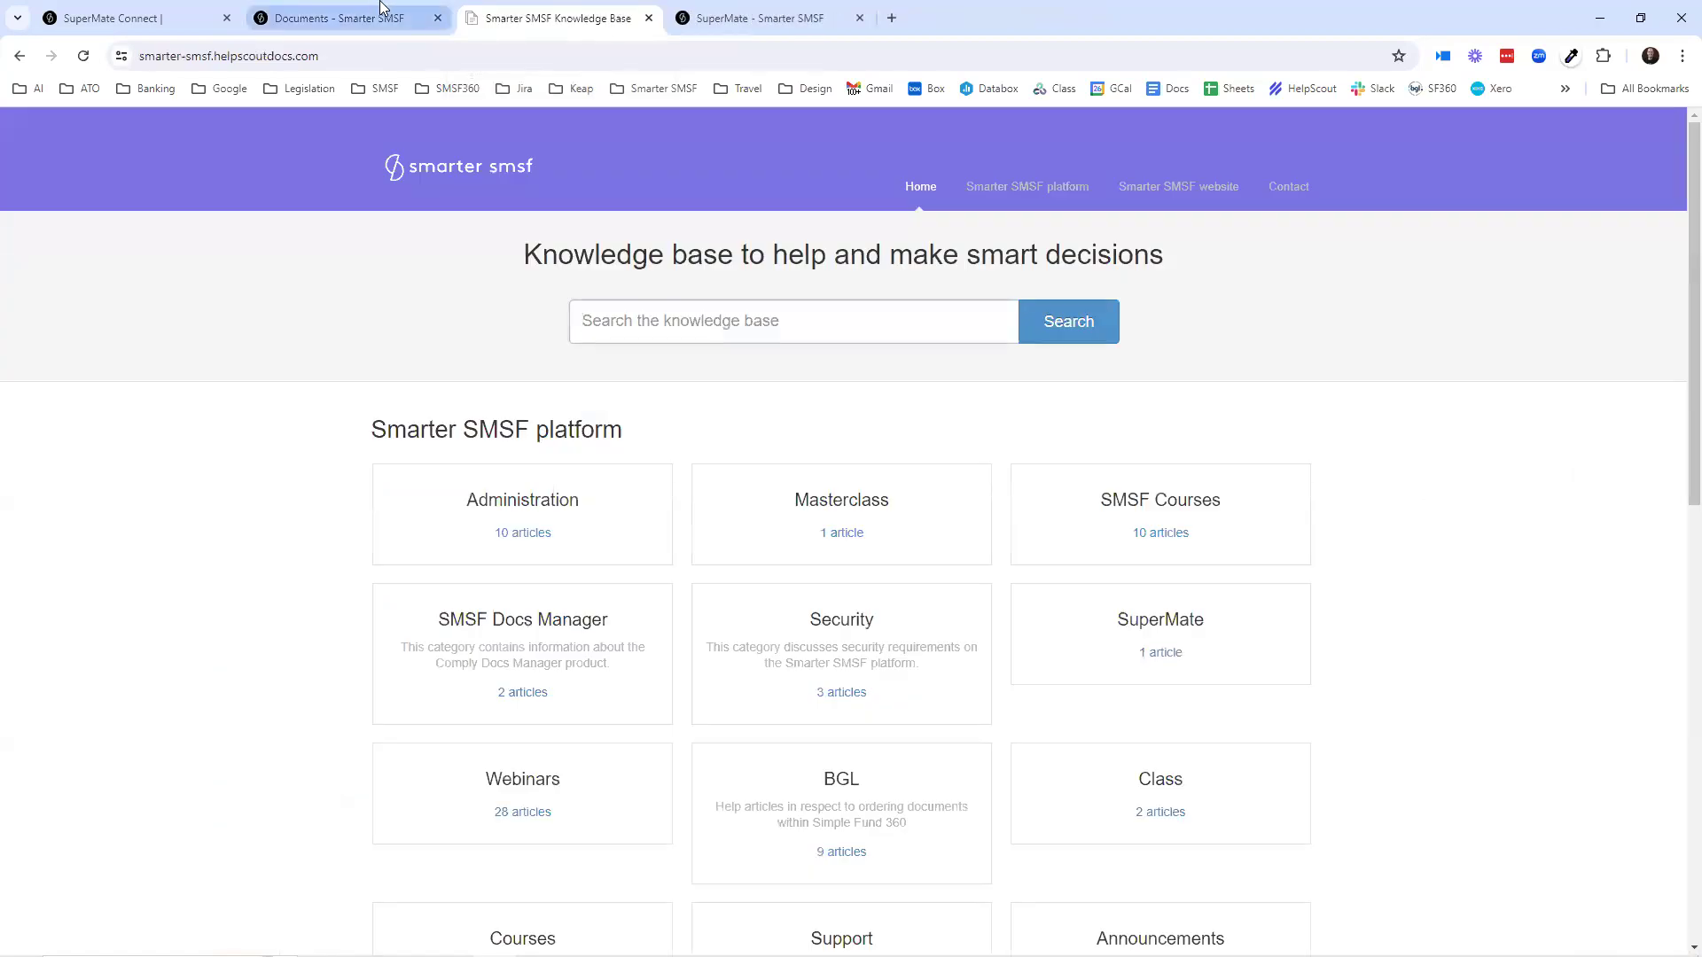
- Return to the Smarter SMSF documents page and show the saved orders, followed by the completed orders
{"action": "left_click", "coordinate": [381, 16]}
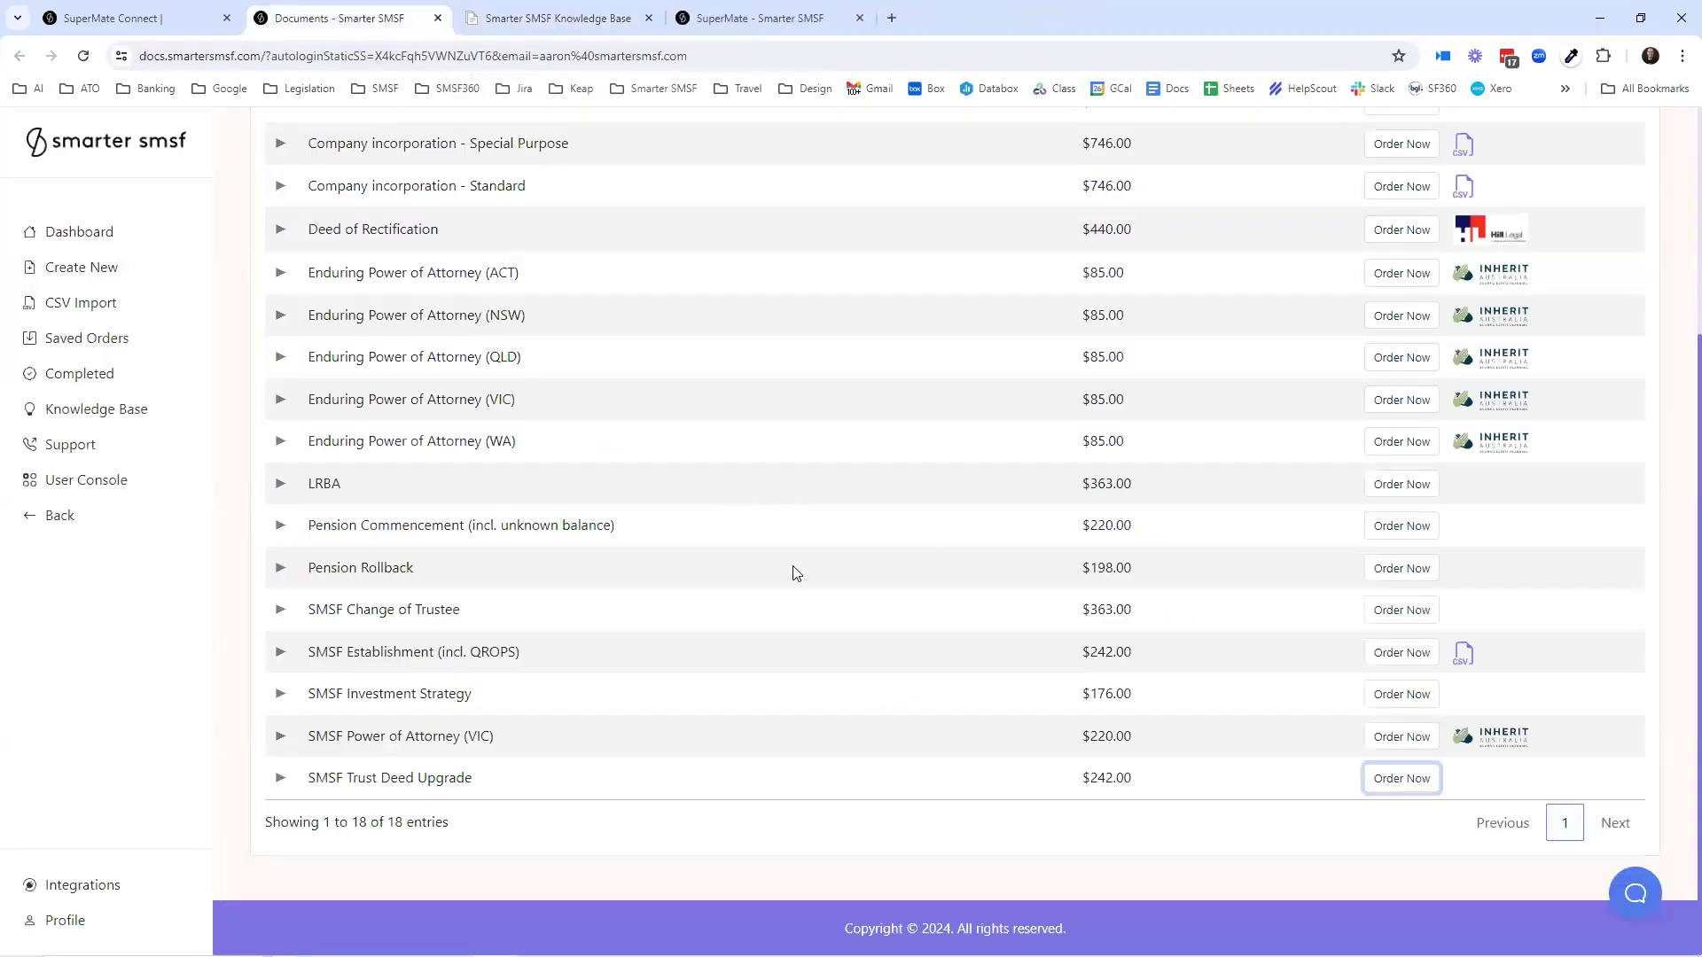
{"action": "left_click", "coordinate": [94, 344]}
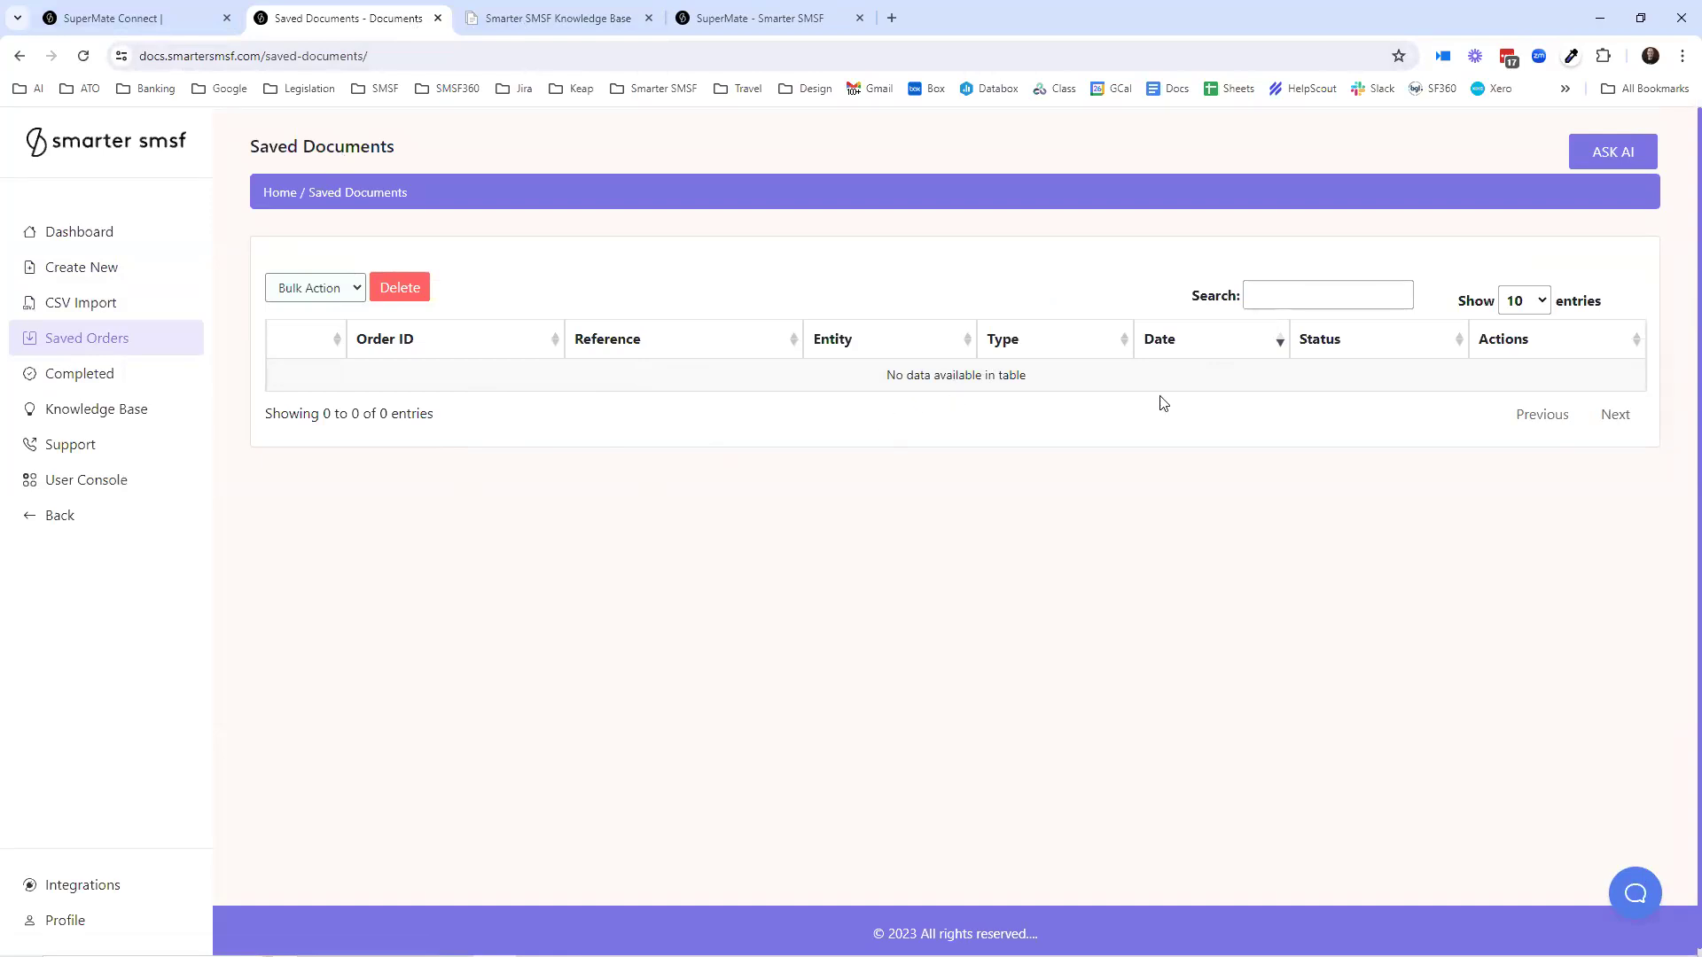
{"action": "left_click", "coordinate": [84, 376]}
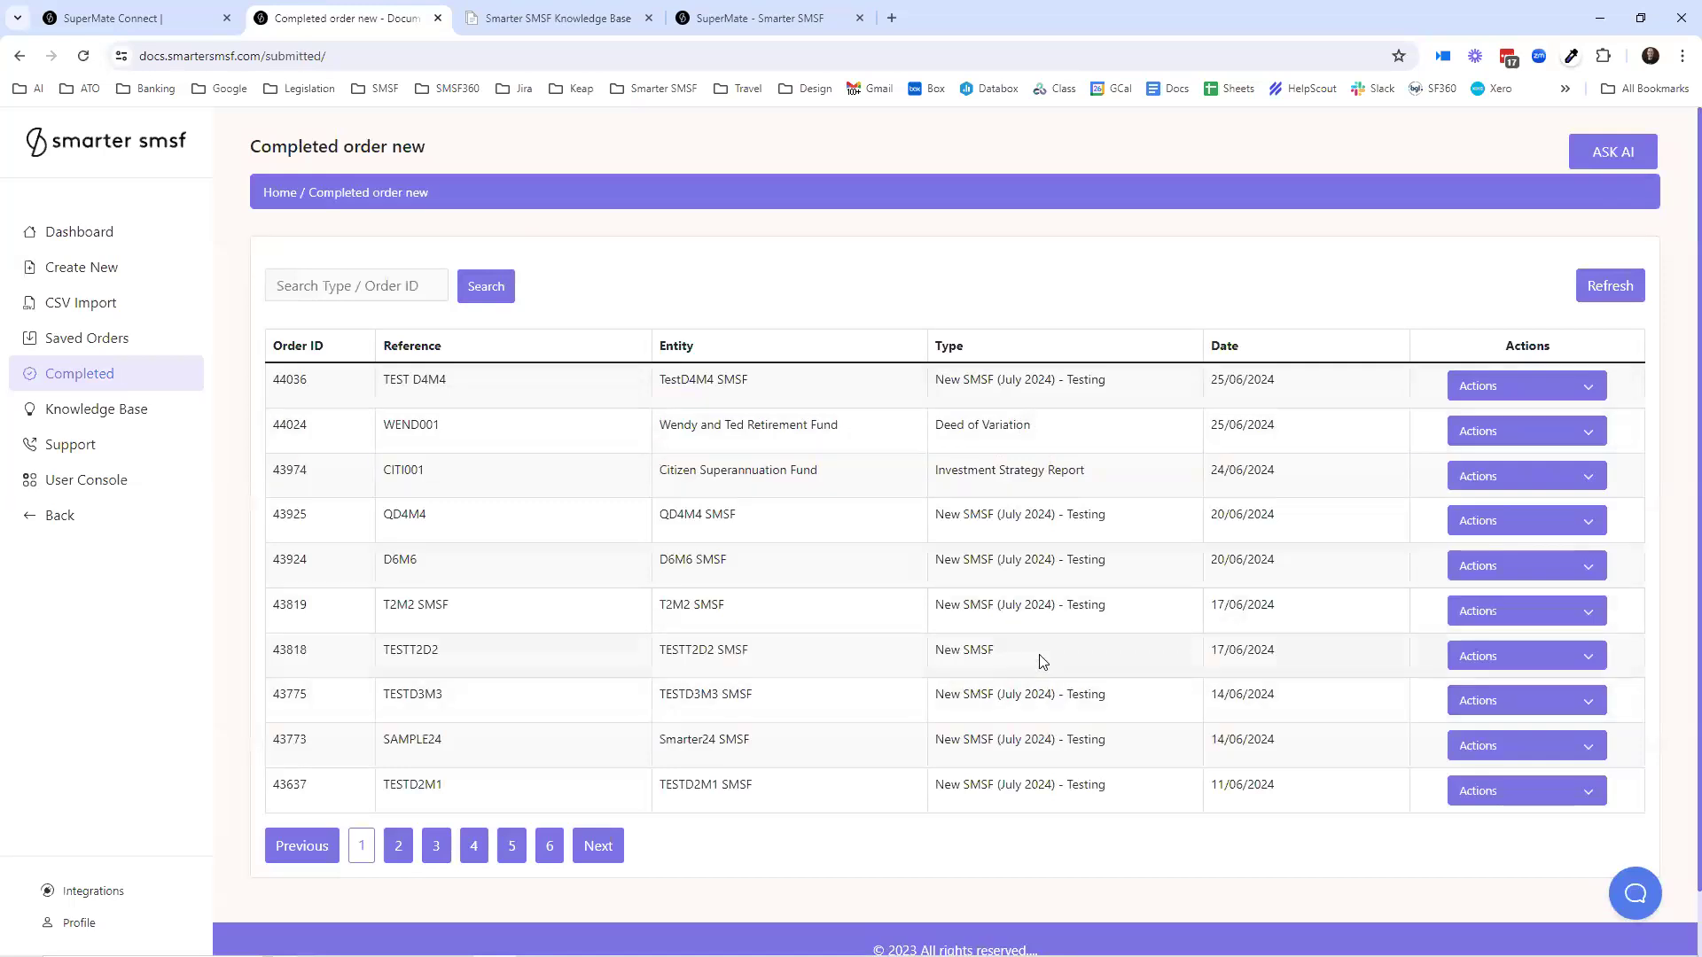
- Show the actions available for the completed TESTT2D2 SMSF order dated 17/06/2024 and expand its SuperMate options
{"action": "left_click", "coordinate": [1584, 656]}
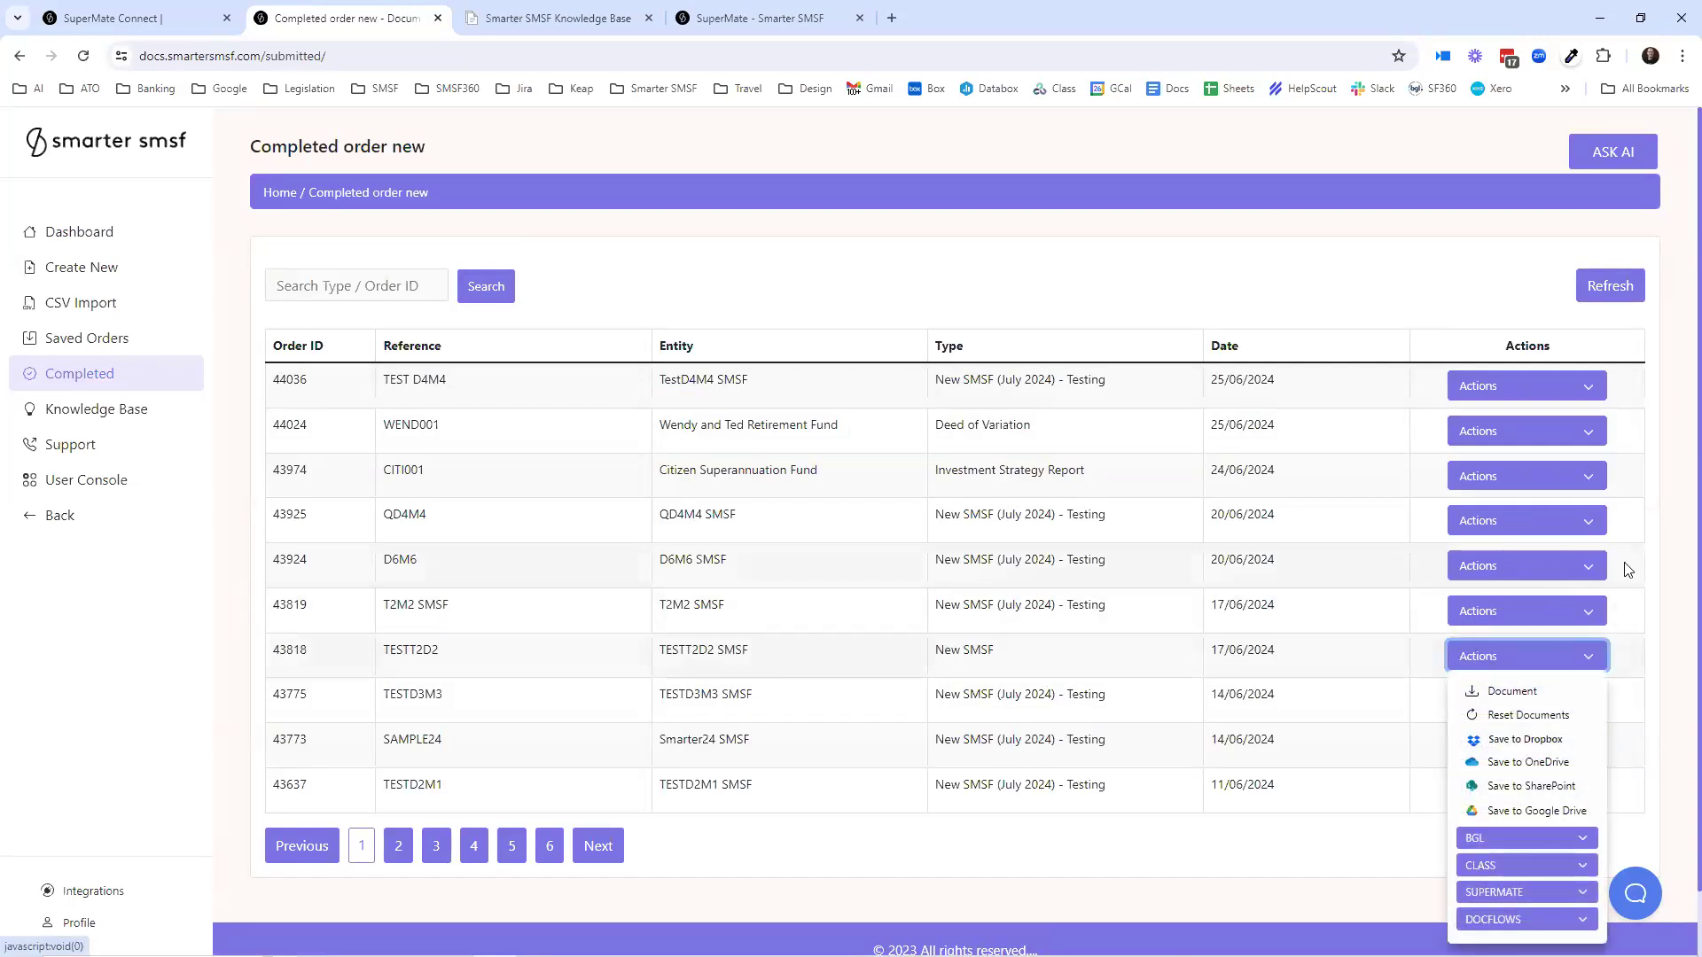
{"action": "scroll", "coordinate": [1631, 585], "scroll_direction": "down", "scroll_amount": 1}
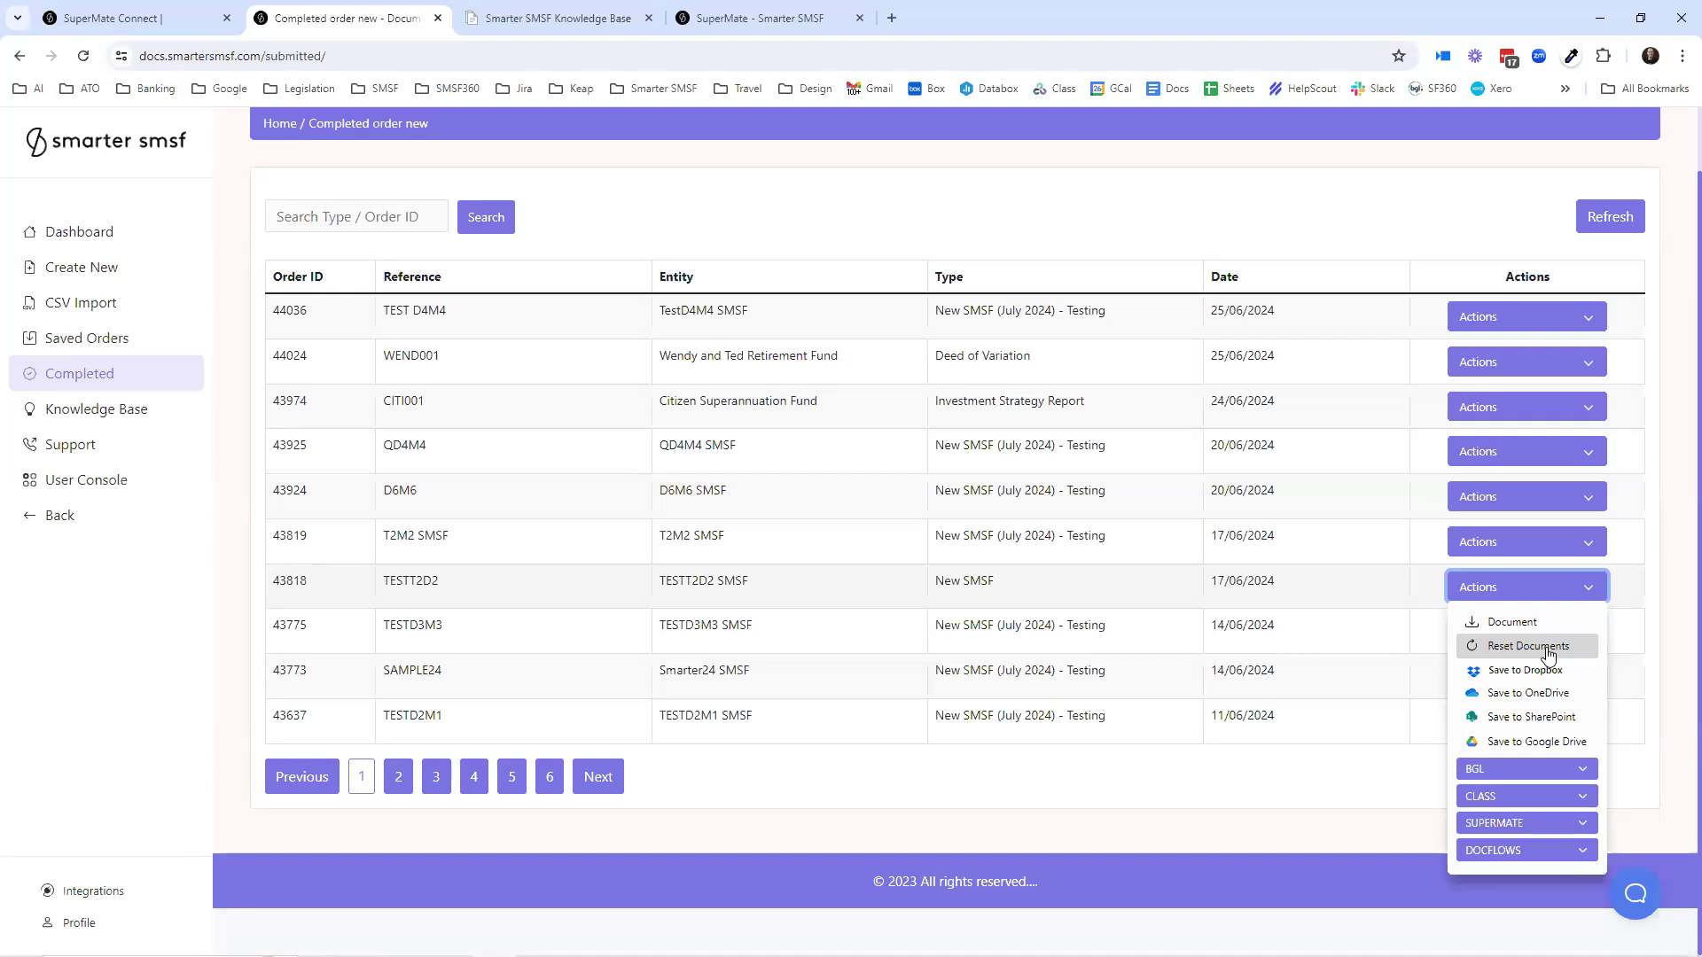
{"action": "left_click", "coordinate": [1552, 592]}
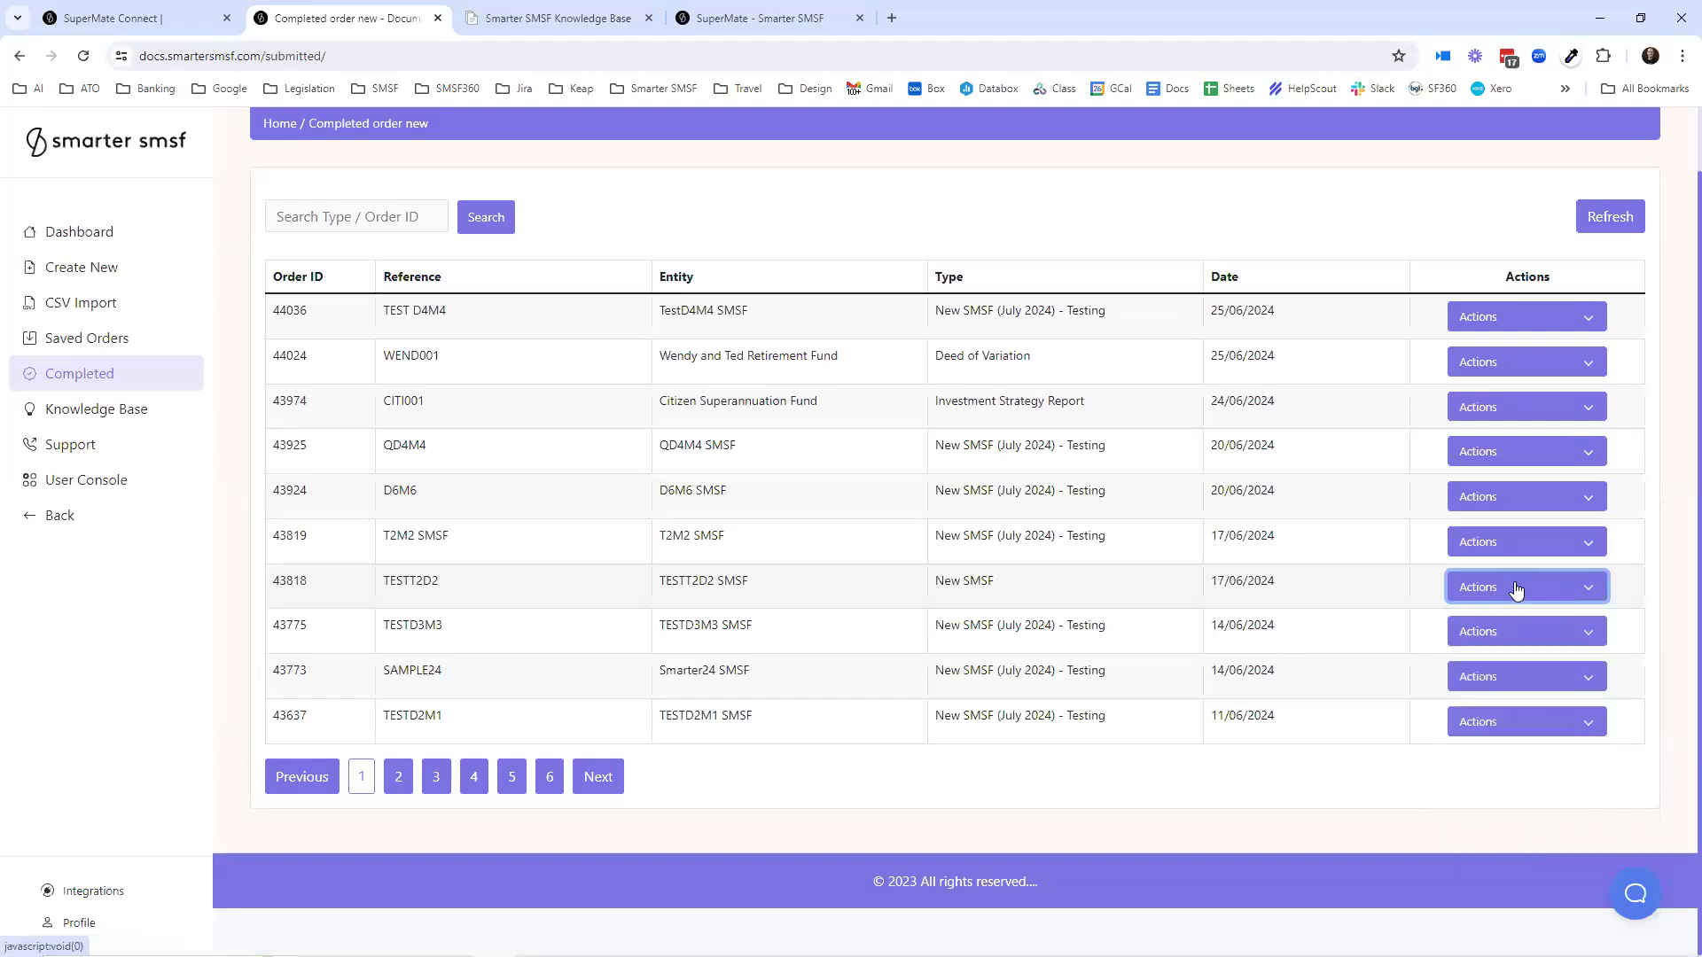
{"action": "left_click", "coordinate": [1597, 590]}
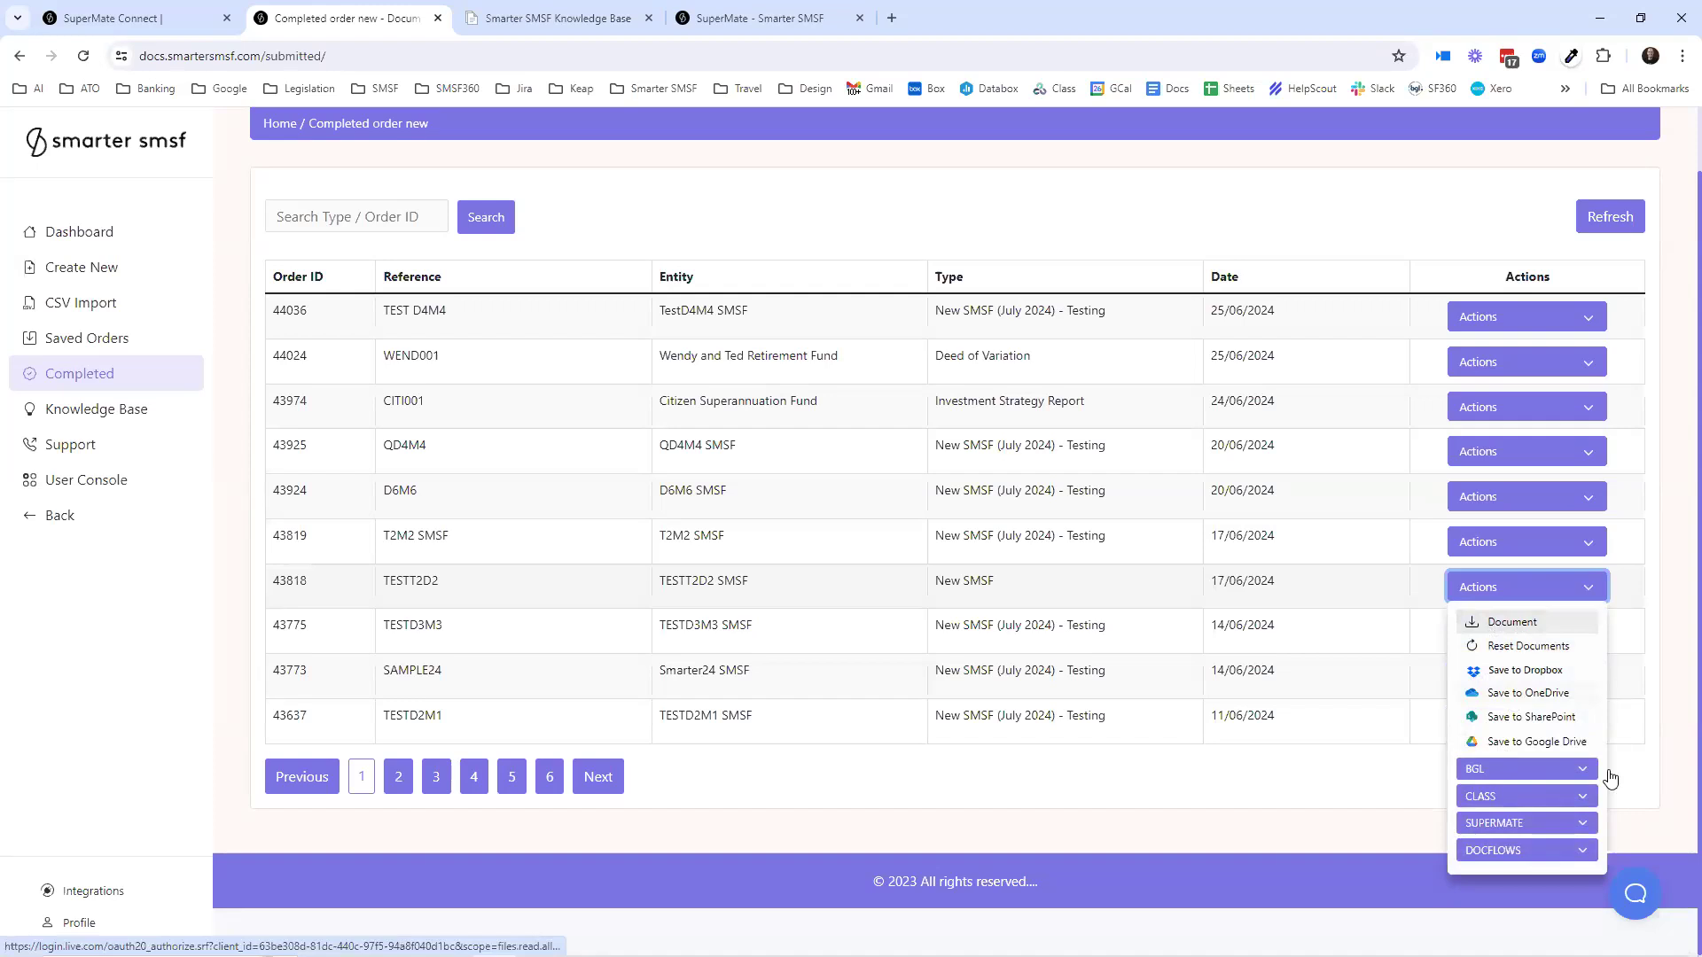
{"action": "left_click", "coordinate": [1582, 823]}
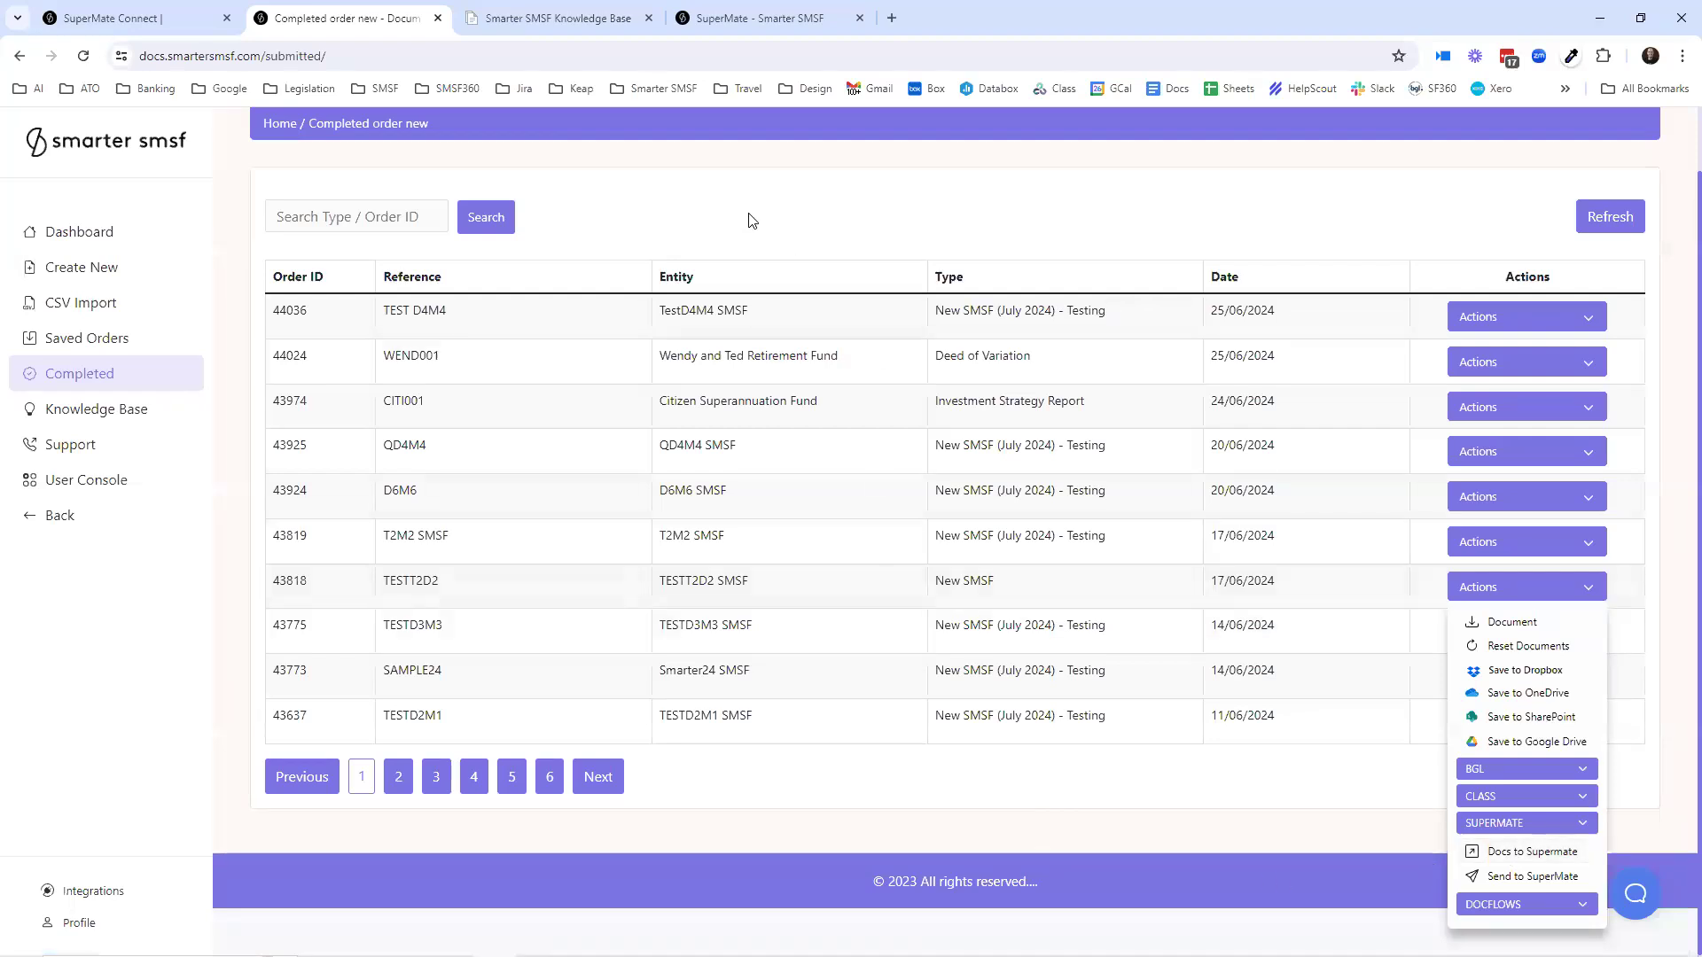
- Open the Pension Commencement (incl. unknown balance) order form from the new document list and look over its first page
{"action": "left_click", "coordinate": [111, 267]}
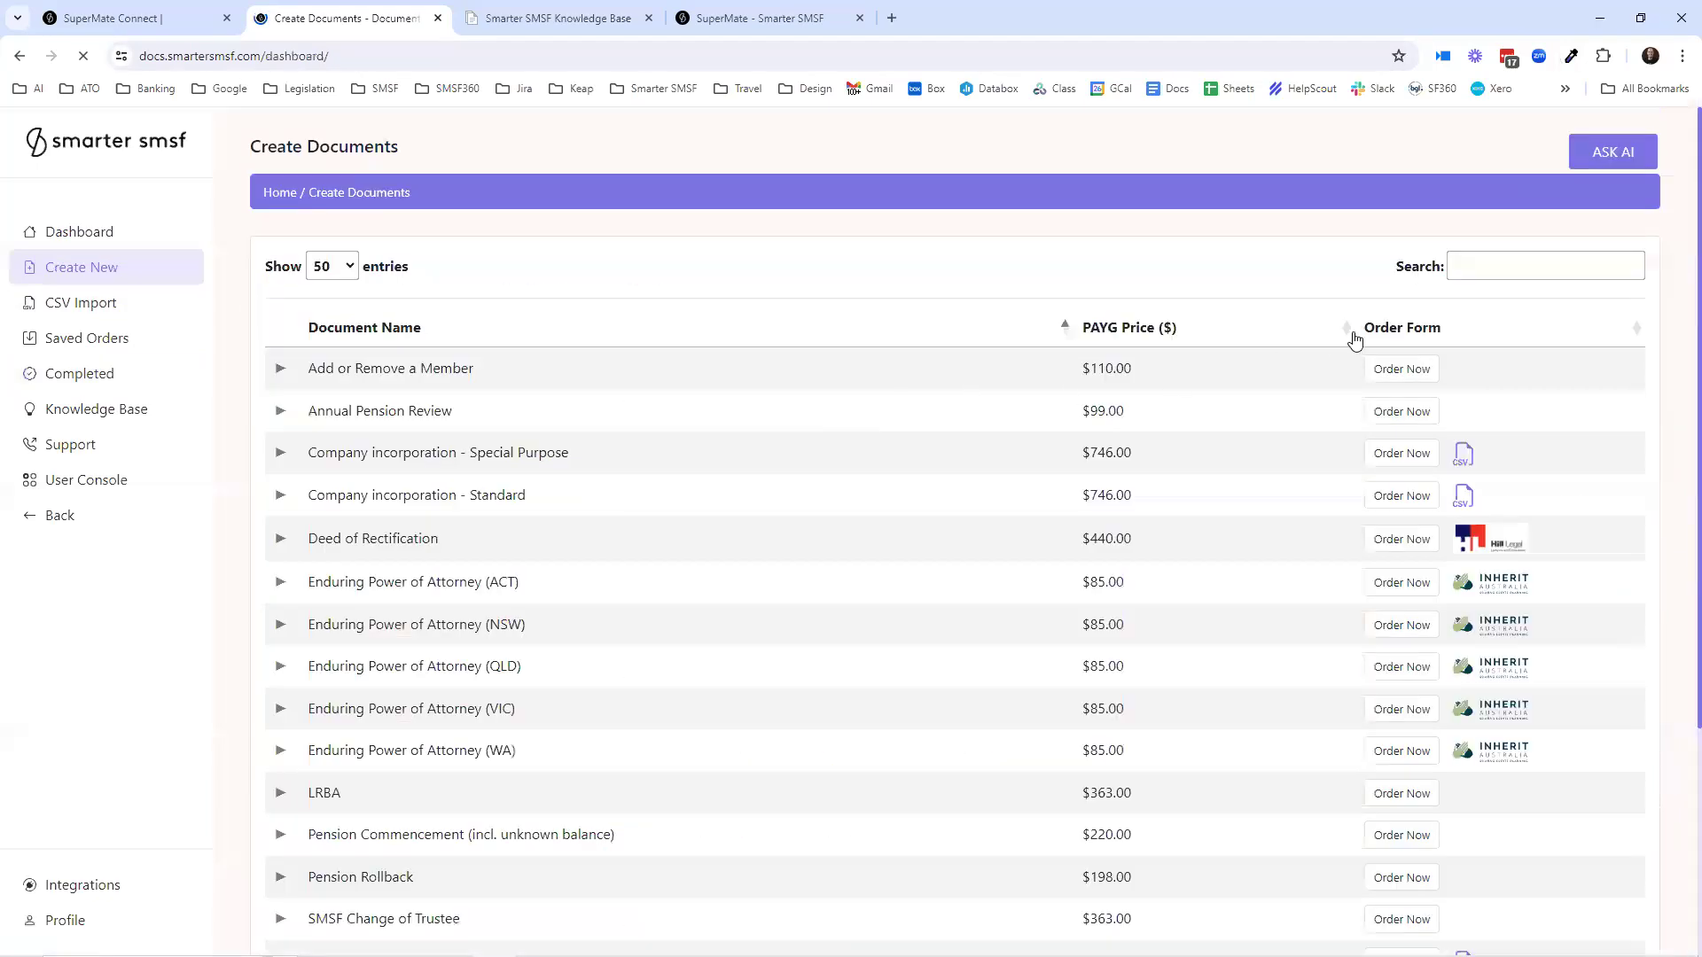
{"action": "scroll", "coordinate": [1006, 450], "scroll_direction": "down", "scroll_amount": 1}
{"action": "scroll", "coordinate": [1008, 450], "scroll_direction": "down", "scroll_amount": 1}
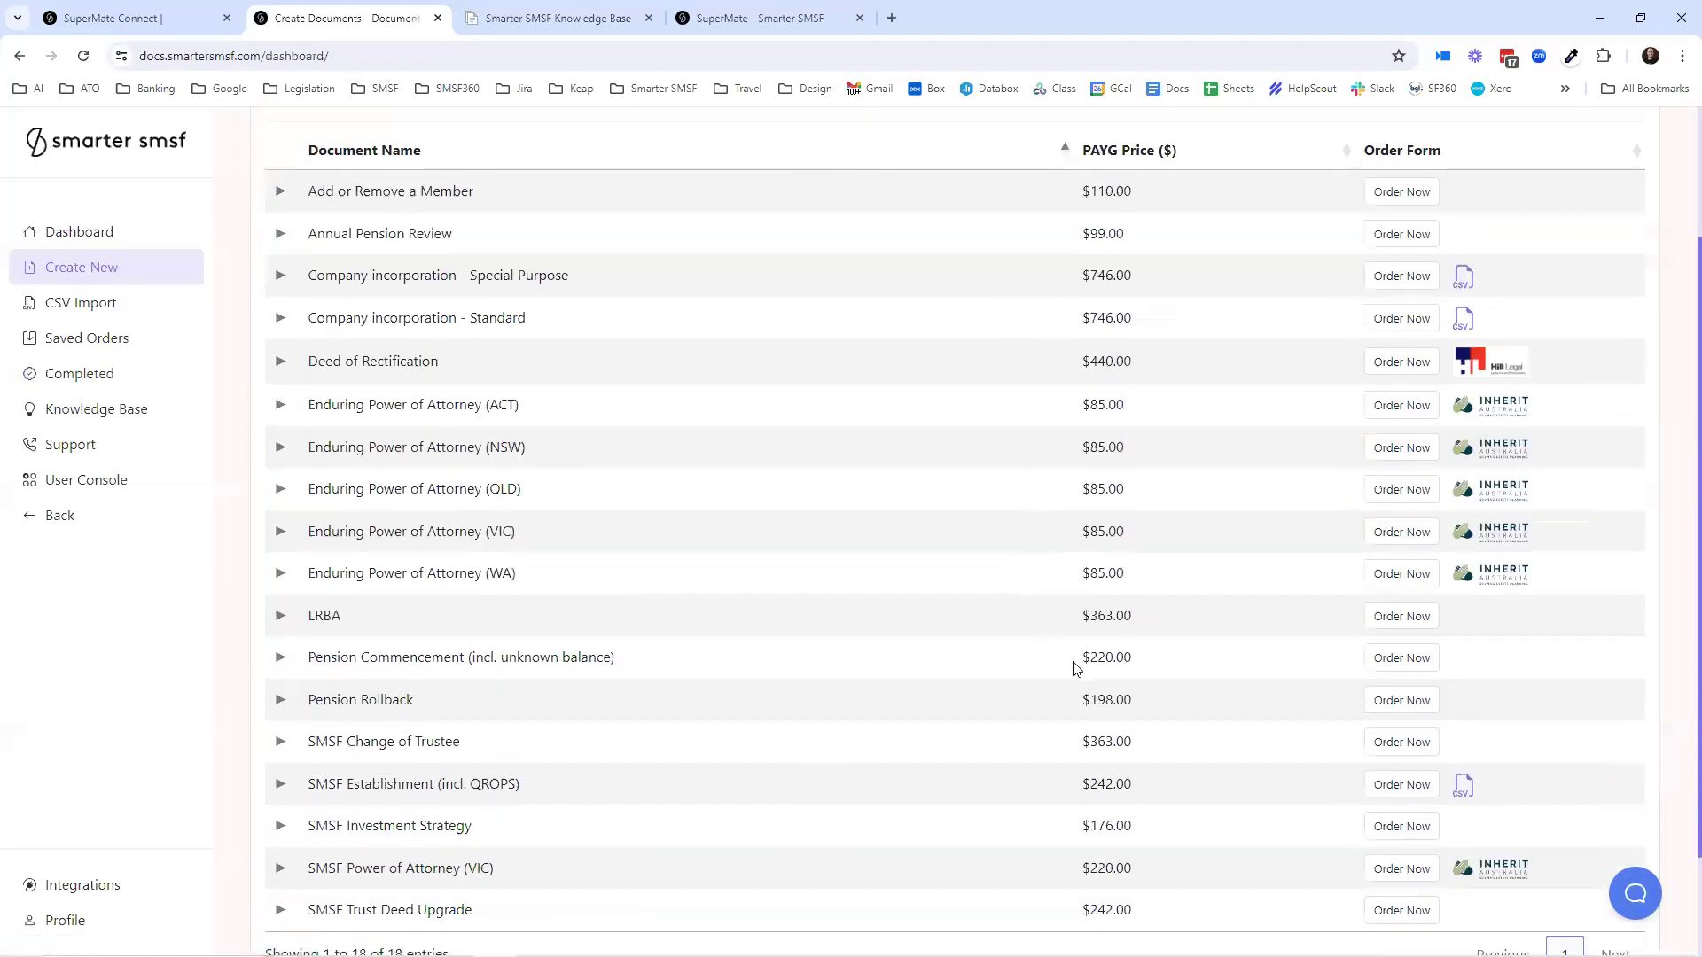
{"action": "left_click", "coordinate": [1401, 721]}
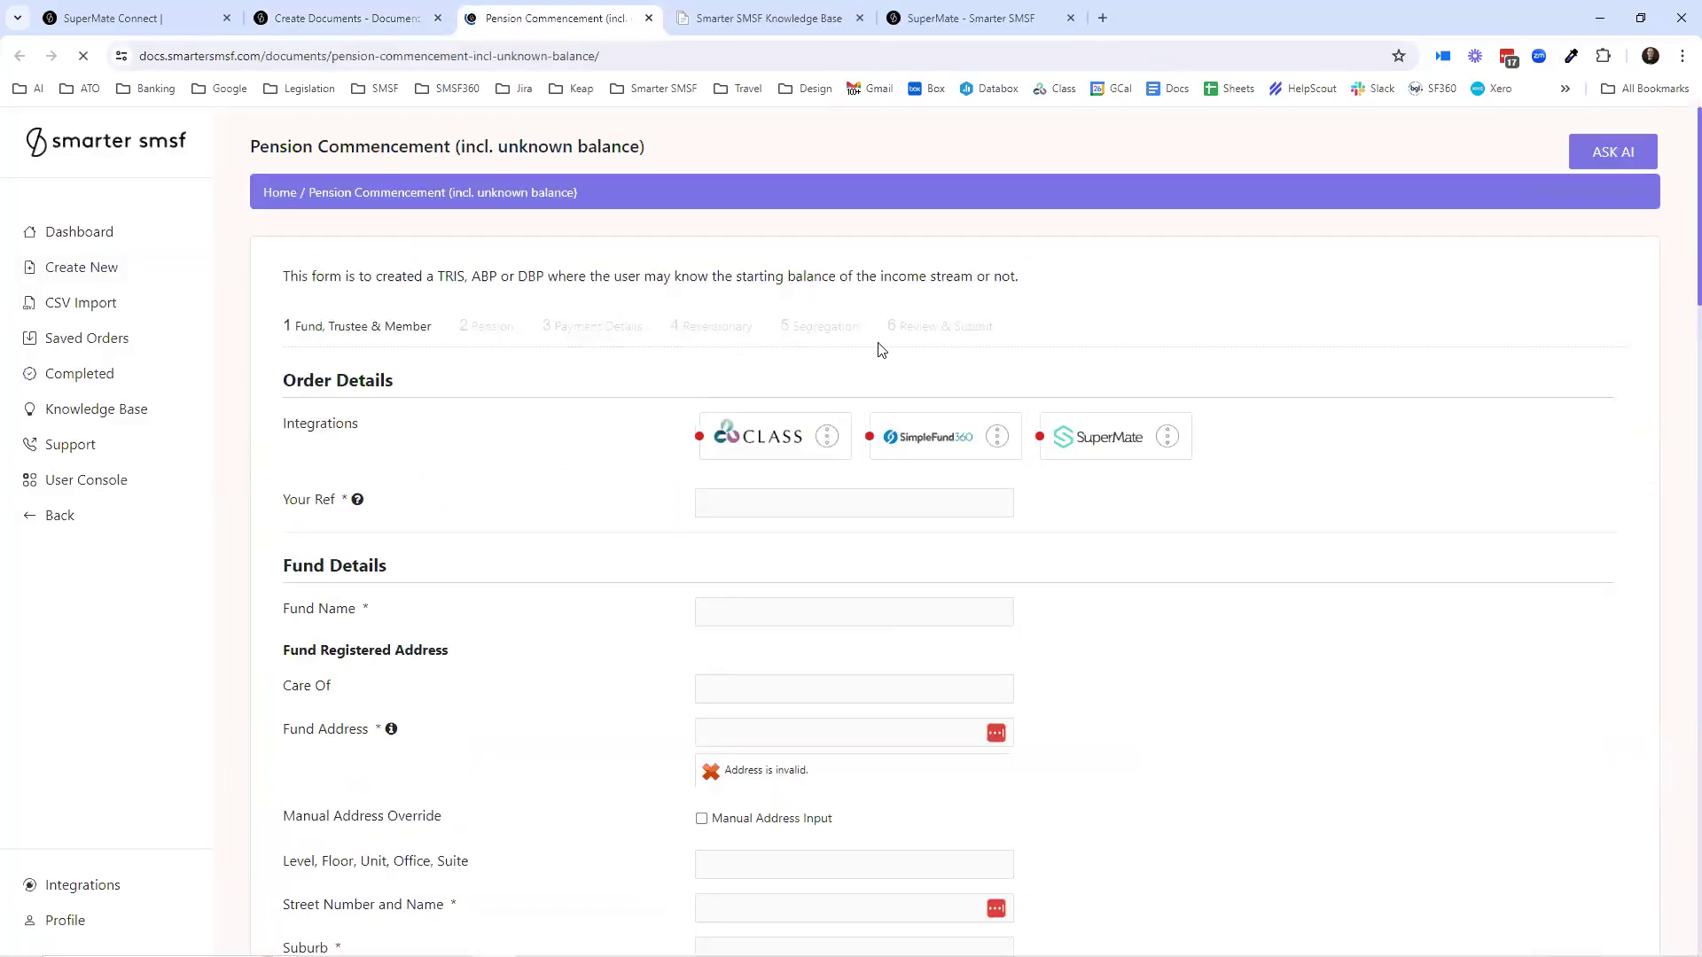
{"action": "scroll", "coordinate": [585, 585], "scroll_direction": "down", "scroll_amount": 1}
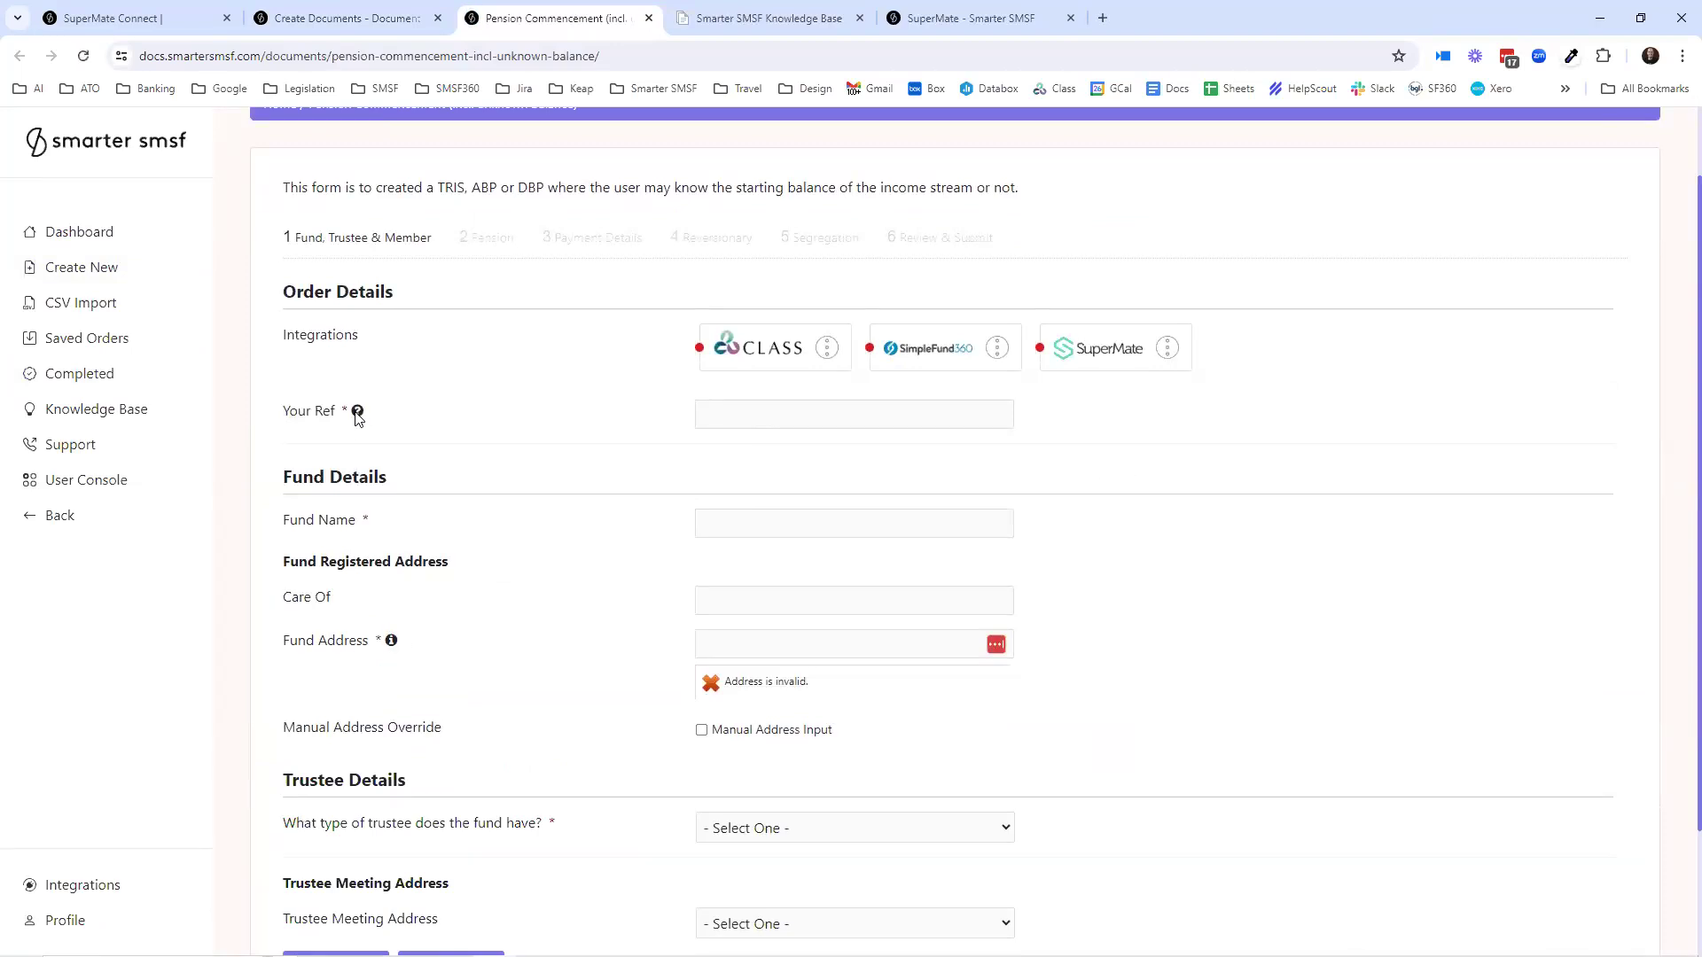
{"action": "scroll", "coordinate": [529, 463], "scroll_direction": "down", "scroll_amount": 2}
{"action": "scroll", "coordinate": [476, 532], "scroll_direction": "up", "scroll_amount": 2}
{"action": "scroll", "coordinate": [476, 523], "scroll_direction": "up", "scroll_amount": 2}
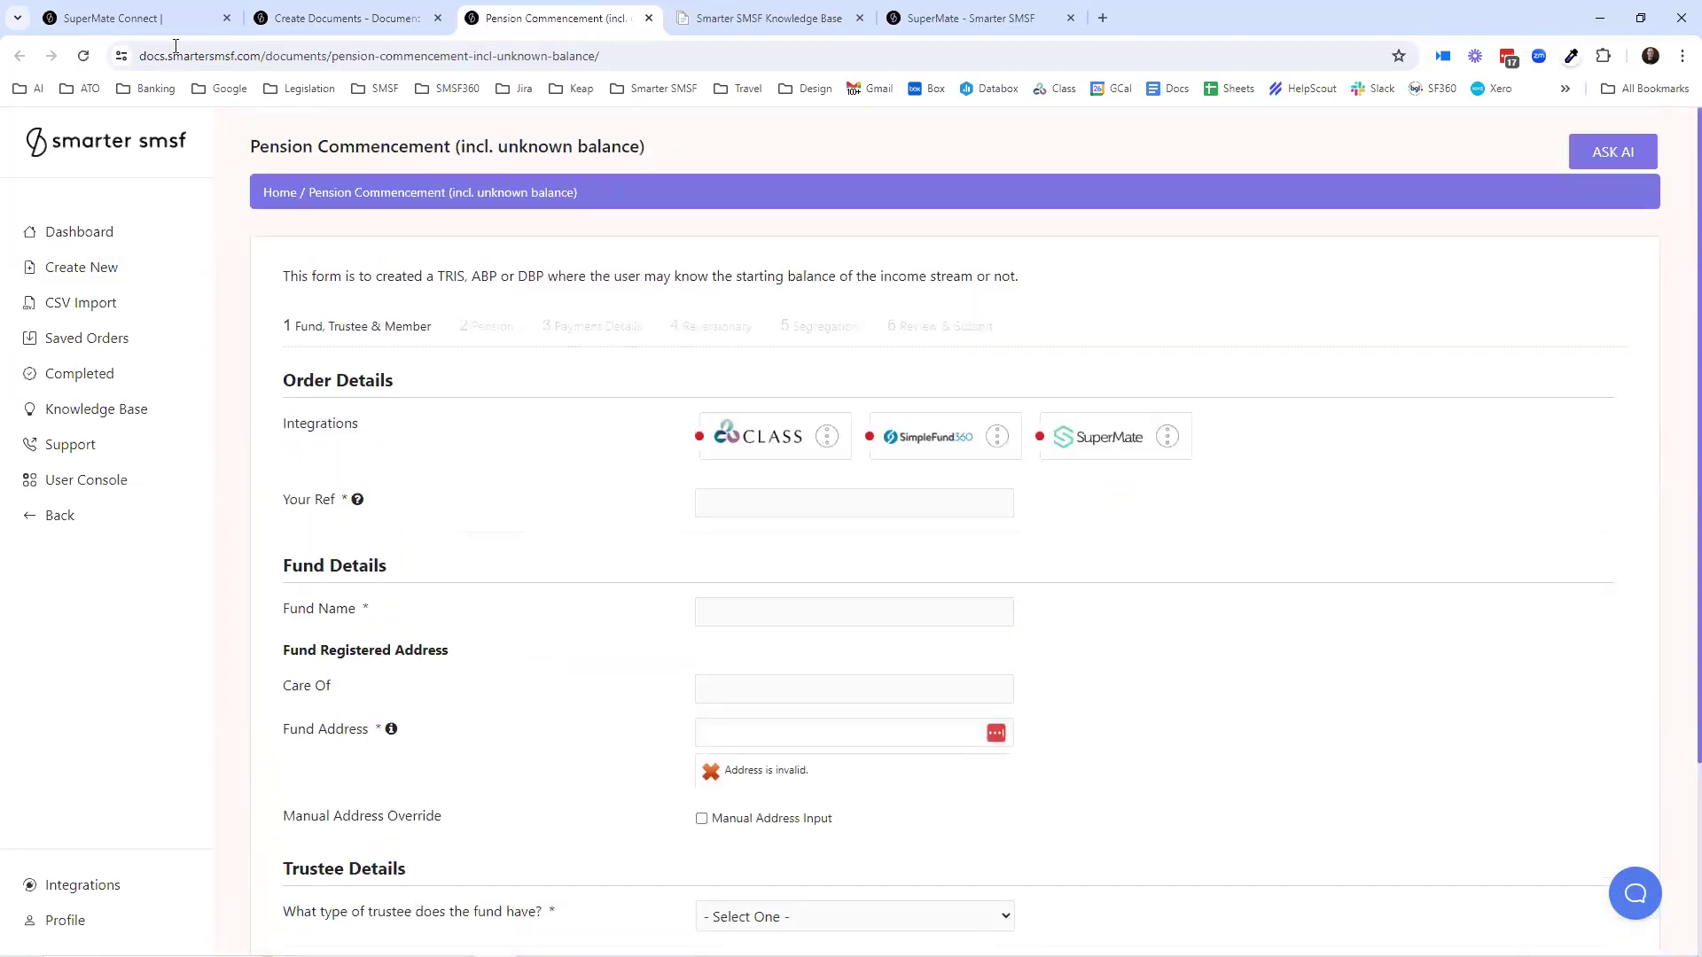
- Open the SMSF Trust Deed Upgrade order form from the document list and view the Variation Details help notes
{"action": "left_click", "coordinate": [346, 18]}
{"action": "scroll", "coordinate": [864, 621], "scroll_direction": "down", "scroll_amount": 2}
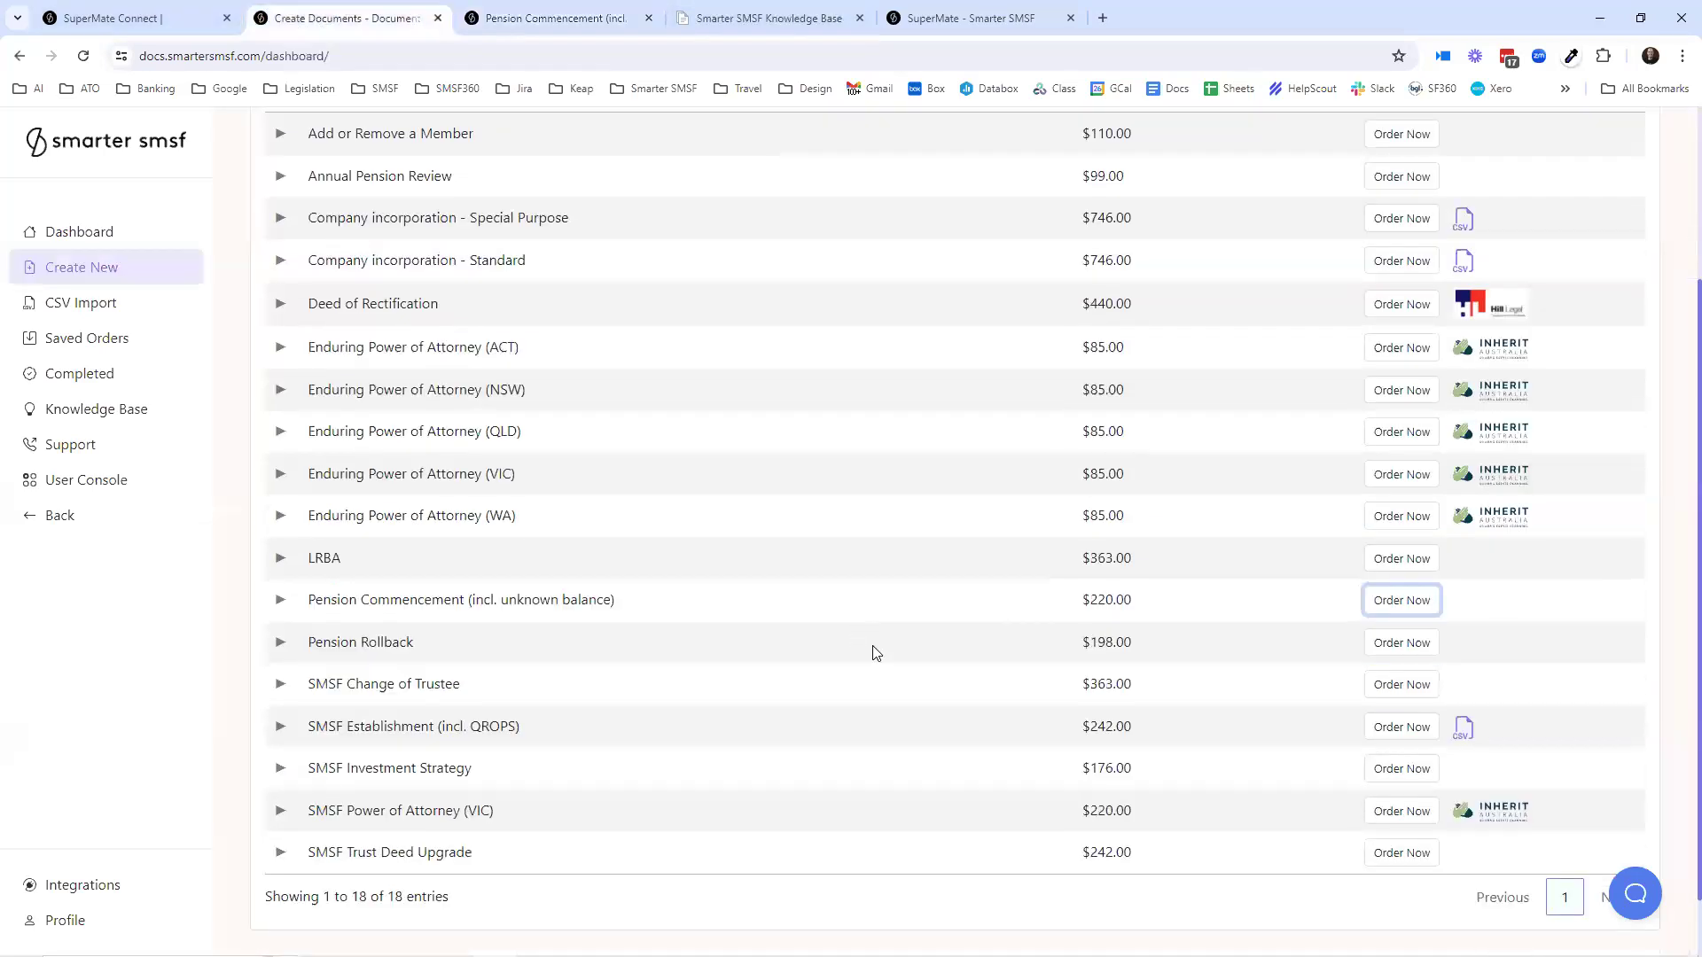
{"action": "left_click", "coordinate": [1422, 782]}
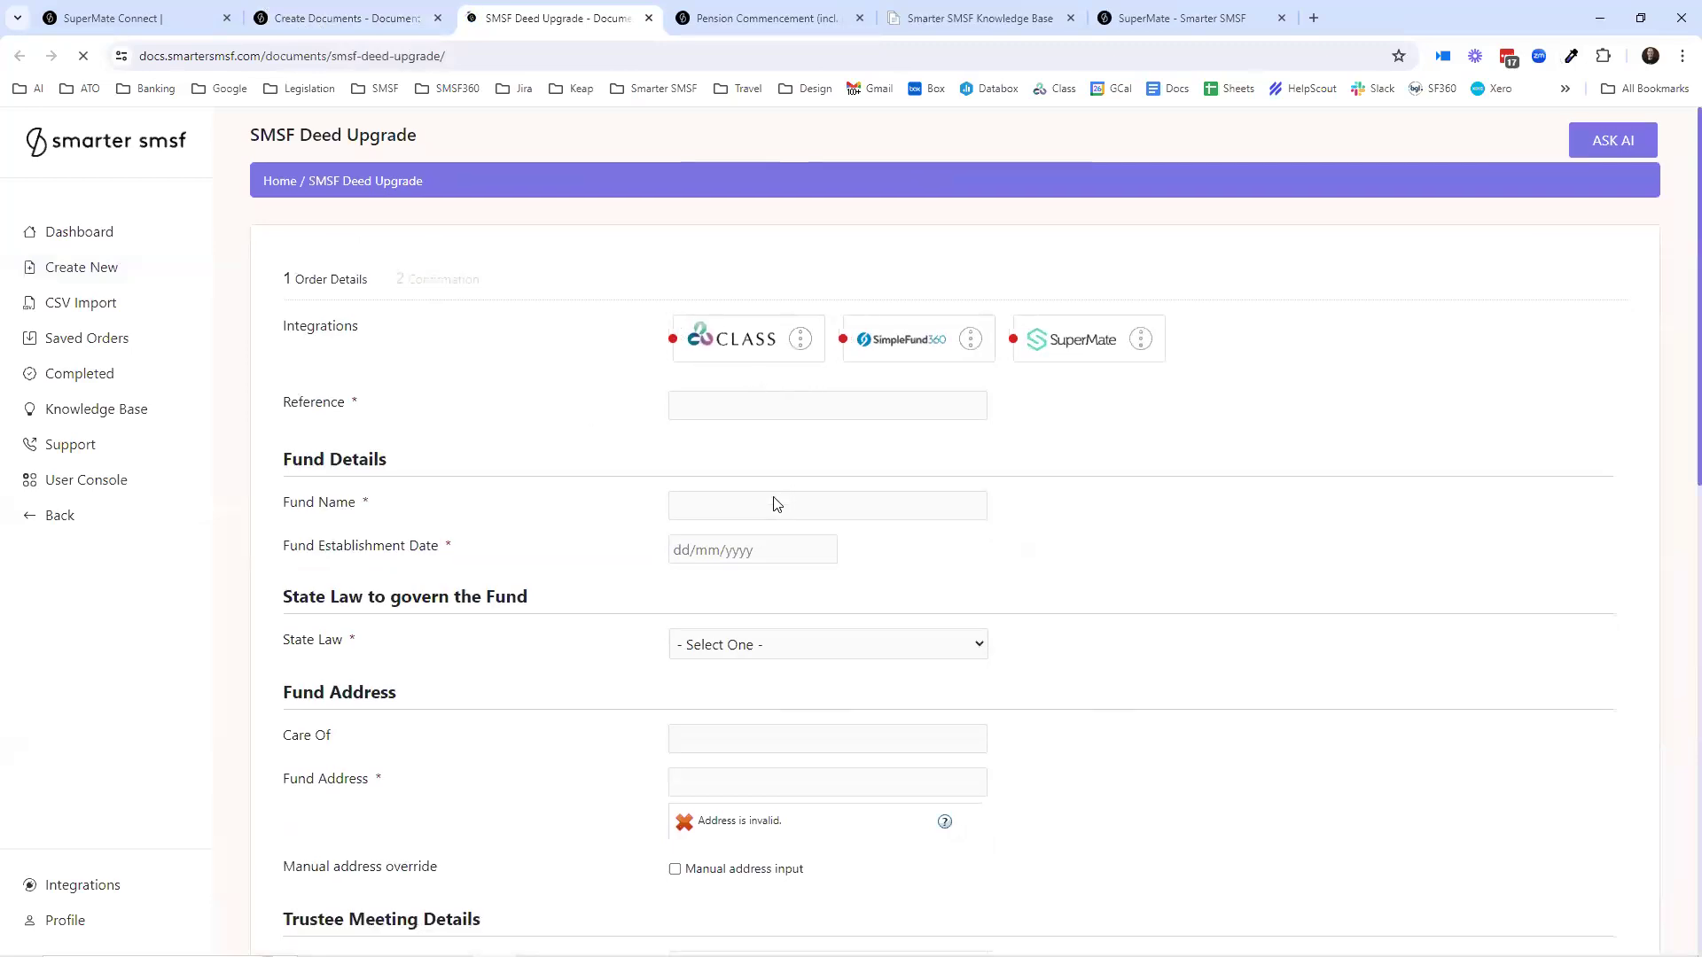
{"action": "scroll", "coordinate": [754, 576], "scroll_direction": "down", "scroll_amount": 6}
{"action": "mouse_move", "coordinate": [631, 640]}
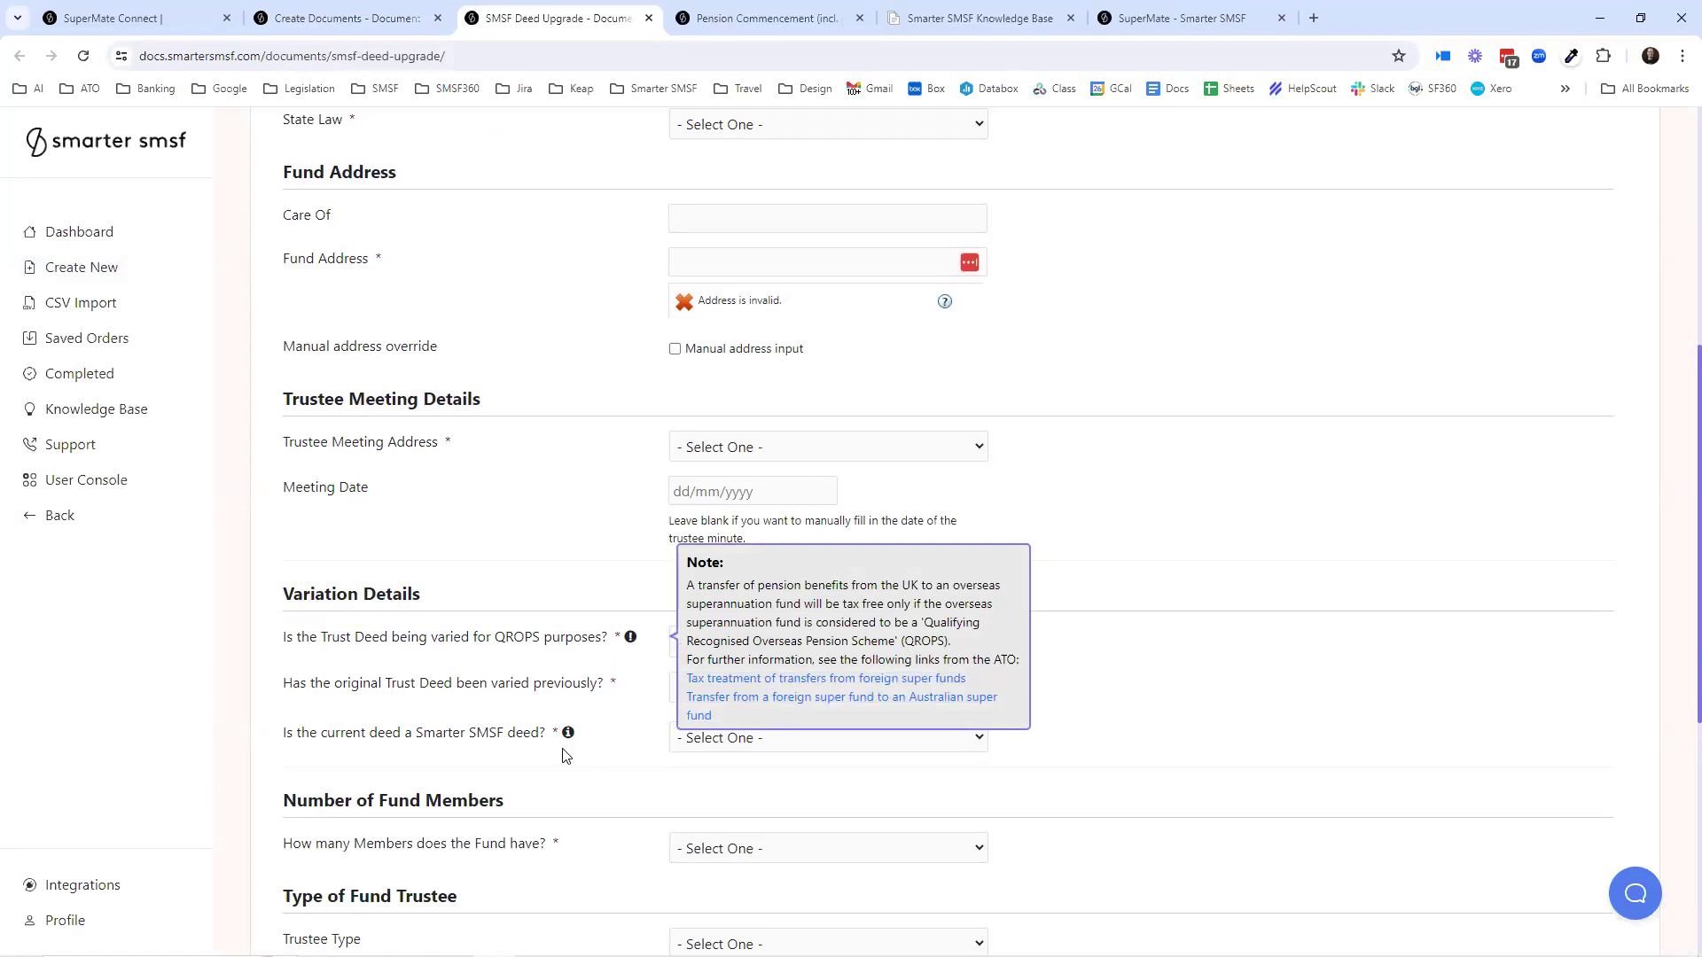
{"action": "mouse_move", "coordinate": [569, 733]}
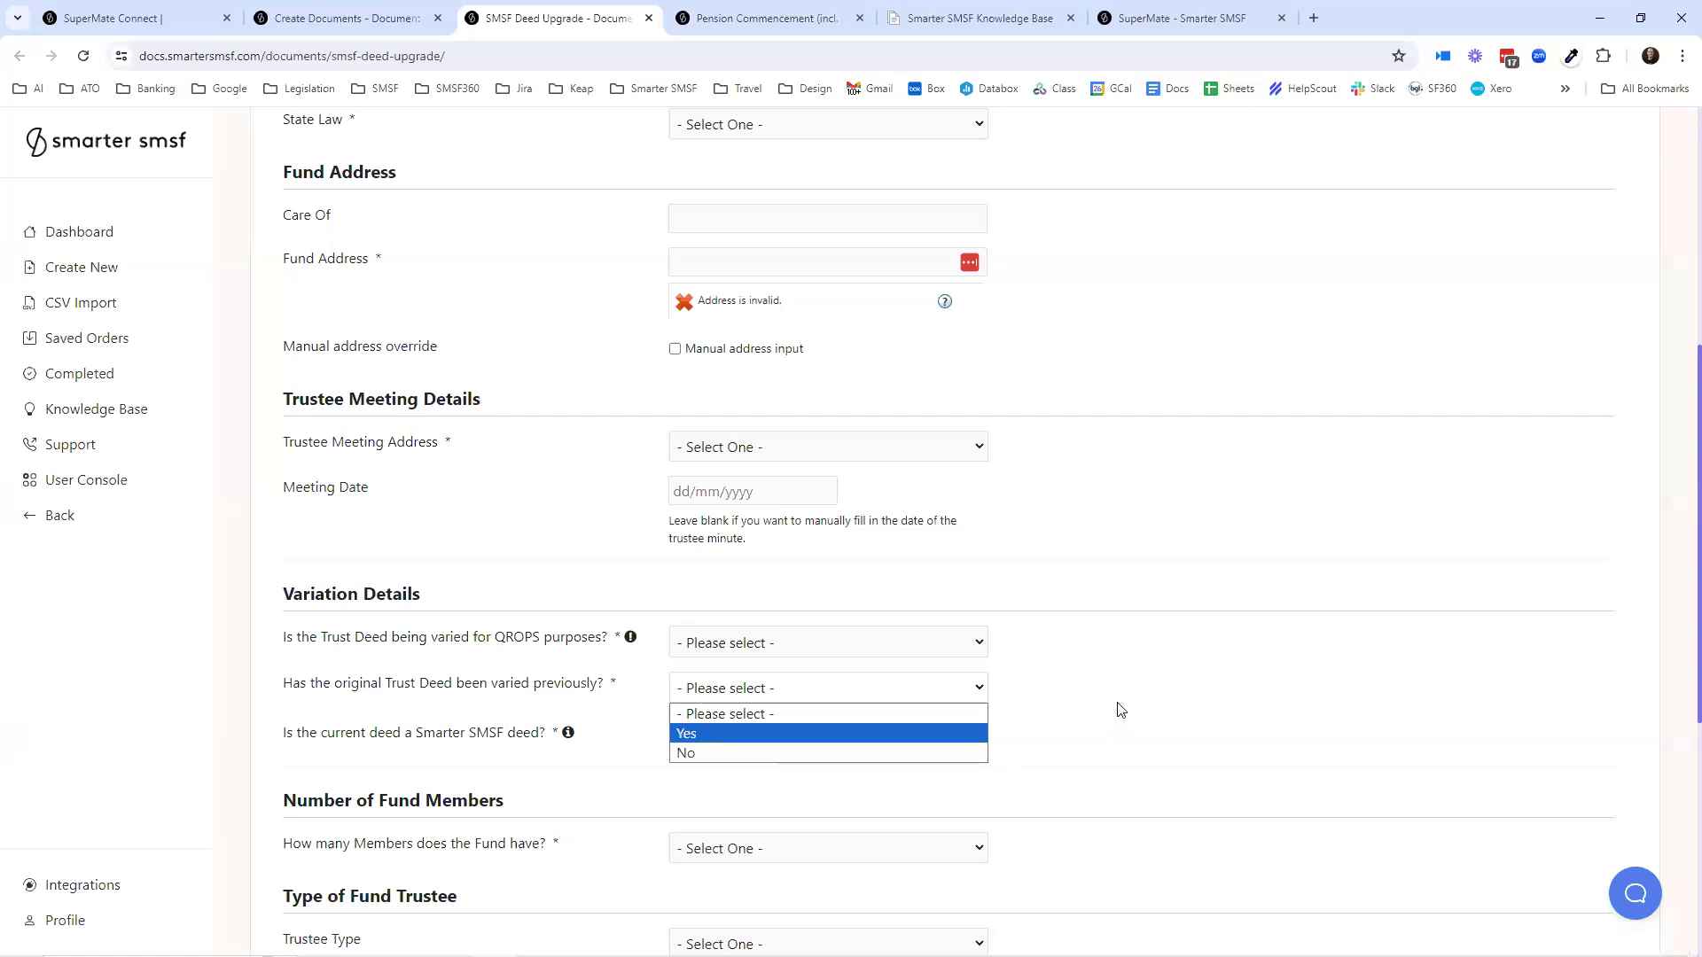
- Answer Yes to whether the current deed is a Smarter SMSF deed and highlight the trust deed upgrade rule number
{"action": "left_click", "coordinate": [700, 738]}
{"action": "left_click", "coordinate": [709, 783]}
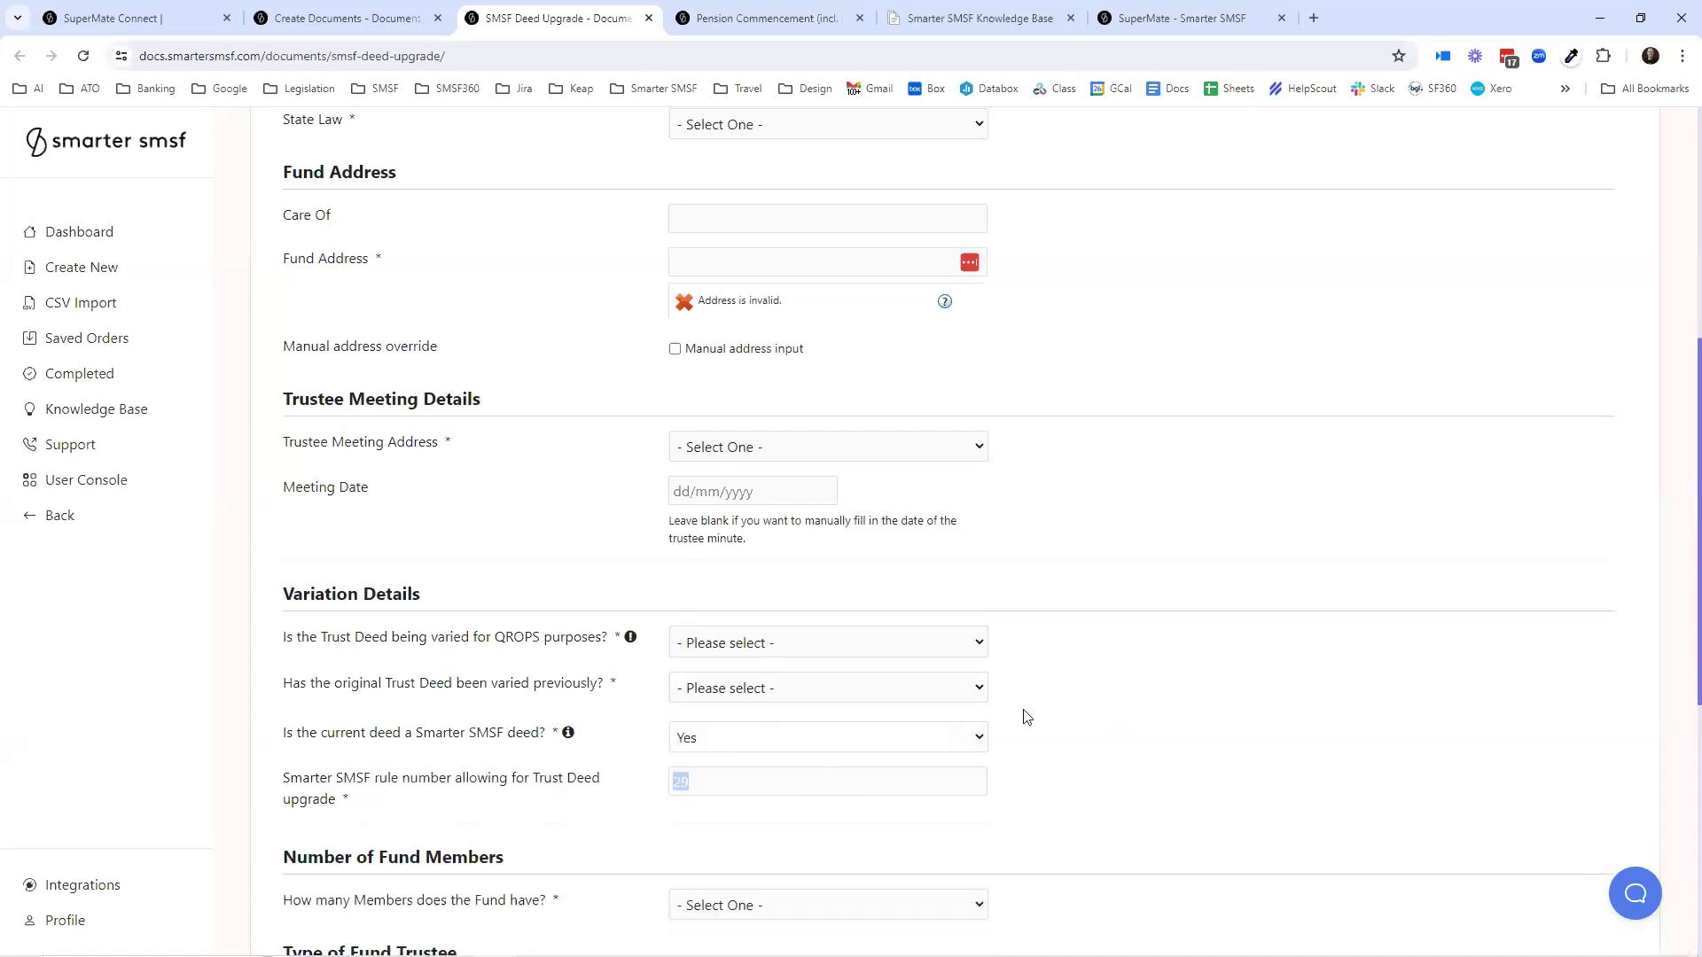
{"action": "scroll", "coordinate": [1215, 577], "scroll_direction": "up", "scroll_amount": 6}
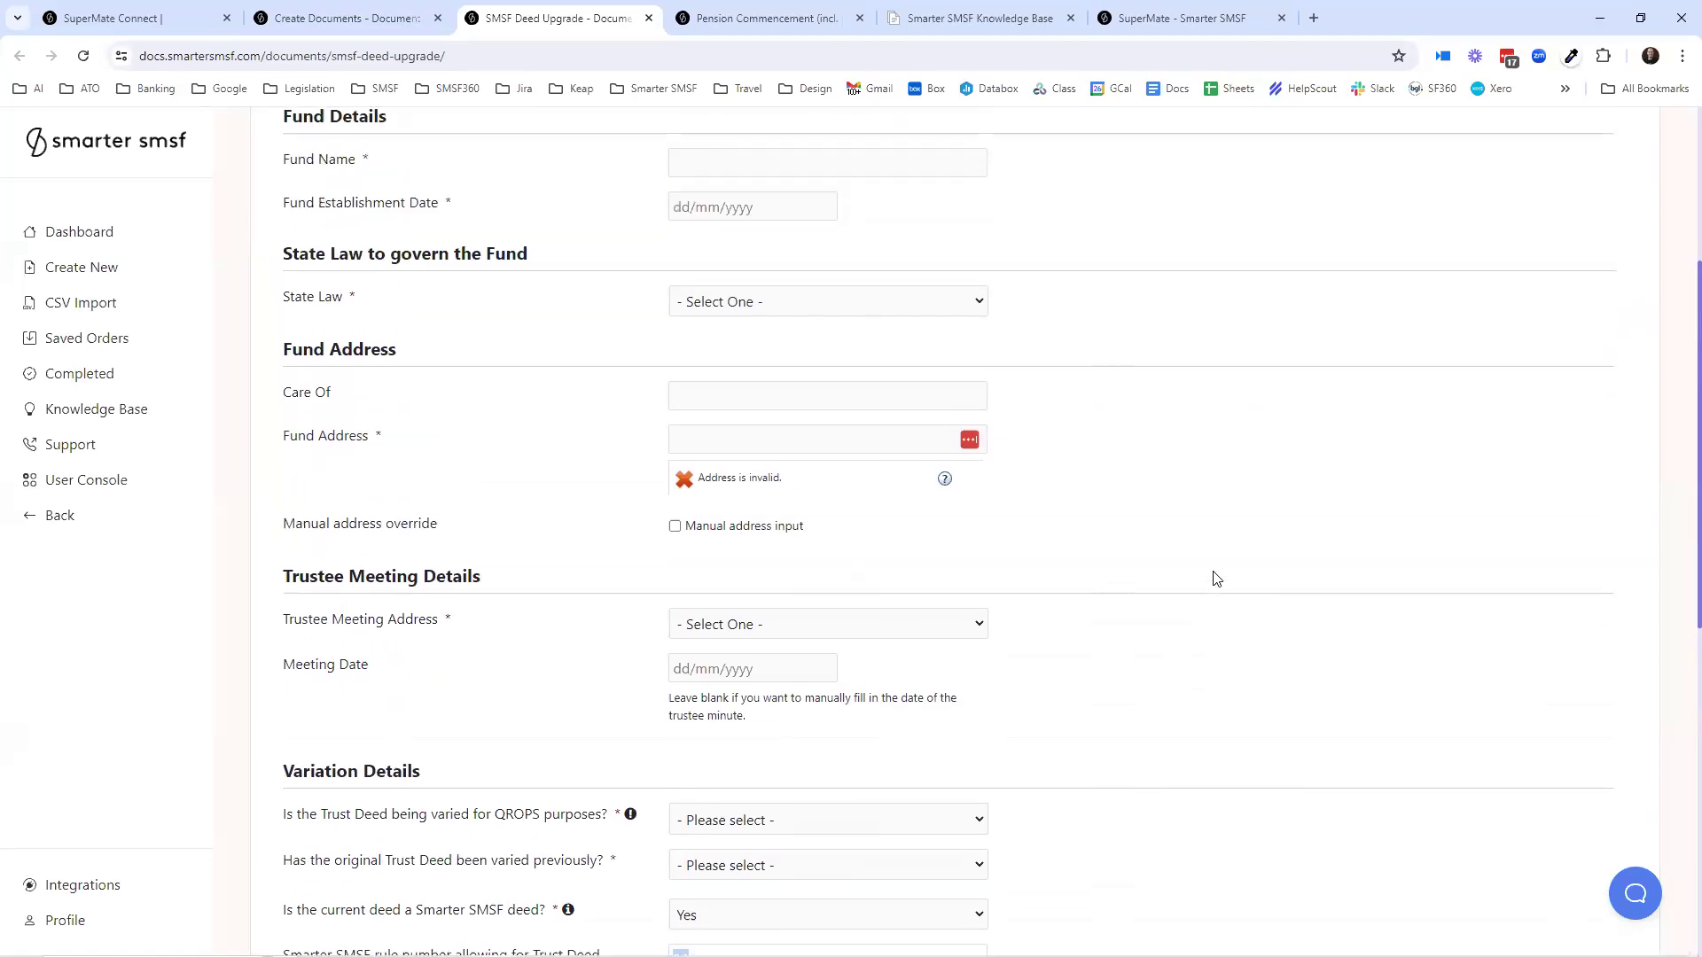
{"action": "scroll", "coordinate": [1219, 559], "scroll_direction": "down", "scroll_amount": 1}
{"action": "scroll", "coordinate": [1206, 346], "scroll_direction": "up", "scroll_amount": 2}
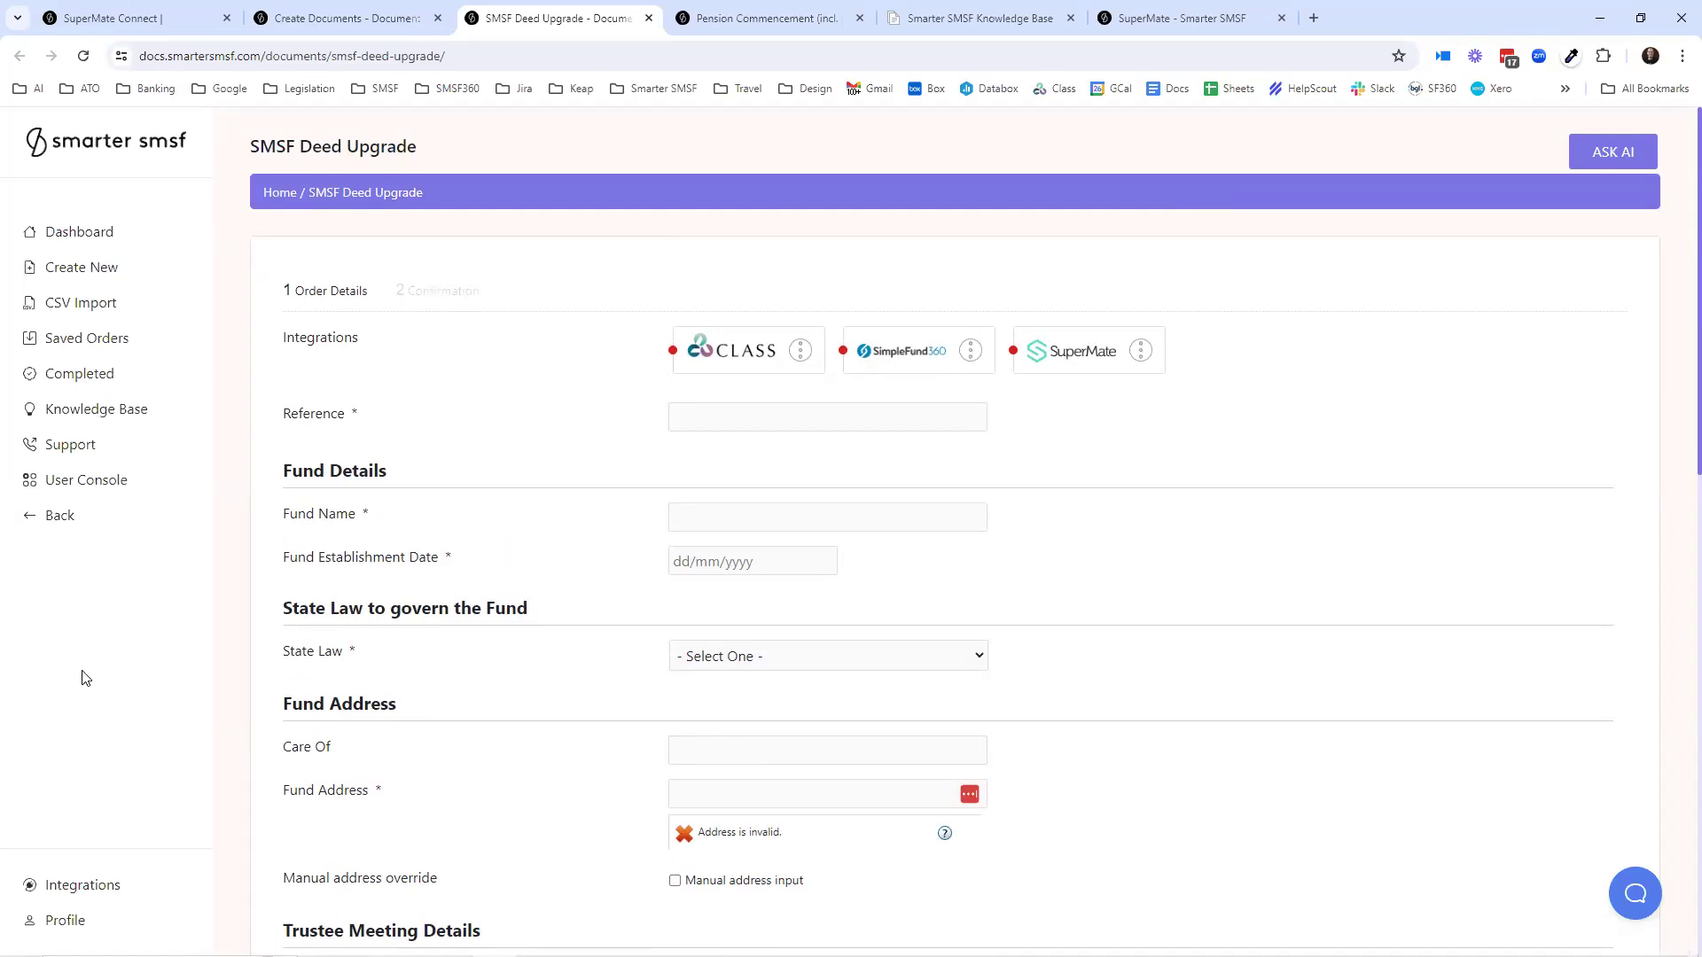
- Switch to the Smarter SMSF Knowledge Base and open its Sample Documents category
{"action": "key", "text": "ctrl+shift+Tab"}
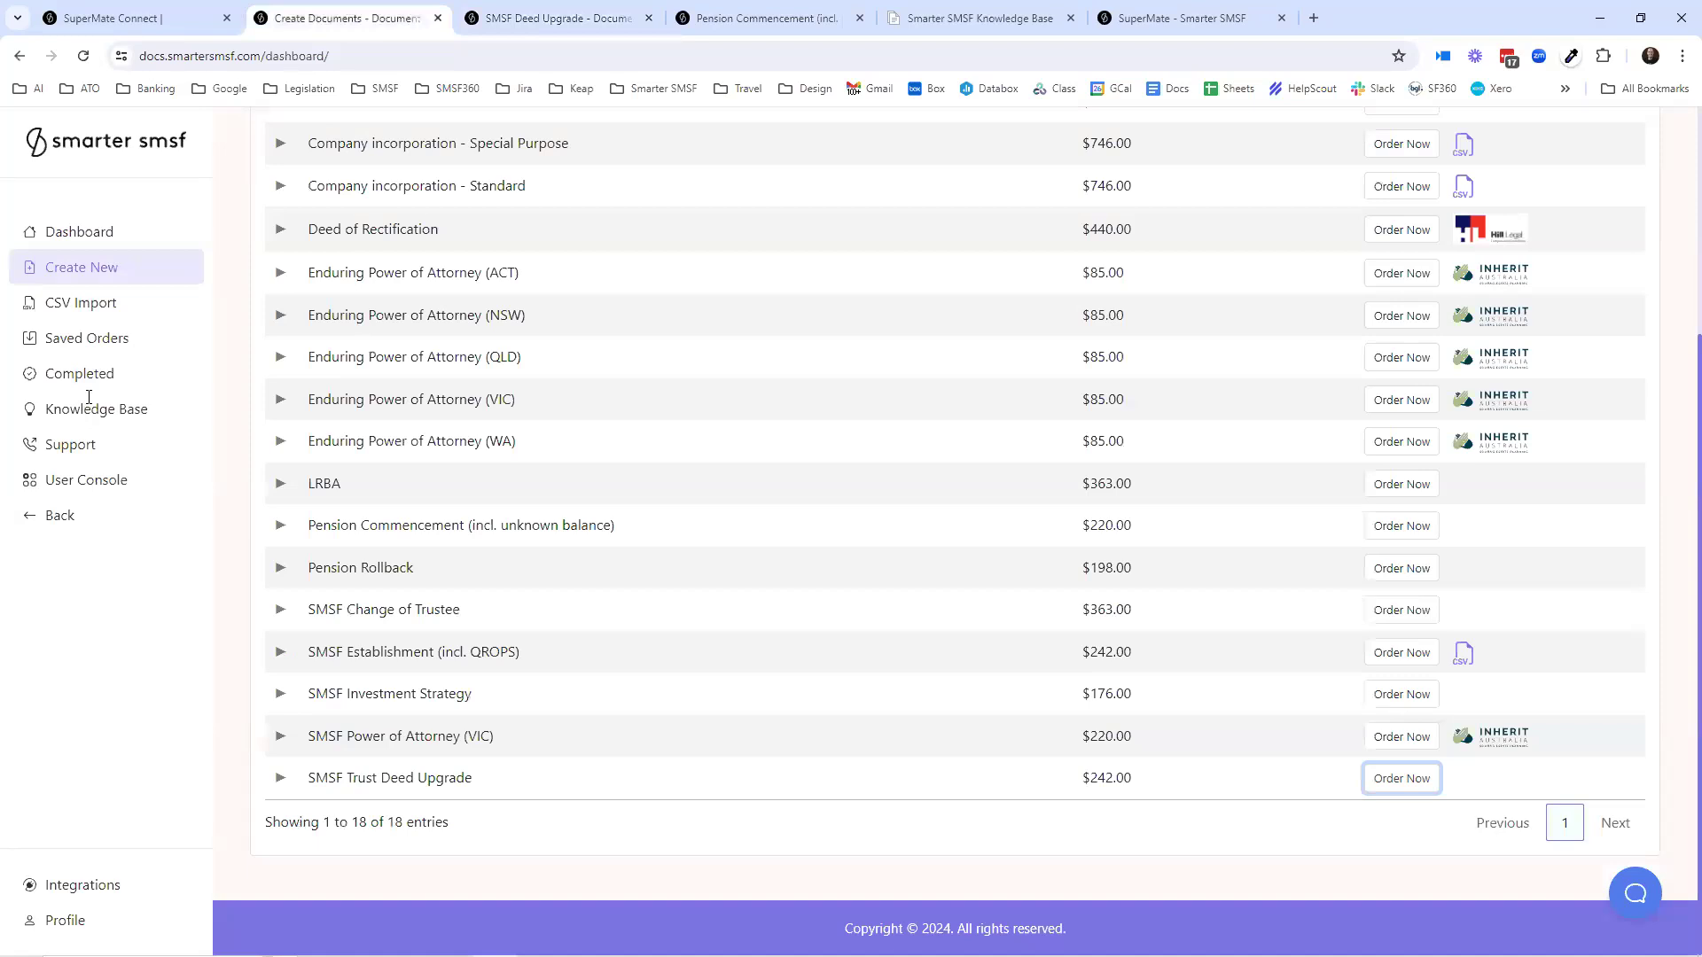
{"action": "key", "text": "ctrl+5"}
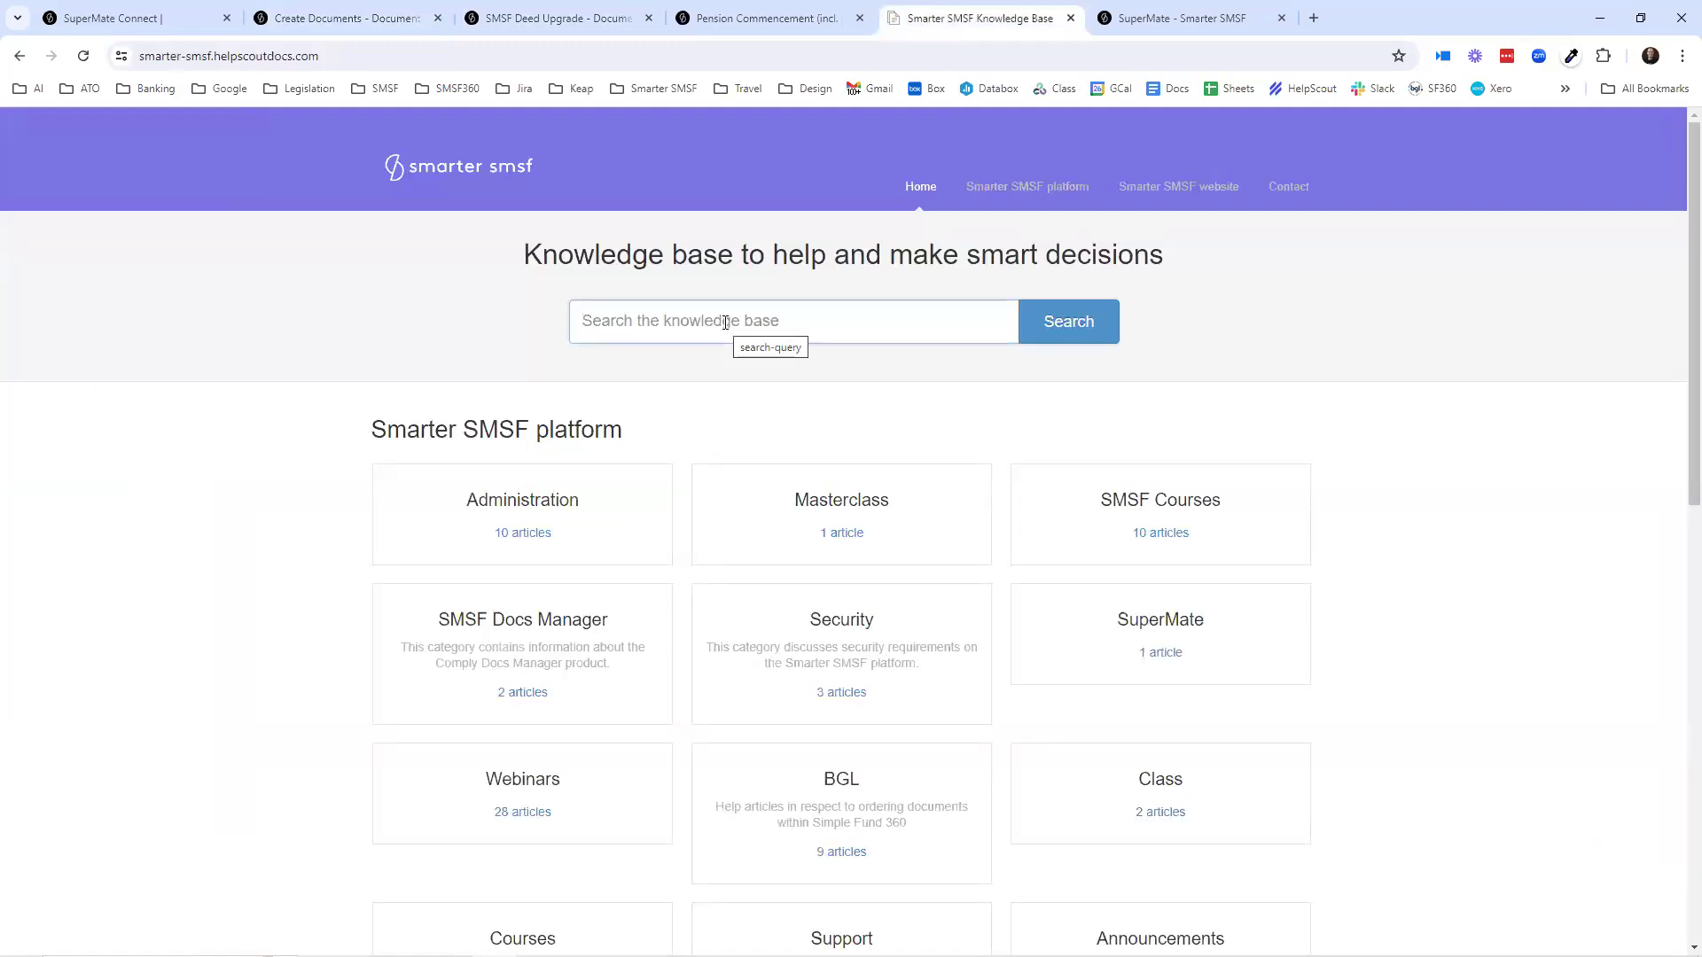
{"action": "scroll", "coordinate": [1053, 647], "scroll_direction": "down", "scroll_amount": 3}
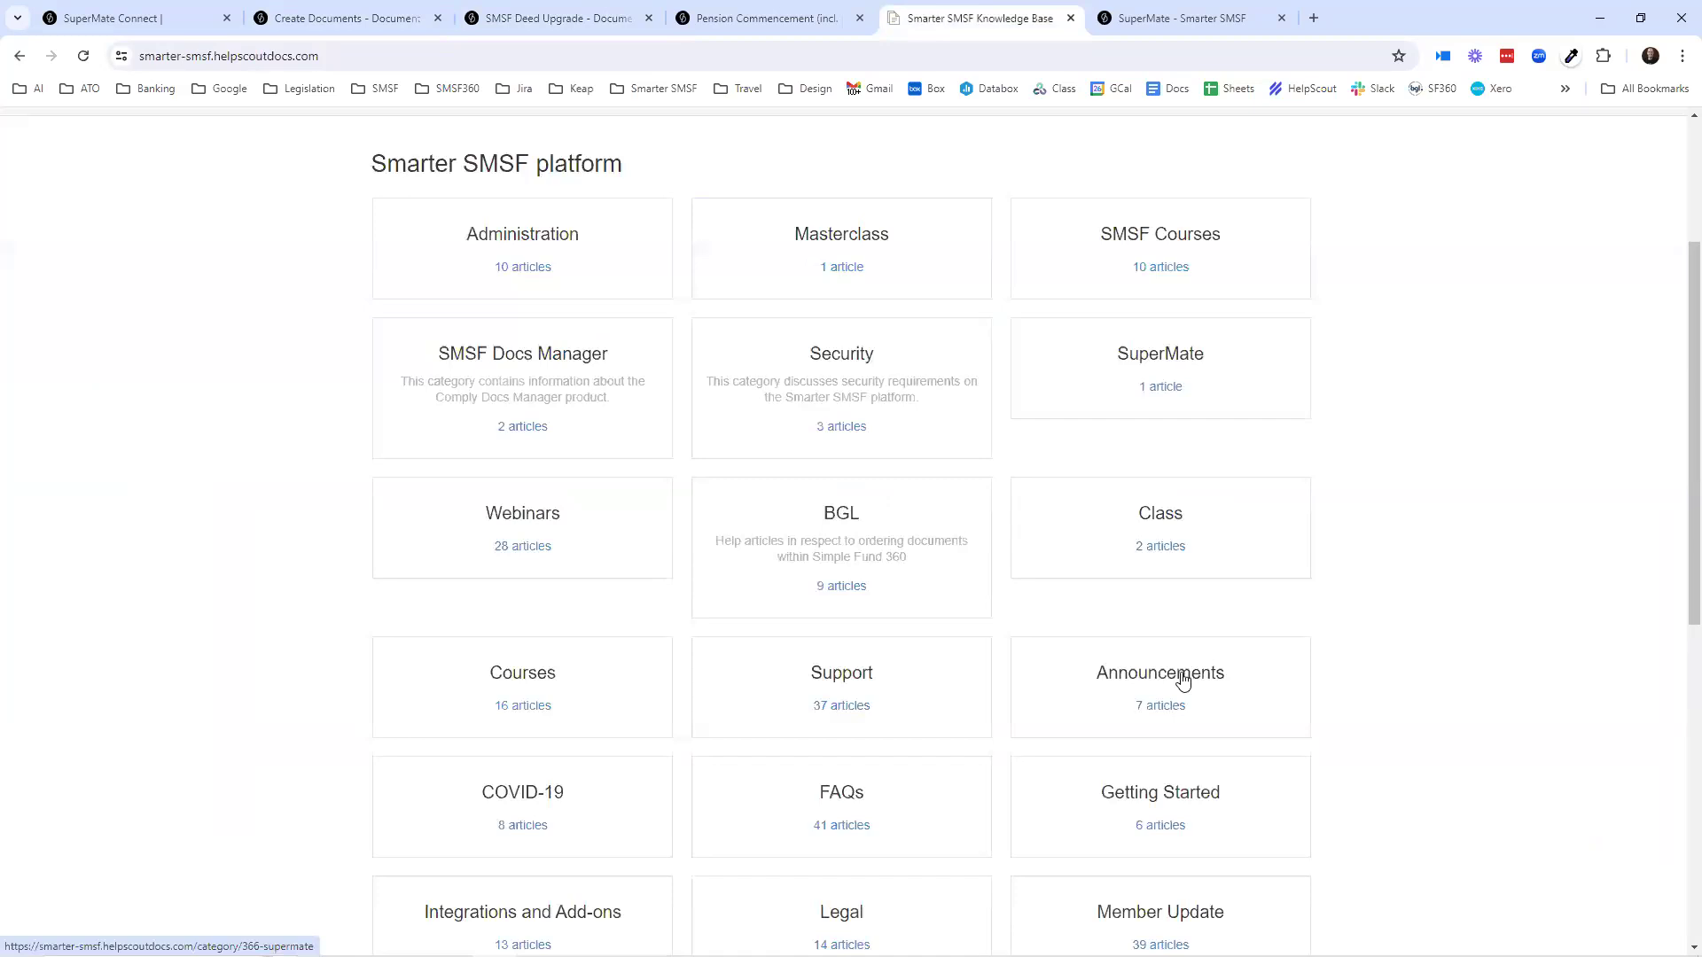
{"action": "scroll", "coordinate": [1185, 794], "scroll_direction": "down", "scroll_amount": 3}
{"action": "left_click", "coordinate": [1185, 772]}
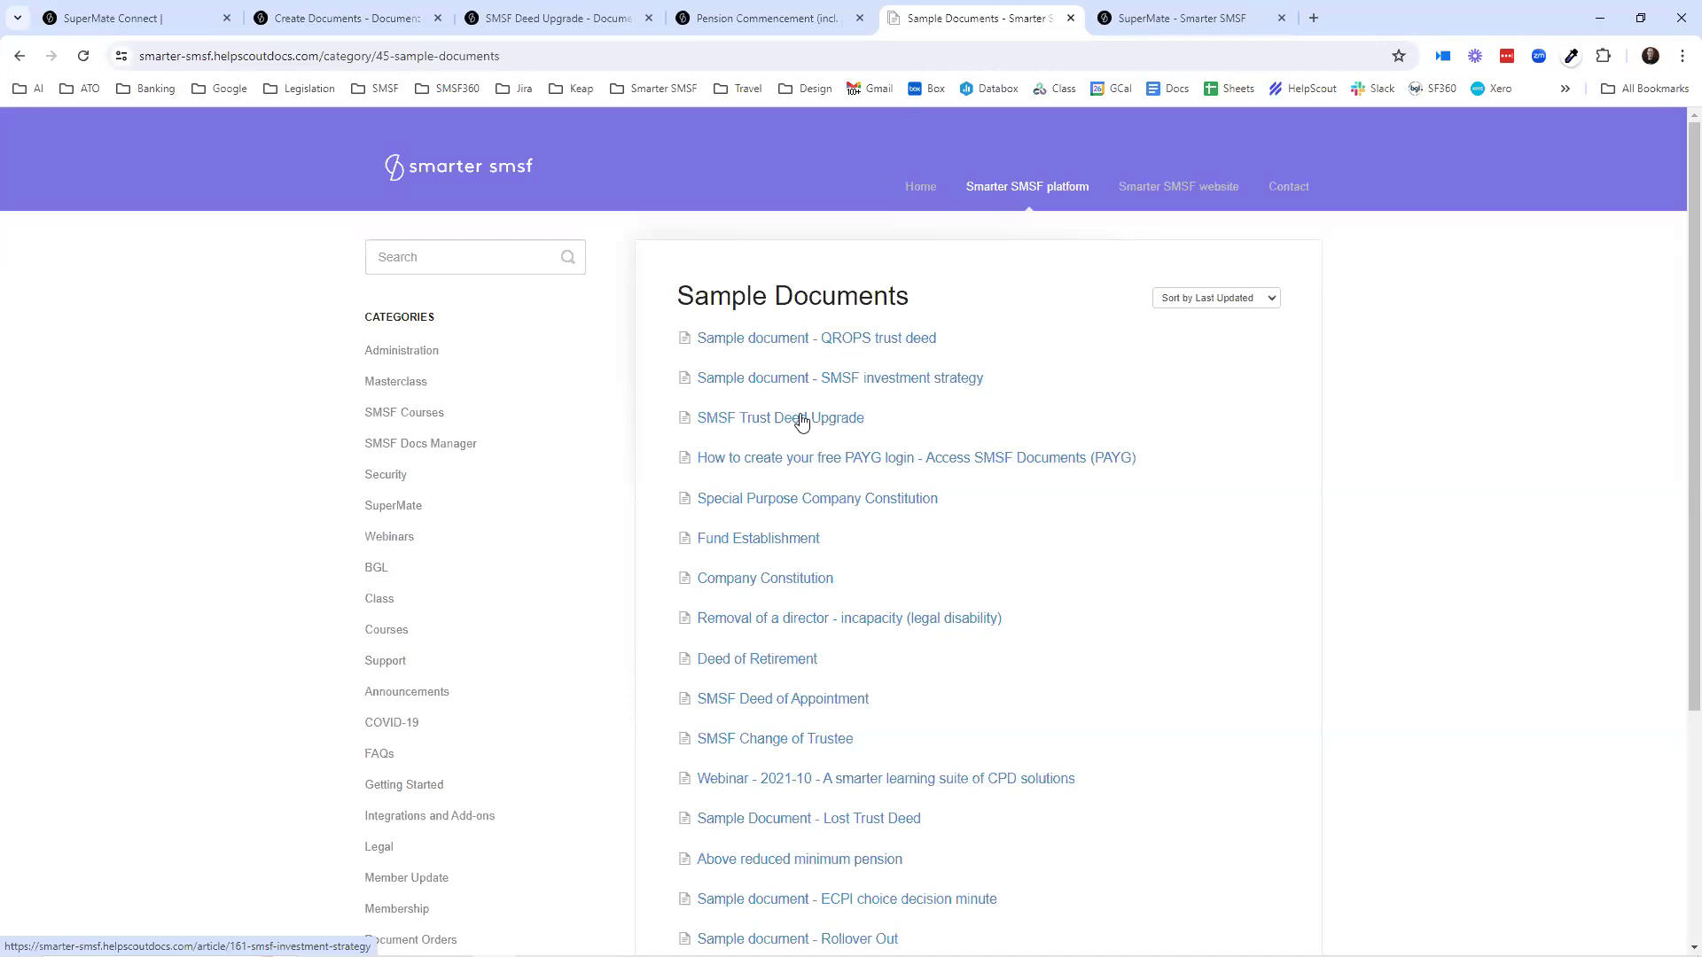
- Search the knowledge base for "changelog" and look through the Changelog - Smarter SMSF Deed Rules article
{"action": "left_click", "coordinate": [404, 248]}
{"action": "type", "text": "changel"}
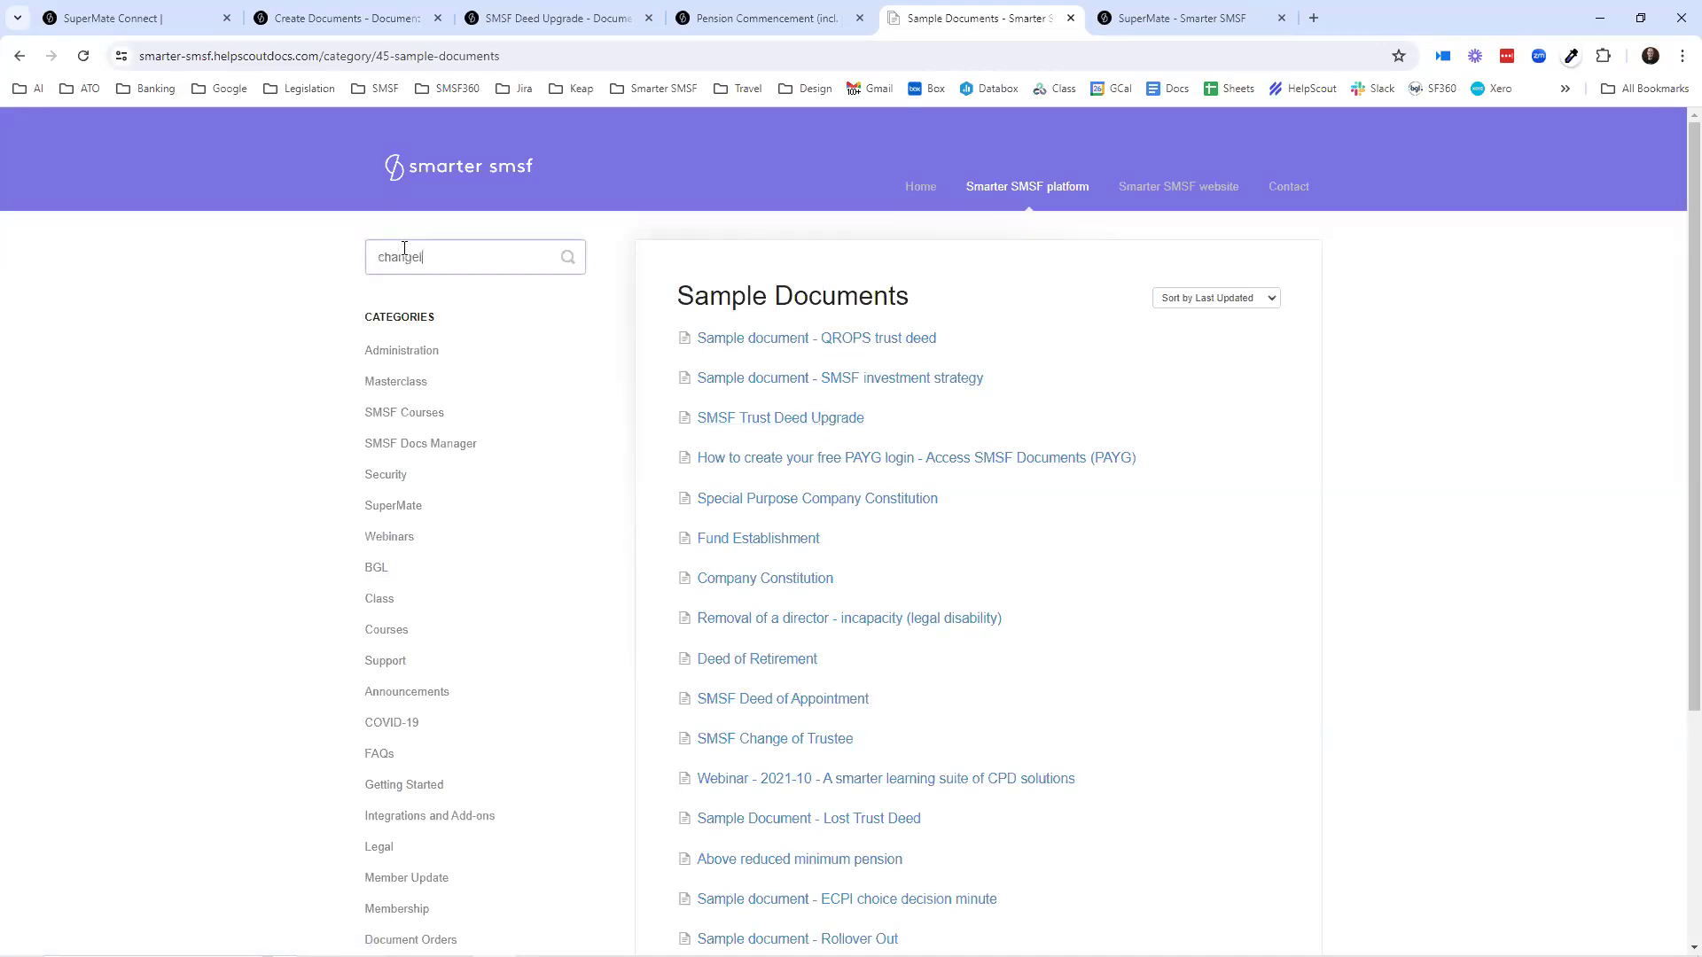
{"action": "type", "text": "og"}
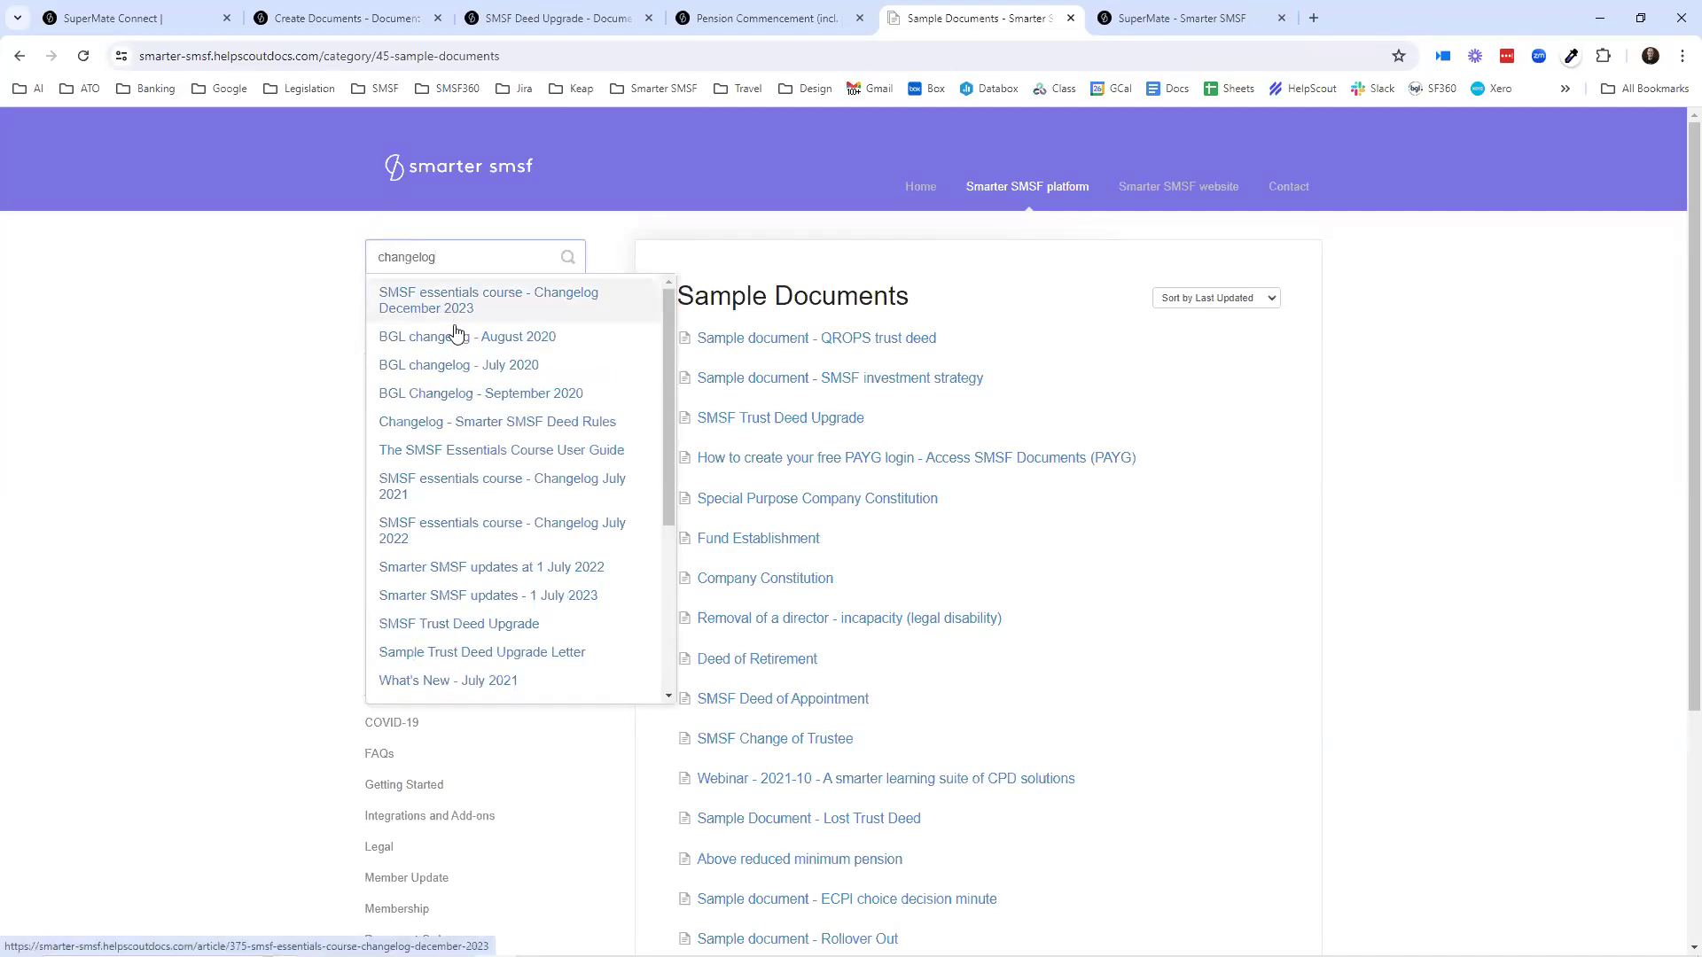
{"action": "left_click", "coordinate": [447, 433]}
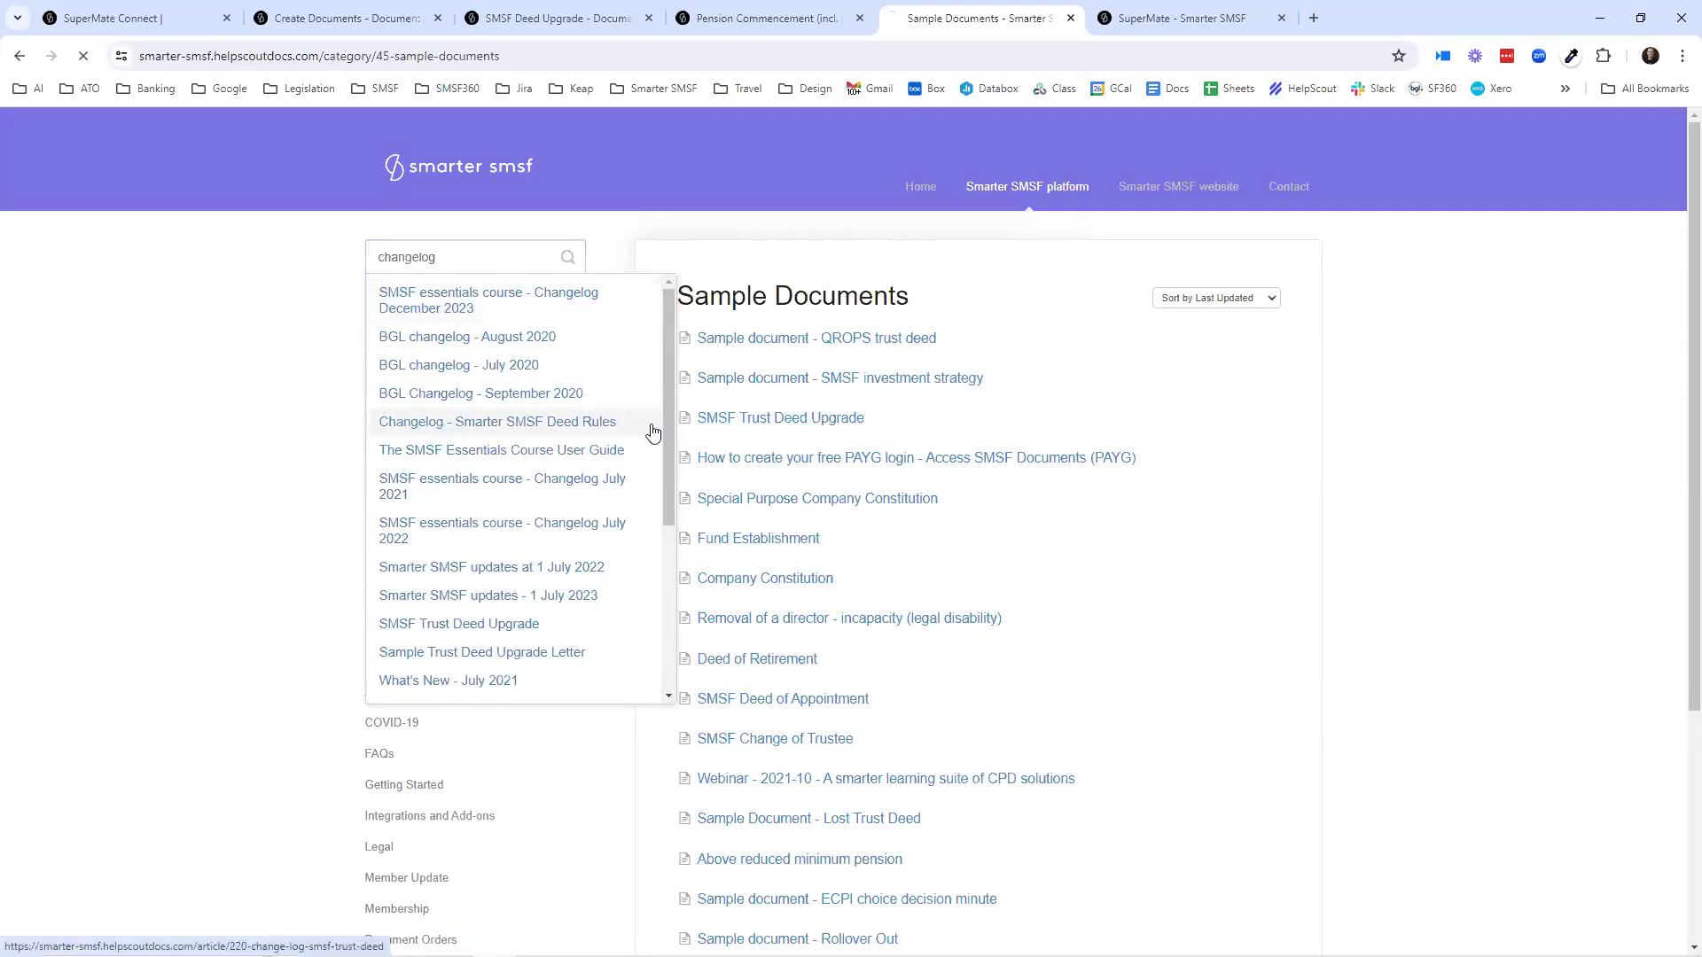
{"action": "scroll", "coordinate": [1050, 523], "scroll_direction": "down", "scroll_amount": 1}
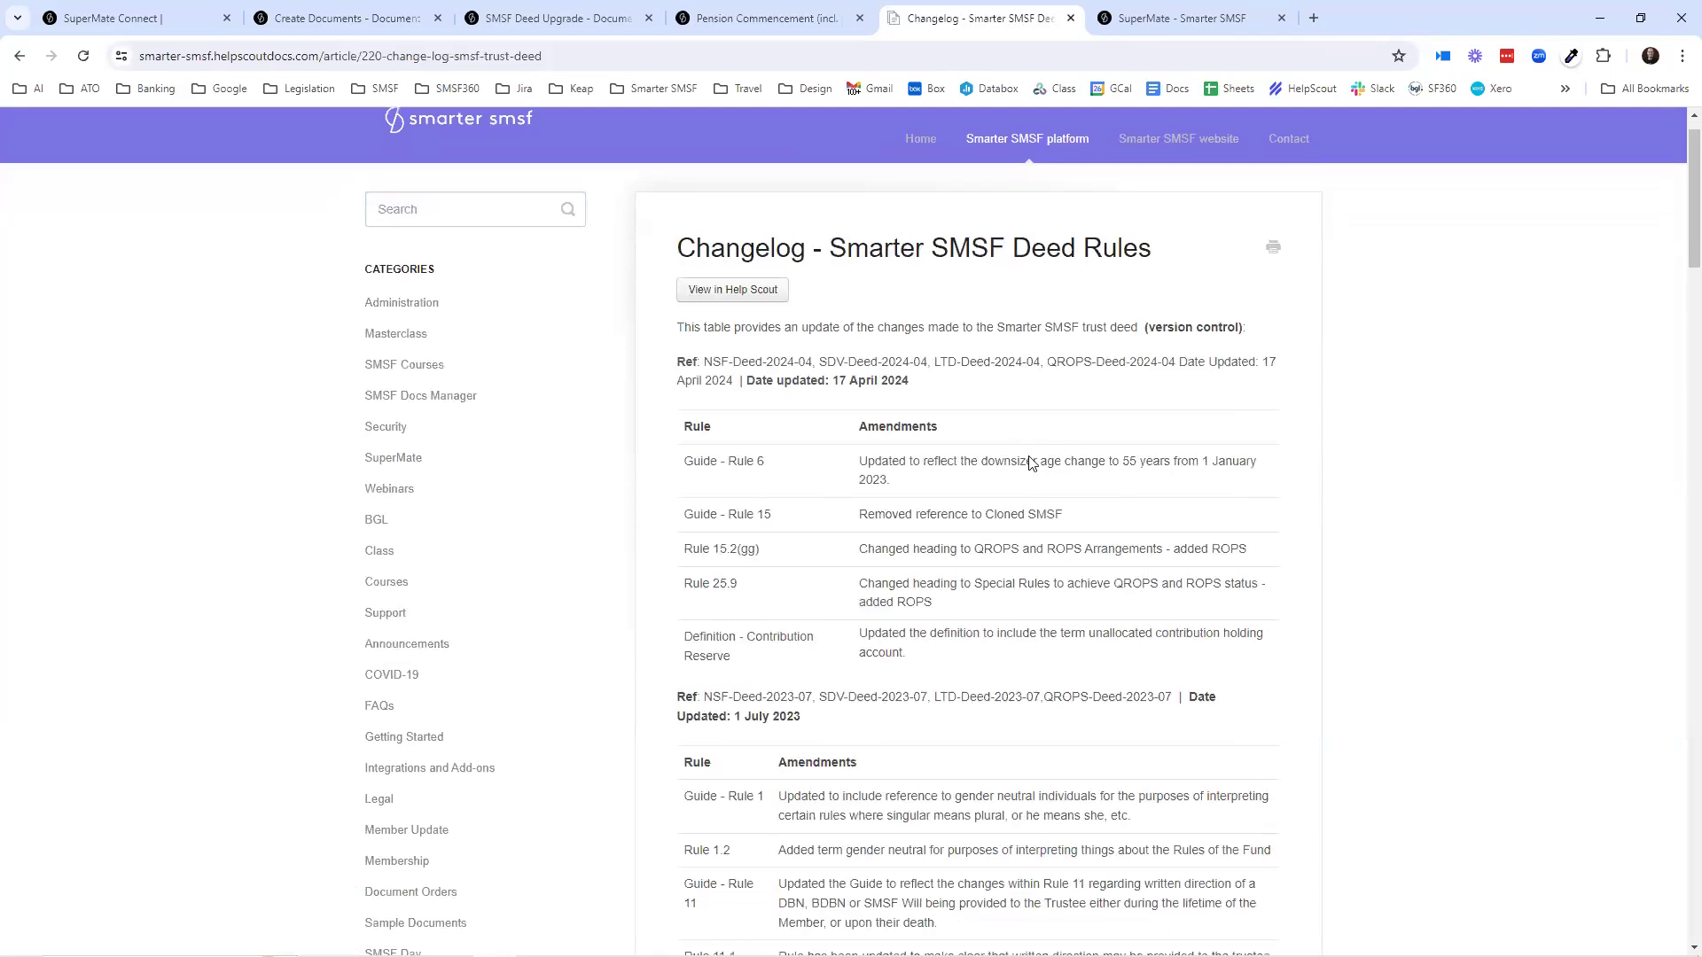
{"action": "scroll", "coordinate": [1032, 532], "scroll_direction": "down", "scroll_amount": 13}
{"action": "scroll", "coordinate": [1037, 739], "scroll_direction": "down", "scroll_amount": 3}
{"action": "scroll", "coordinate": [1019, 737], "scroll_direction": "up", "scroll_amount": 12}
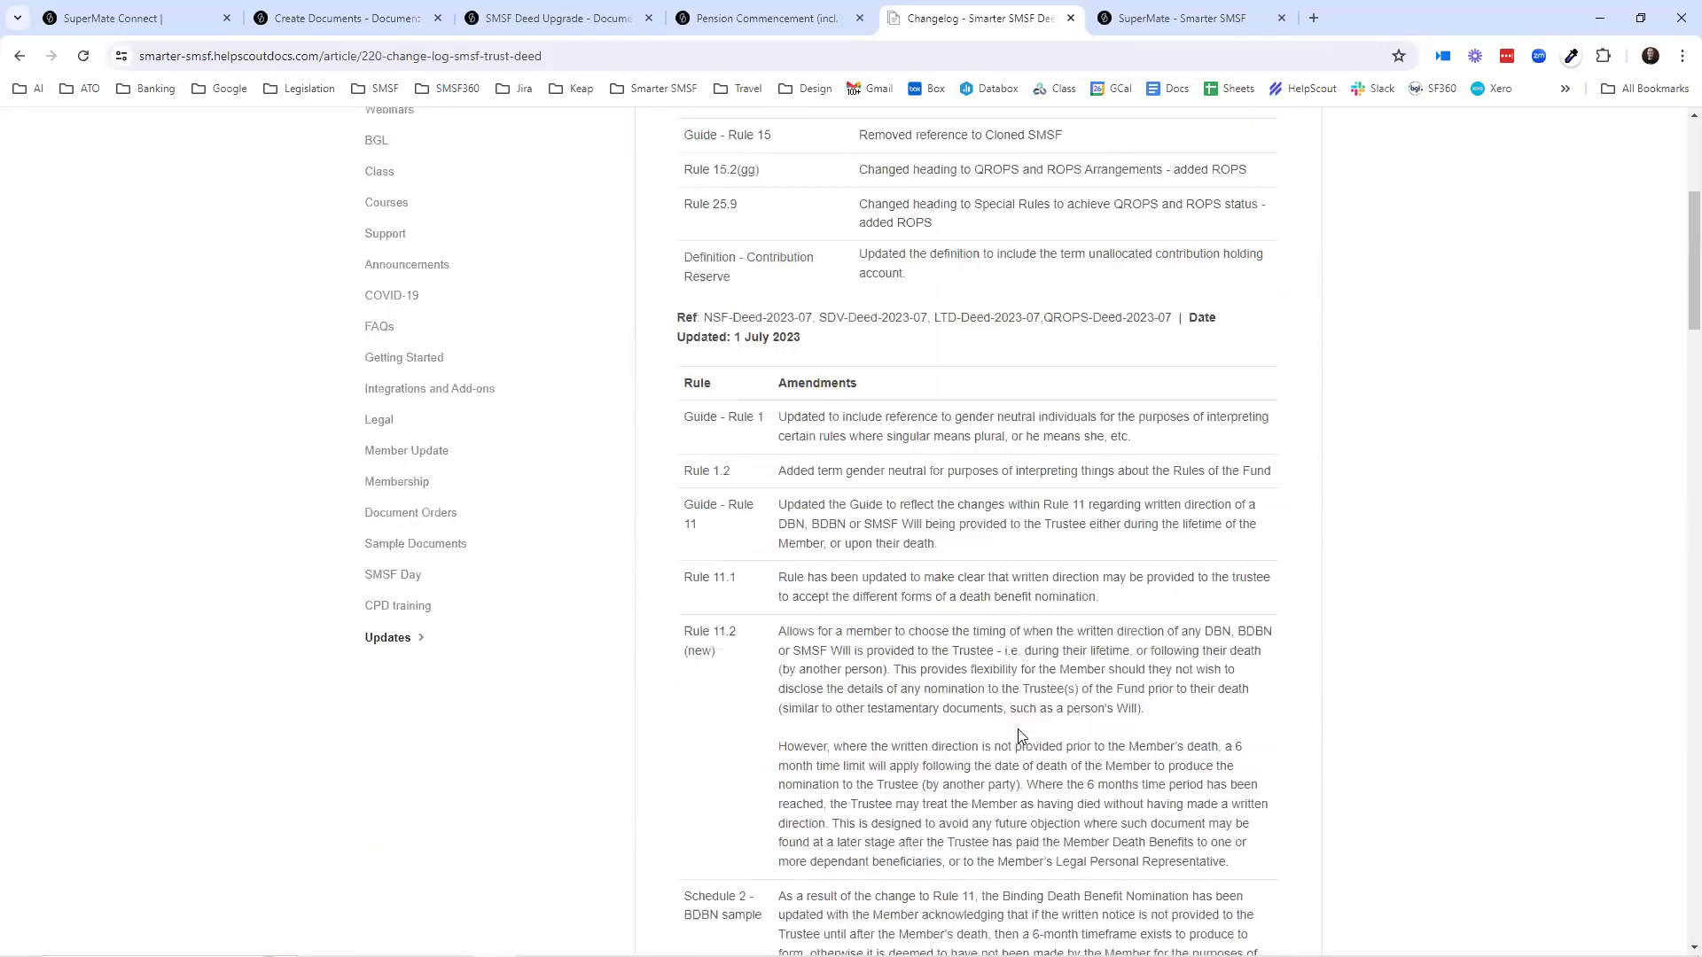
{"action": "scroll", "coordinate": [1020, 738], "scroll_direction": "up", "scroll_amount": 5}
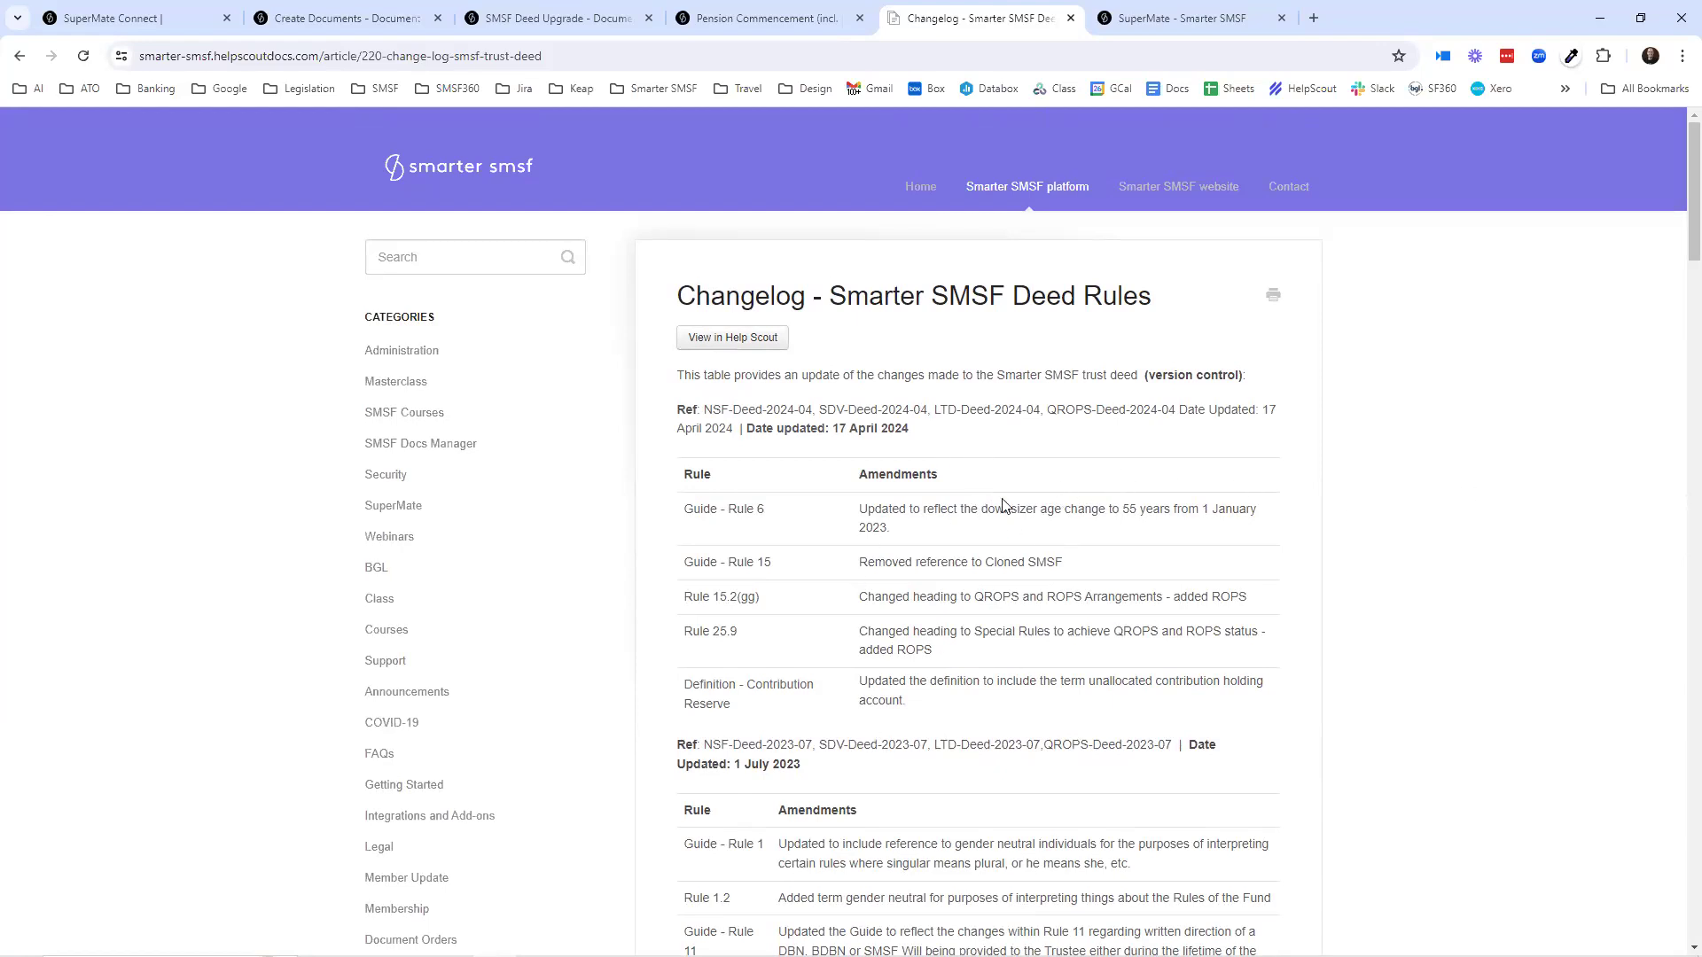
- Return to the SMSF Deed Upgrade form, view the SmarterAI chatbot's introduction and close the chatbot
{"action": "left_click", "coordinate": [532, 18]}
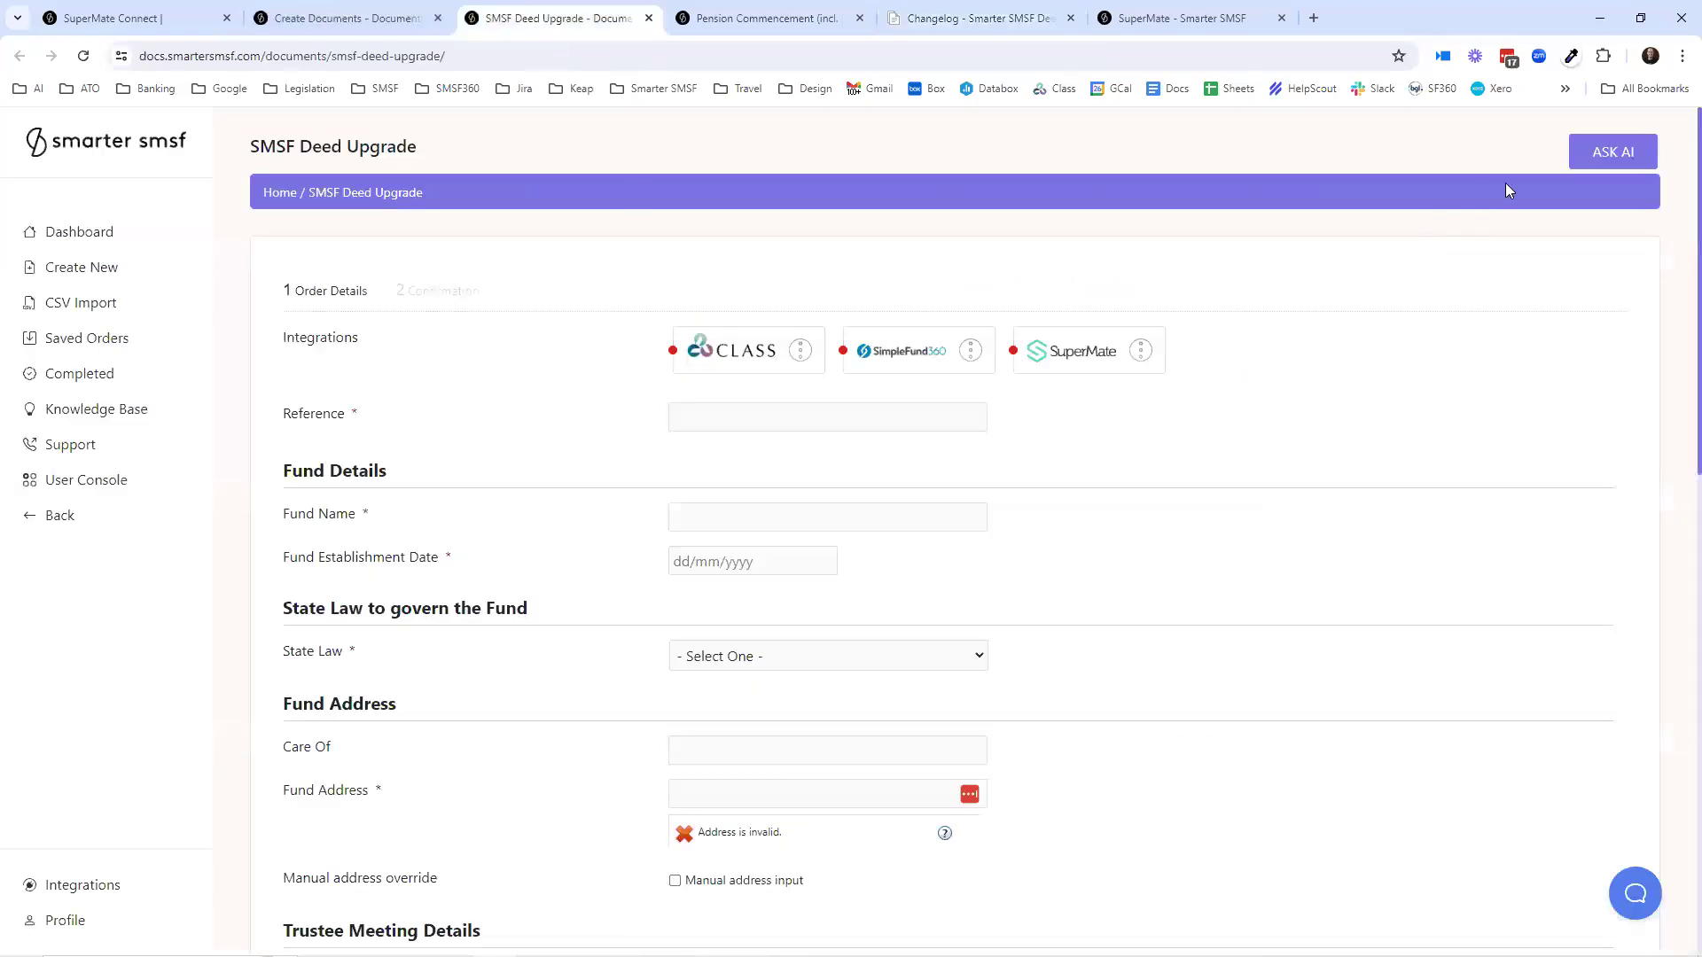
{"action": "left_click", "coordinate": [1595, 157]}
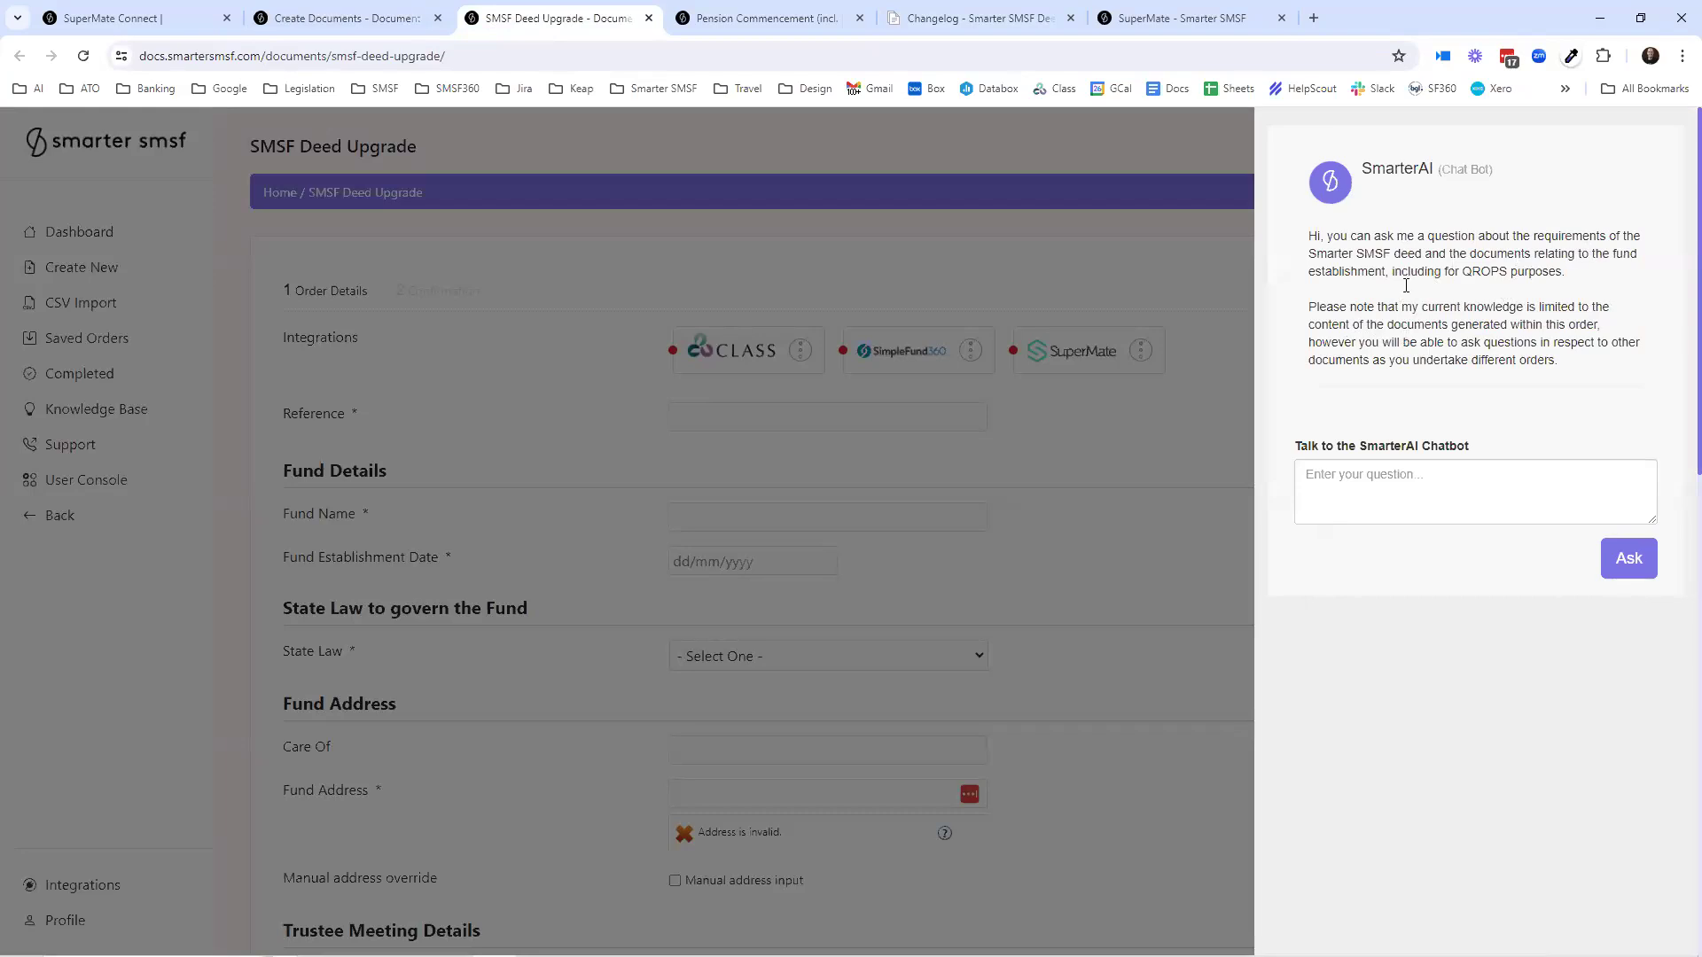
{"action": "left_click", "coordinate": [1381, 498]}
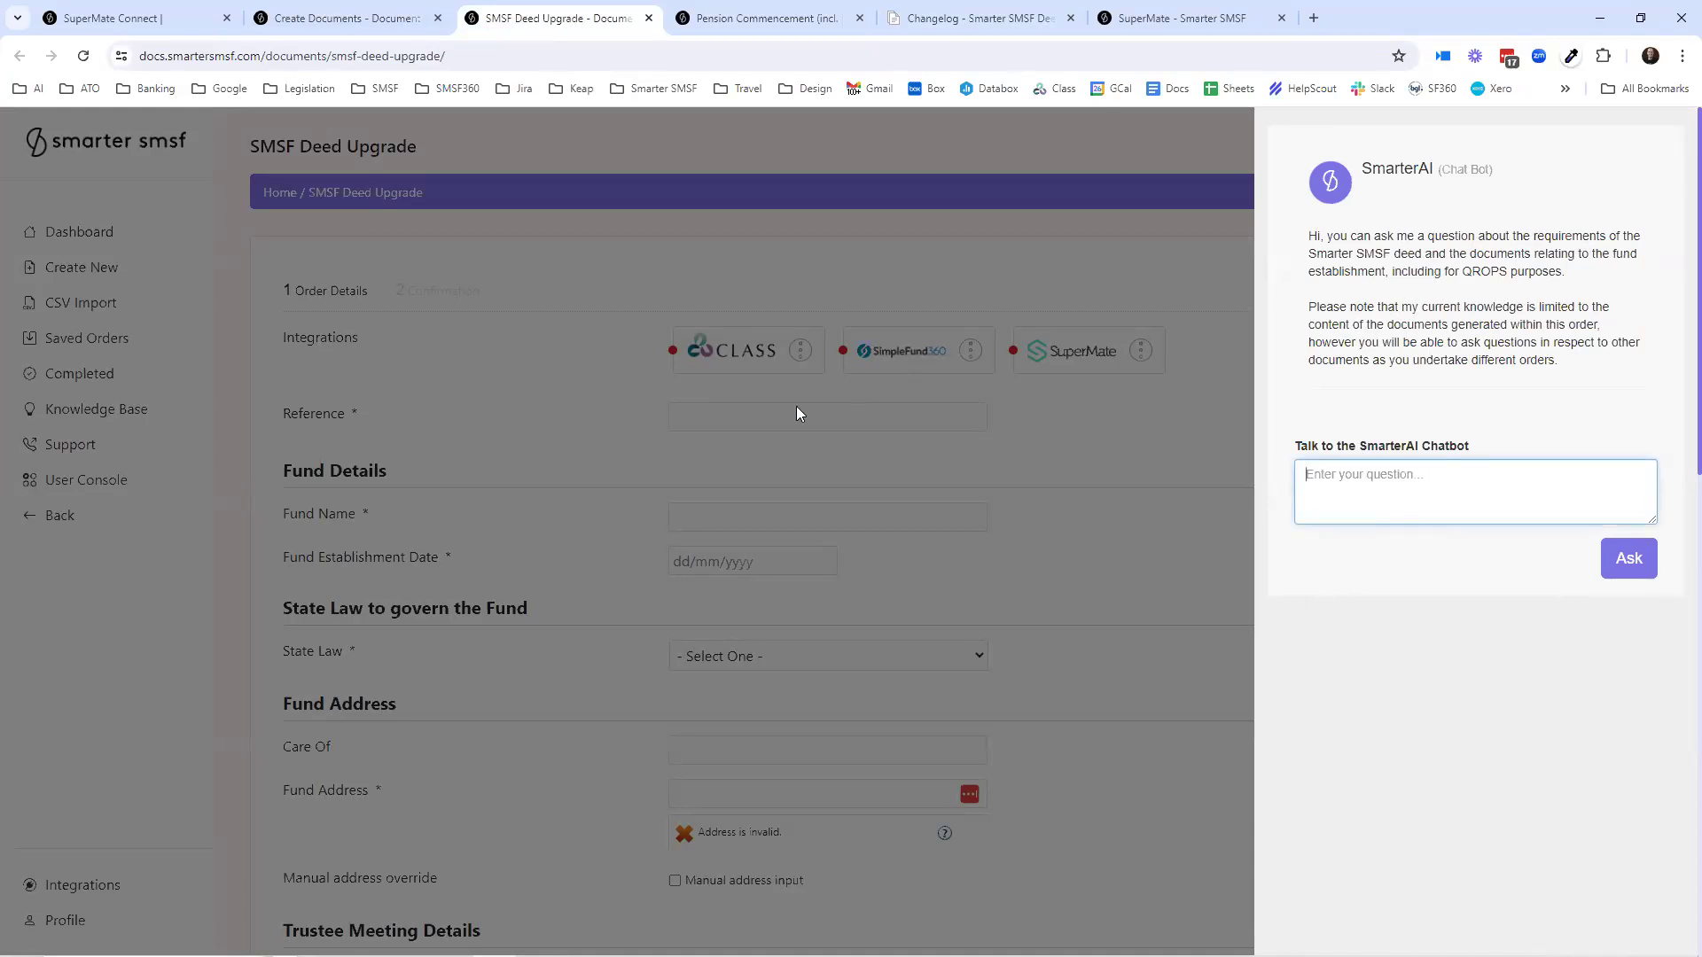
{"action": "left_click", "coordinate": [463, 403]}
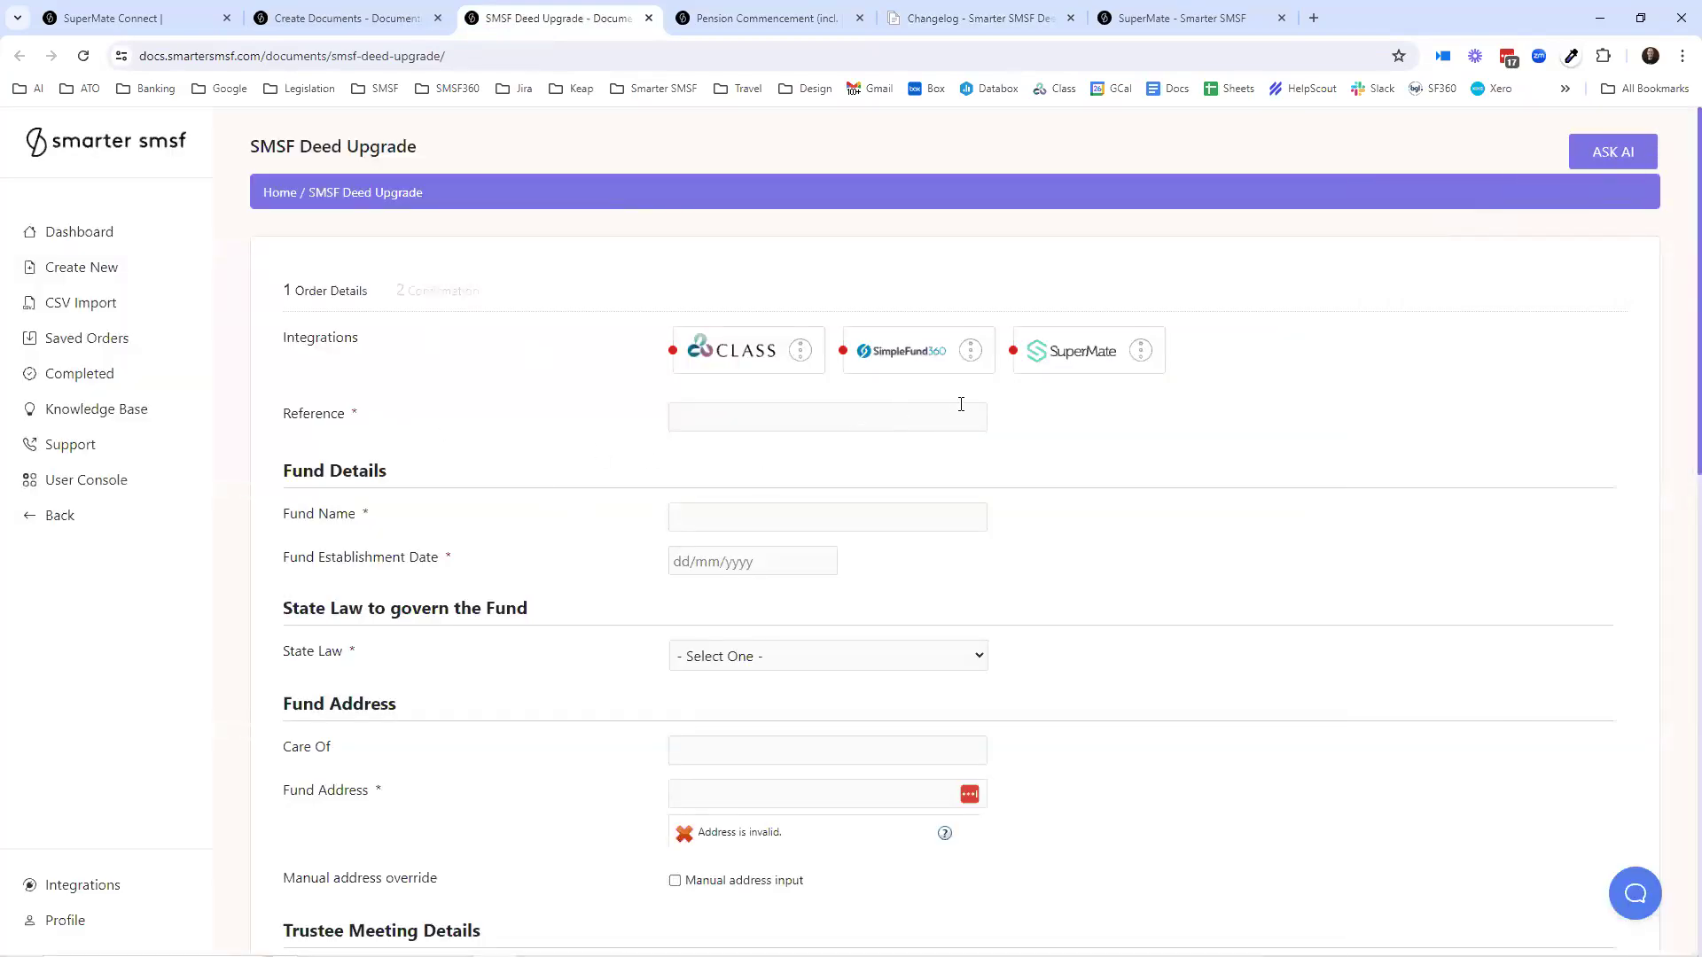
- Ask the SmarterAI chatbot "can you explain to me what QROPS is?"
{"action": "left_click", "coordinate": [1603, 155]}
{"action": "left_click", "coordinate": [1398, 483]}
{"action": "type", "text": "can you explain to me what W"}
{"action": "key", "text": "BackSpace"}
{"action": "type", "text": "QROPS is"}
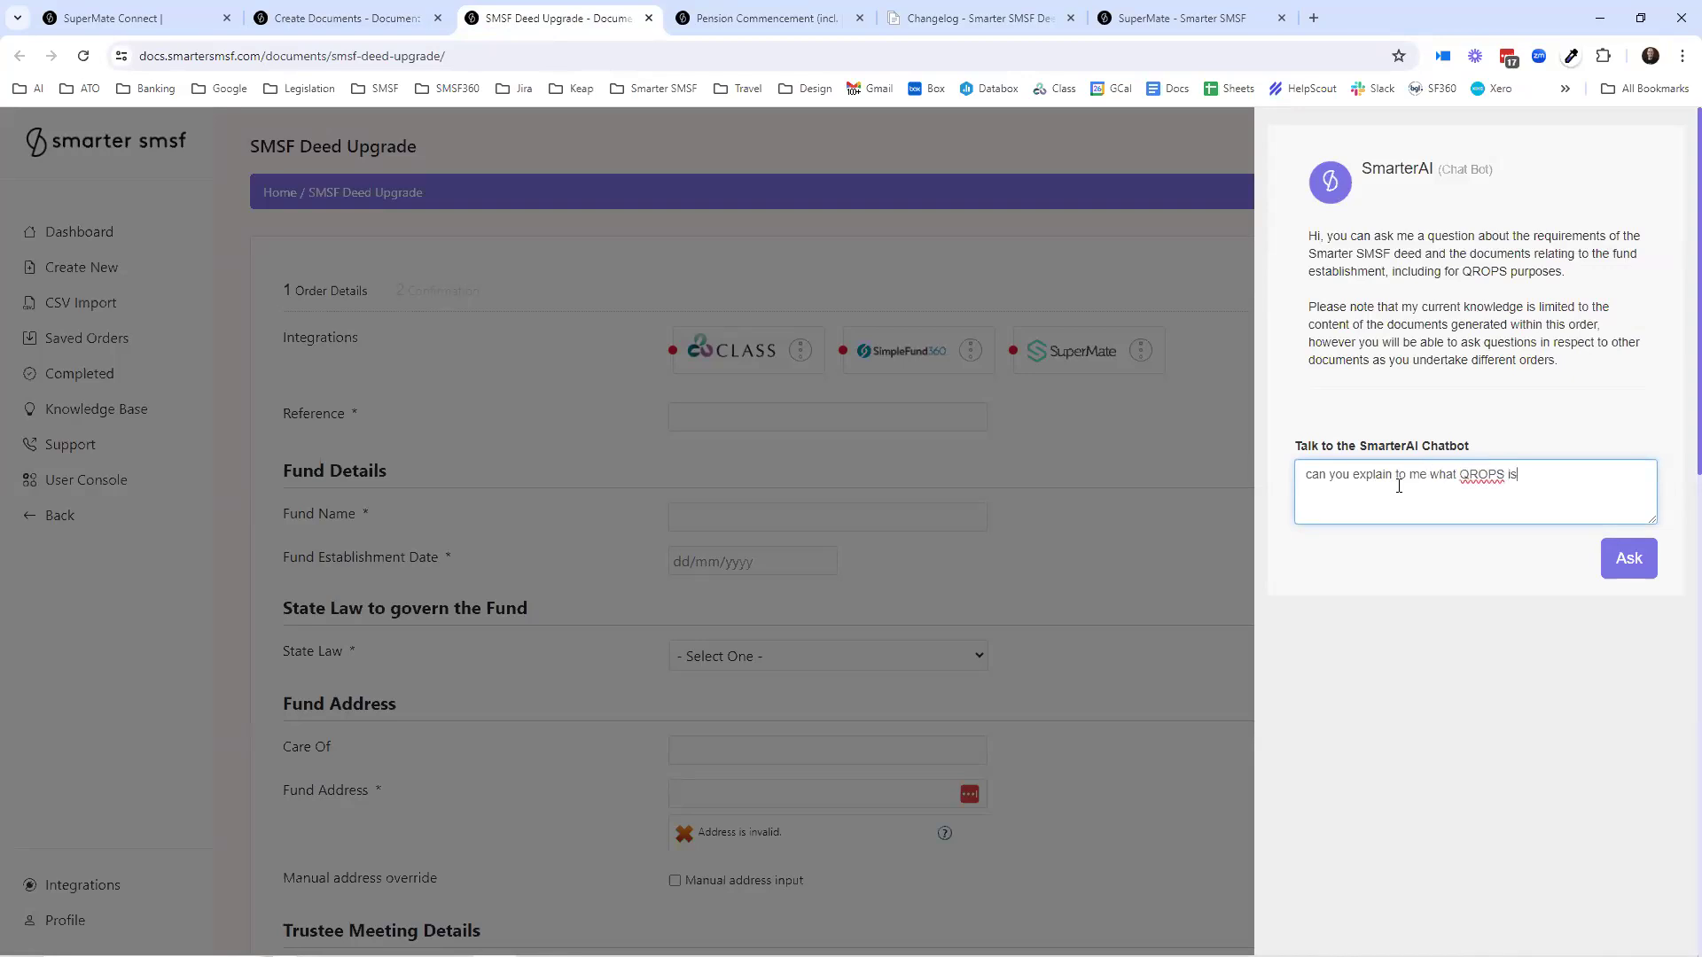
{"action": "type", "text": "?"}
{"action": "left_click", "coordinate": [1629, 558]}
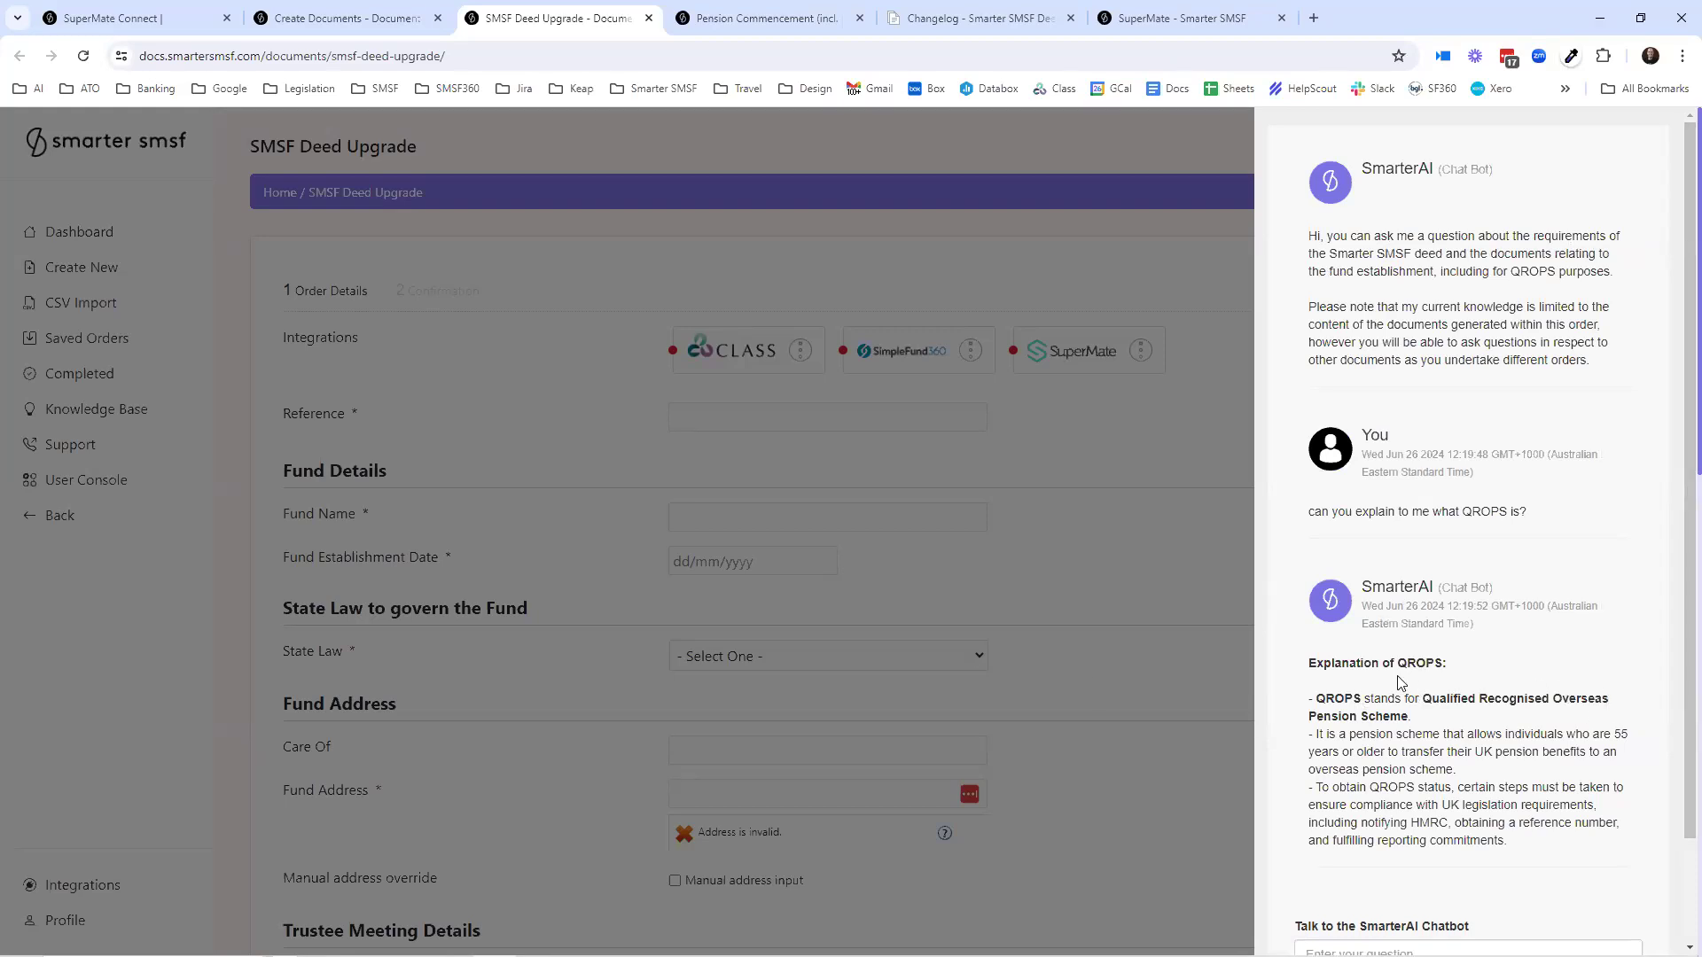
- Ask the chatbot "What is the rule to add a new member in the SMSF?", review the conversation and close the chatbot
{"action": "scroll", "coordinate": [1409, 690], "scroll_direction": "down", "scroll_amount": 1}
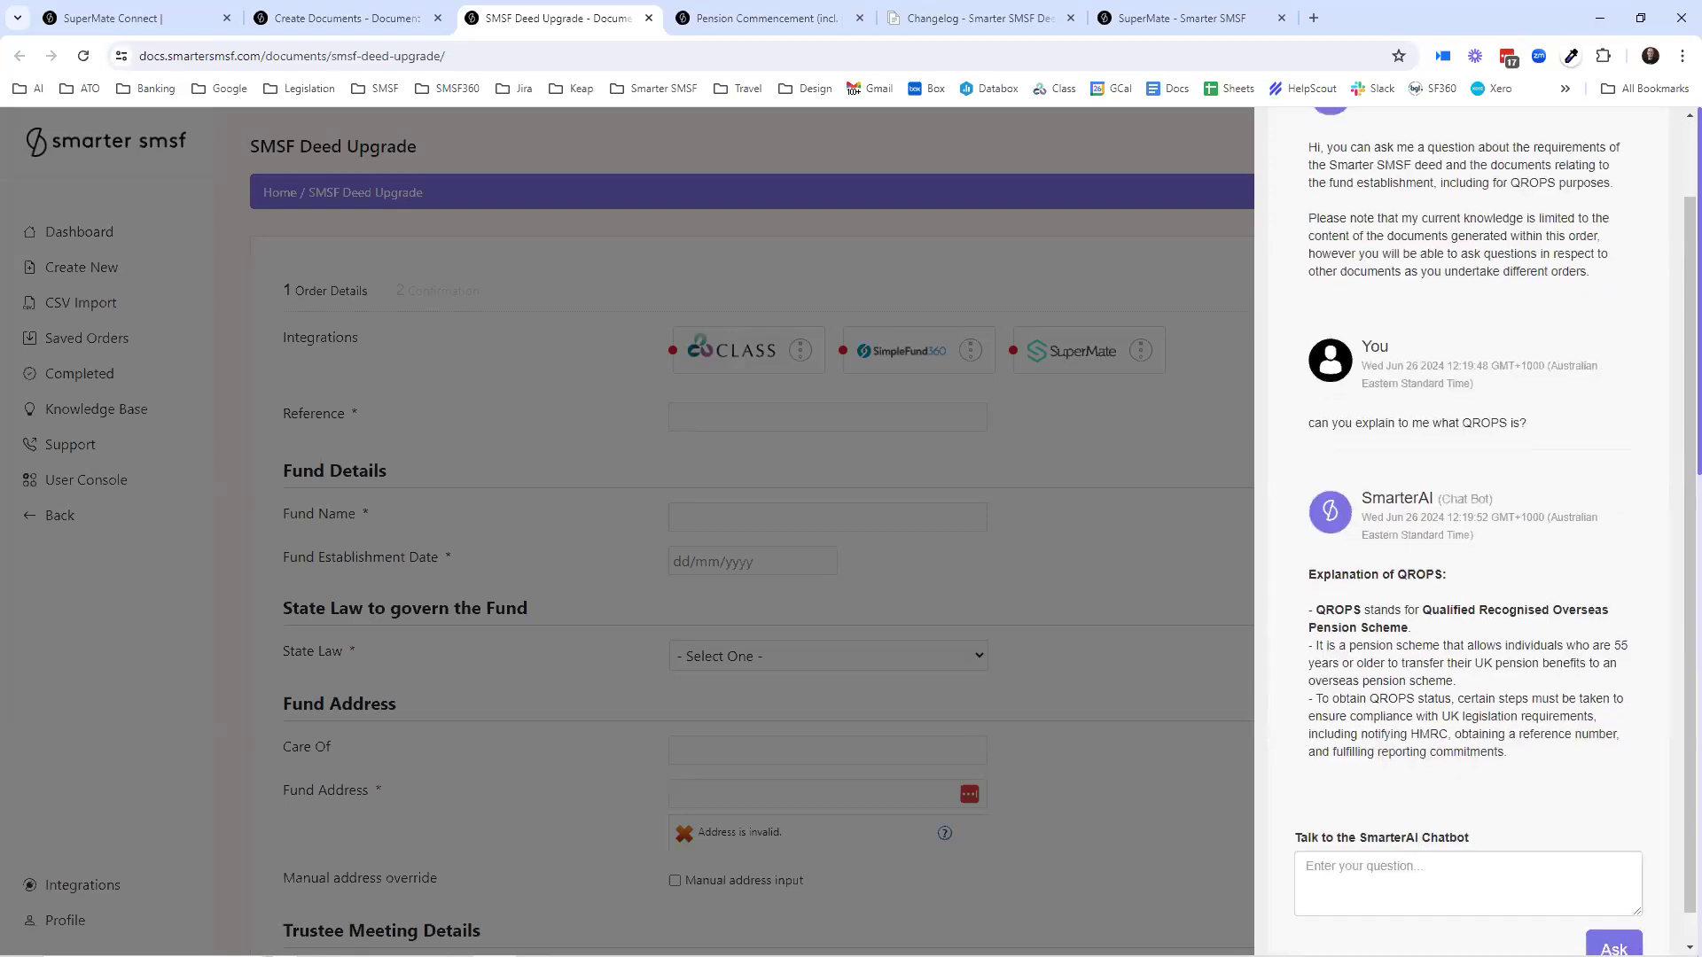
{"action": "left_click", "coordinate": [1468, 884]}
{"action": "type", "text": "W"}
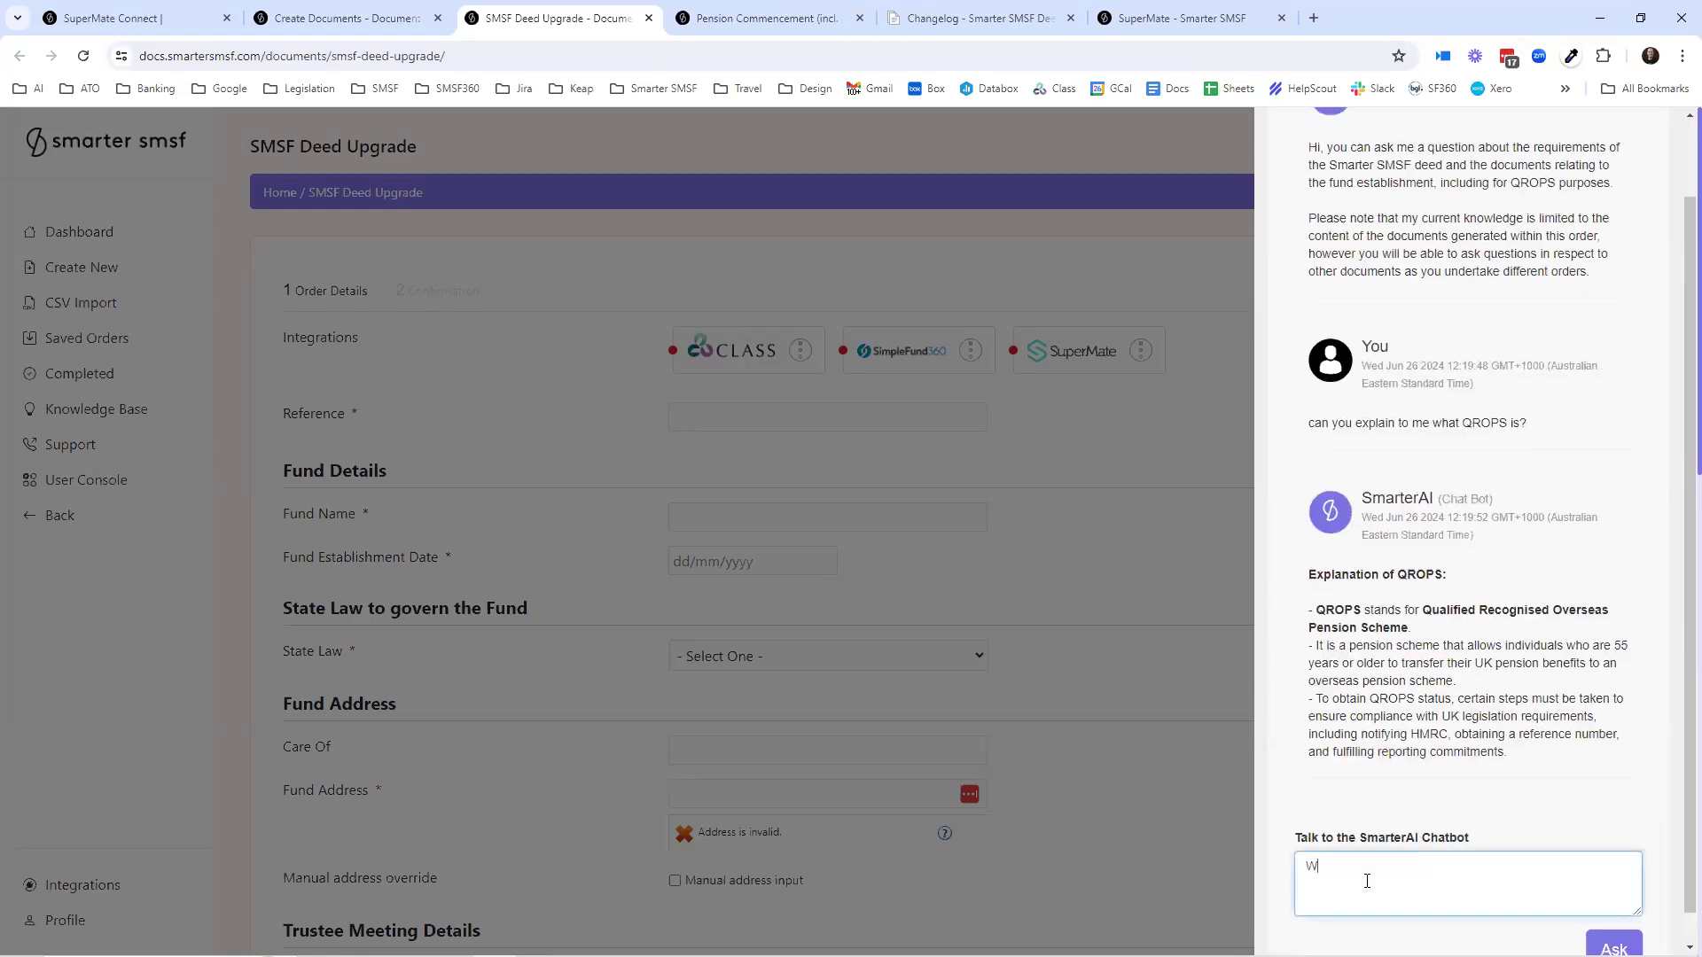
{"action": "type", "text": "hat is the rule to add a new member in the SMSF?"}
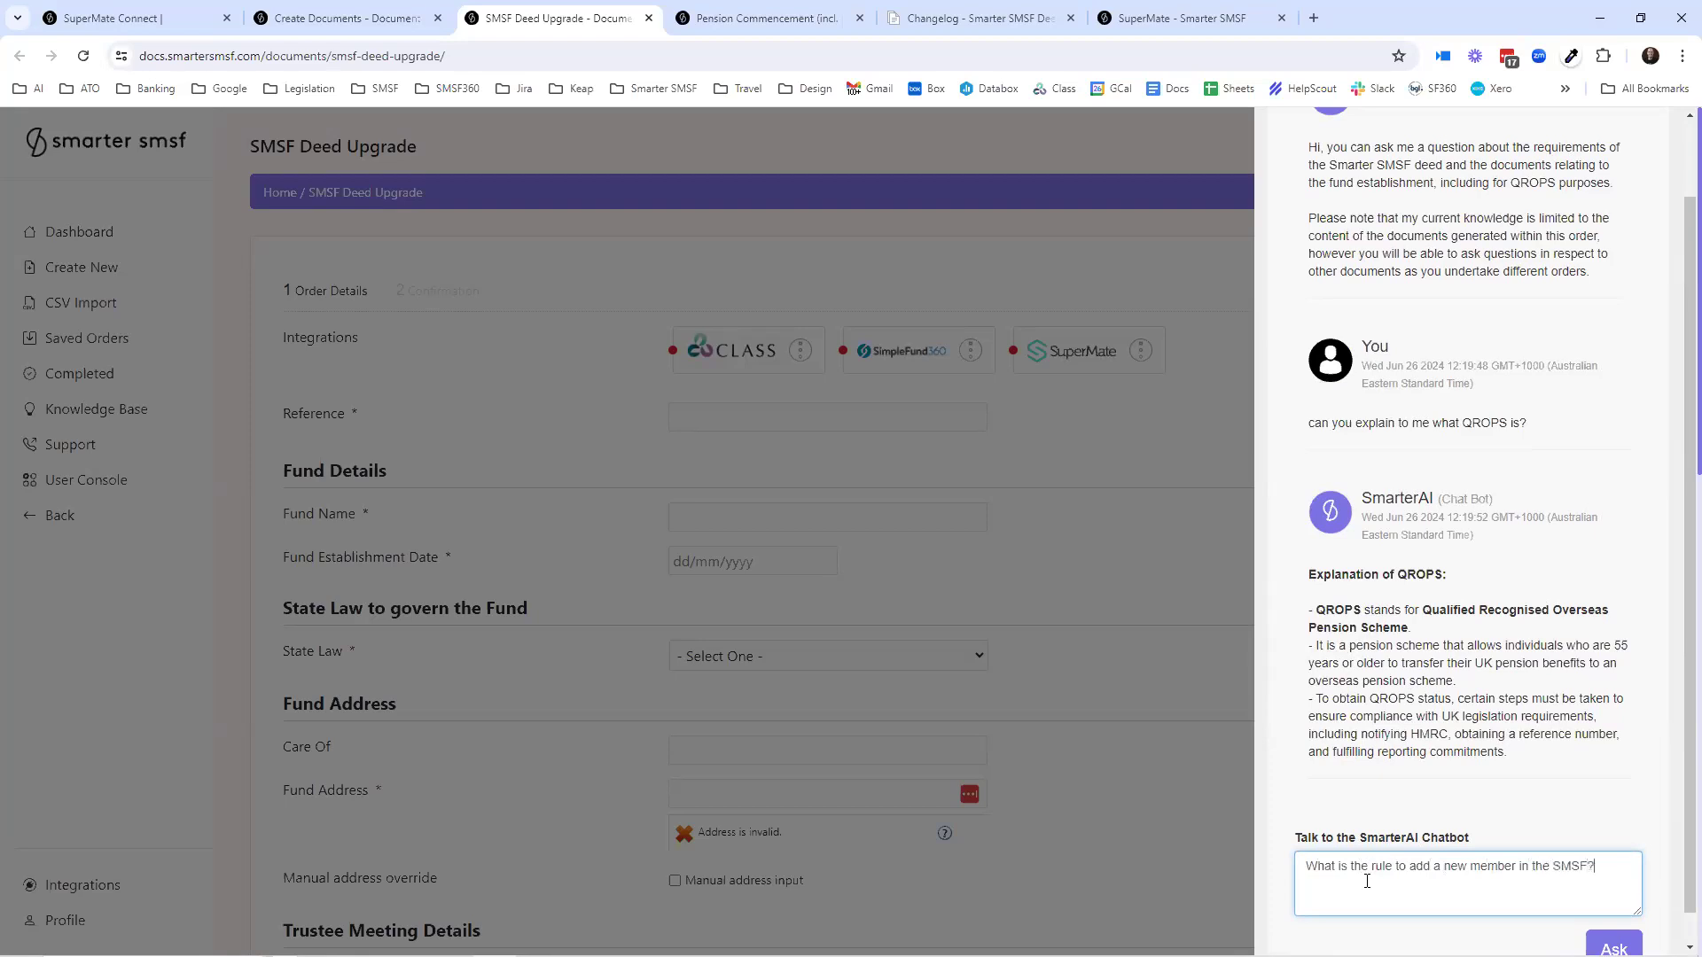
{"action": "scroll", "coordinate": [1441, 777], "scroll_direction": "down", "scroll_amount": 1}
{"action": "left_click", "coordinate": [1595, 918]}
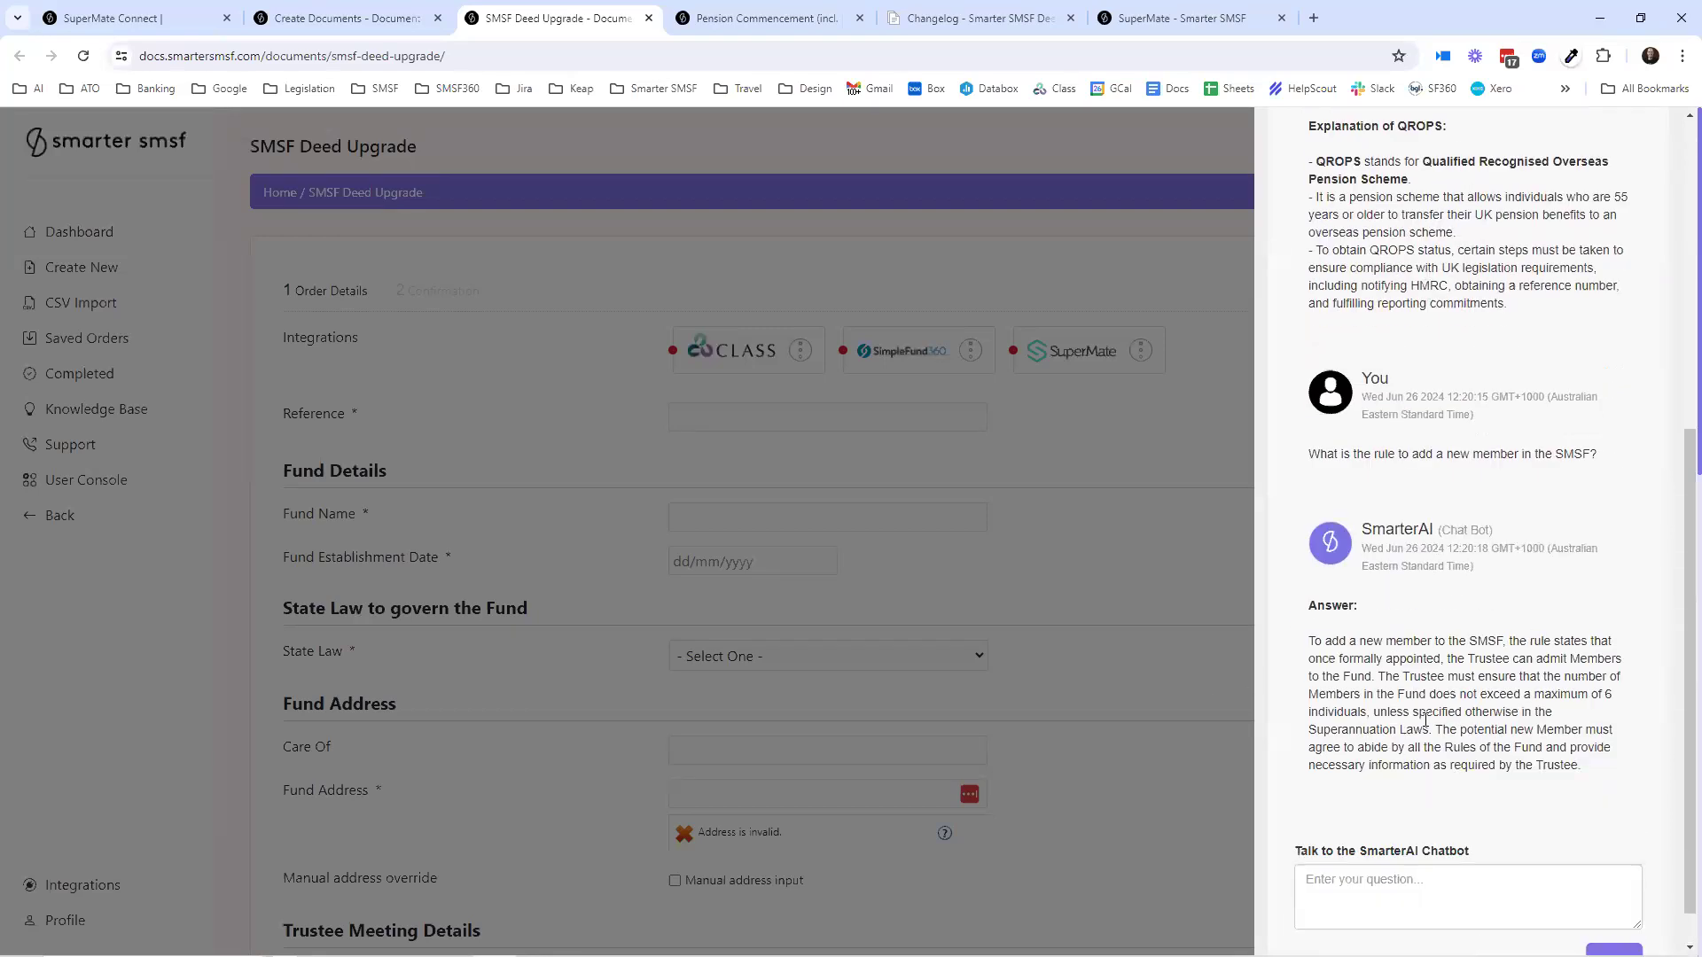
{"action": "scroll", "coordinate": [1456, 691], "scroll_direction": "up", "scroll_amount": 6}
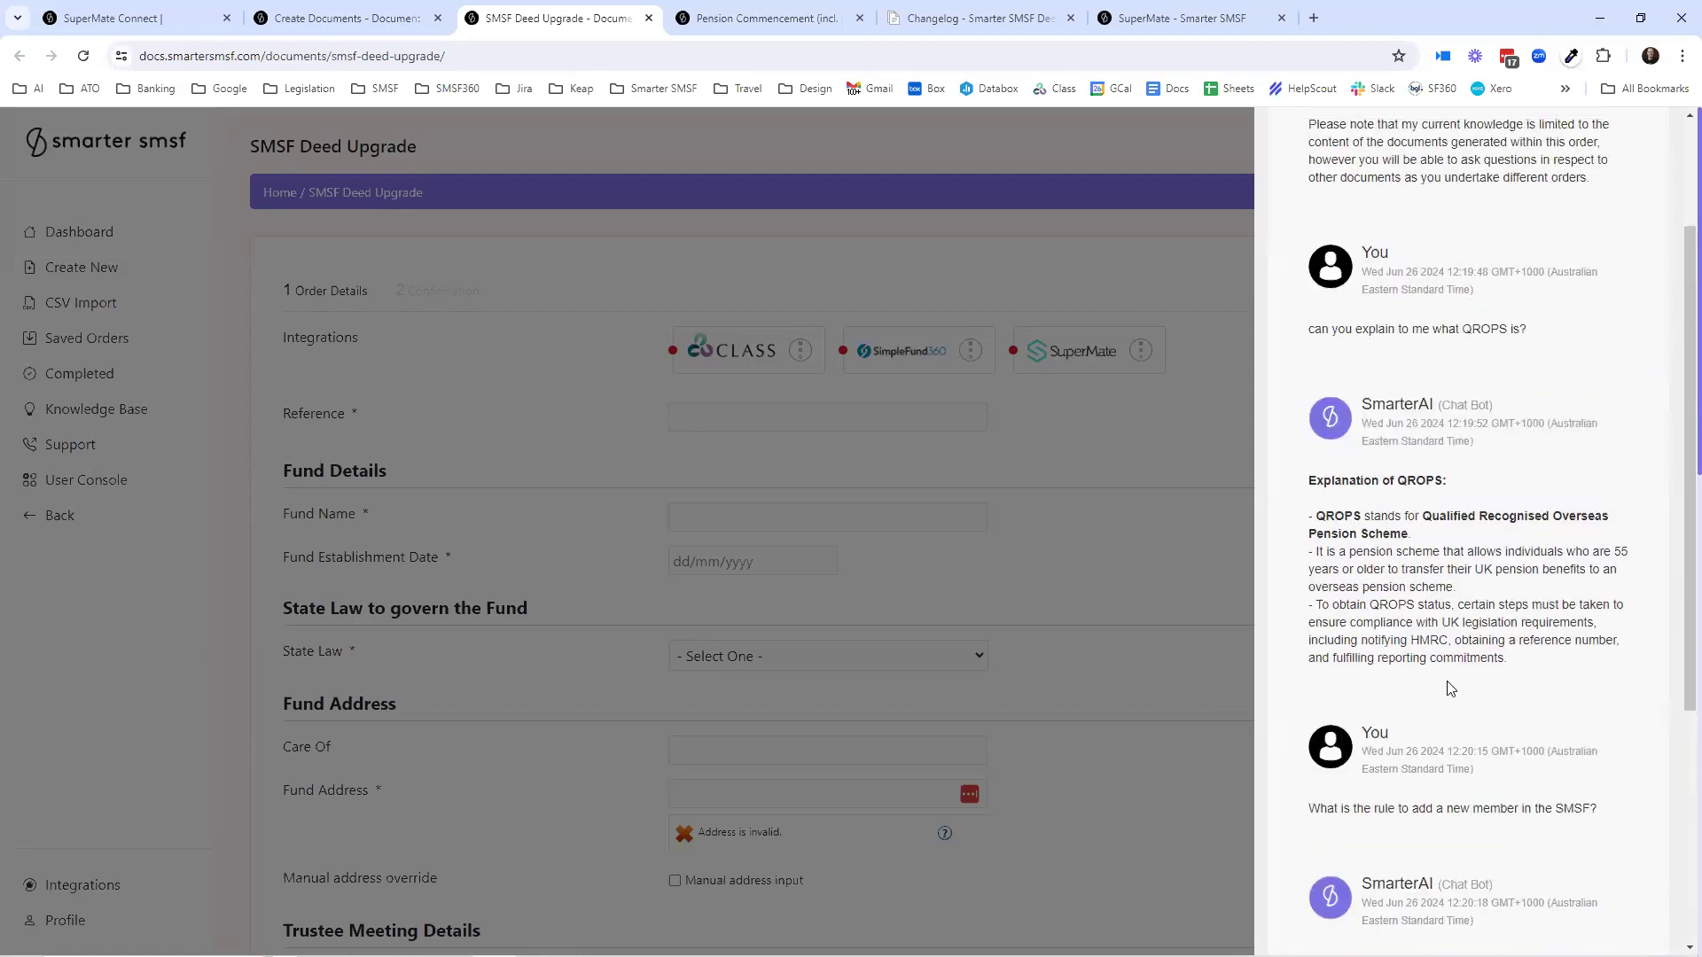
{"action": "left_click", "coordinate": [1063, 164]}
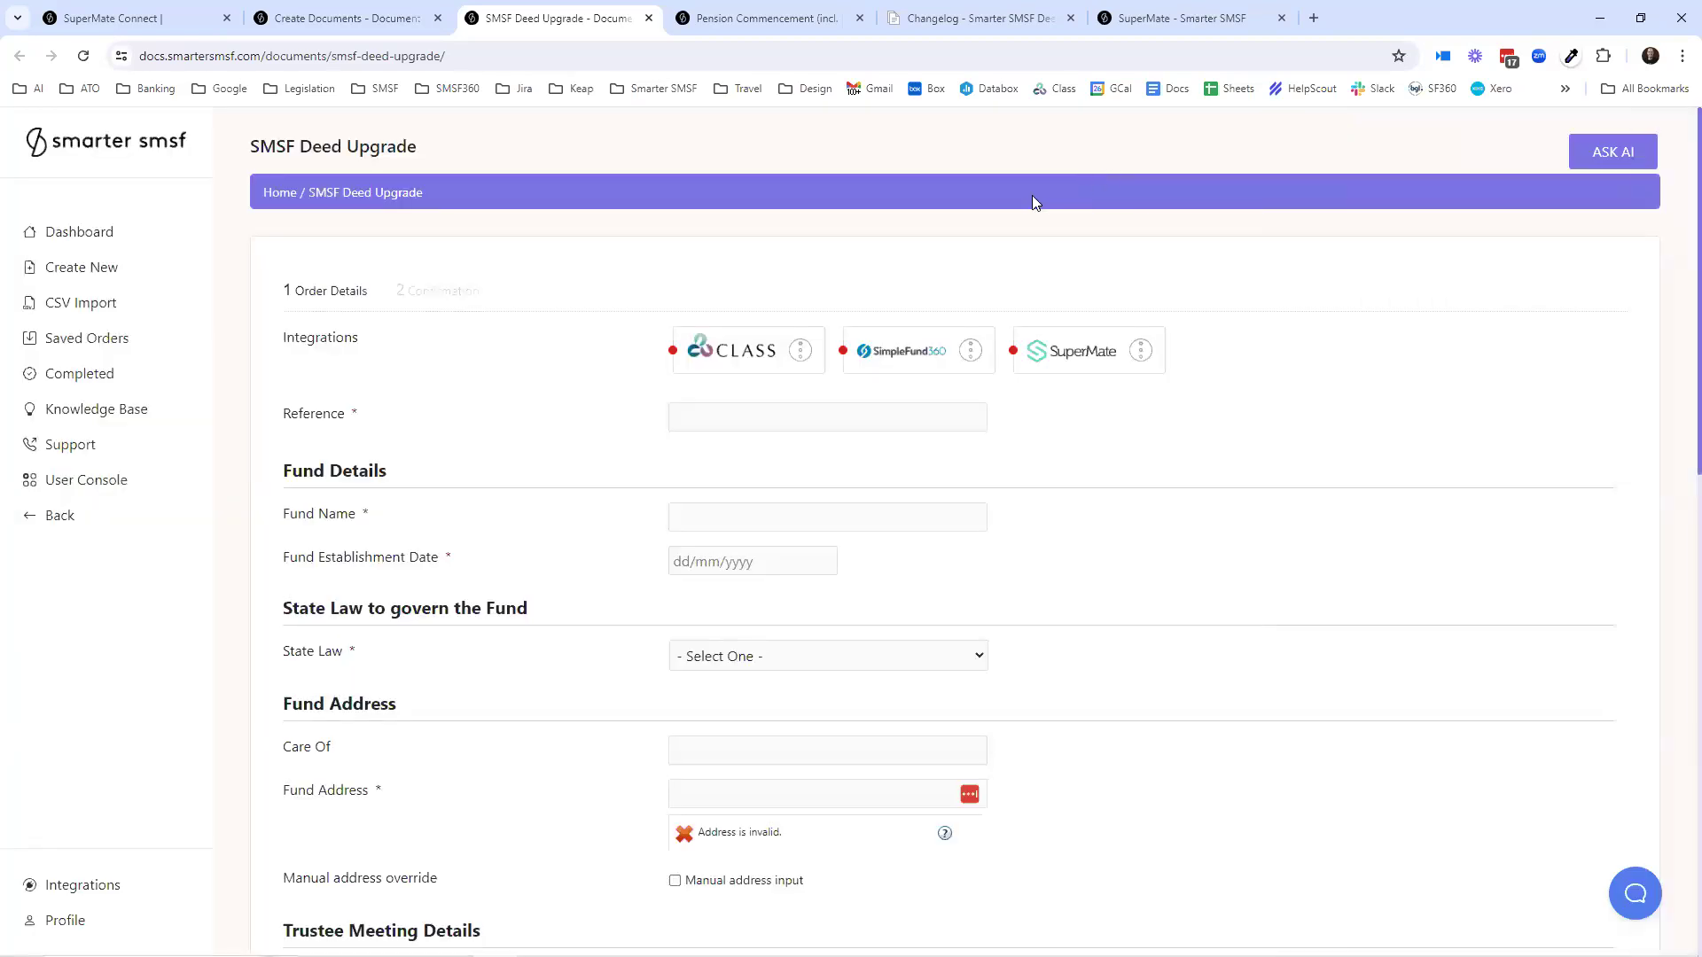
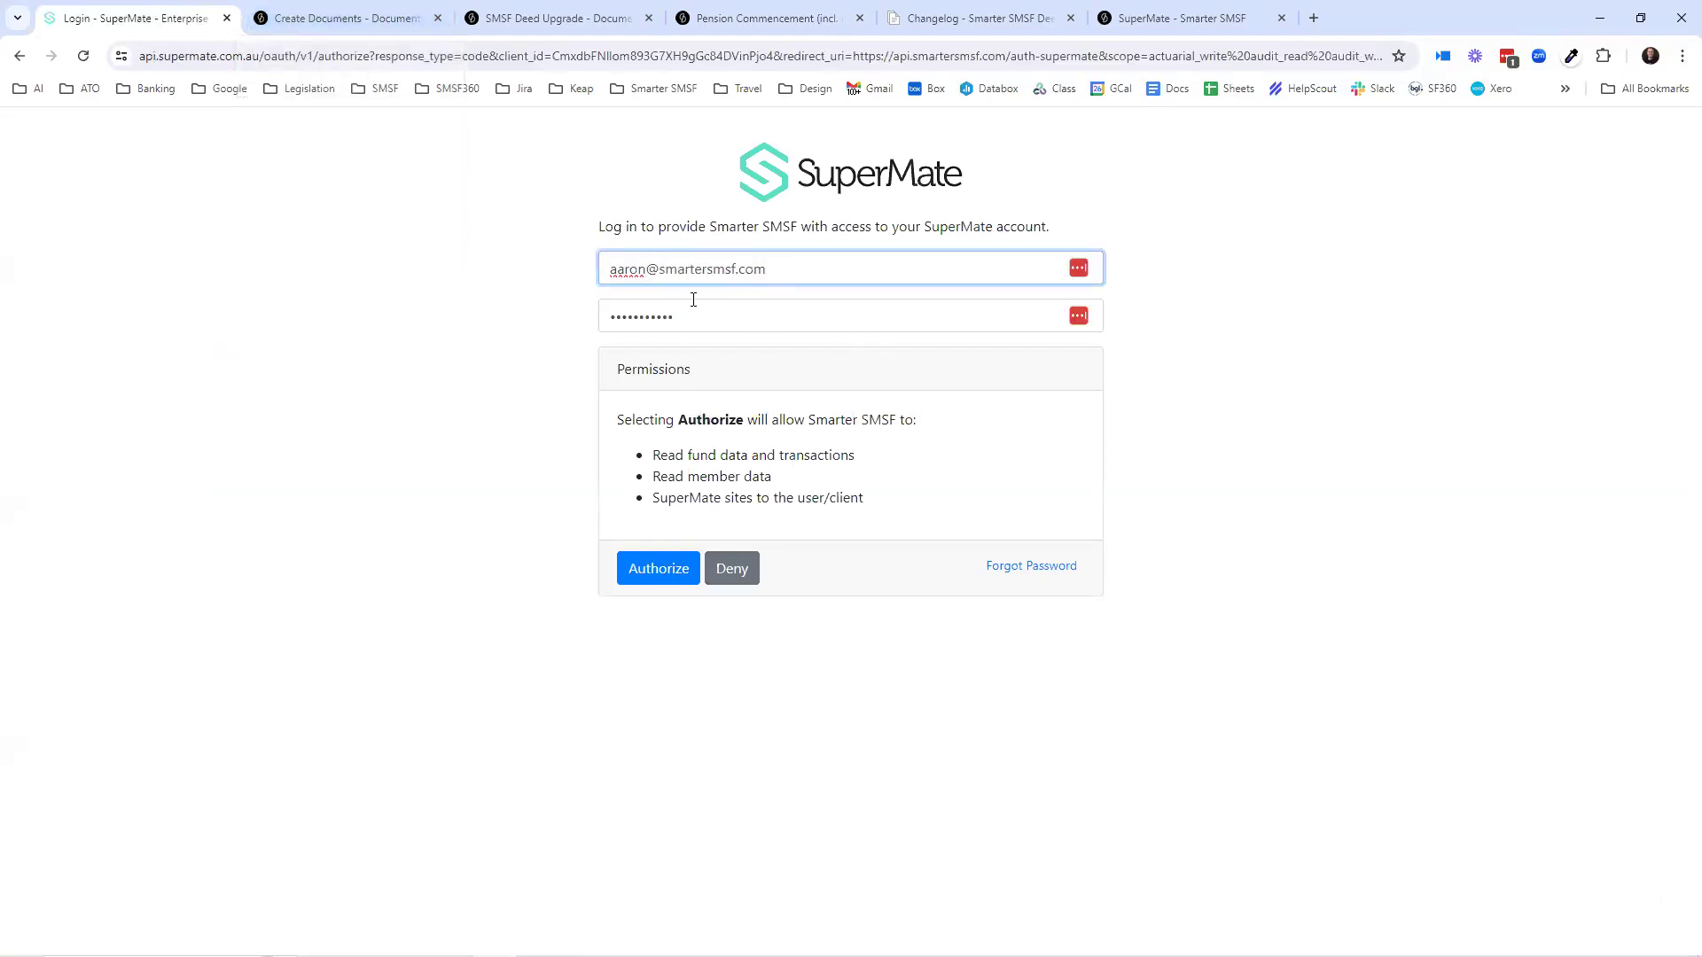
- Leave the SuperMate login page and order a new SMSF Trust Deed Upgrade from the document list, closing the old form's tab
{"action": "left_click", "coordinate": [18, 56]}
{"action": "left_click", "coordinate": [346, 18]}
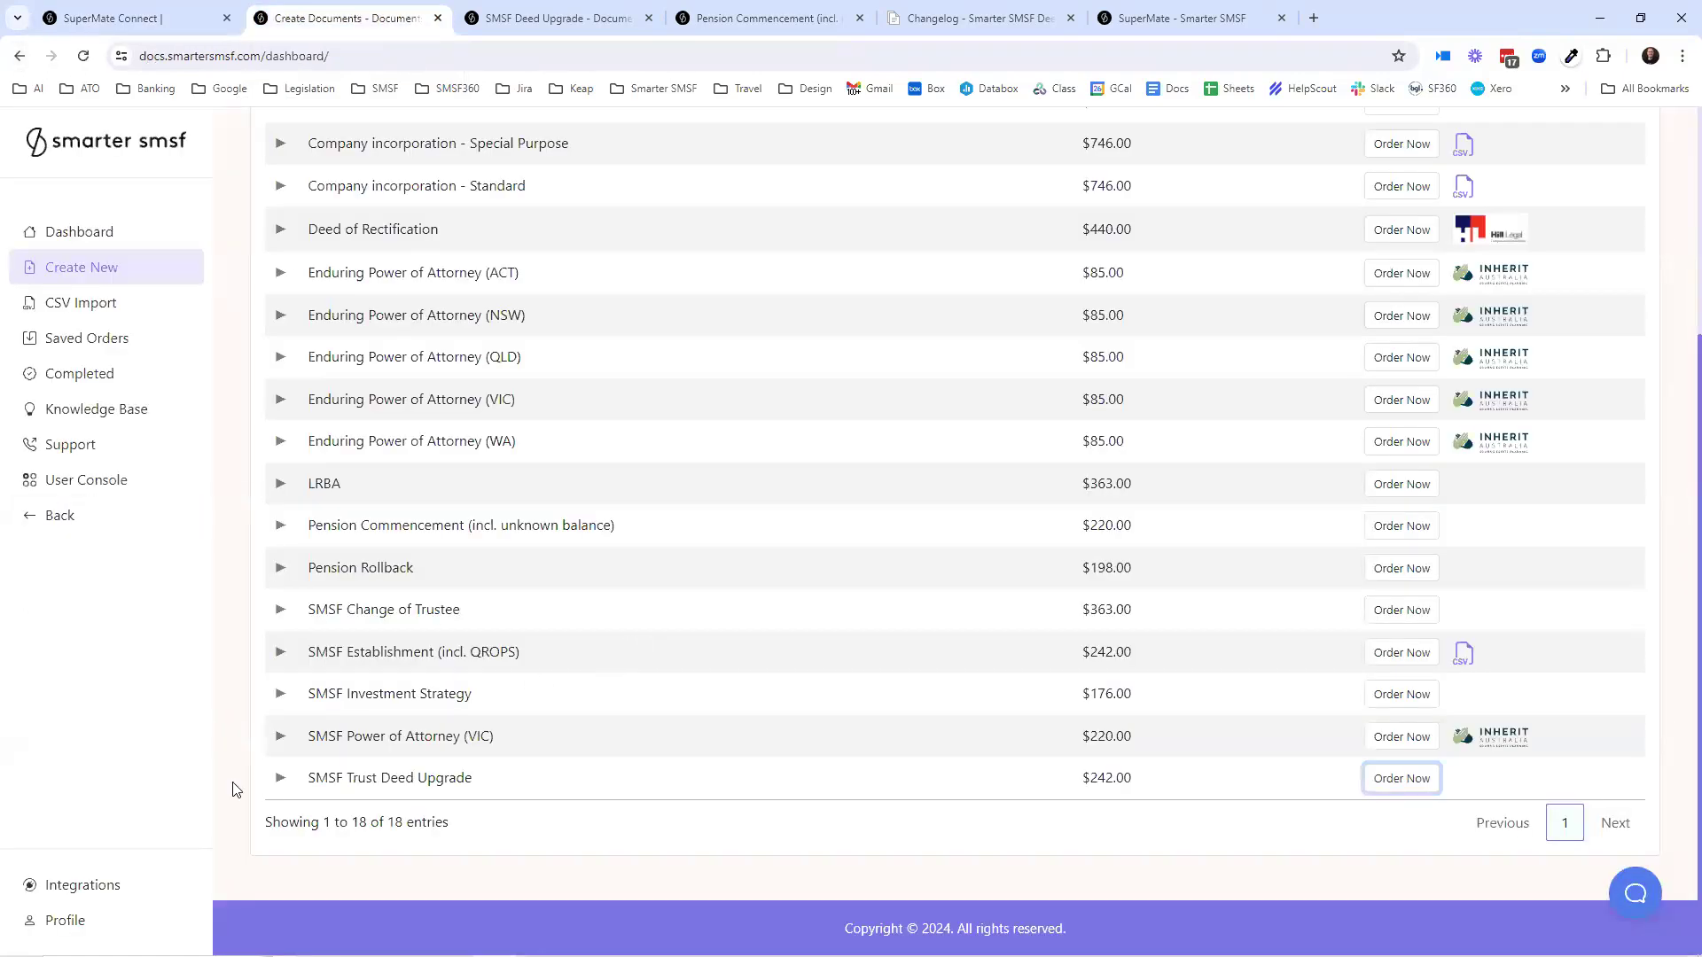
{"action": "left_click", "coordinate": [88, 884]}
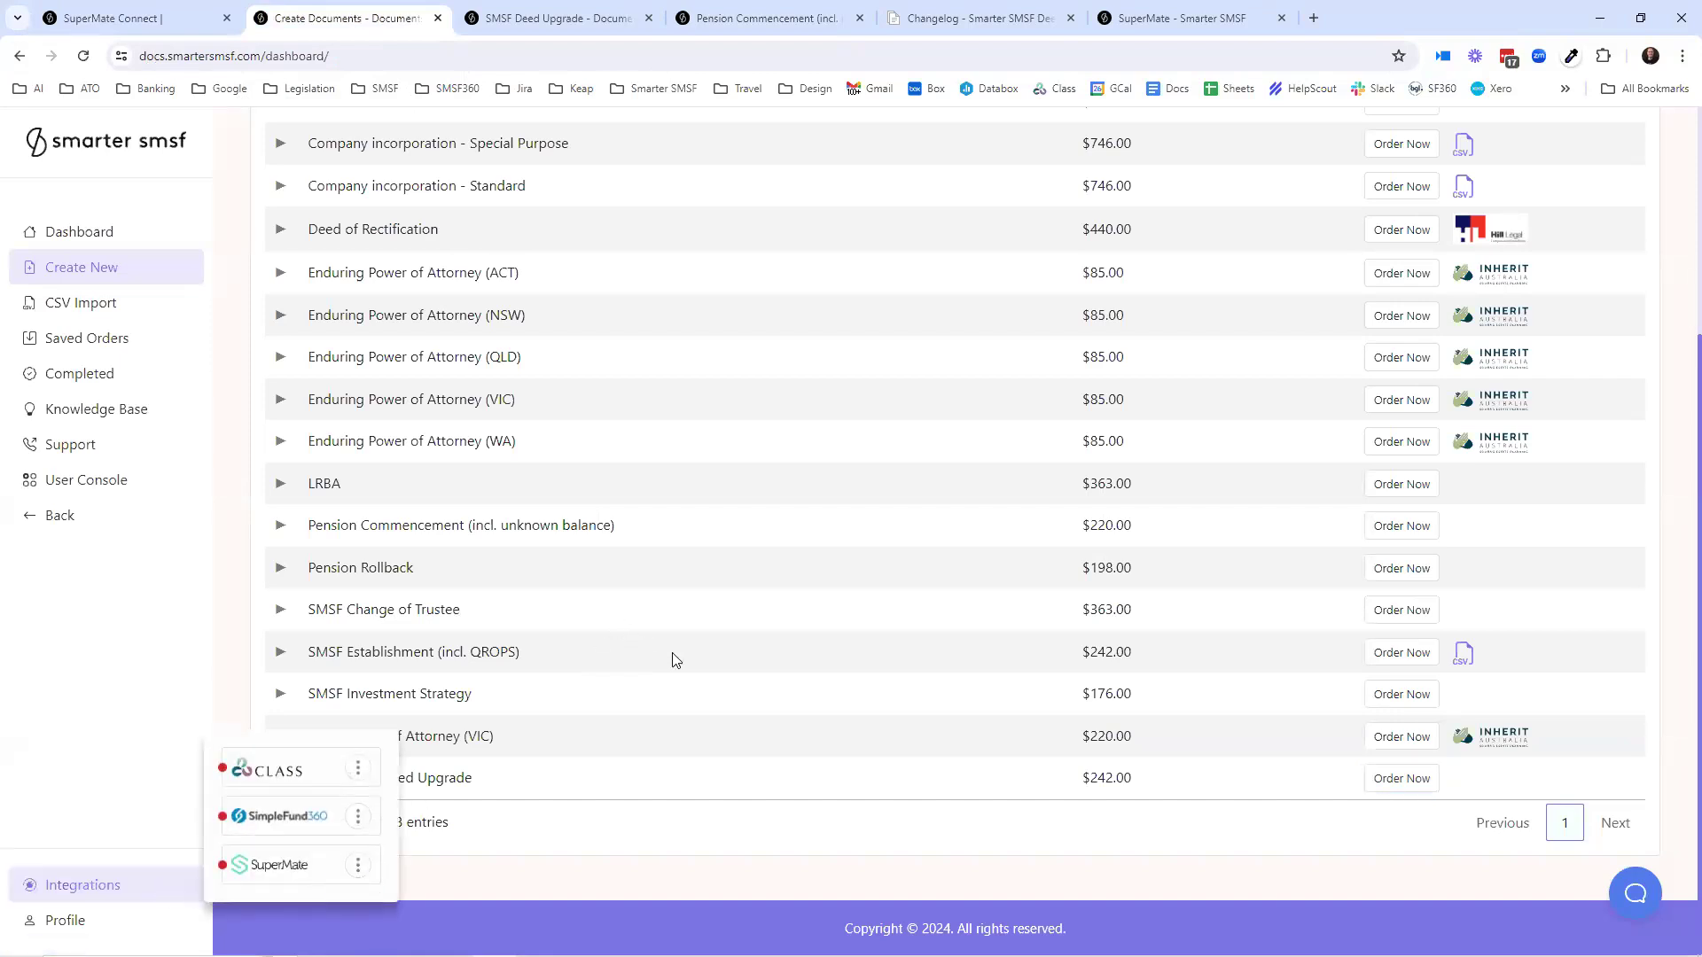
{"action": "left_click", "coordinate": [1387, 782]}
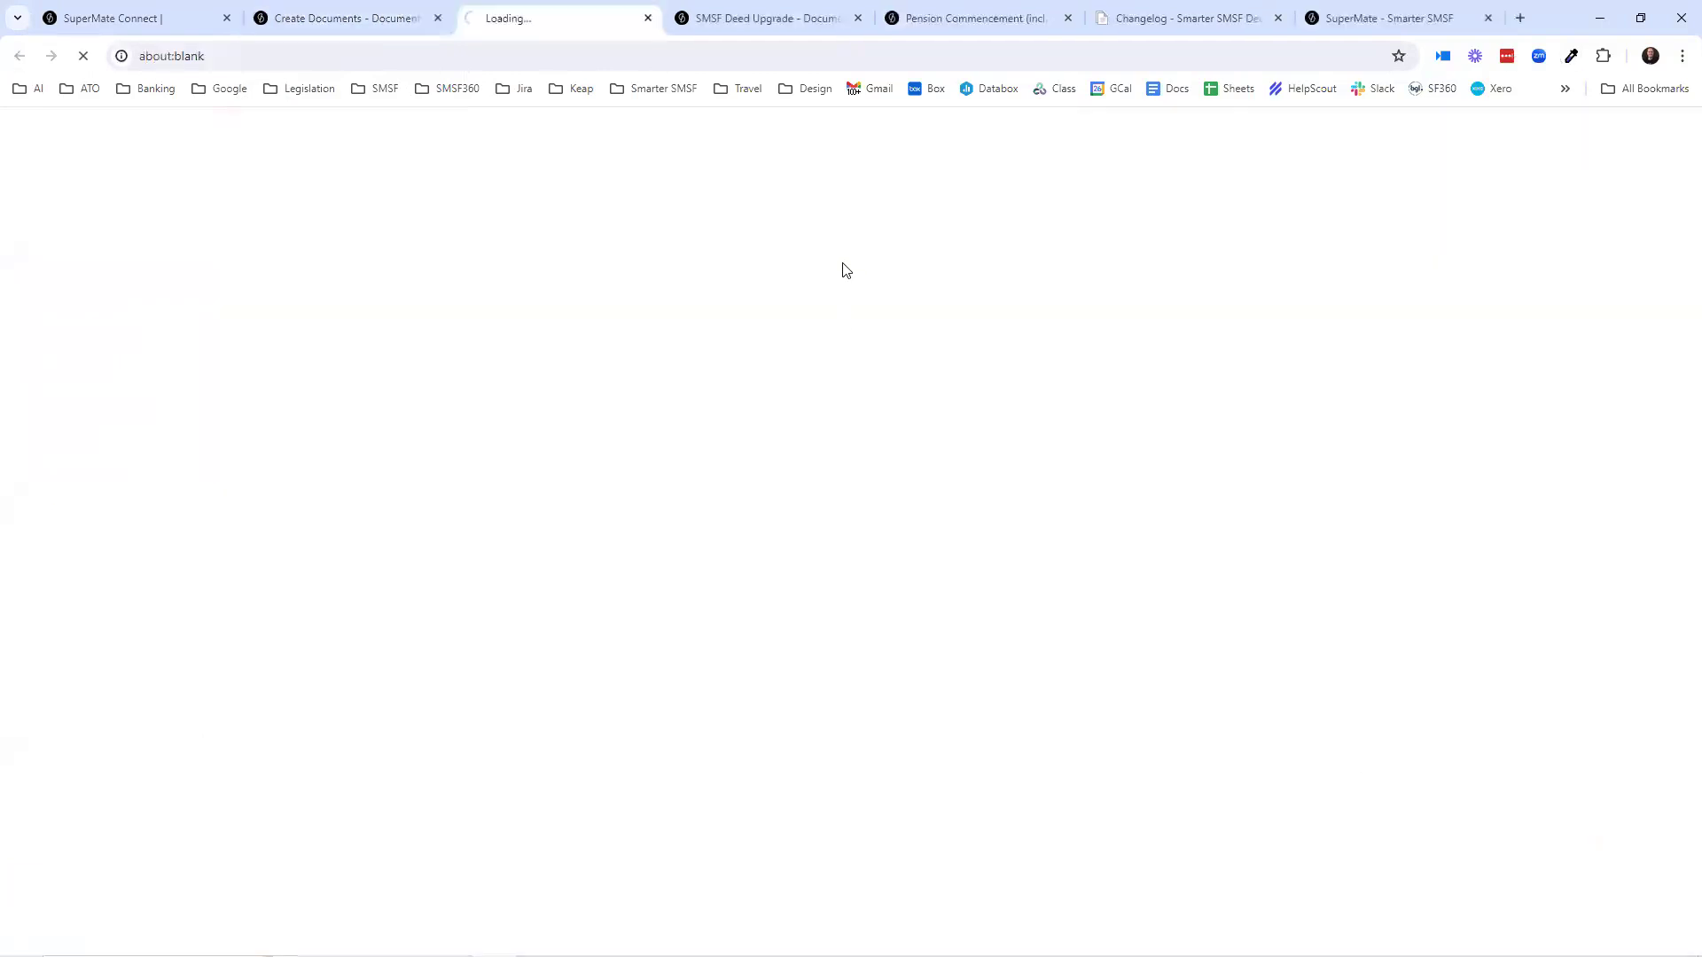
{"action": "left_click", "coordinate": [858, 19]}
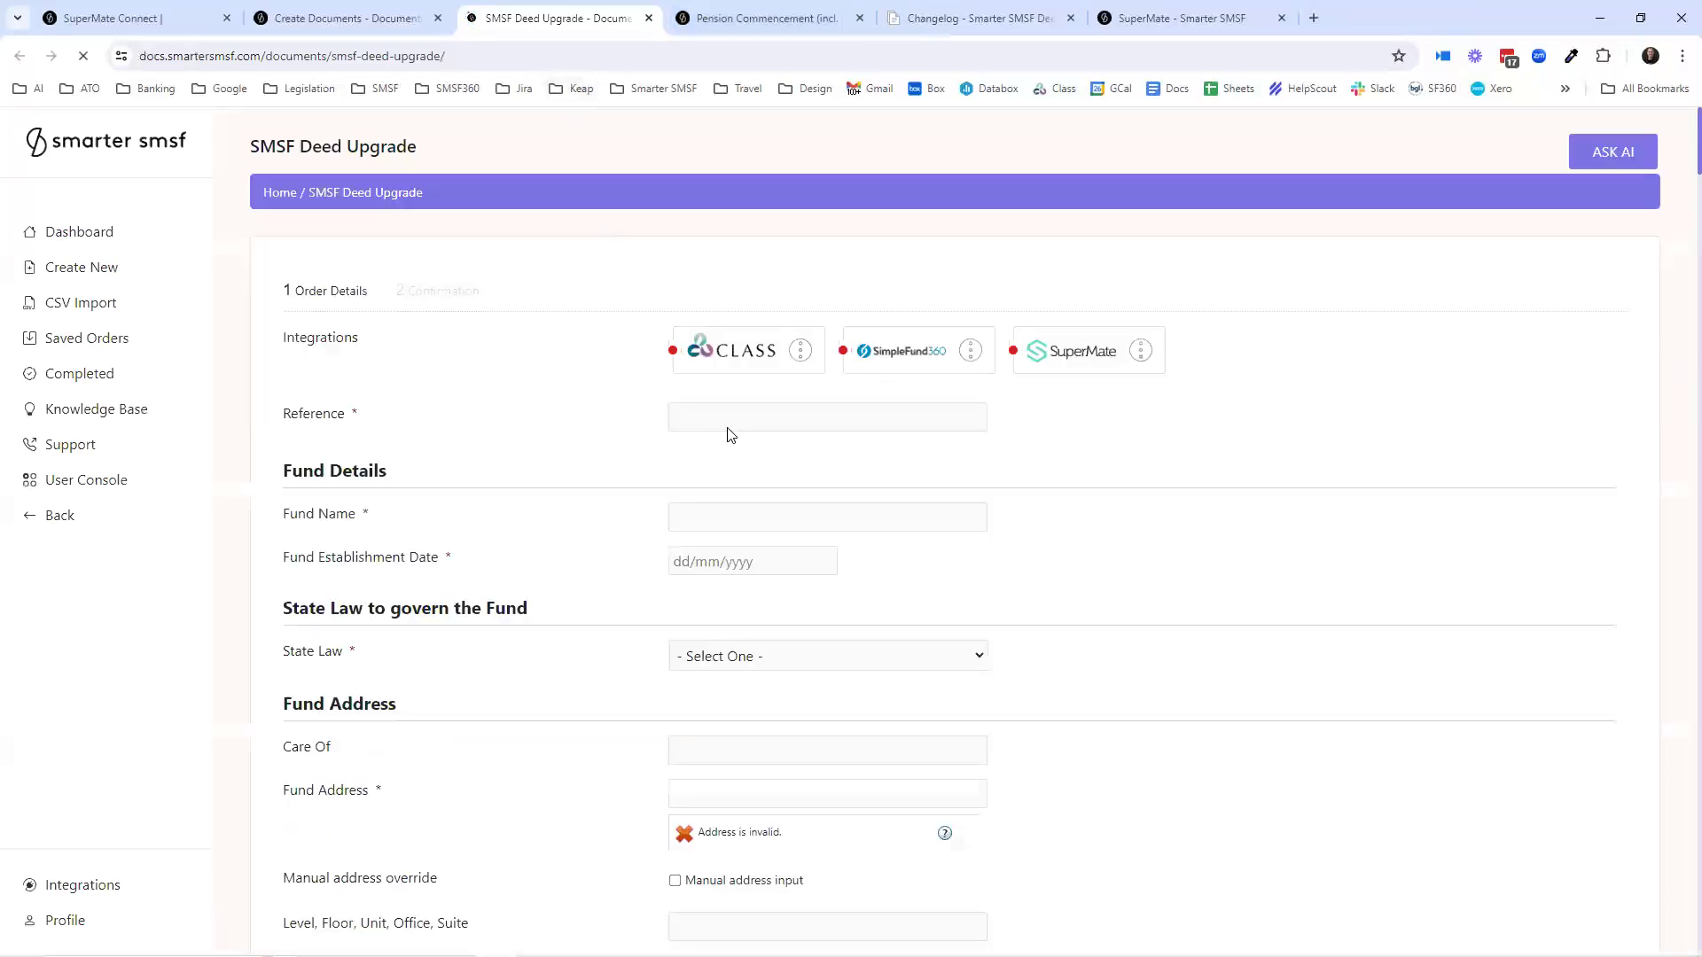
- Connect the SuperMate integration from the deed upgrade form, authorise Smarter SMSF's access and check the integrations status list
{"action": "left_click", "coordinate": [1141, 351]}
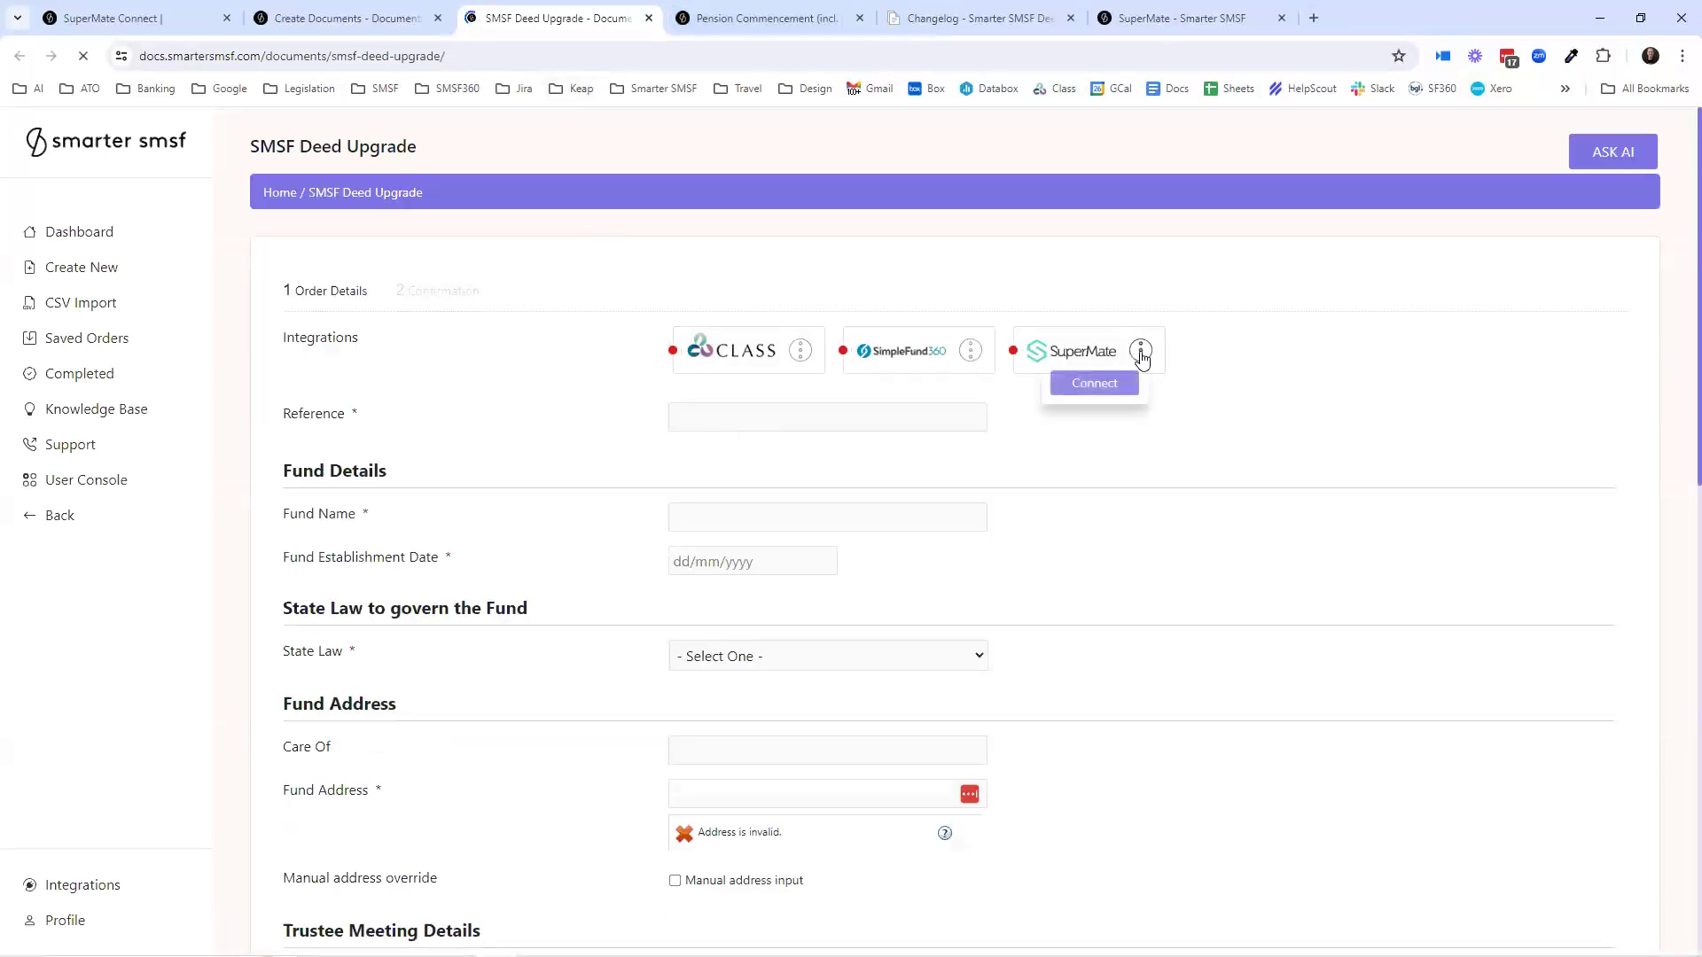
{"action": "left_click", "coordinate": [1106, 383]}
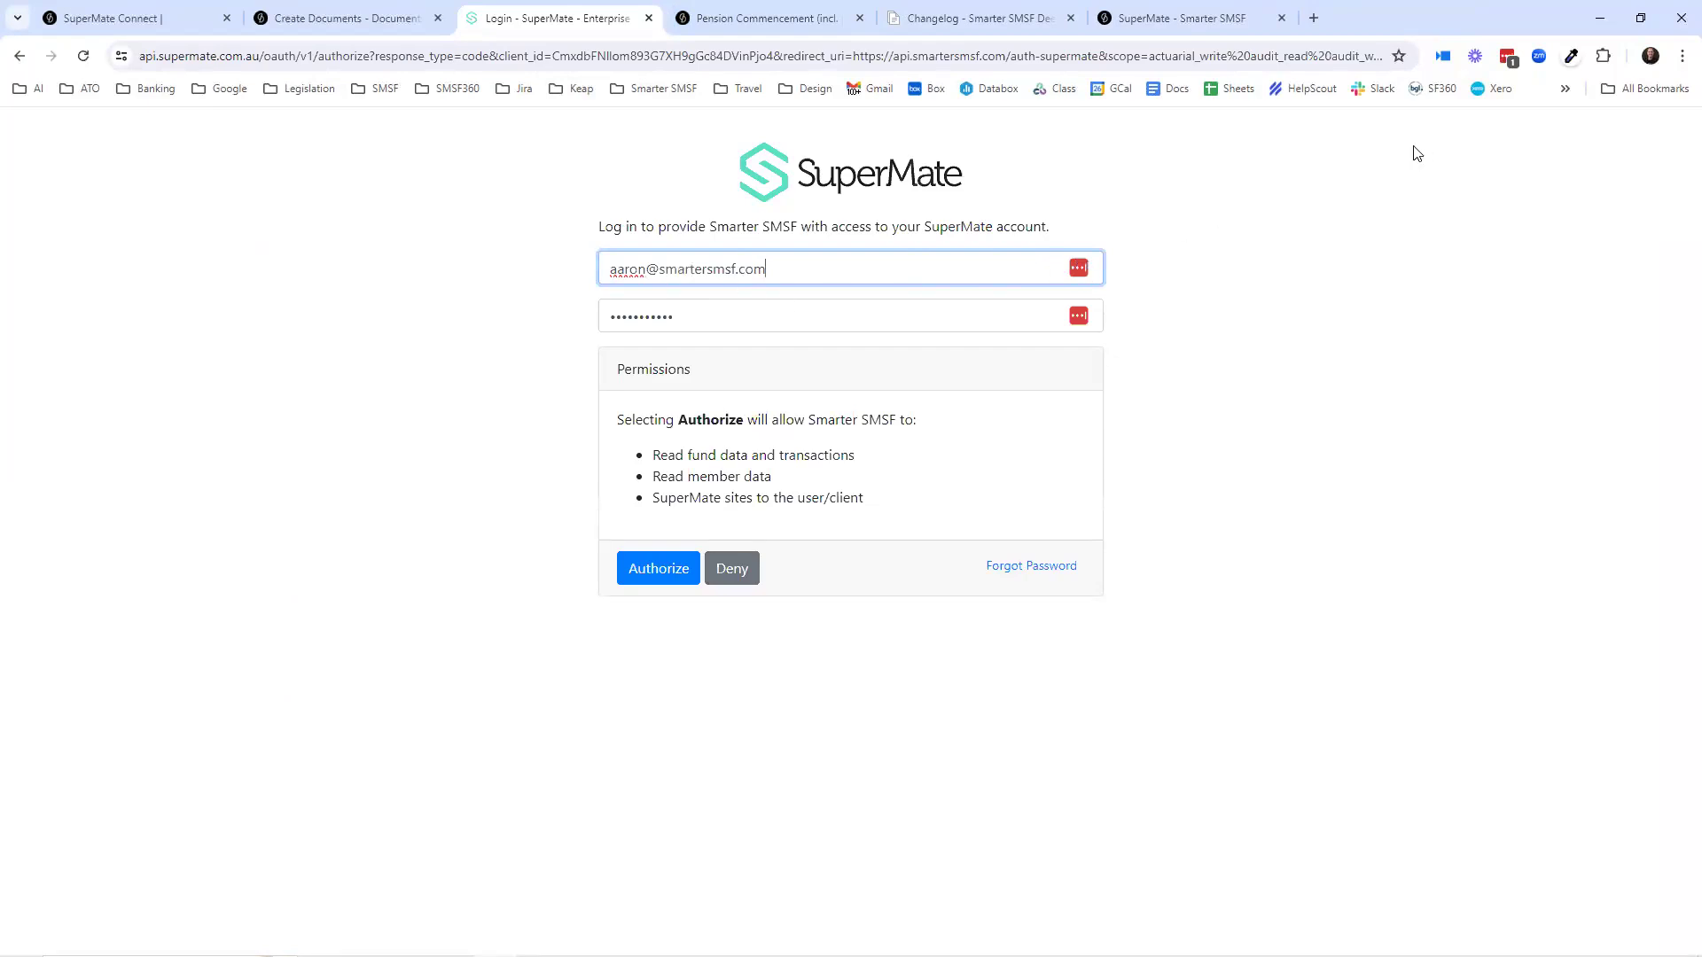
{"action": "left_click", "coordinate": [666, 571]}
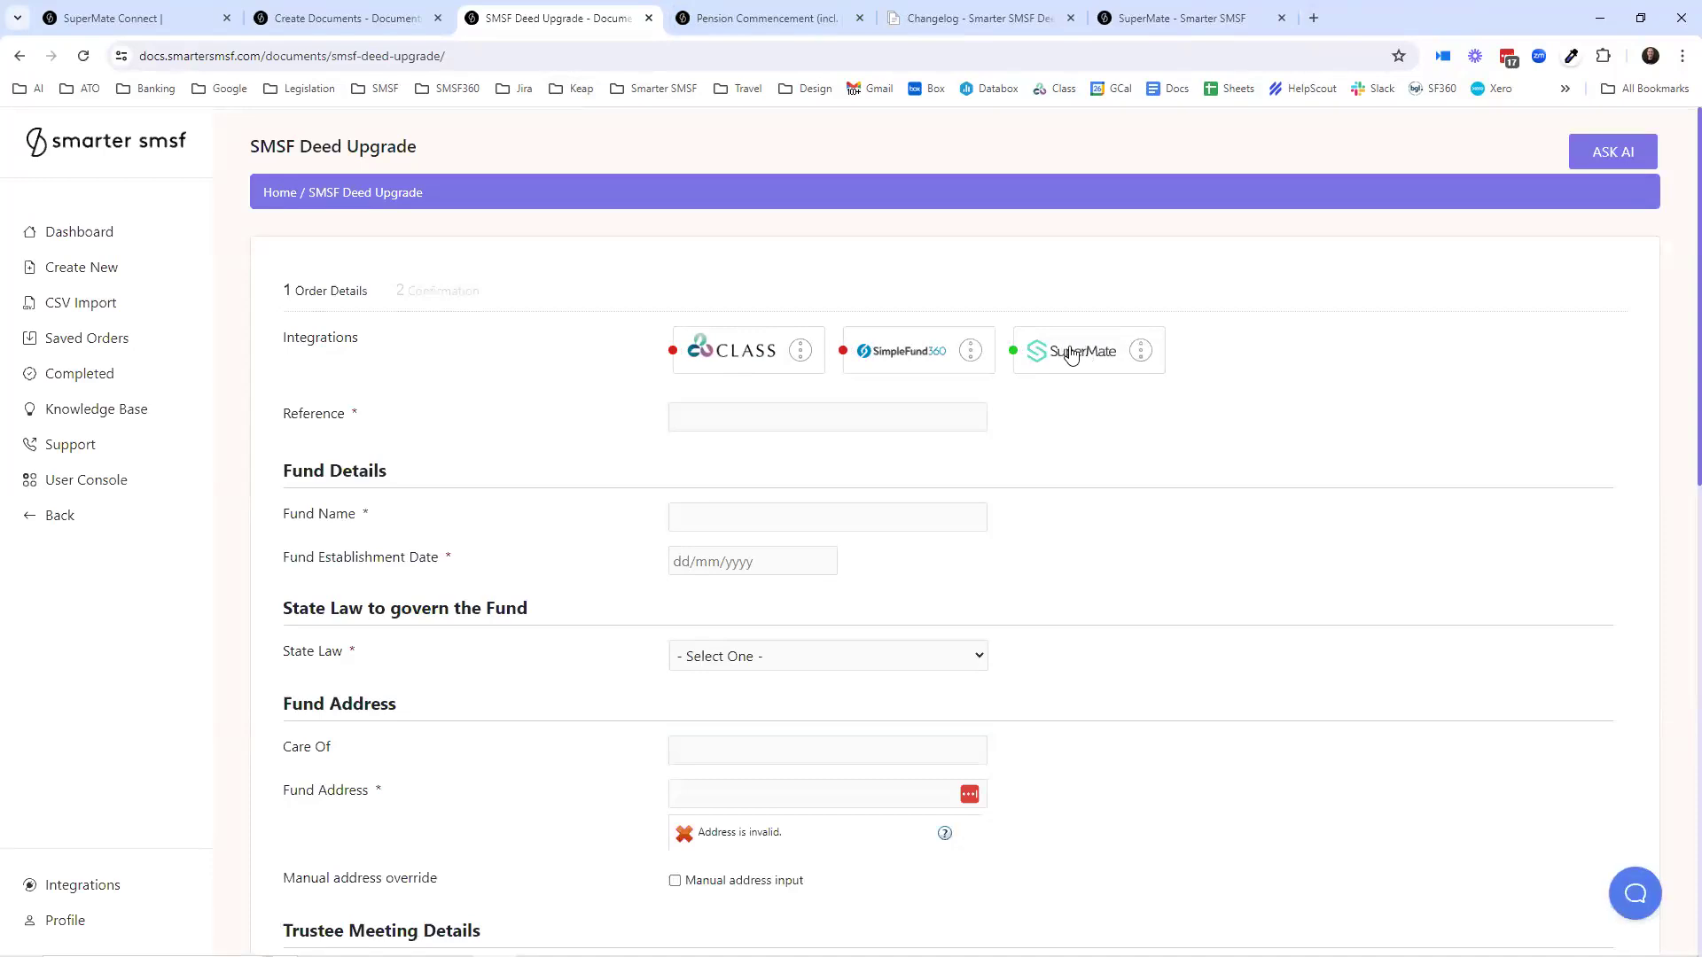
{"action": "left_click", "coordinate": [140, 891]}
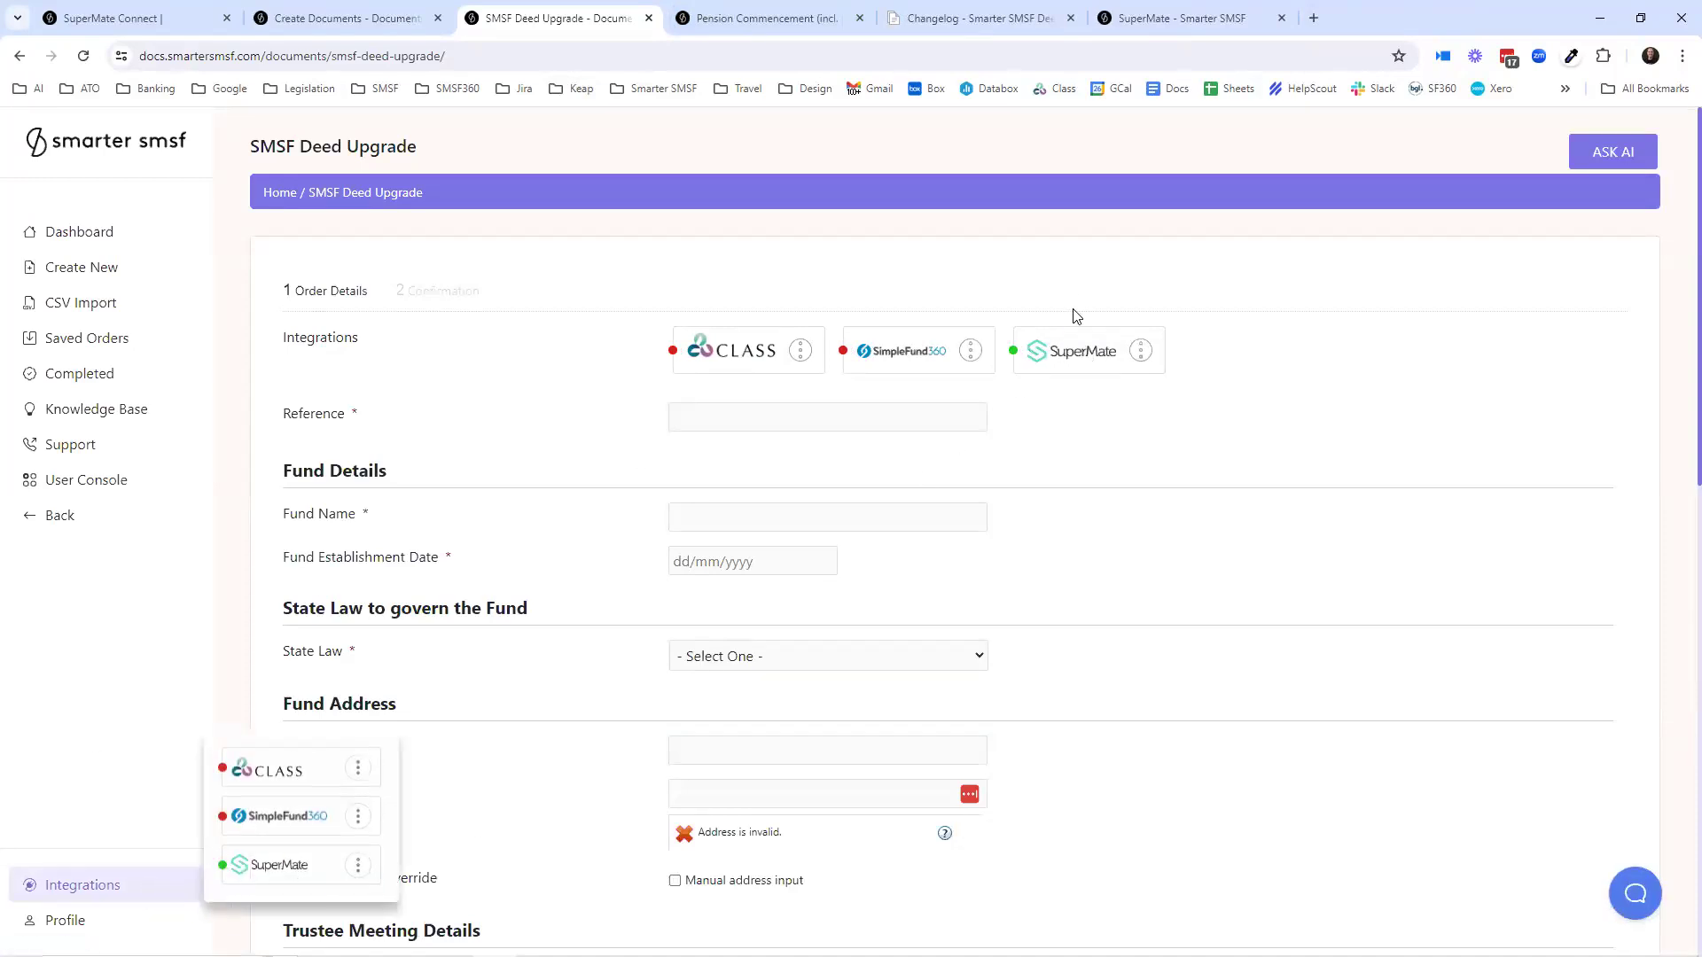
- Import SMART SUPERANNUATION FUND from the Smarter SMSF site in SuperMate into the deed upgrade form
{"action": "left_click", "coordinate": [1082, 354]}
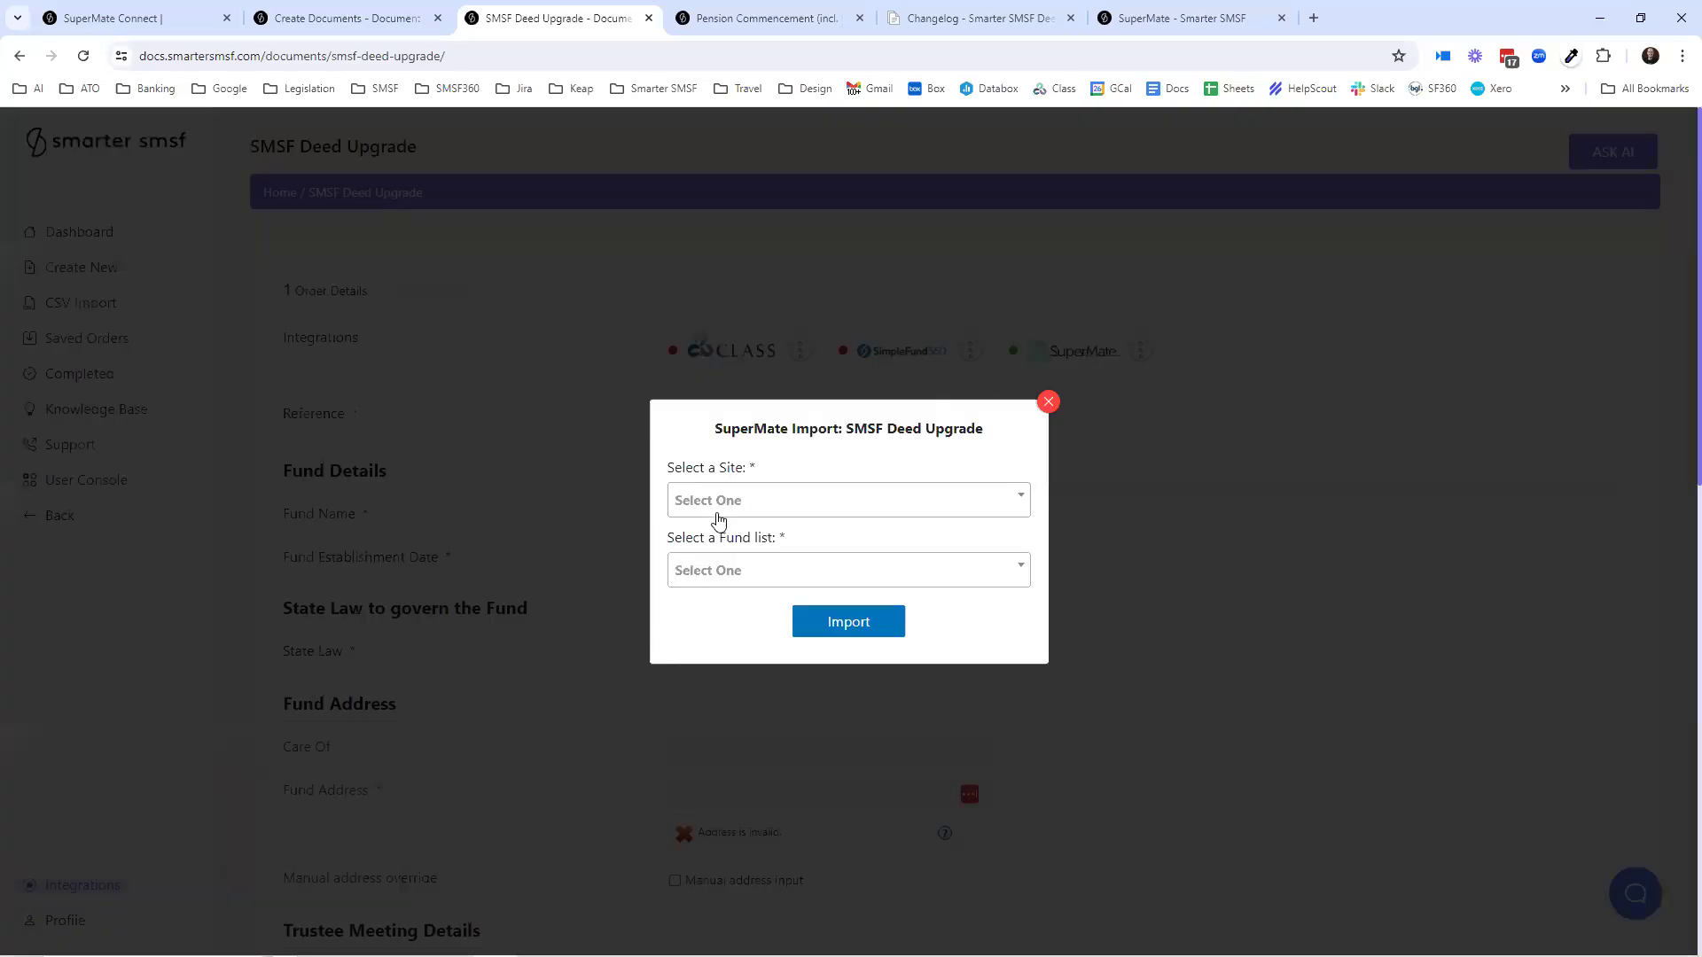
{"action": "left_click", "coordinate": [767, 507]}
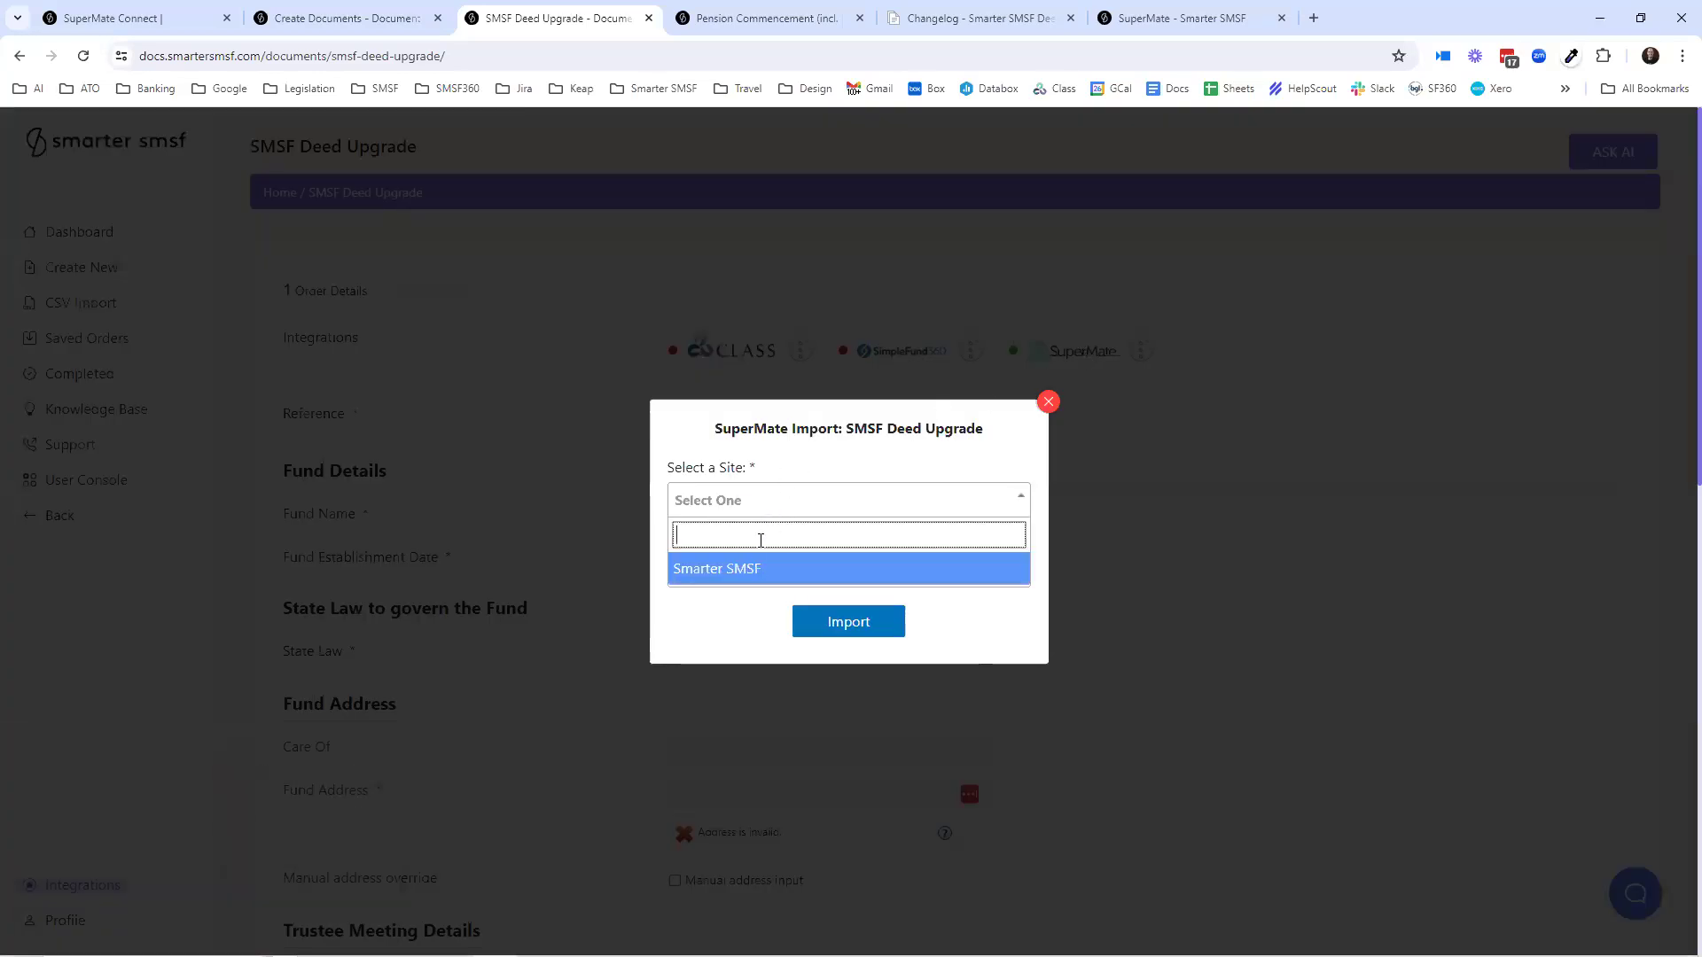
{"action": "left_click", "coordinate": [758, 572]}
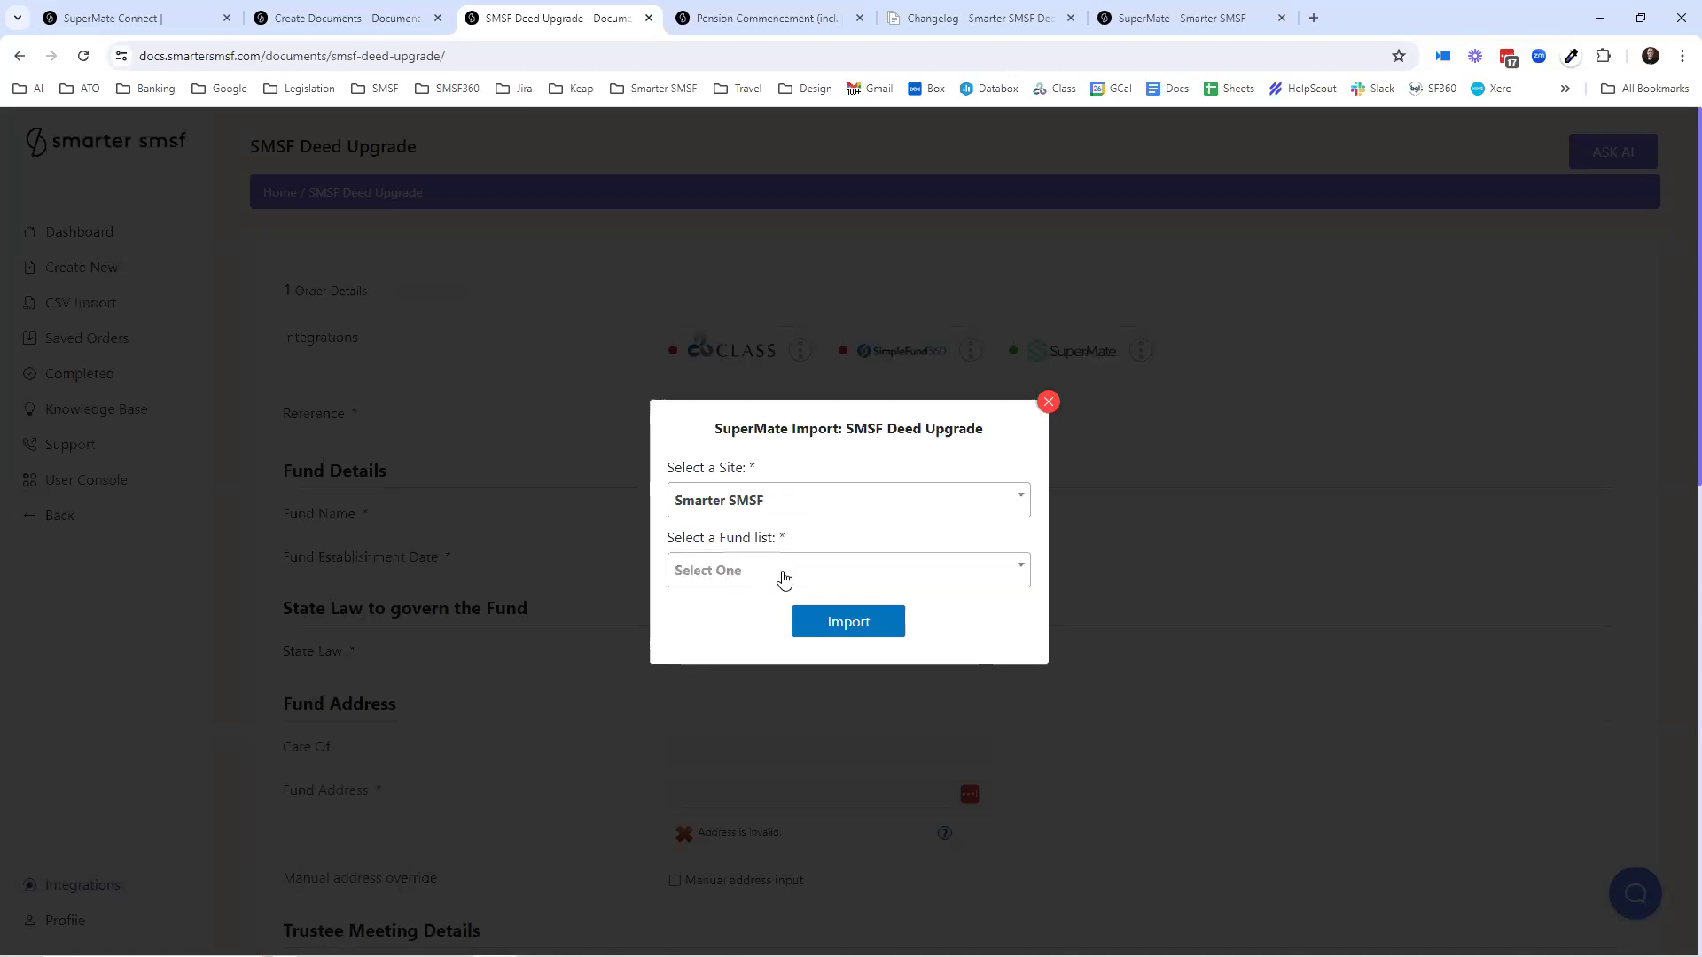
{"action": "left_click", "coordinate": [784, 582]}
{"action": "scroll", "coordinate": [787, 660], "scroll_direction": "down", "scroll_amount": 3}
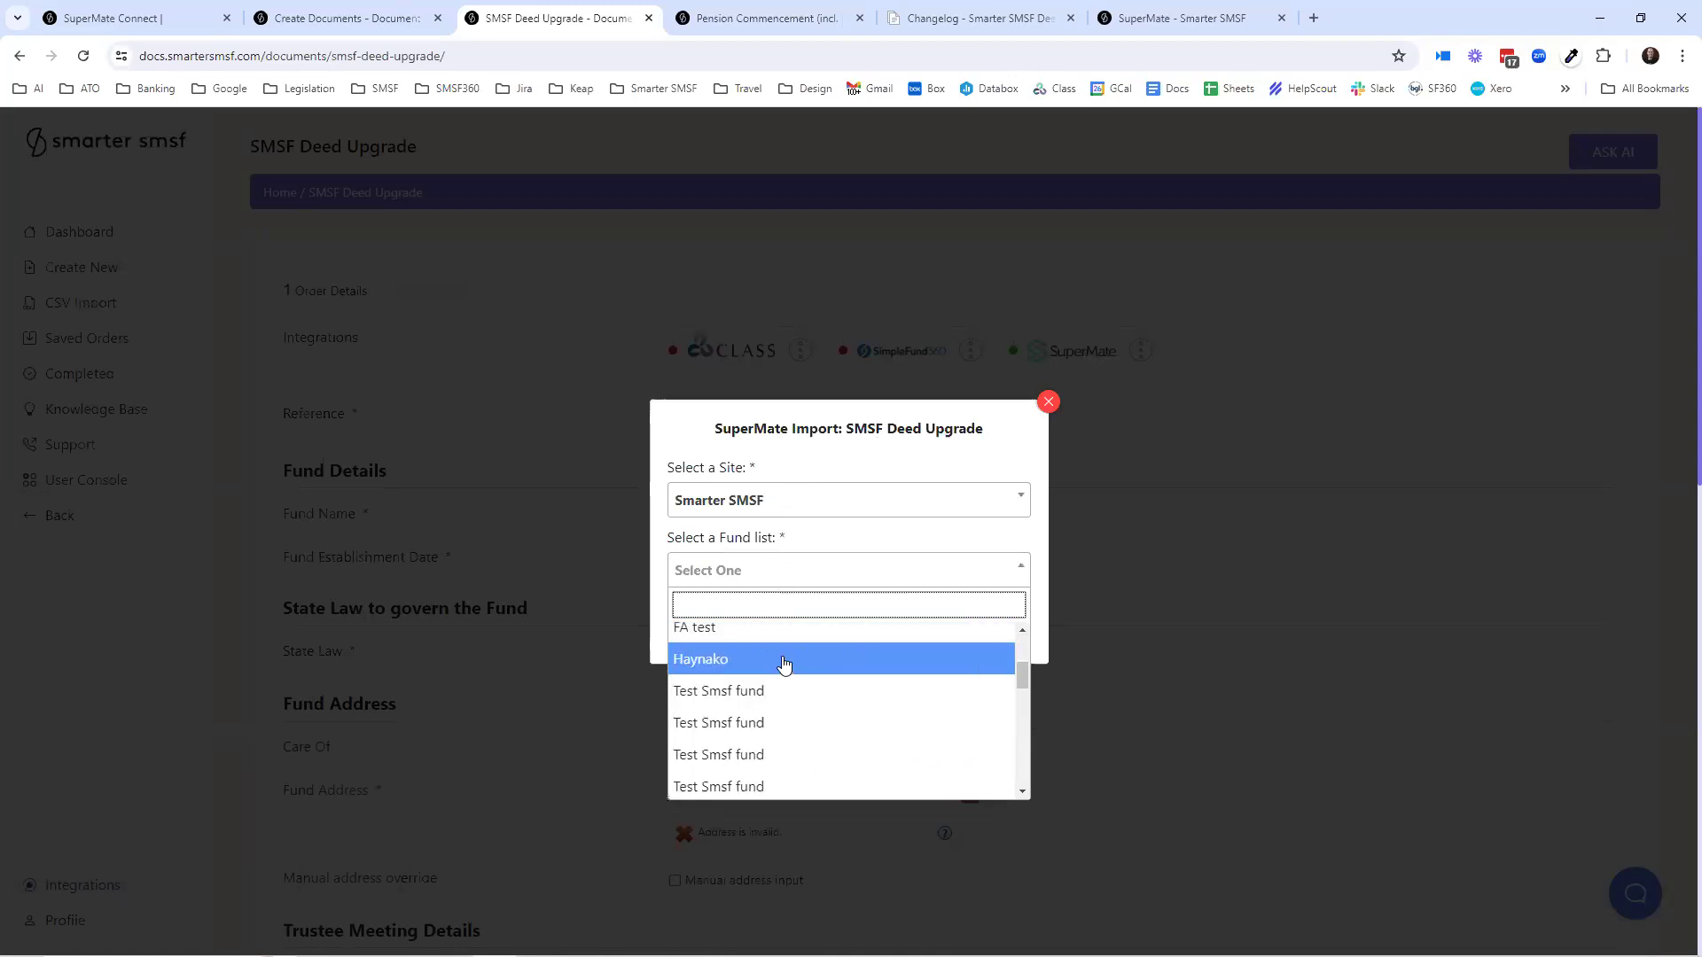
{"action": "scroll", "coordinate": [789, 669], "scroll_direction": "down", "scroll_amount": 5}
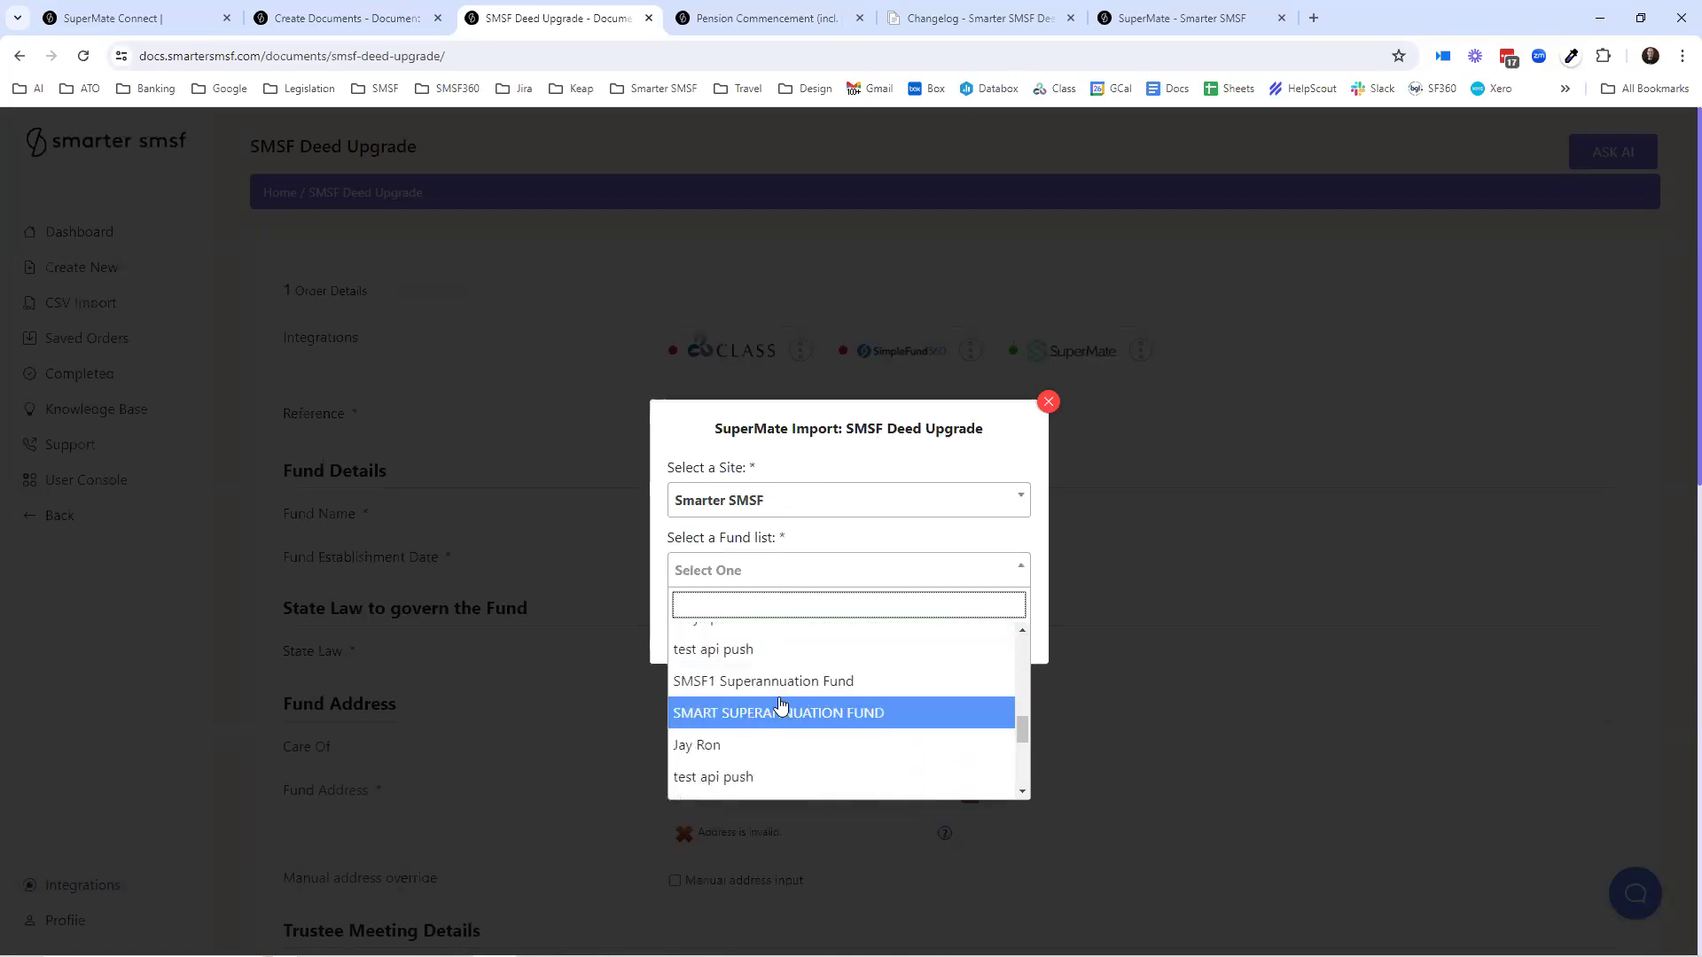
{"action": "left_click", "coordinate": [781, 713]}
{"action": "left_click", "coordinate": [862, 625]}
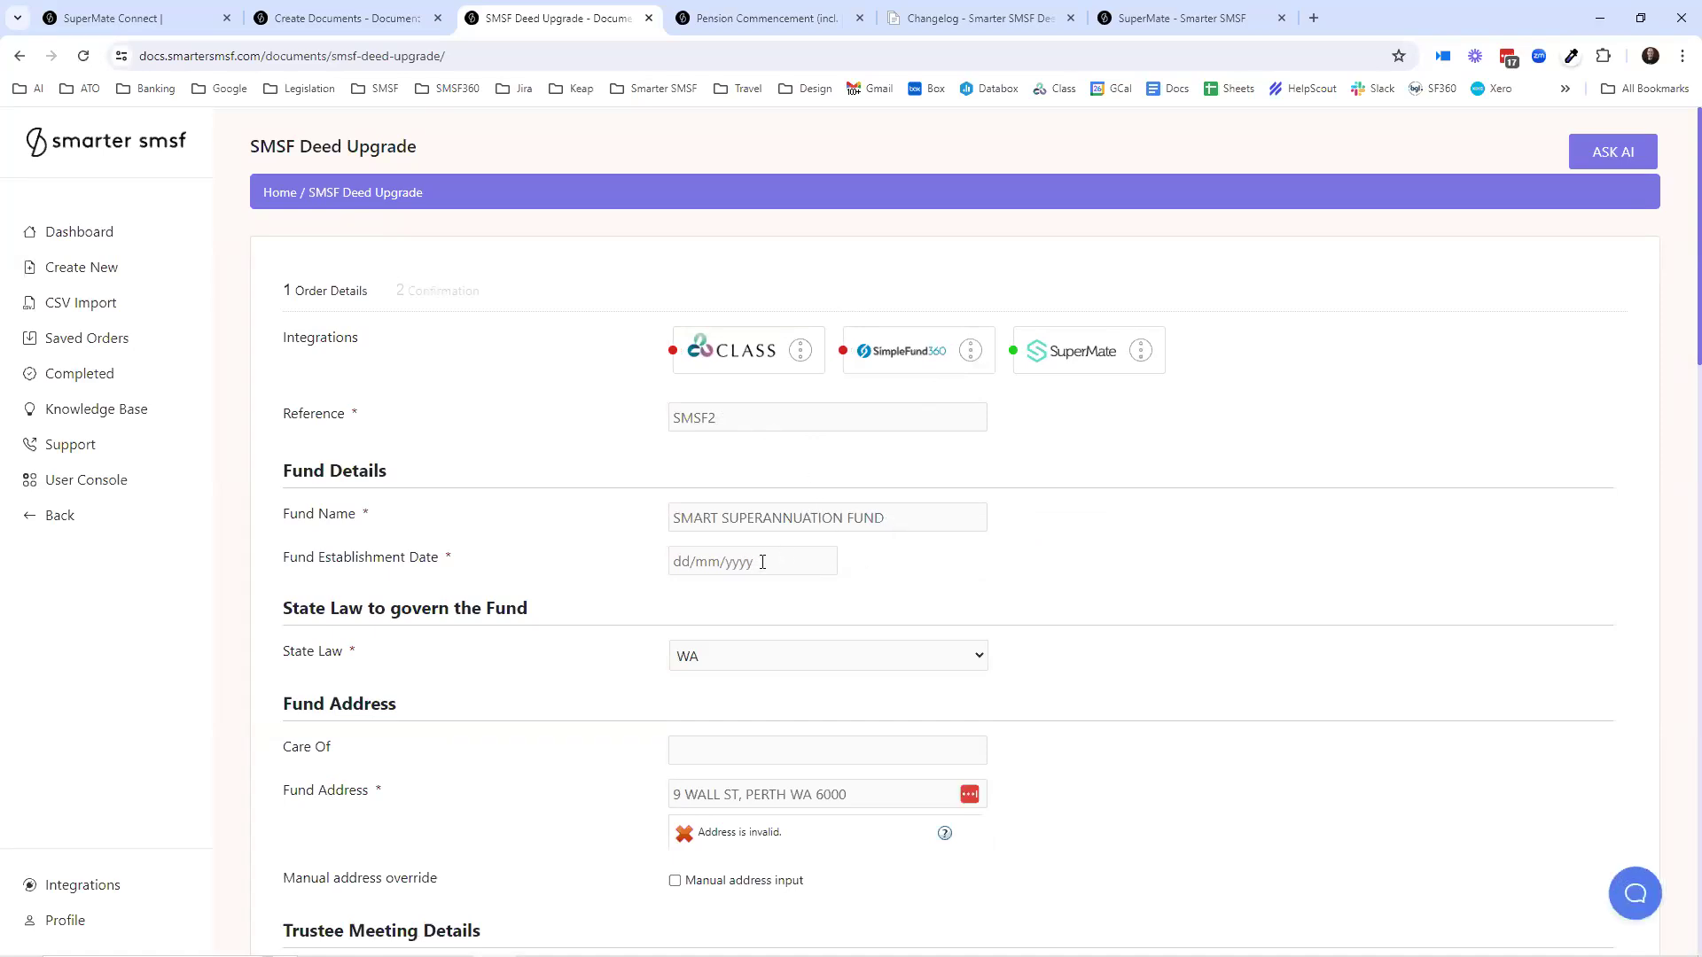
- Set the Fund Establishment Date to 04/06/2024
{"action": "left_click", "coordinate": [734, 564]}
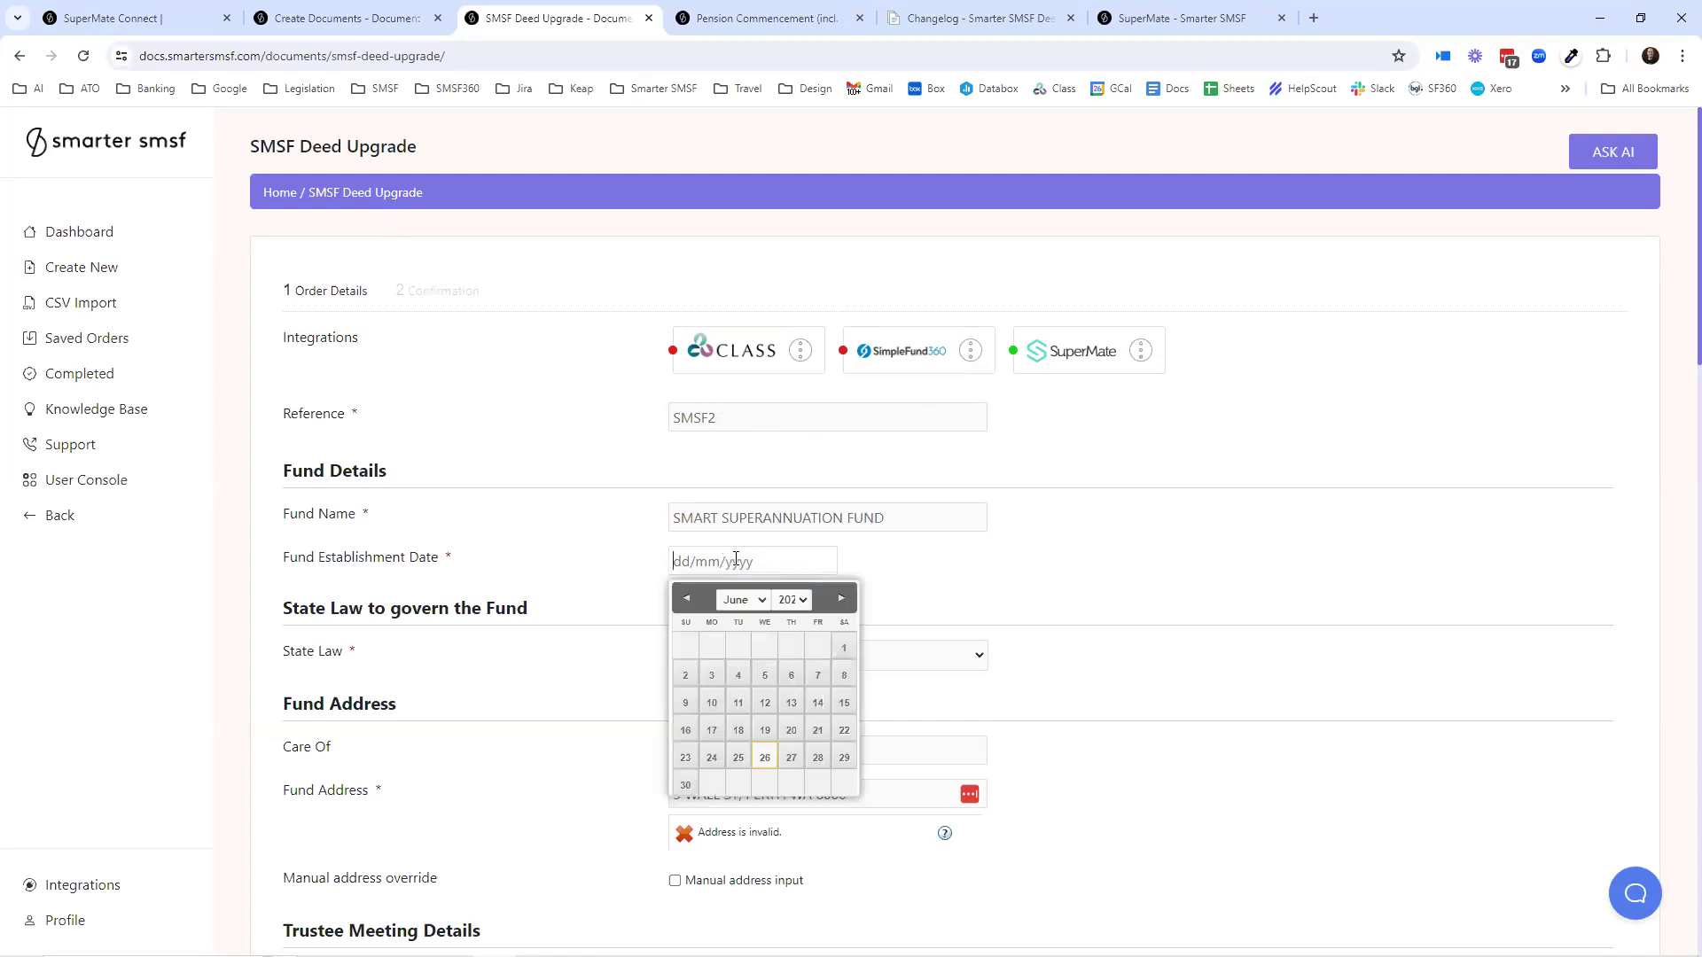
{"action": "left_click", "coordinate": [738, 676]}
- Remove the suburb, state and postcode from the fund address and choose the second suggested address, in QLD
{"action": "scroll", "coordinate": [870, 554], "scroll_direction": "down", "scroll_amount": 2}
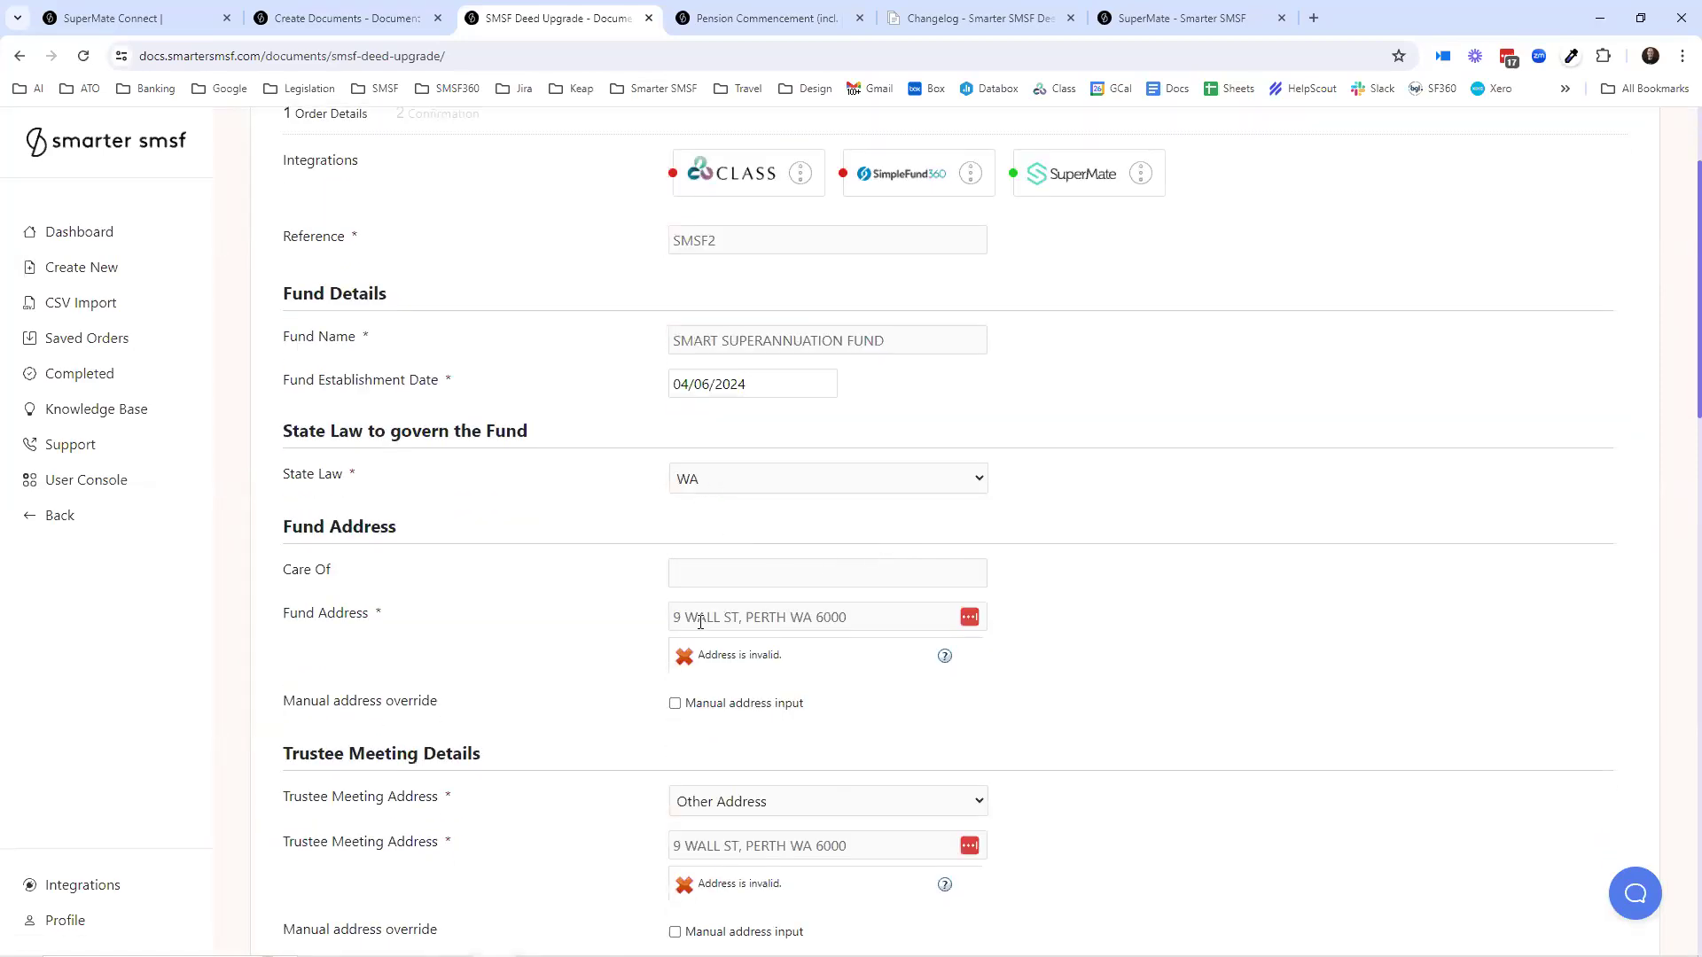
{"action": "left_click_drag", "start_coordinate": [683, 617], "coordinate": [854, 617]}
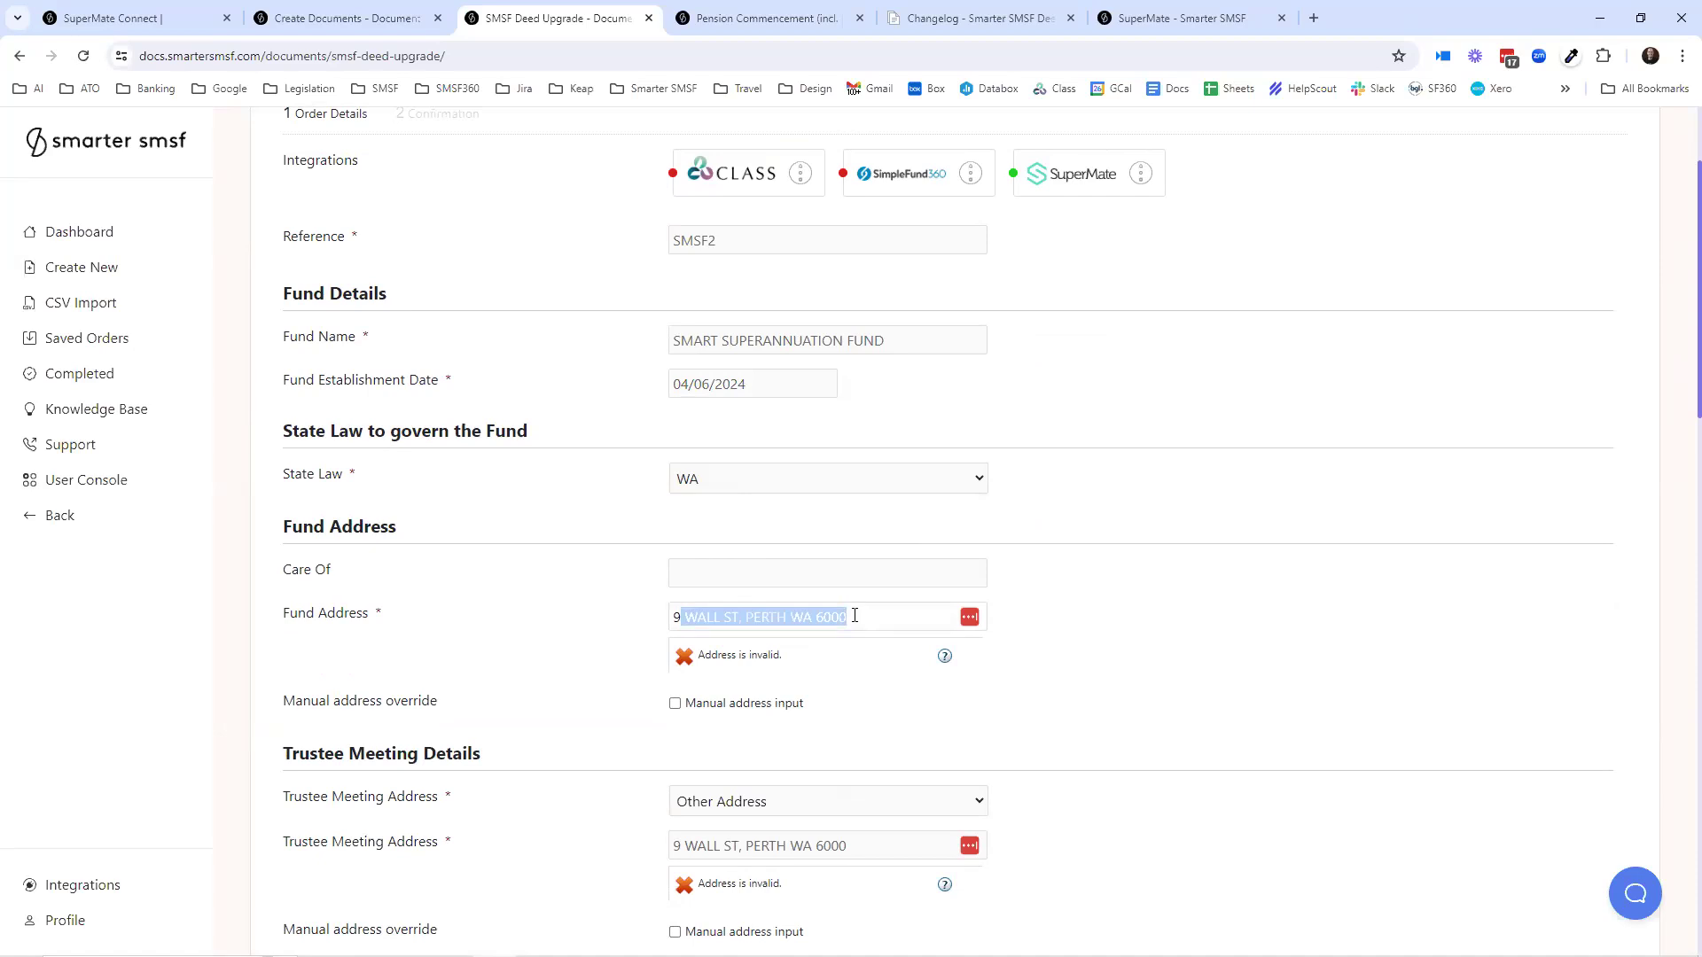
{"action": "left_click", "coordinate": [854, 616]}
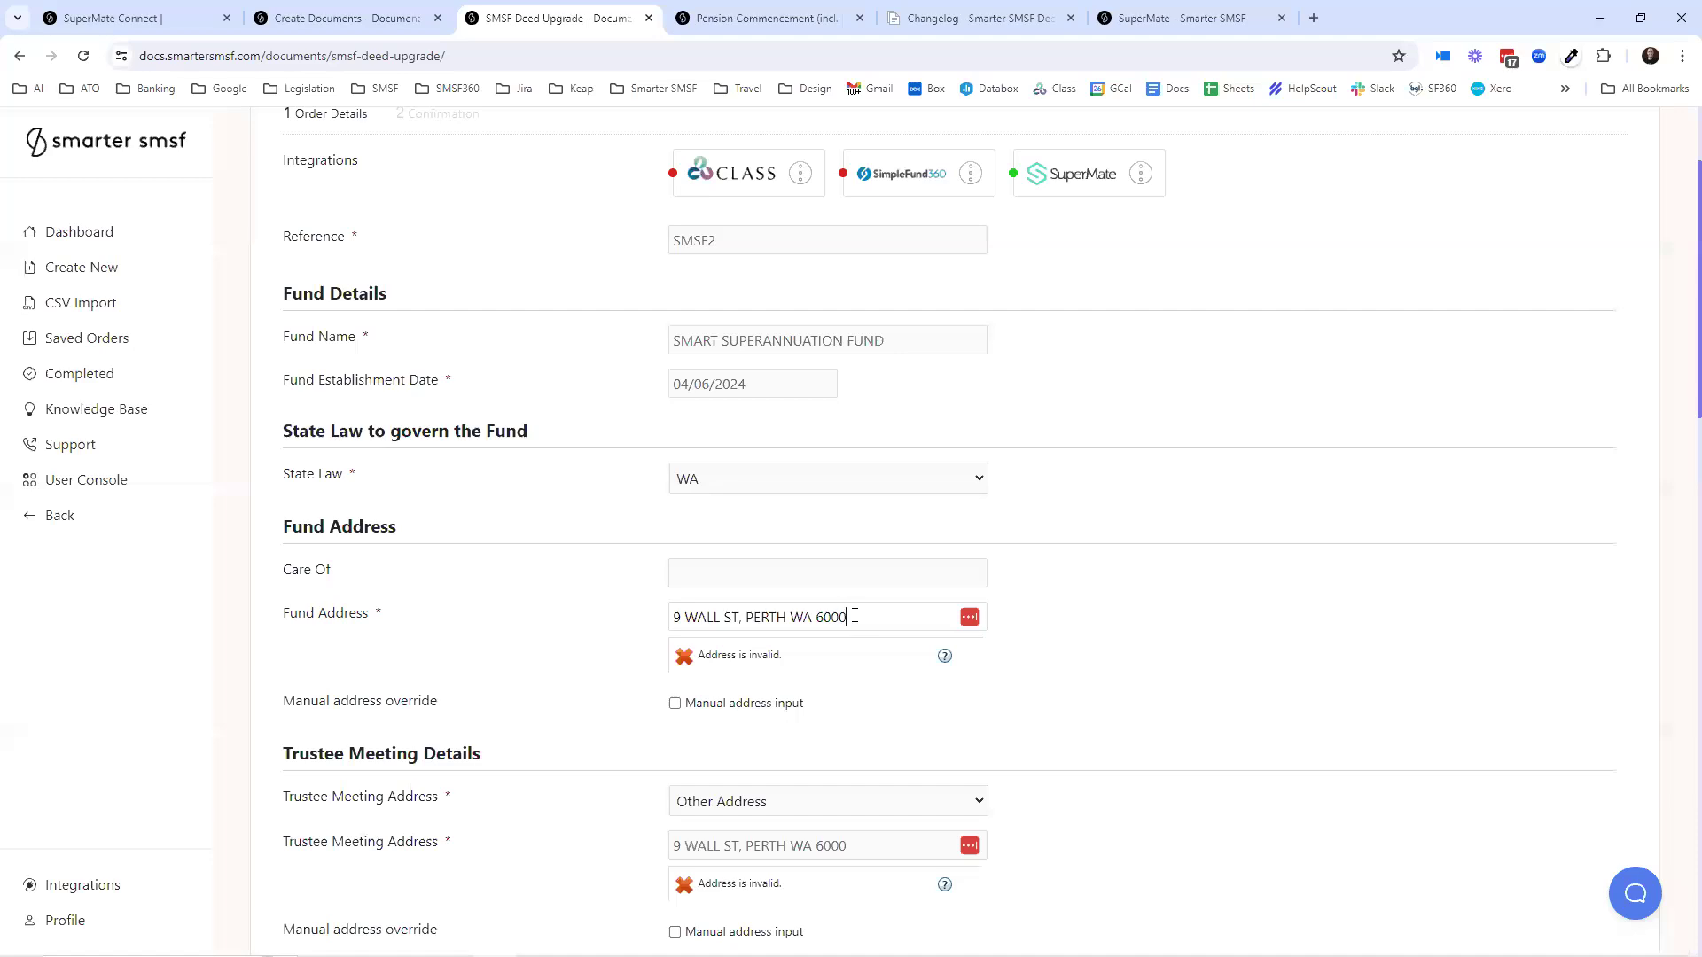
{"action": "key", "text": "shift+Left"}
{"action": "key", "text": "shift+Left"}
{"action": "key", "text": "shift+Left"}
{"action": "key", "text": "shift+Left"}
{"action": "key", "text": "shift+Left"}
{"action": "key", "text": "shift+Left"}
{"action": "key", "text": "shift+Left"}
{"action": "key", "text": "shift+Left"}
{"action": "key", "text": "shift+Left"}
{"action": "key", "text": "shift+Left"}
{"action": "key", "text": "shift+Left"}
{"action": "key", "text": "shift+Left"}
{"action": "key", "text": "shift+Left"}
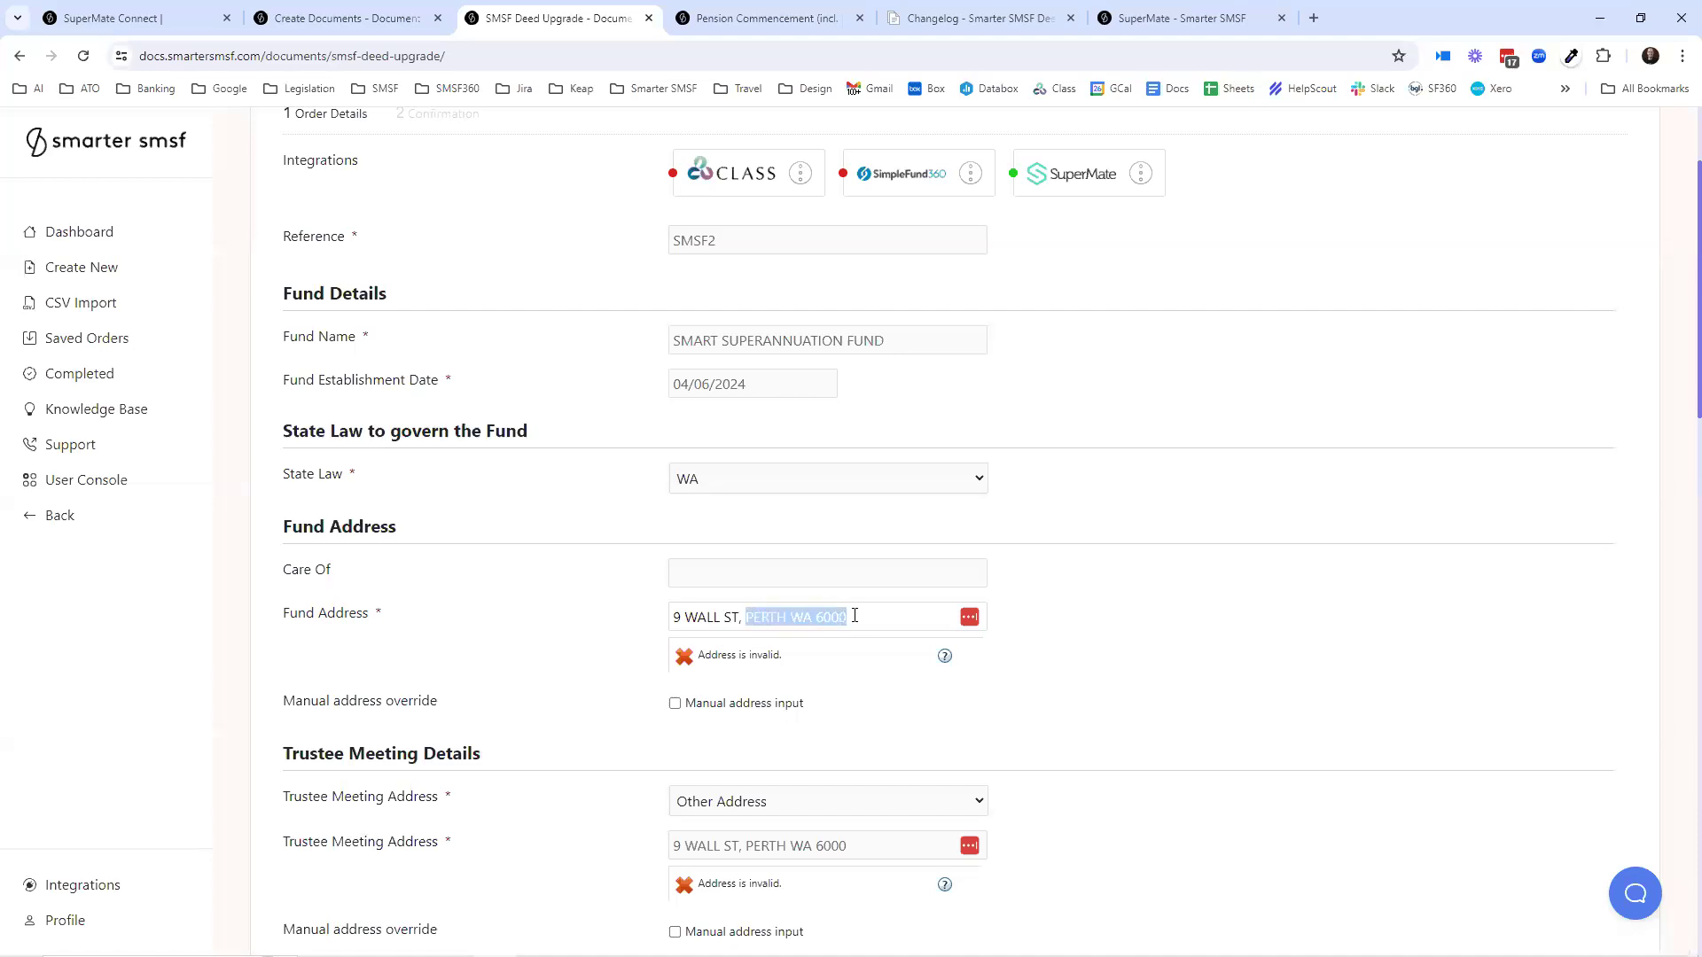
{"action": "key", "text": "BackSpace"}
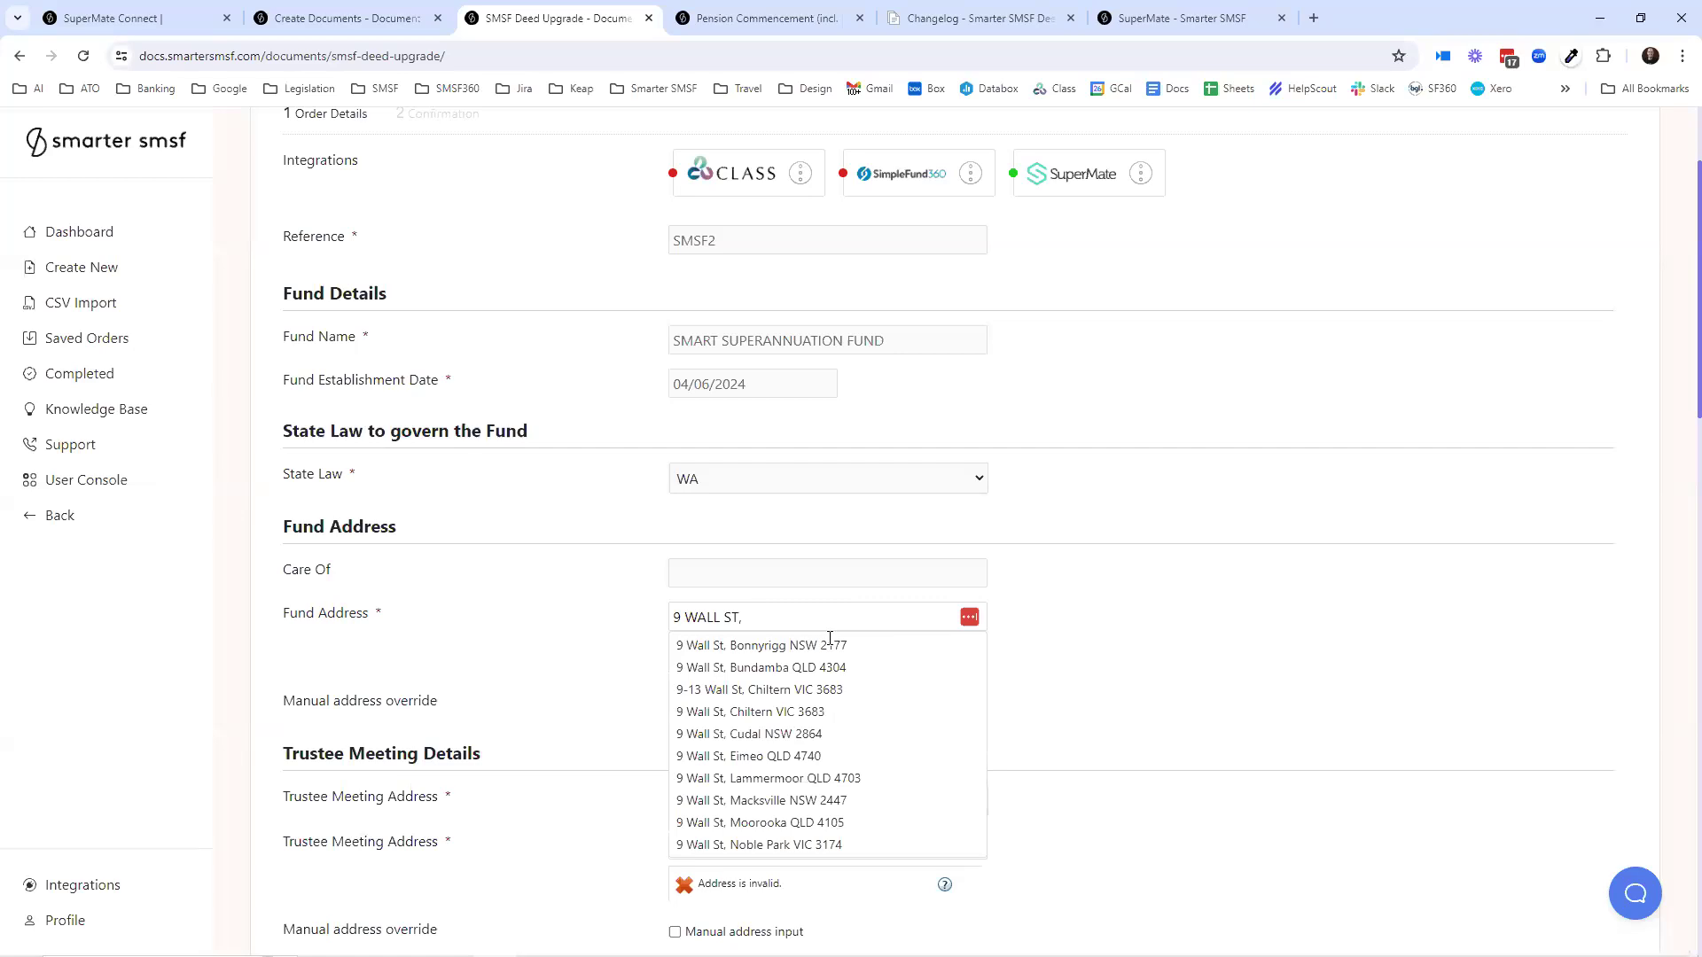
{"action": "scroll", "coordinate": [830, 756], "scroll_direction": "down", "scroll_amount": 2}
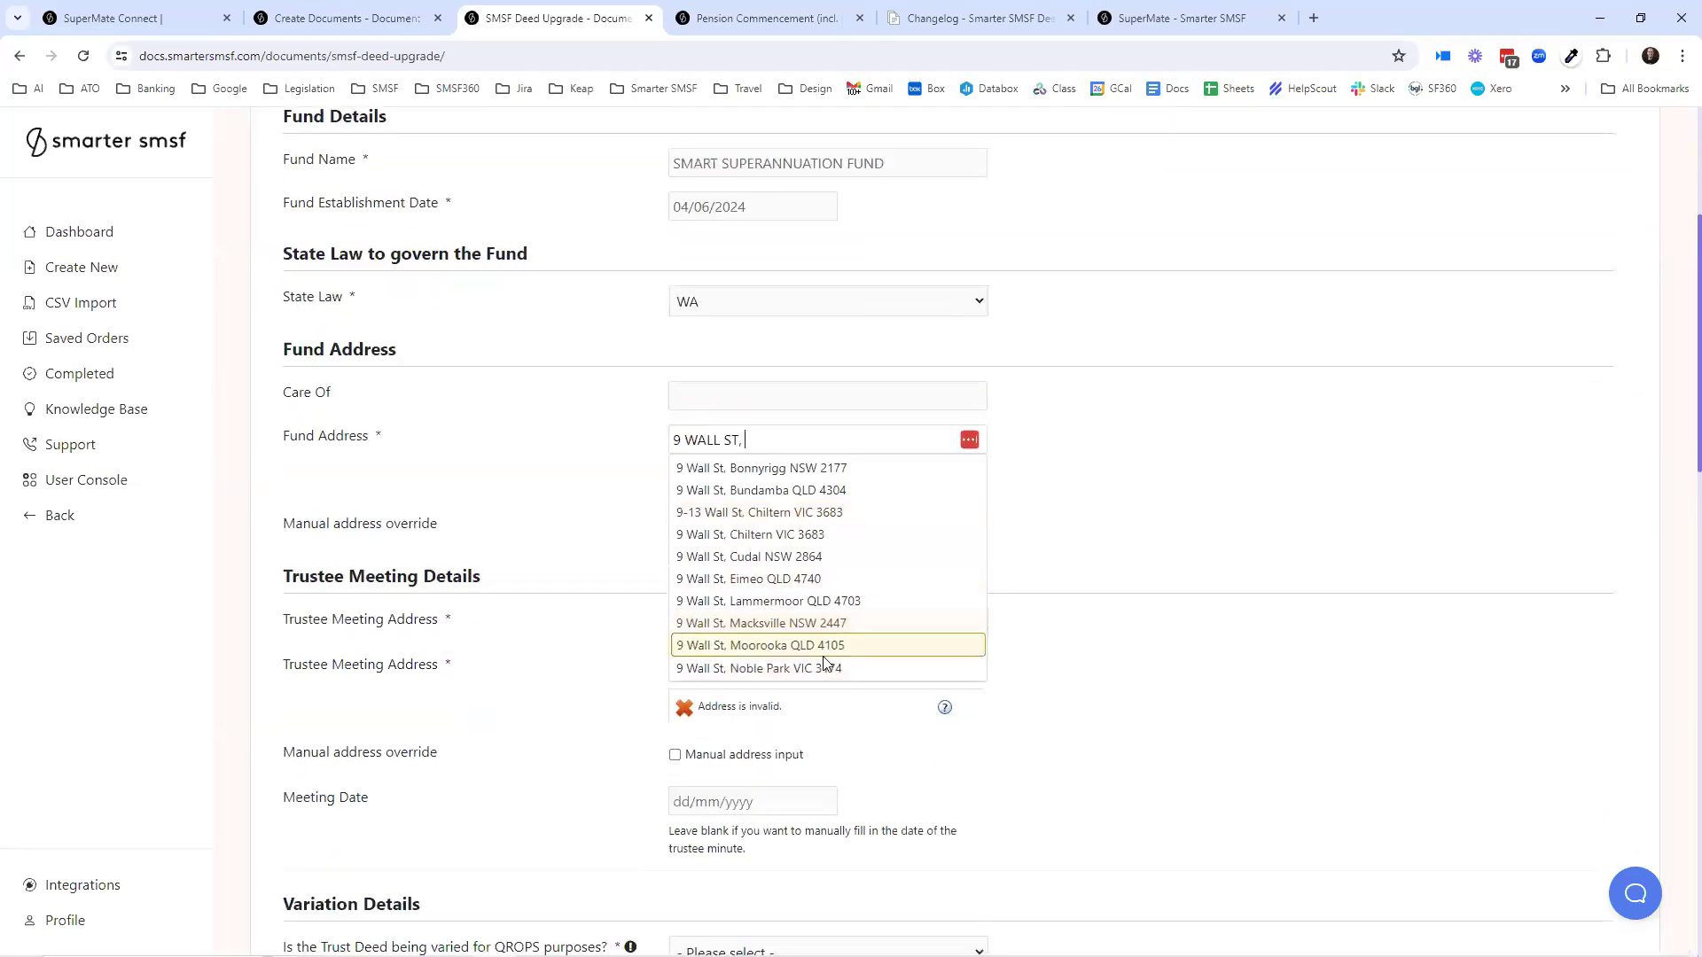
{"action": "scroll", "coordinate": [814, 549], "scroll_direction": "up", "scroll_amount": 1}
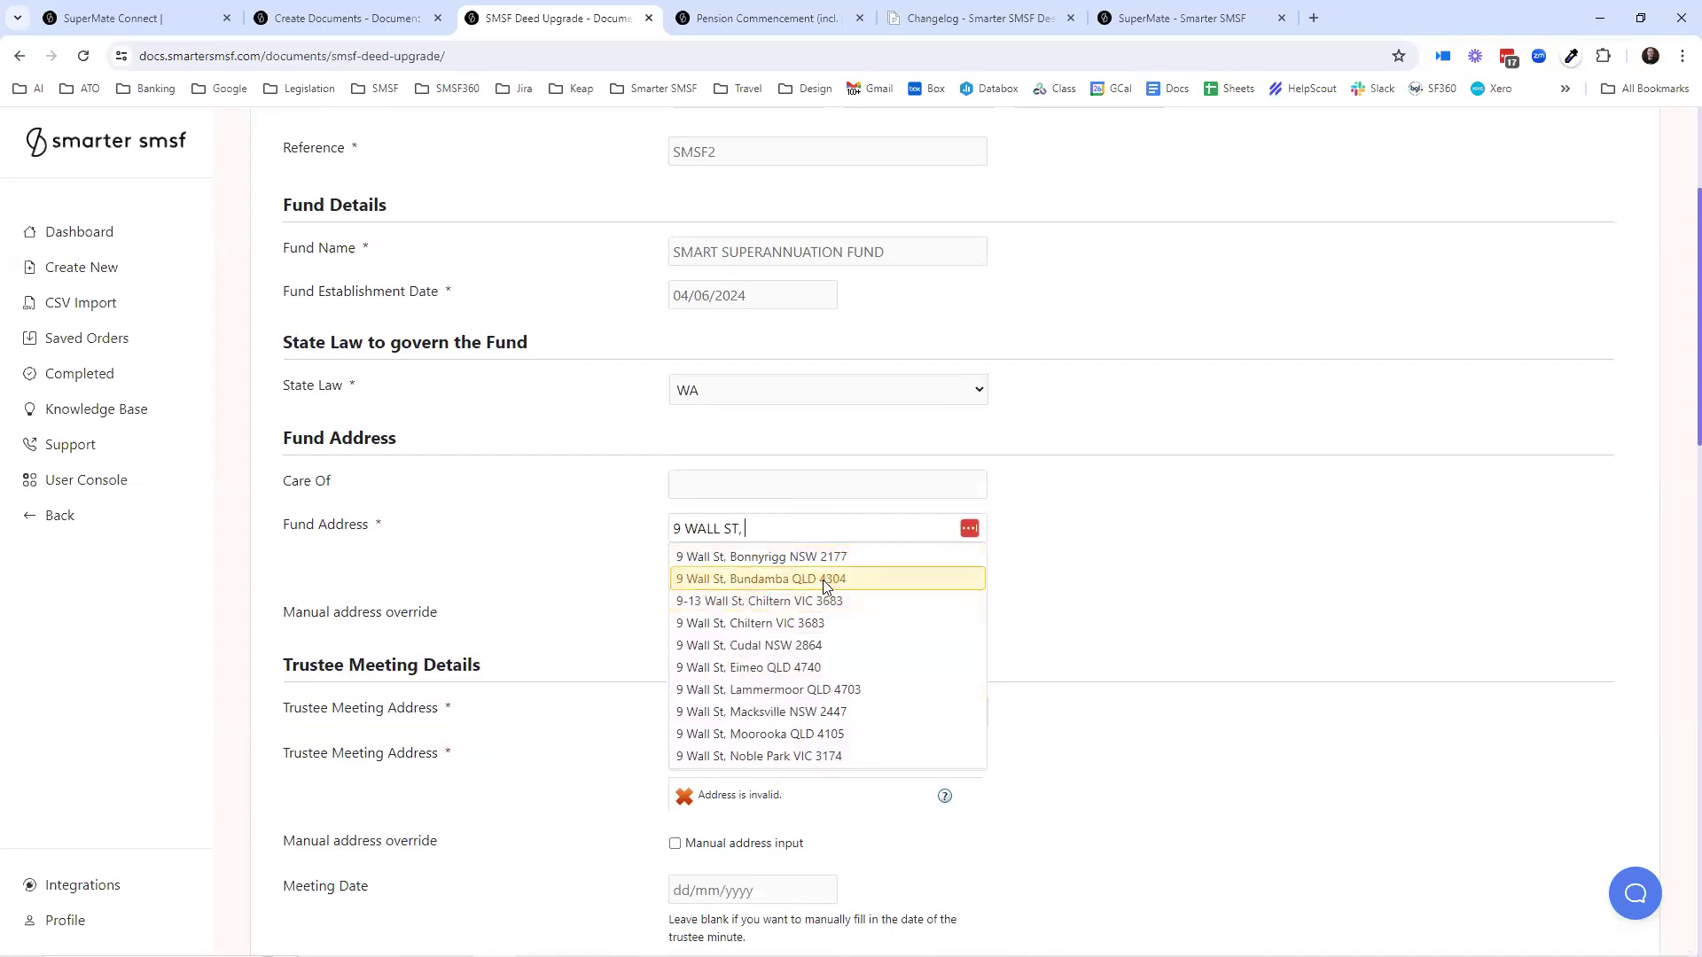
{"action": "left_click", "coordinate": [822, 580]}
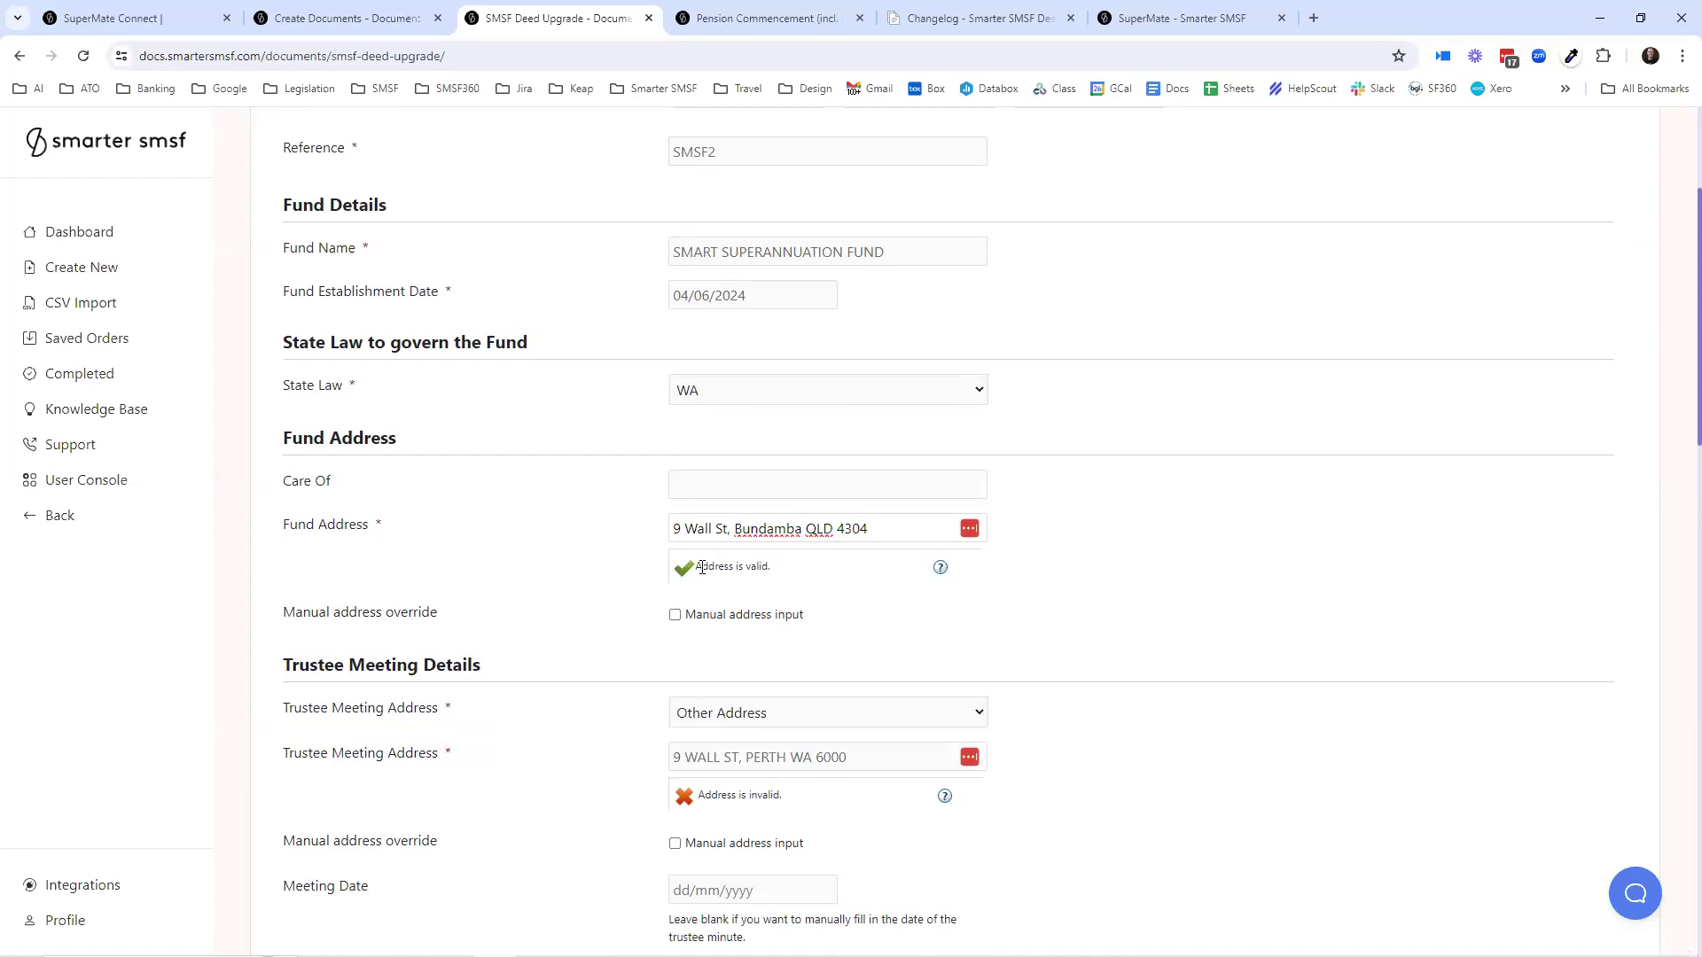
- Set the Trustee Meeting Address to the fund's corrected QLD address instead of Other Address
{"action": "scroll", "coordinate": [1030, 633], "scroll_direction": "down", "scroll_amount": 3}
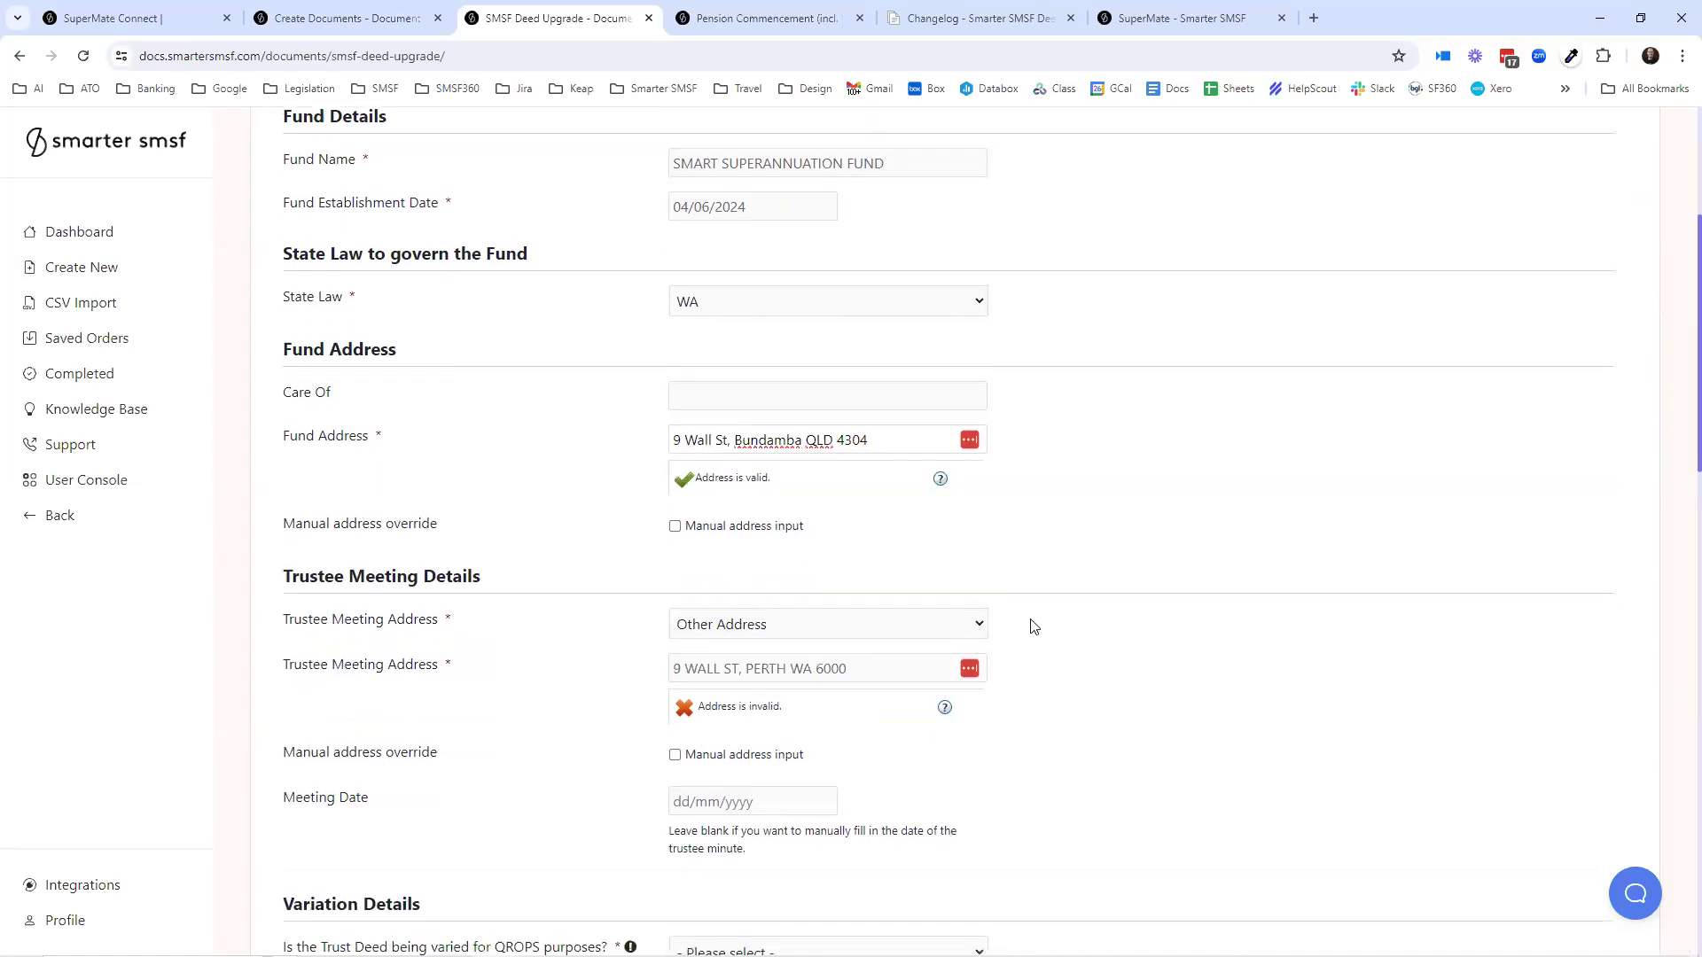
{"action": "left_click_drag", "start_coordinate": [844, 492], "coordinate": [673, 490]}
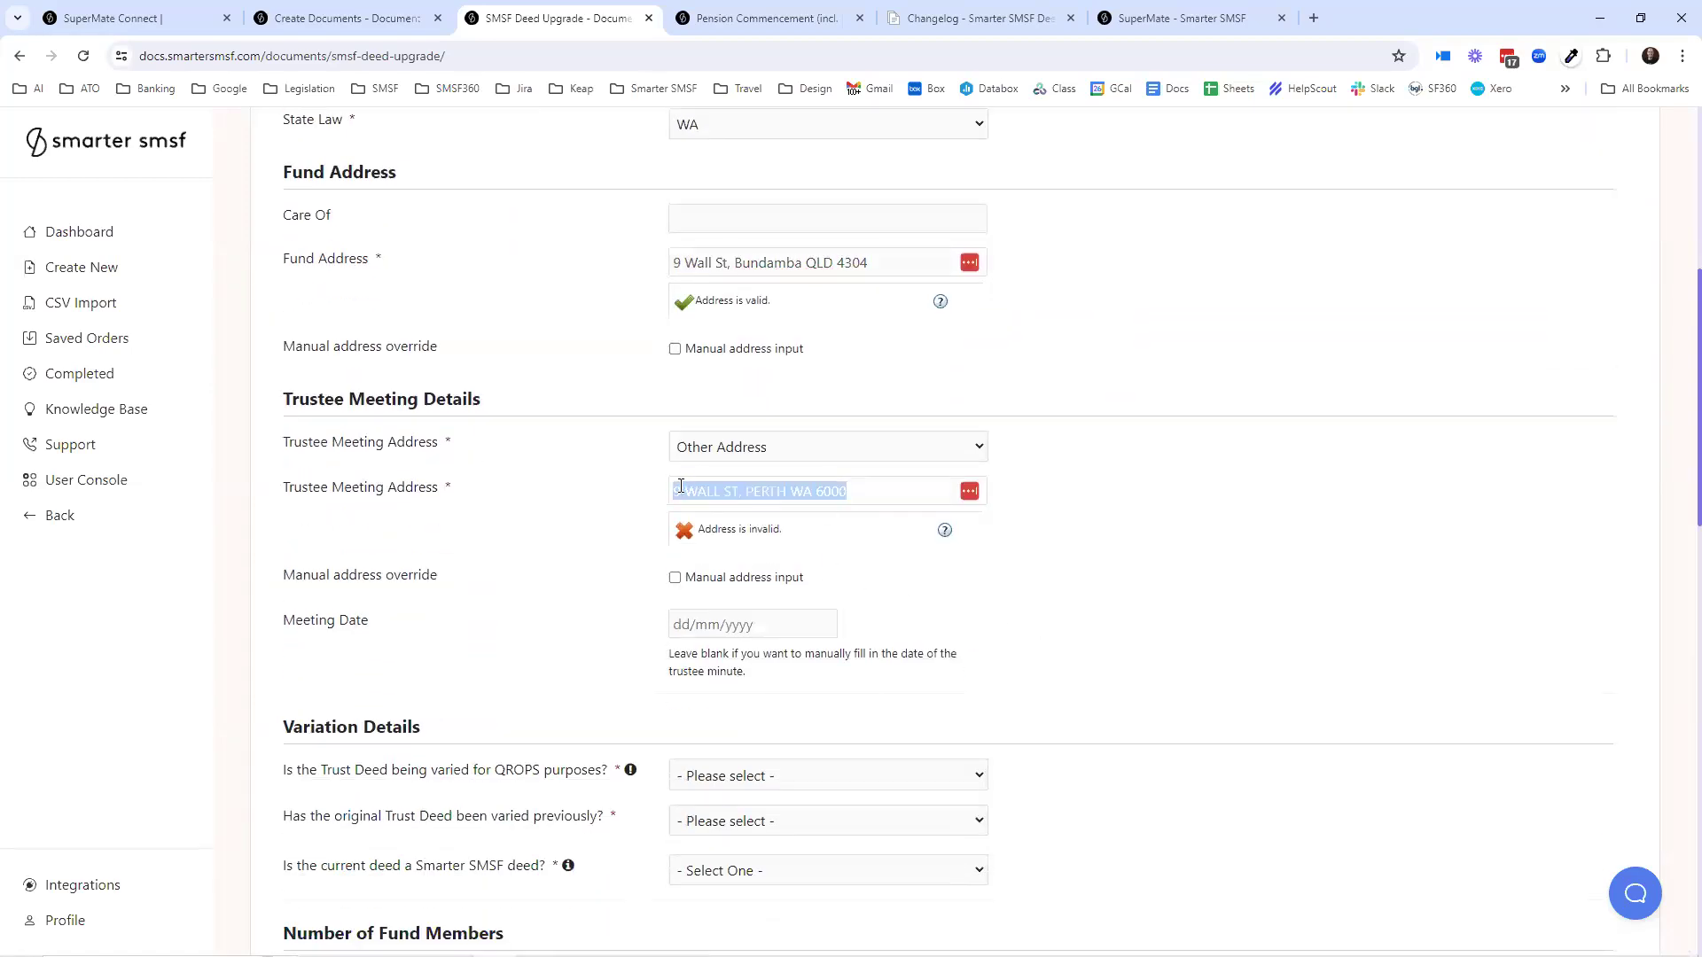
{"action": "left_click", "coordinate": [783, 449]}
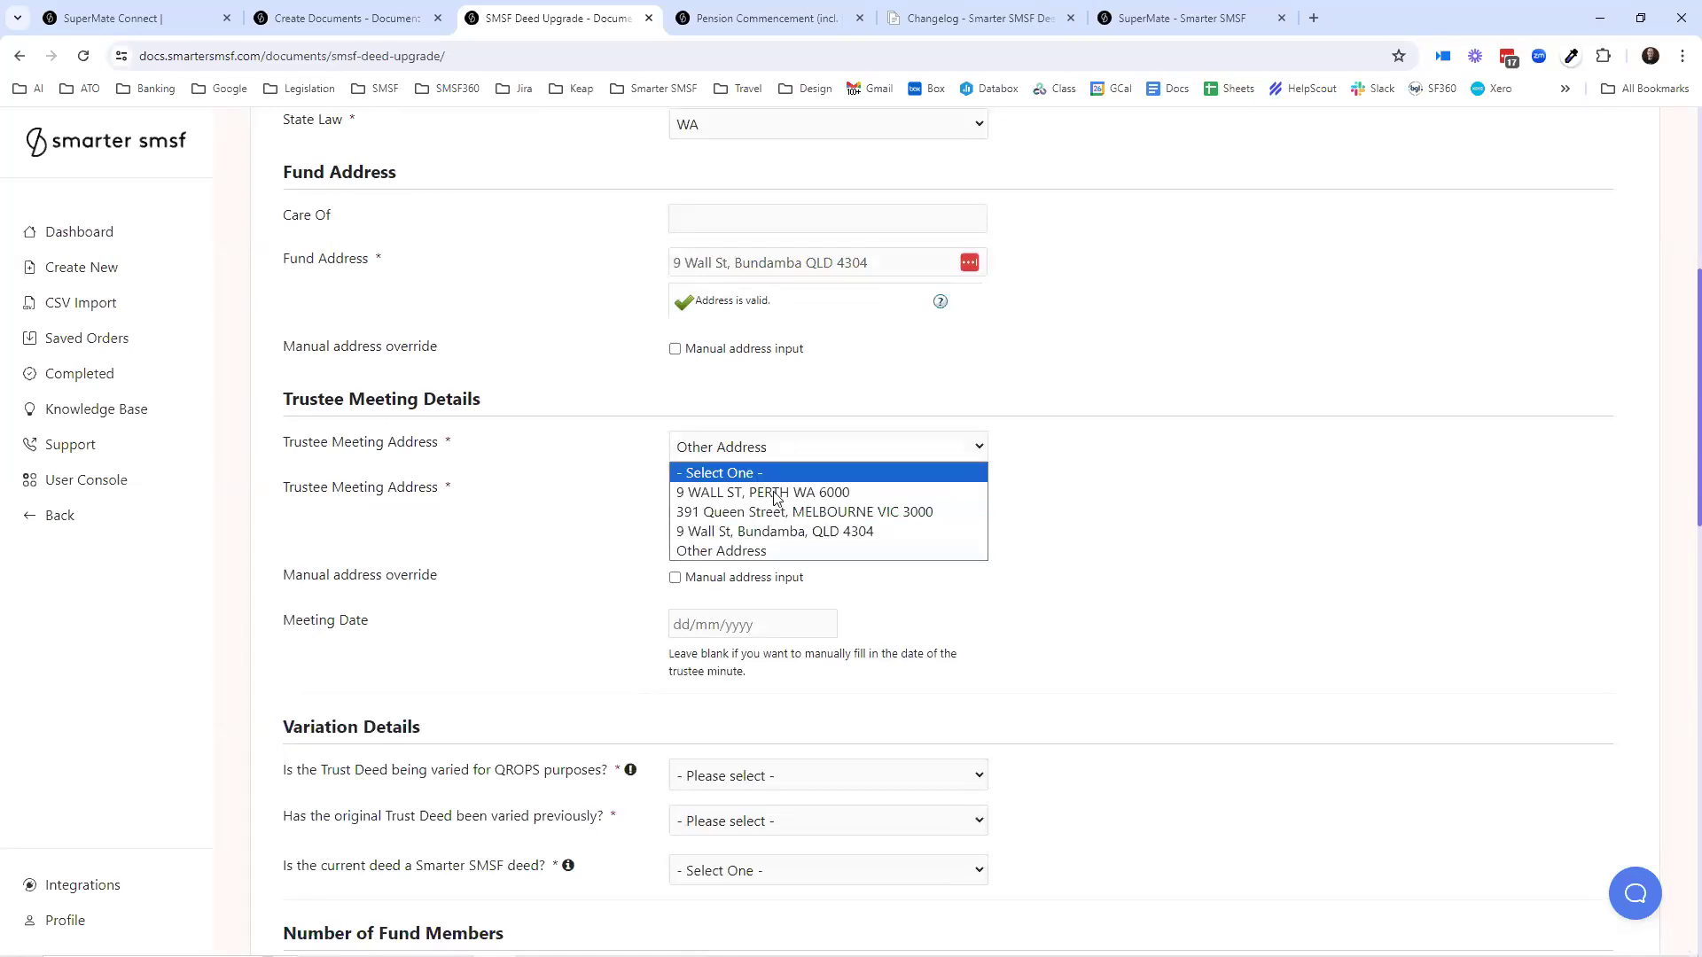
{"action": "left_click", "coordinate": [797, 532]}
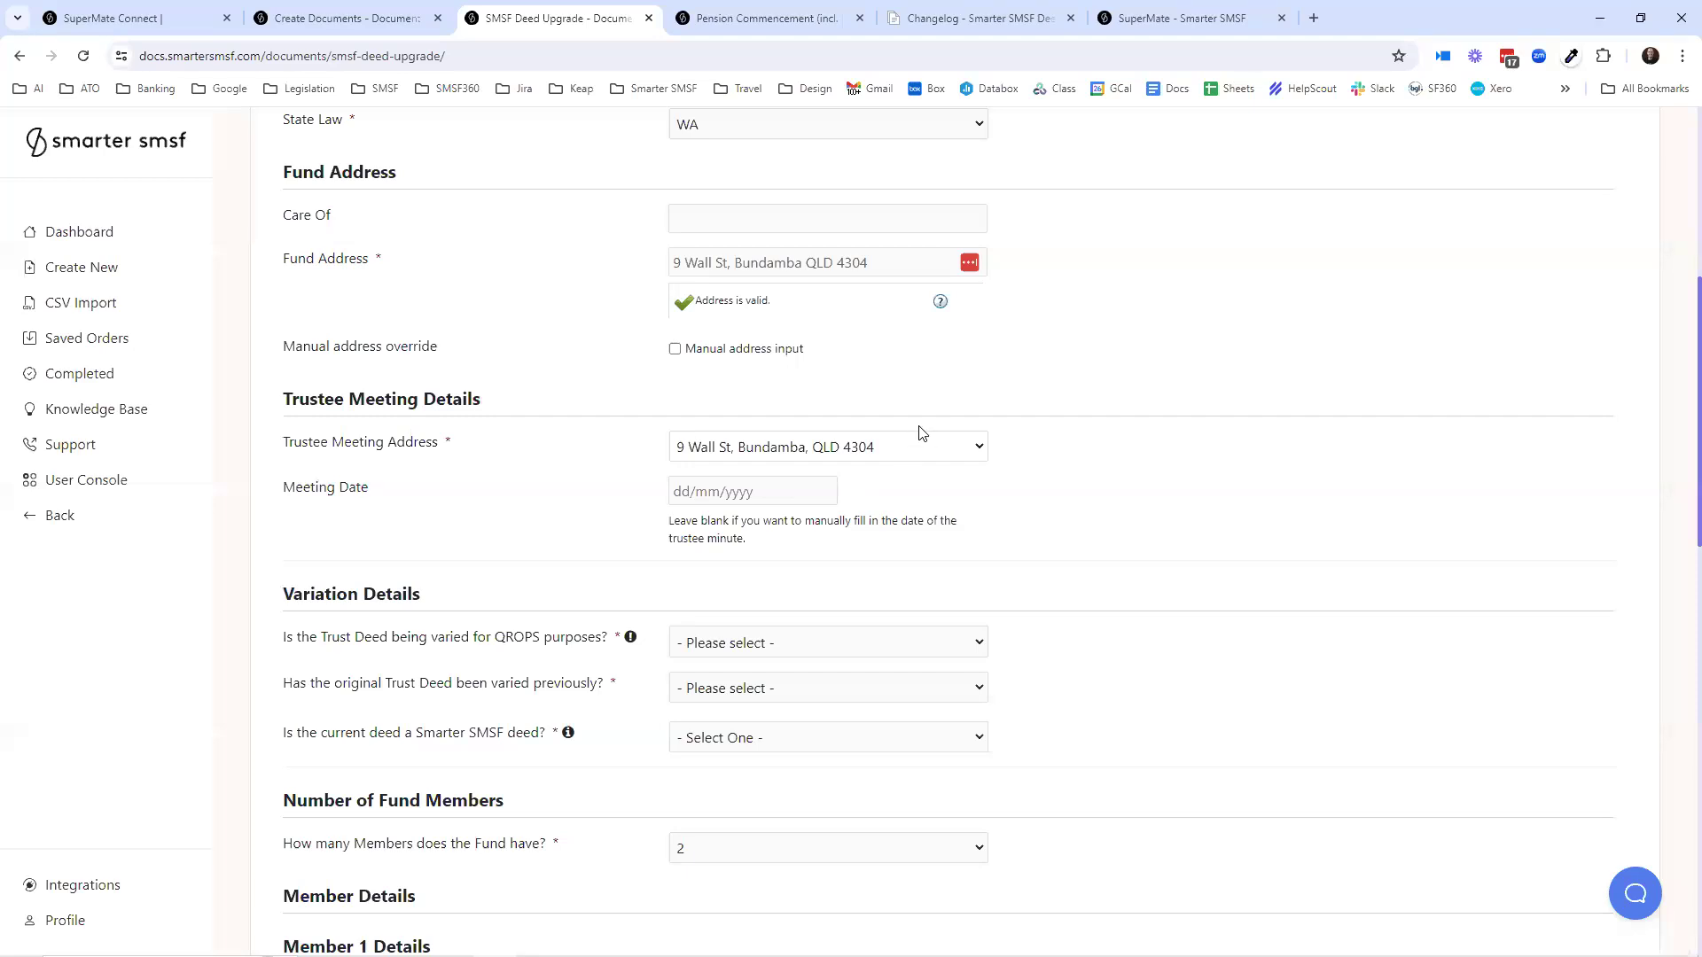
- Answer No to whether the Trust Deed is being varied for QROPS purposes
{"action": "scroll", "coordinate": [917, 432], "scroll_direction": "down", "scroll_amount": 5}
{"action": "scroll", "coordinate": [918, 433], "scroll_direction": "up", "scroll_amount": 3}
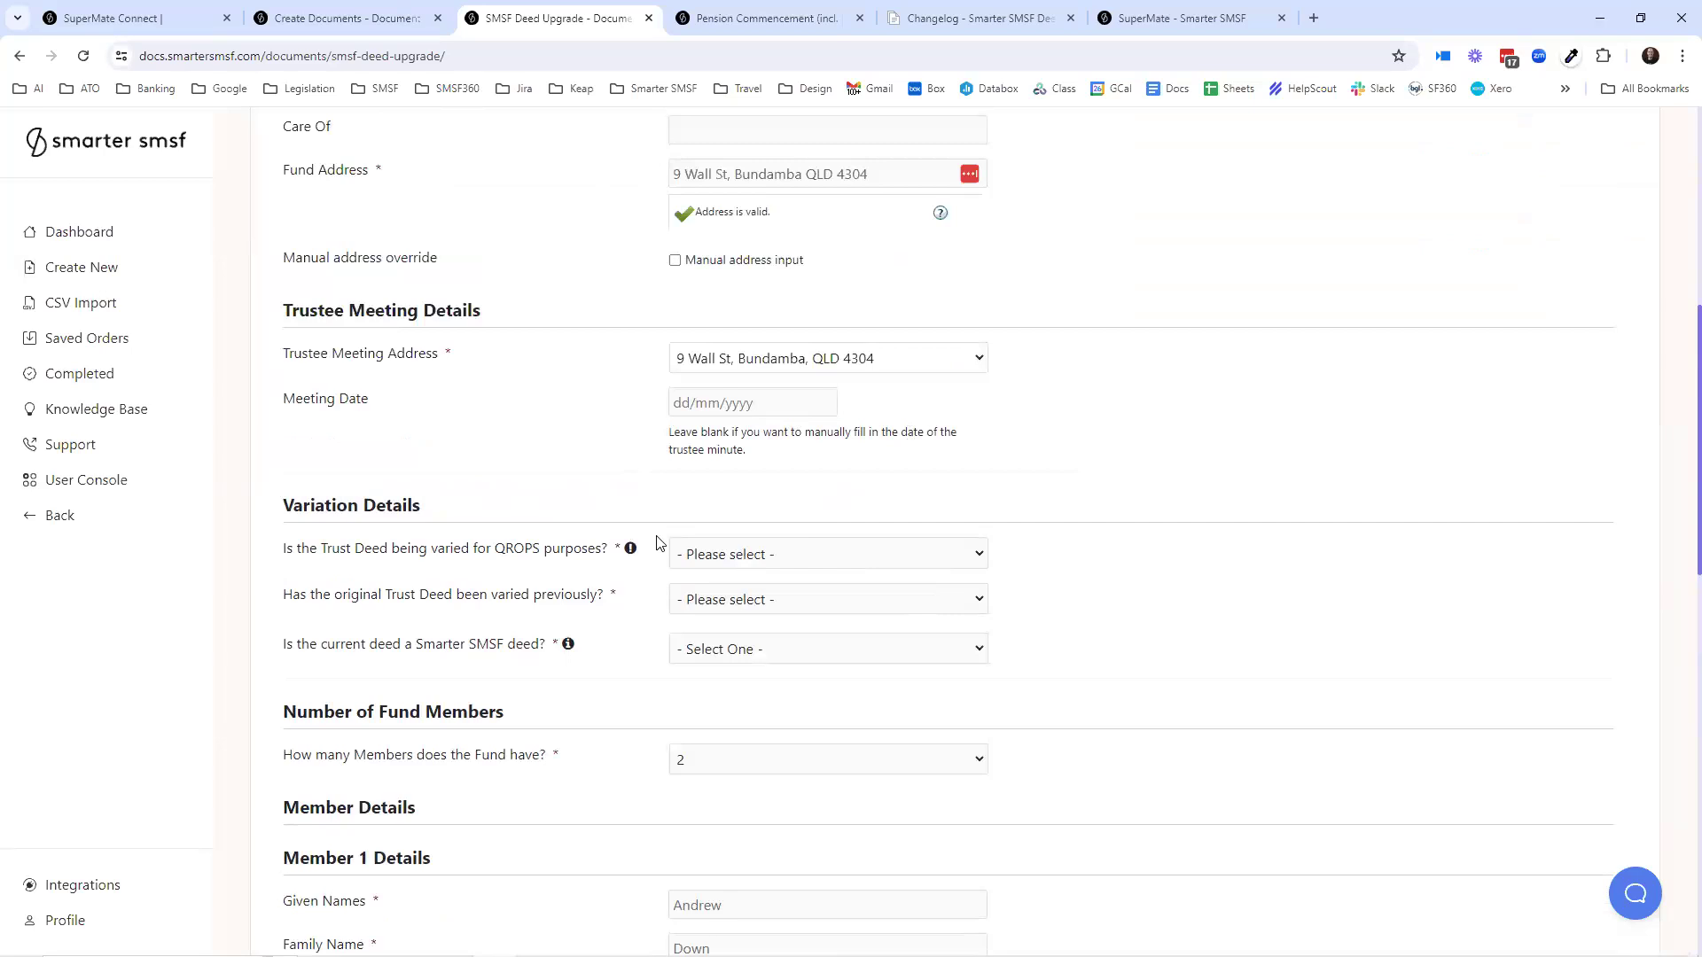
{"action": "left_click", "coordinate": [722, 557]}
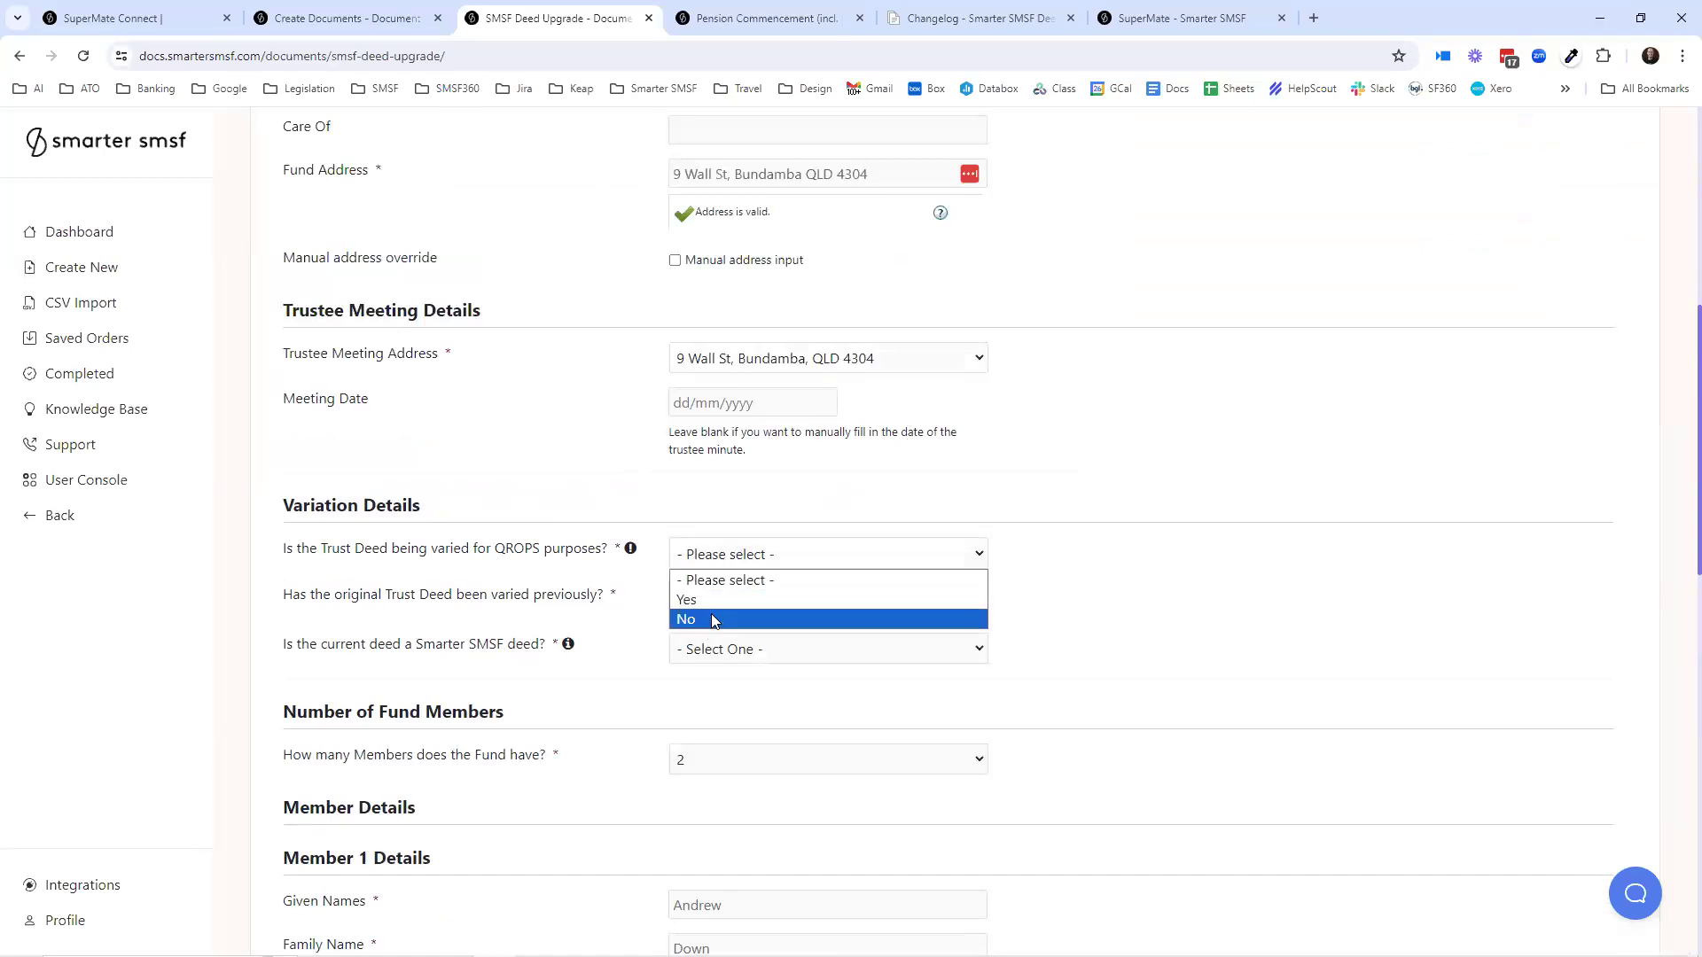
{"action": "left_click", "coordinate": [708, 606]}
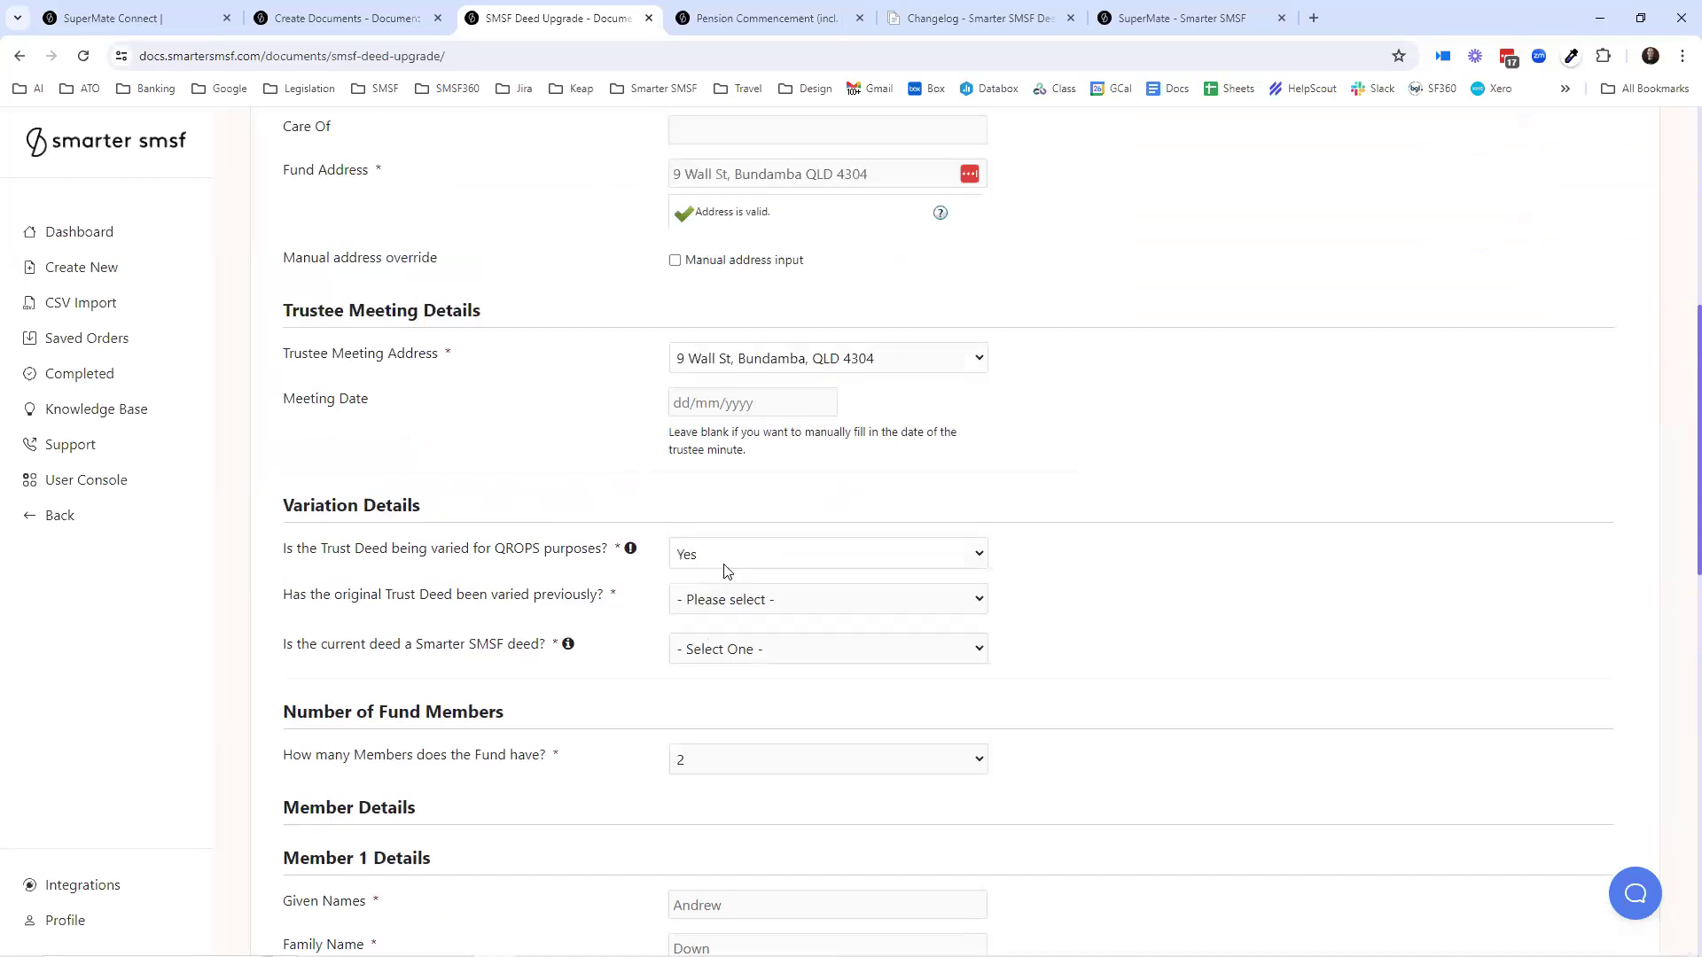
{"action": "left_click", "coordinate": [723, 565]}
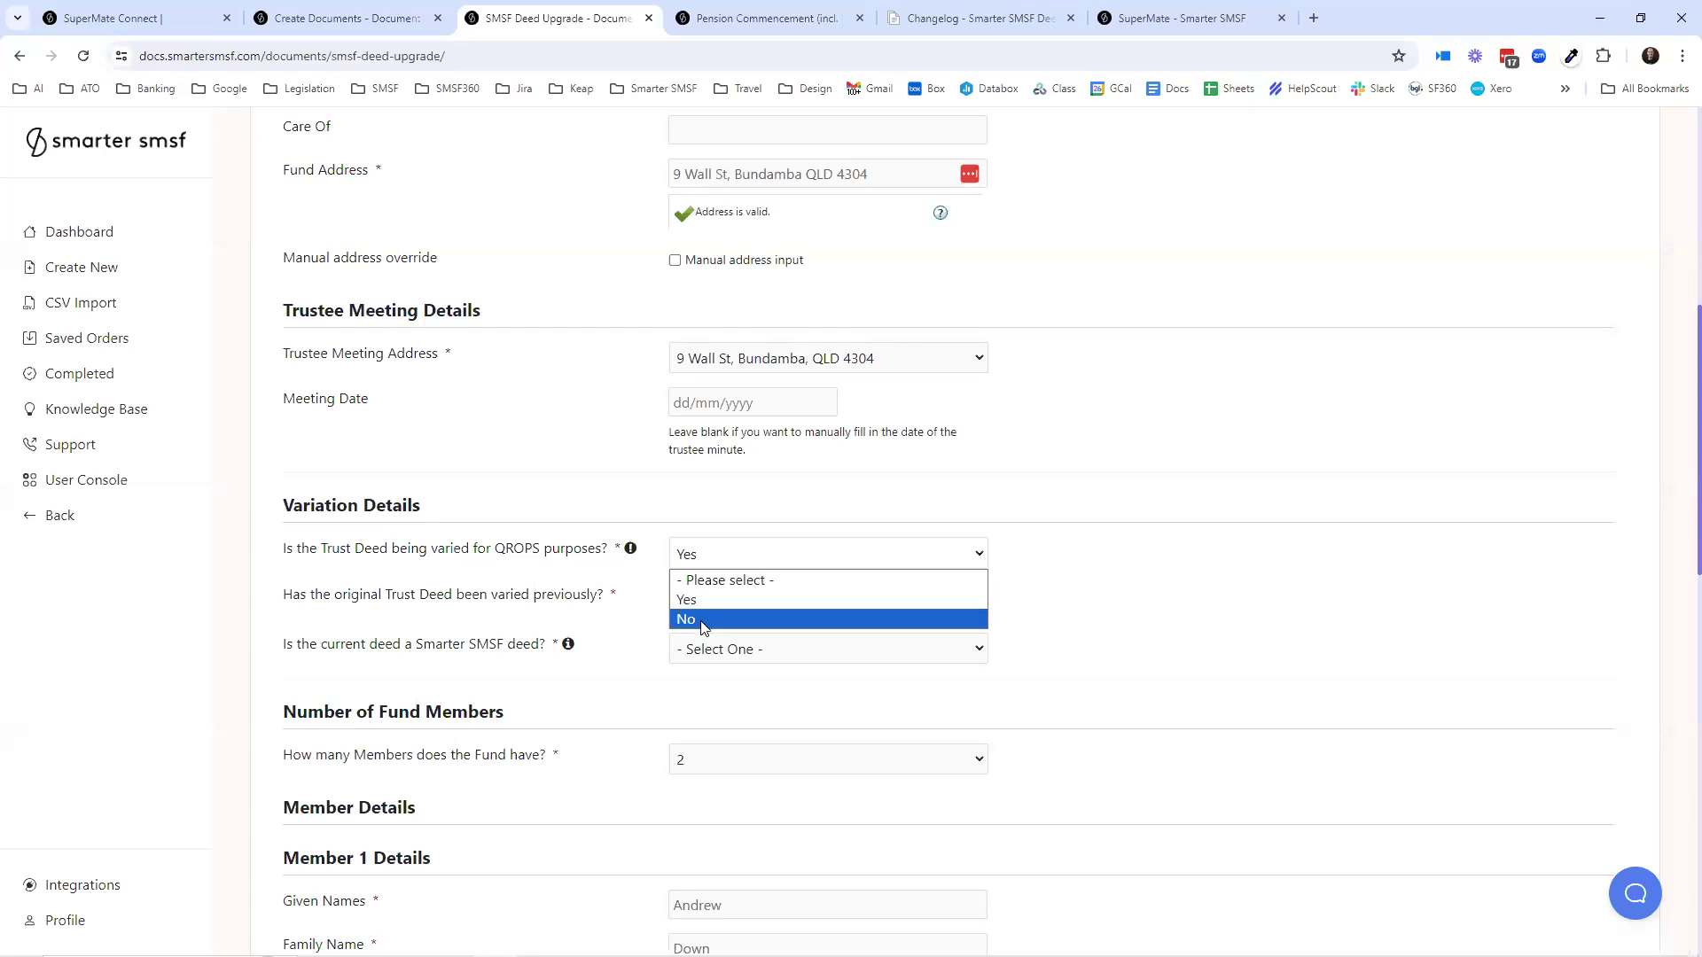
{"action": "left_click", "coordinate": [705, 625]}
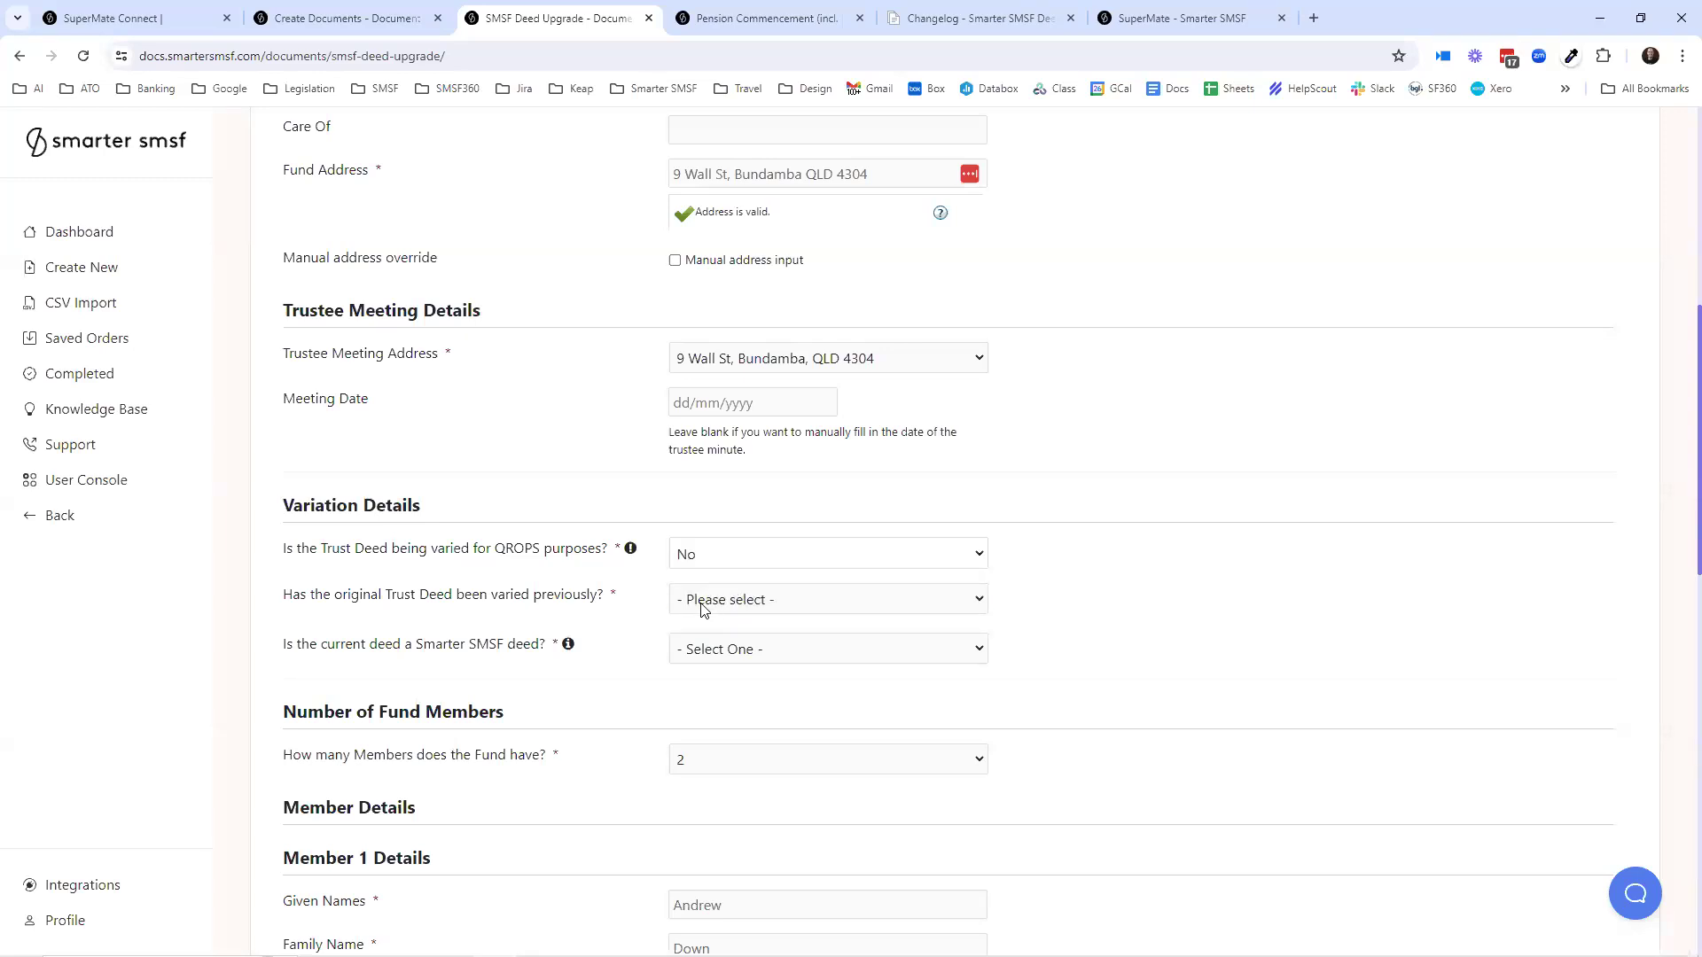
- Answer Yes to whether the original Trust Deed has been varied previously and show the choices for how many times
{"action": "left_click", "coordinate": [701, 603]}
{"action": "left_click", "coordinate": [701, 654]}
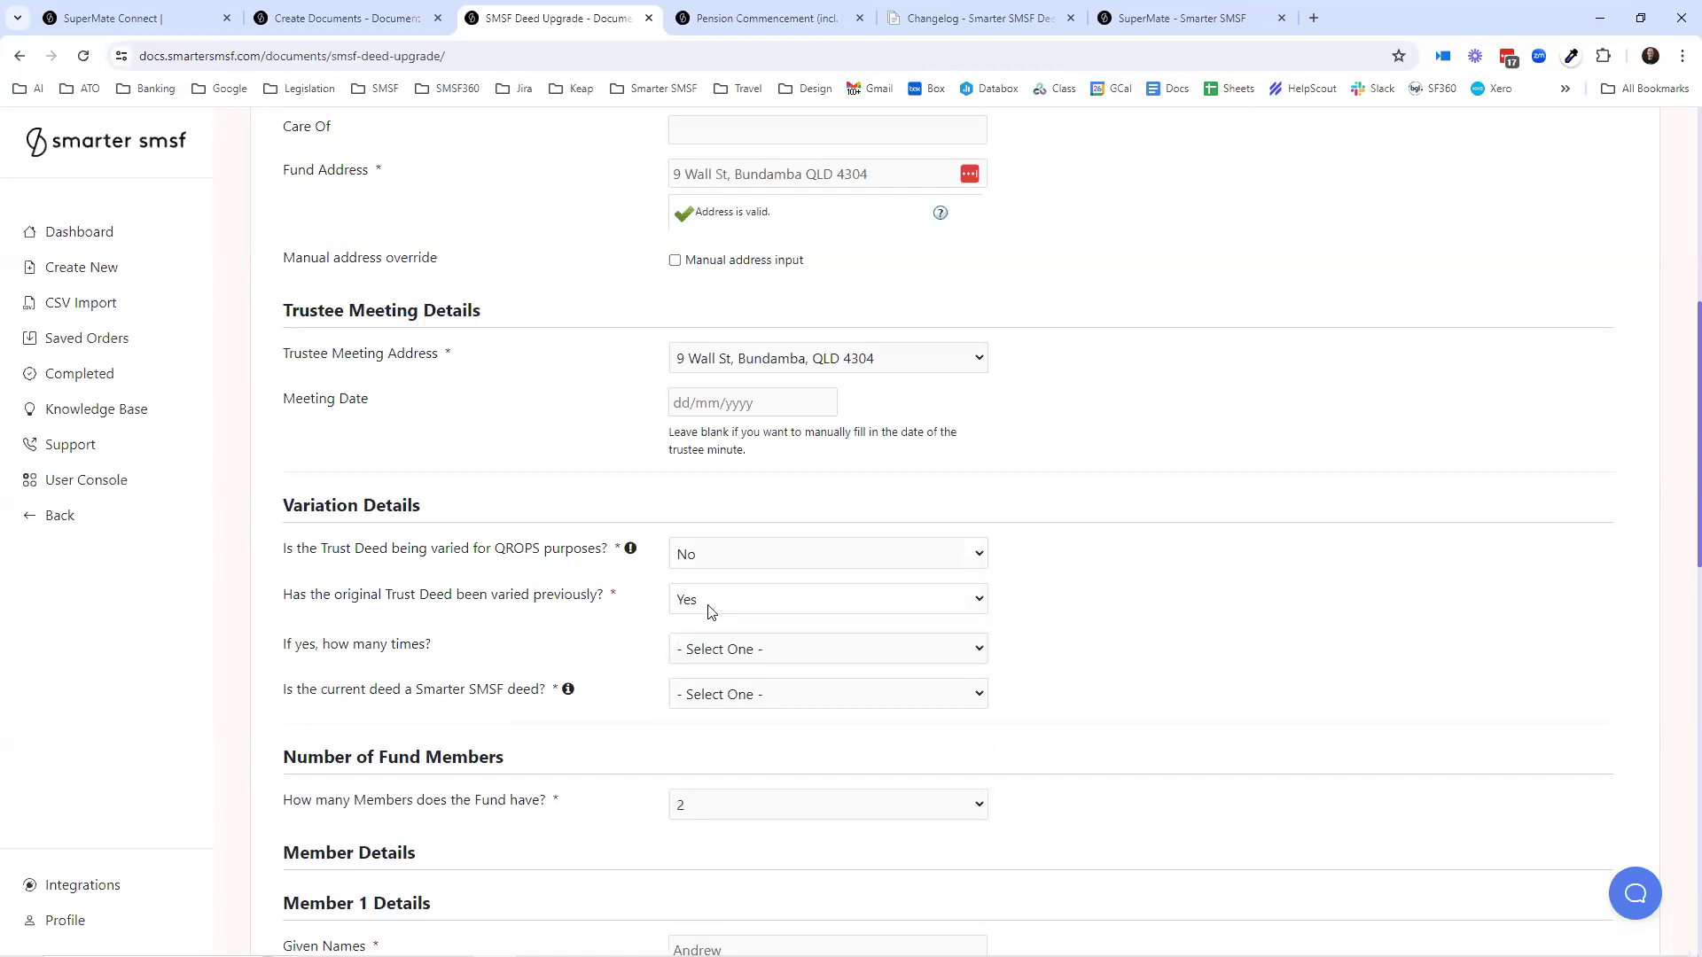
{"action": "left_click", "coordinate": [714, 649]}
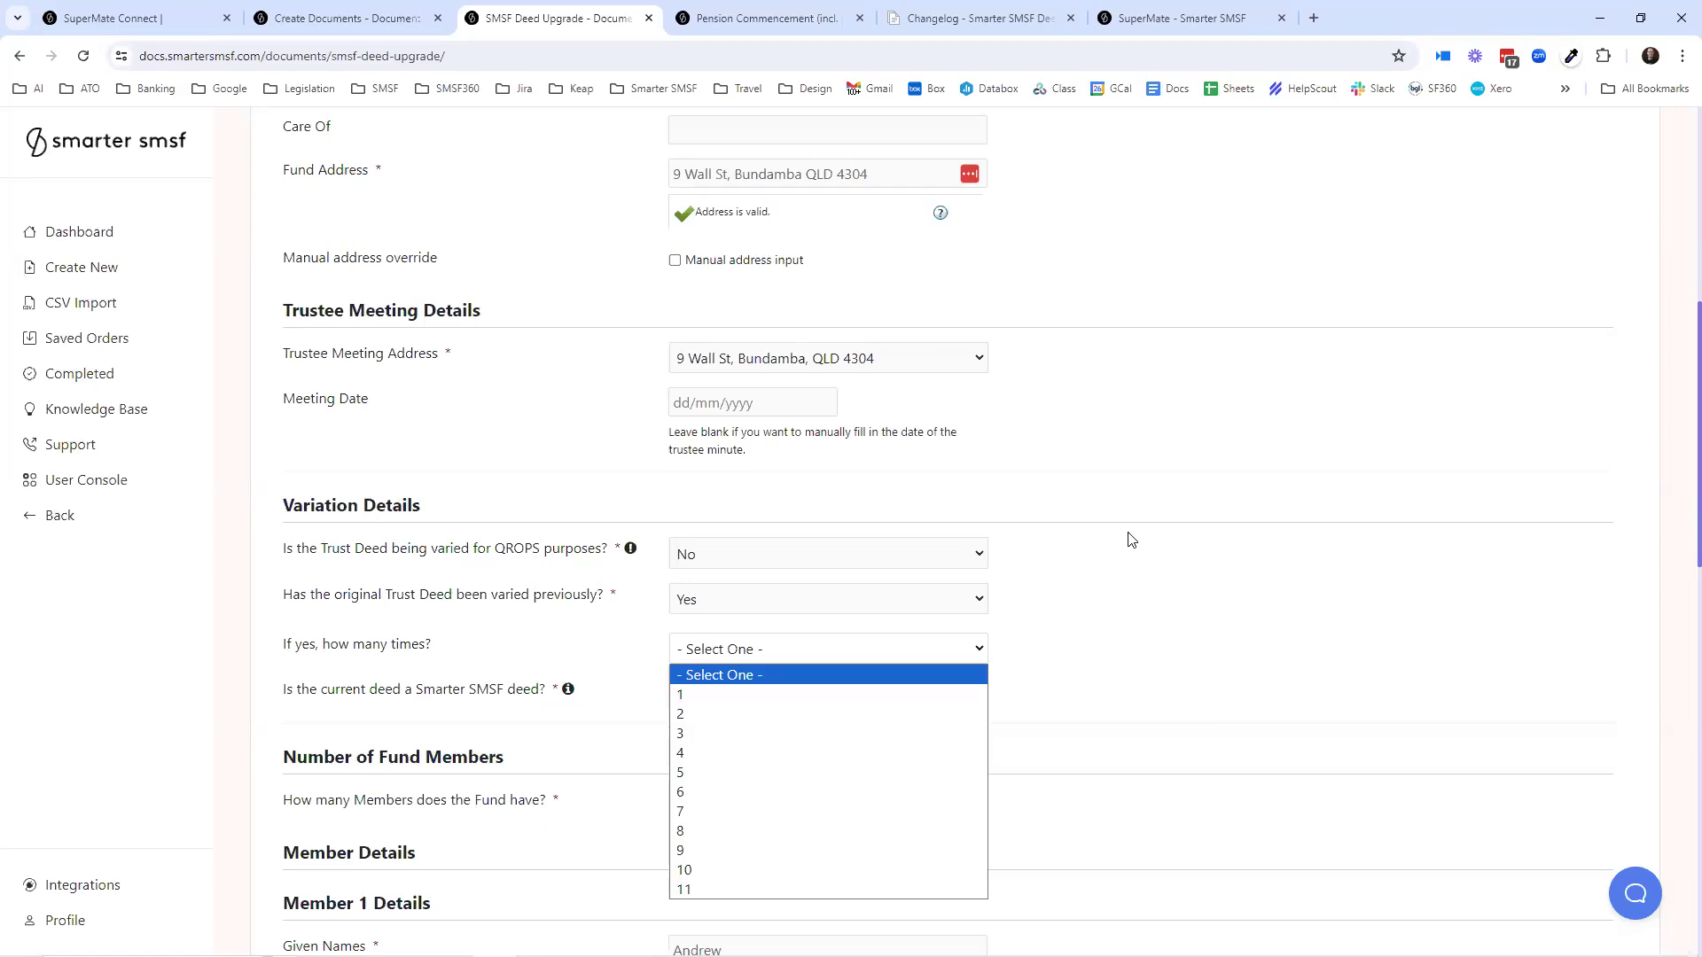
- Answer No to the original Trust Deed having been varied previously and Yes to the current deed being a Smarter SMSF deed
{"action": "left_click", "coordinate": [743, 608]}
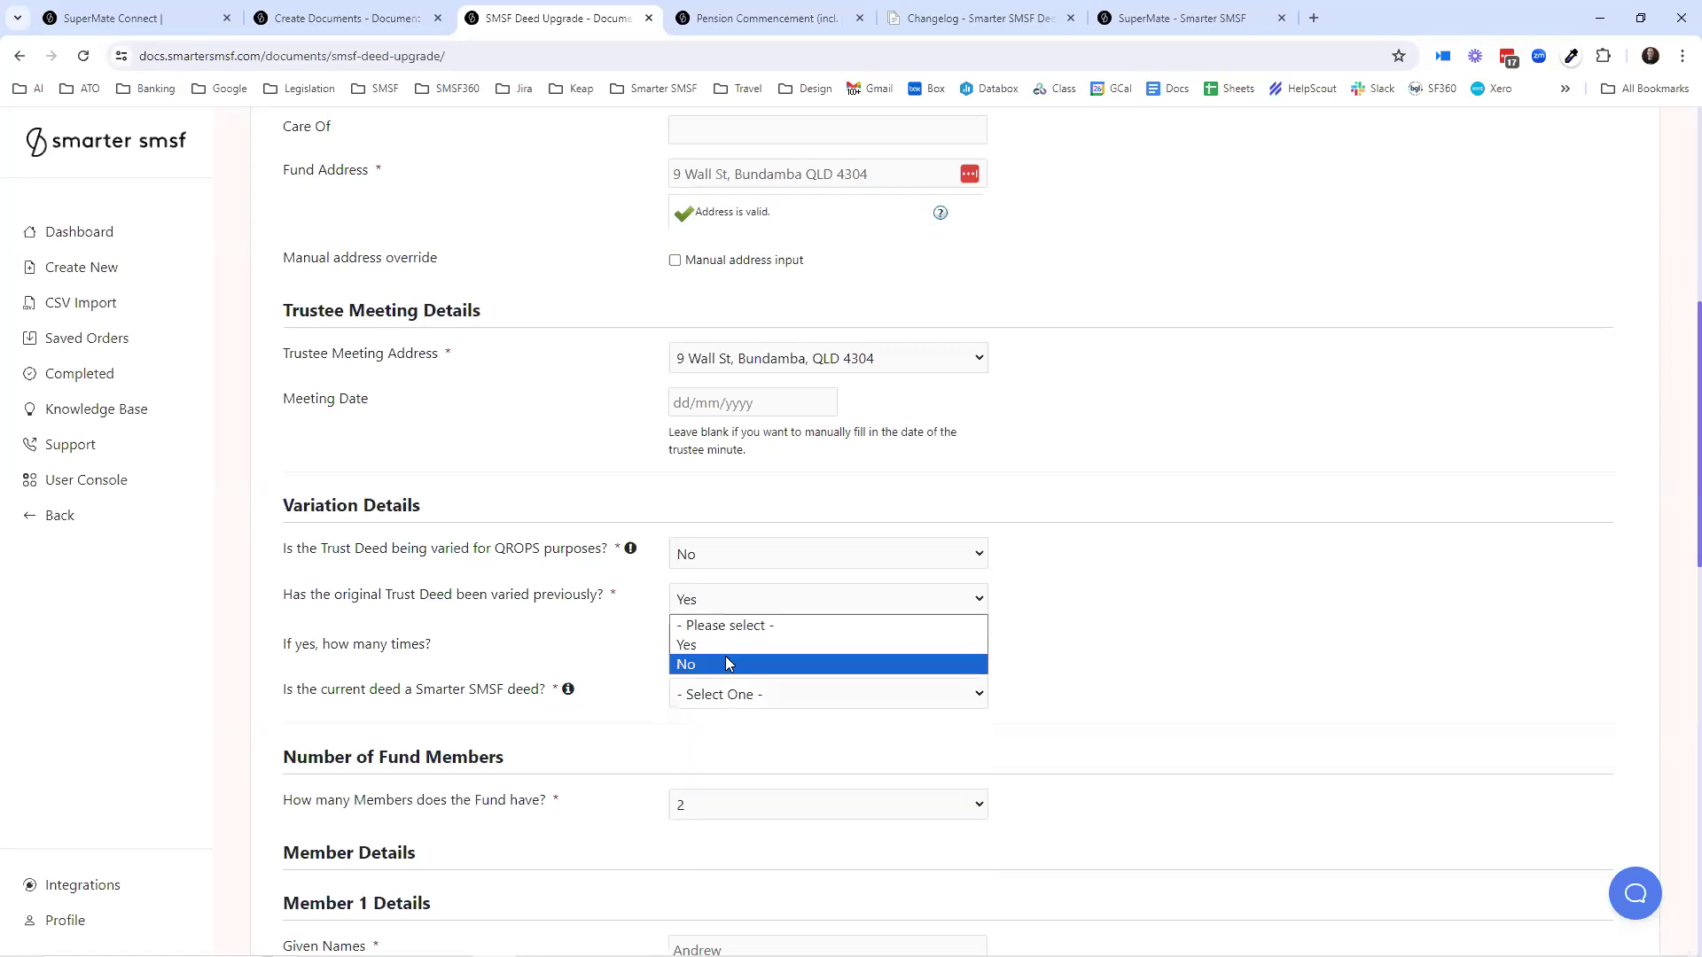
{"action": "left_click", "coordinate": [725, 660]}
{"action": "left_click", "coordinate": [698, 654]}
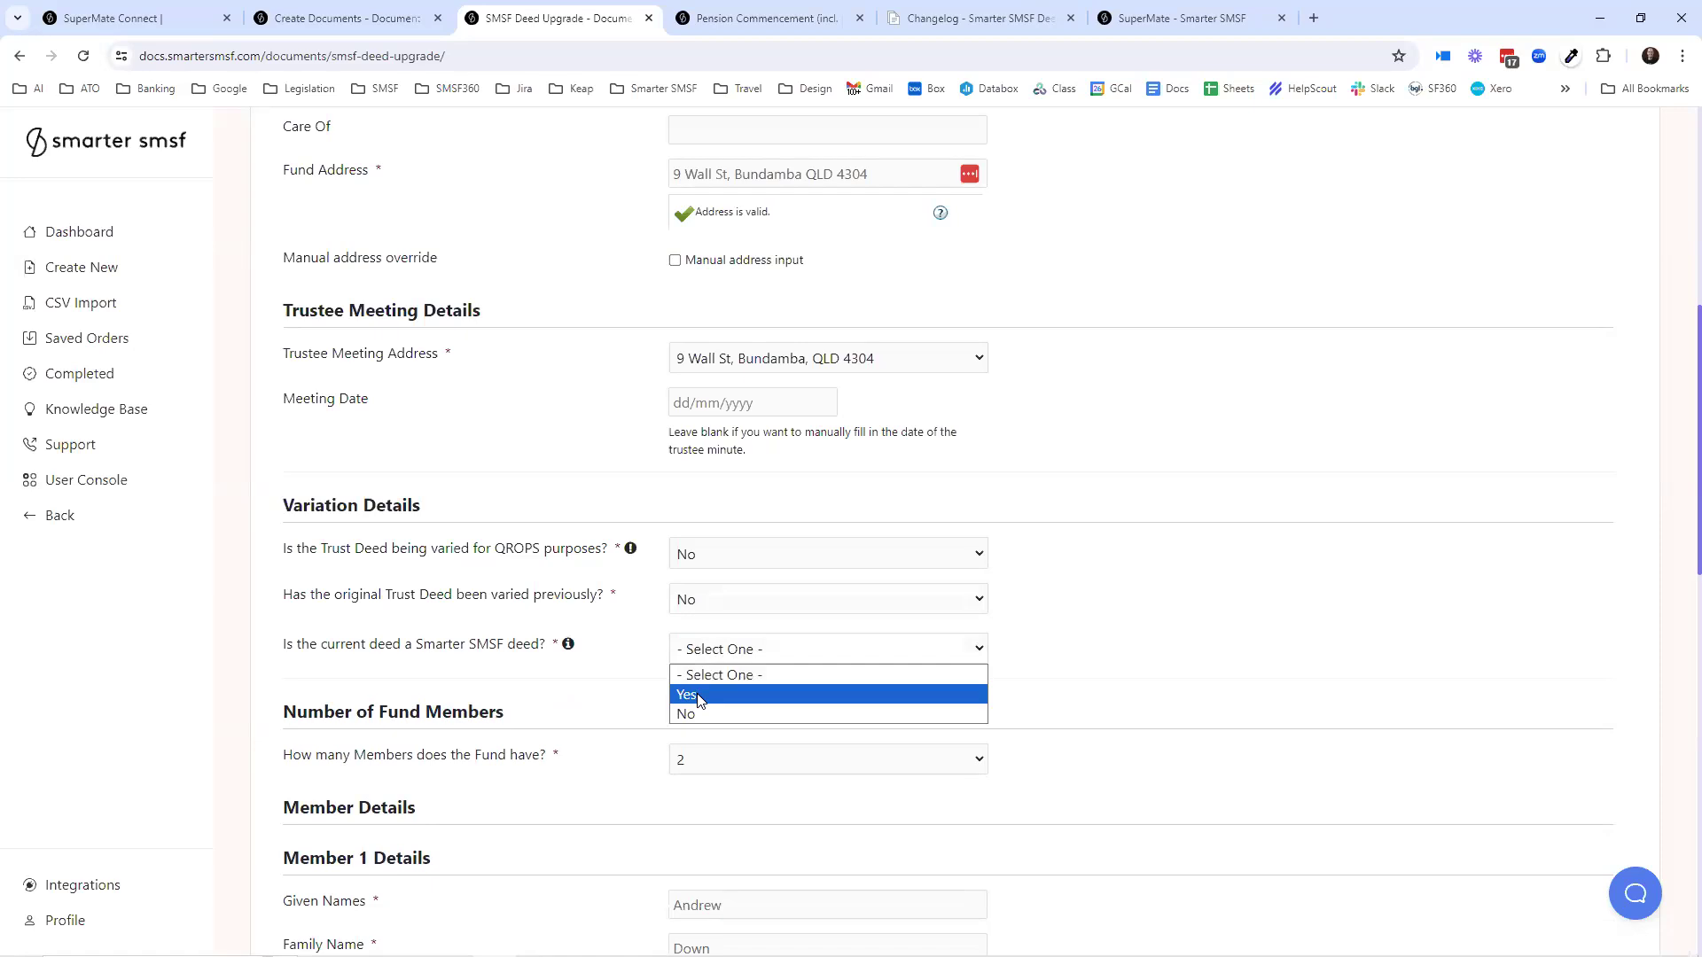
{"action": "left_click", "coordinate": [700, 700]}
- Set the Member 1 Residential Address to the same QLD address as the fund
{"action": "scroll", "coordinate": [794, 520], "scroll_direction": "down", "scroll_amount": 3}
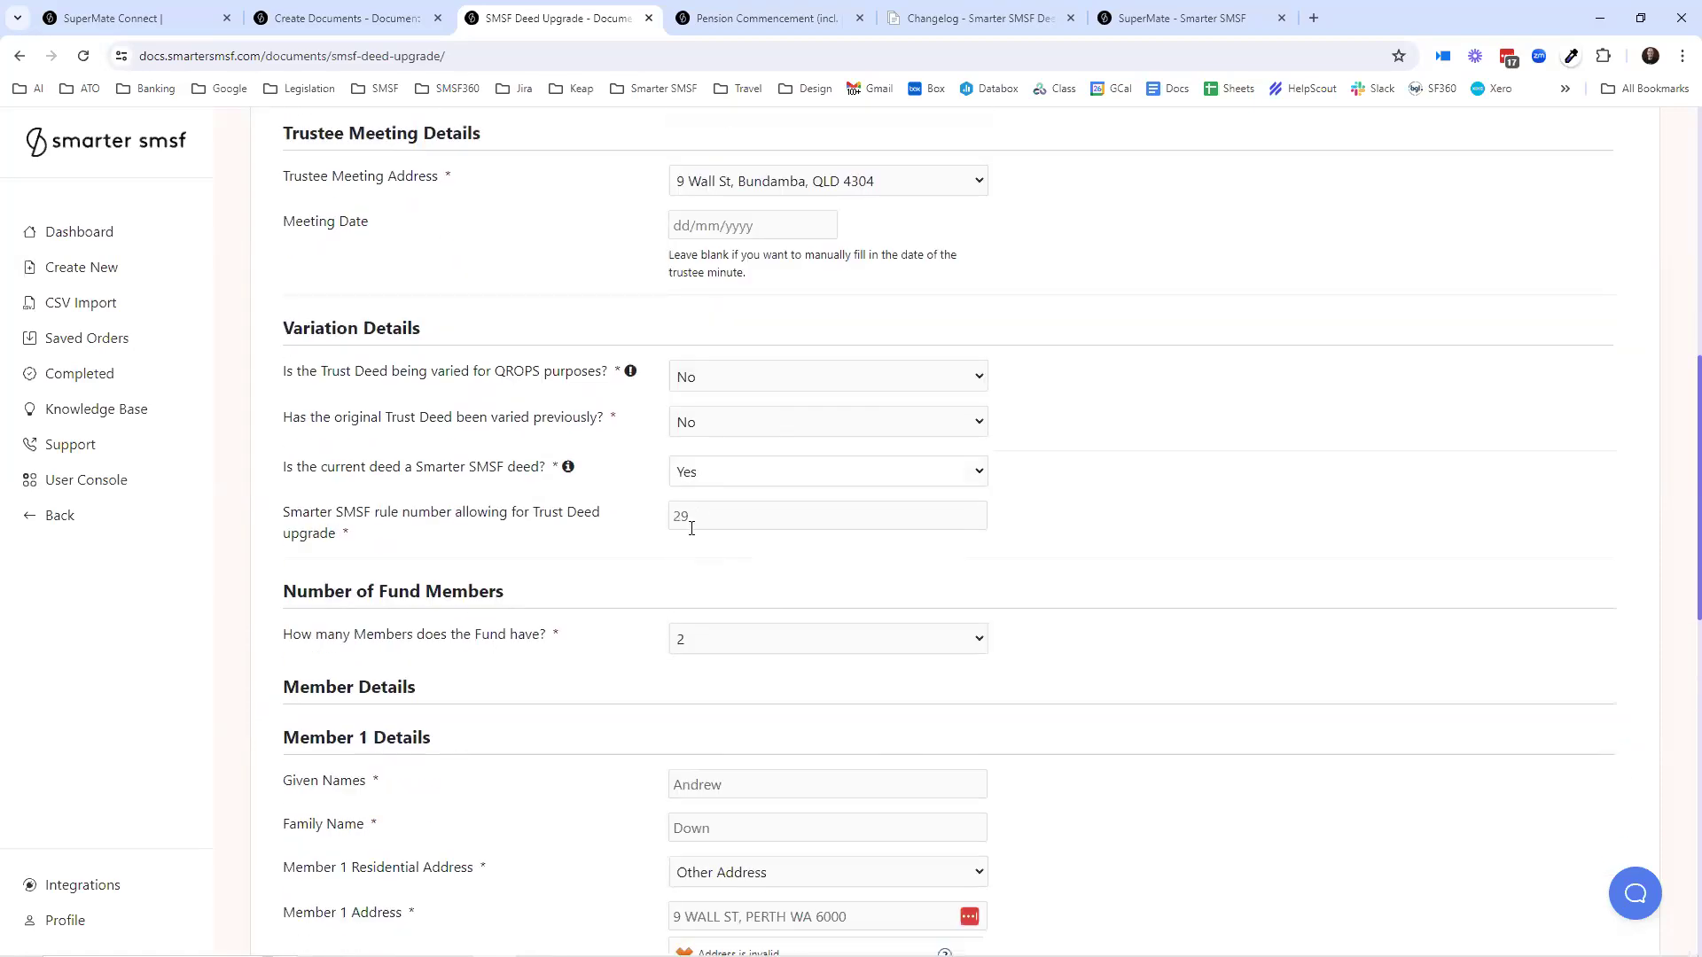
{"action": "scroll", "coordinate": [794, 519], "scroll_direction": "down", "scroll_amount": 2}
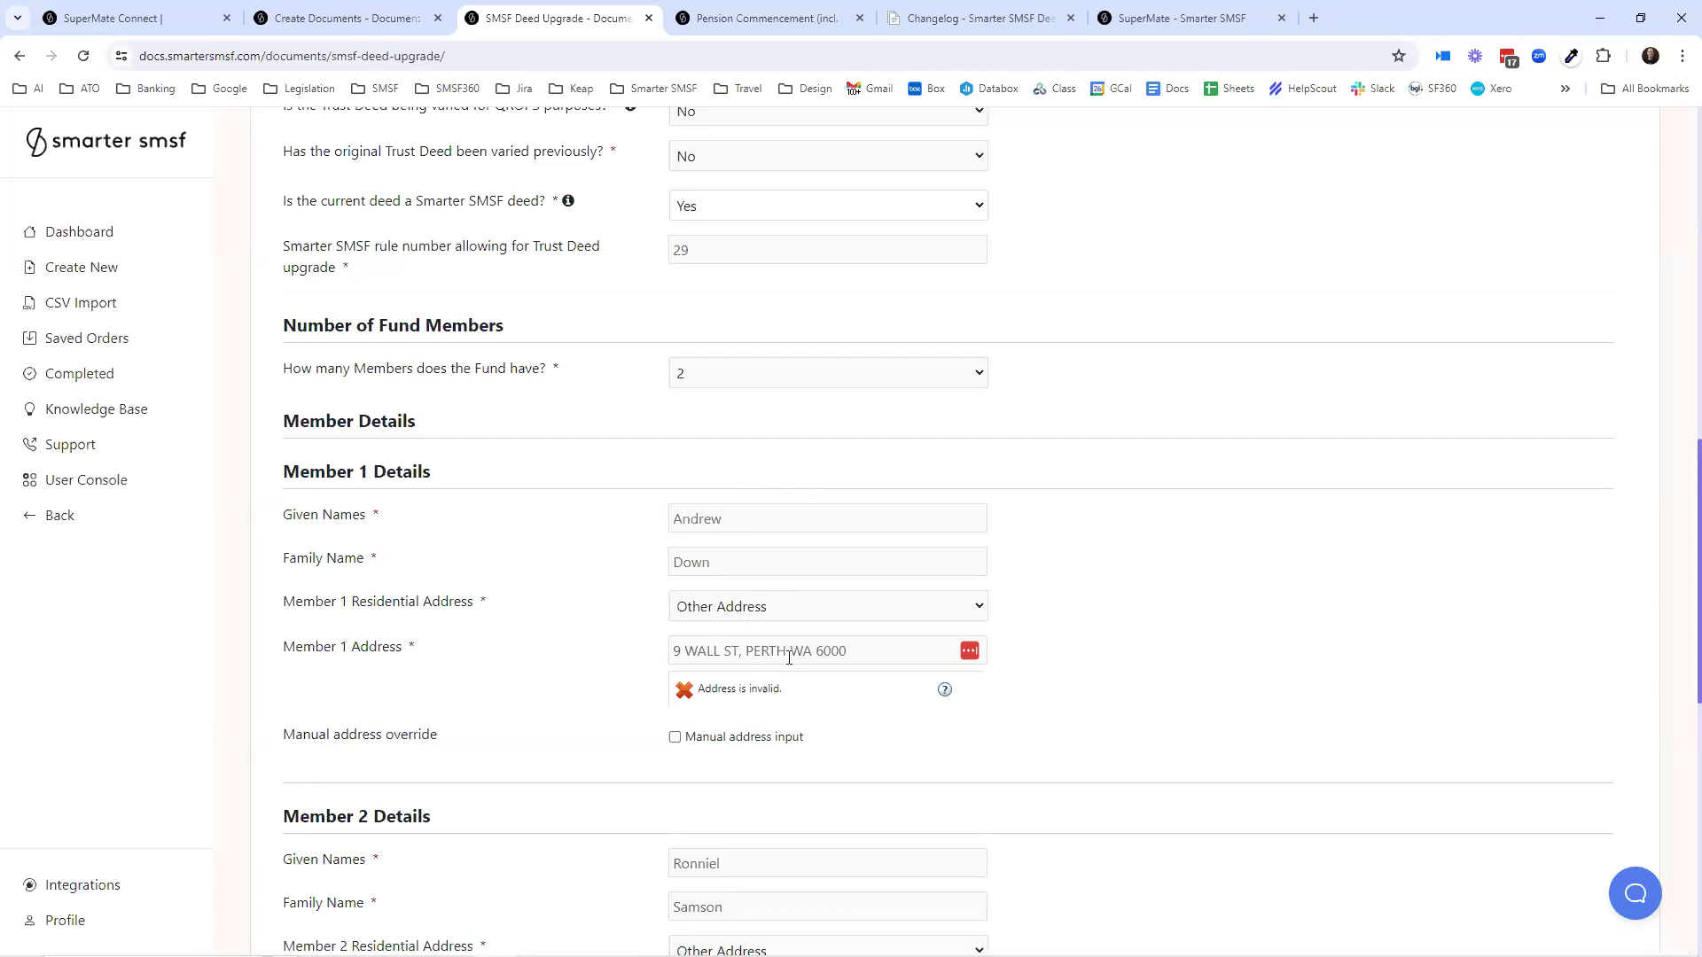
{"action": "left_click", "coordinate": [784, 613]}
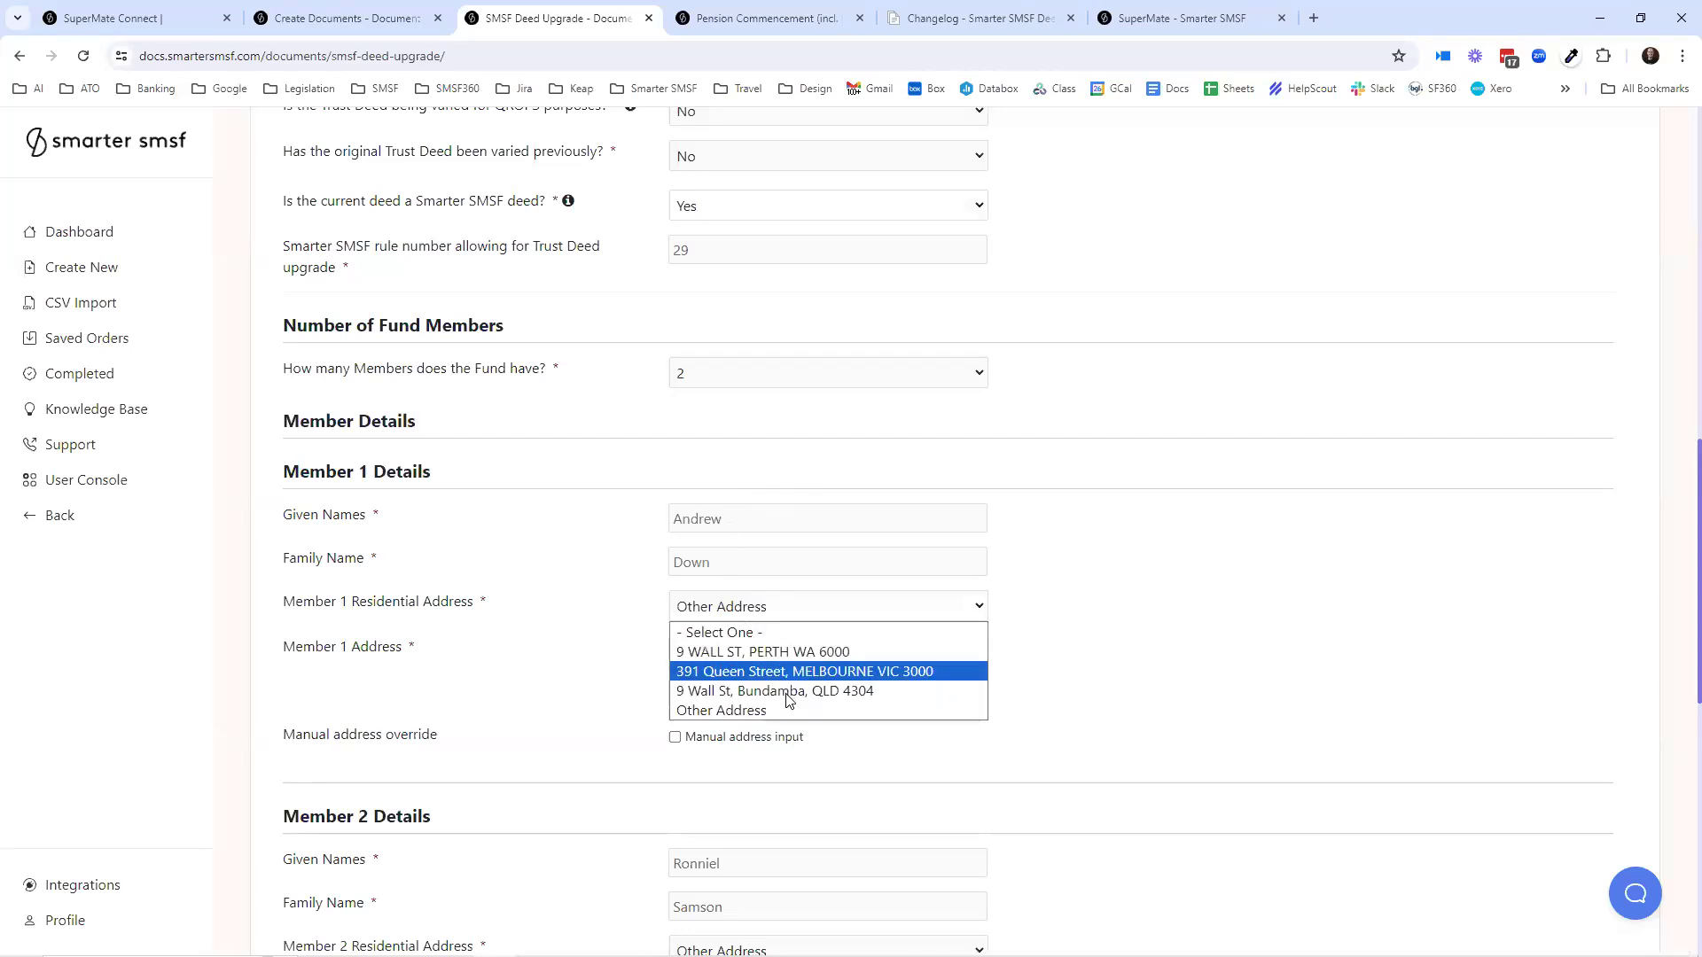
{"action": "left_click", "coordinate": [793, 695]}
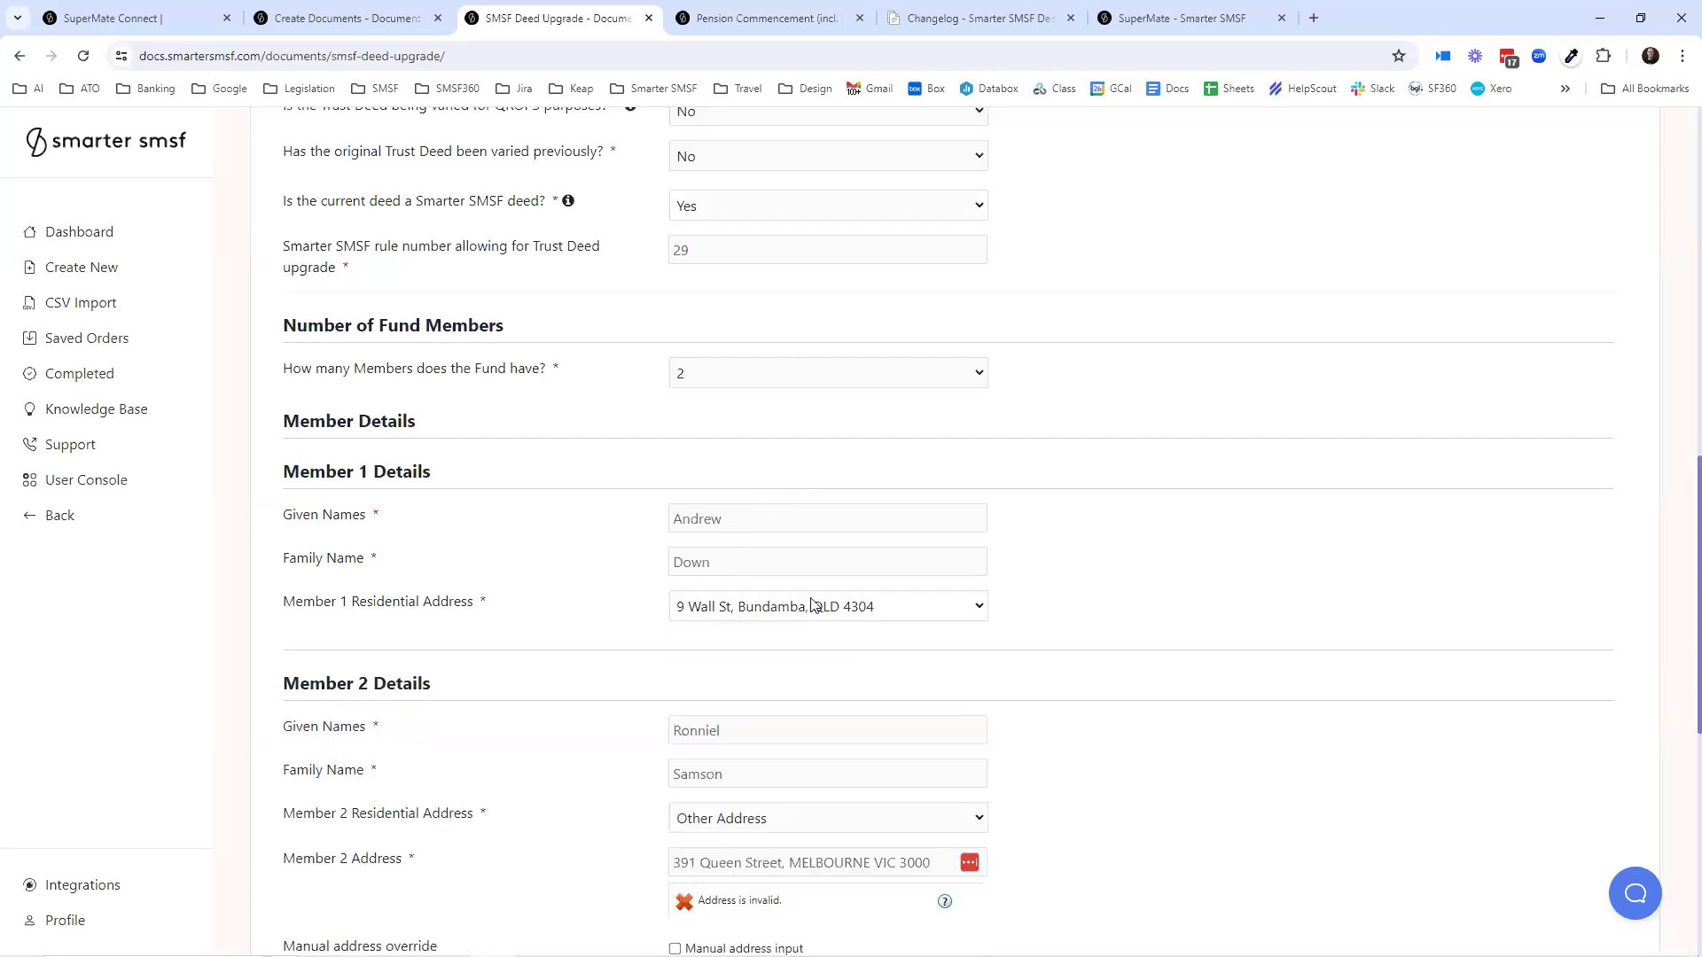
- Replace the invalid Member 2 Address with the suggested matching Melbourne address
{"action": "scroll", "coordinate": [762, 461], "scroll_direction": "down", "scroll_amount": 5}
{"action": "triple_click", "coordinate": [740, 420]}
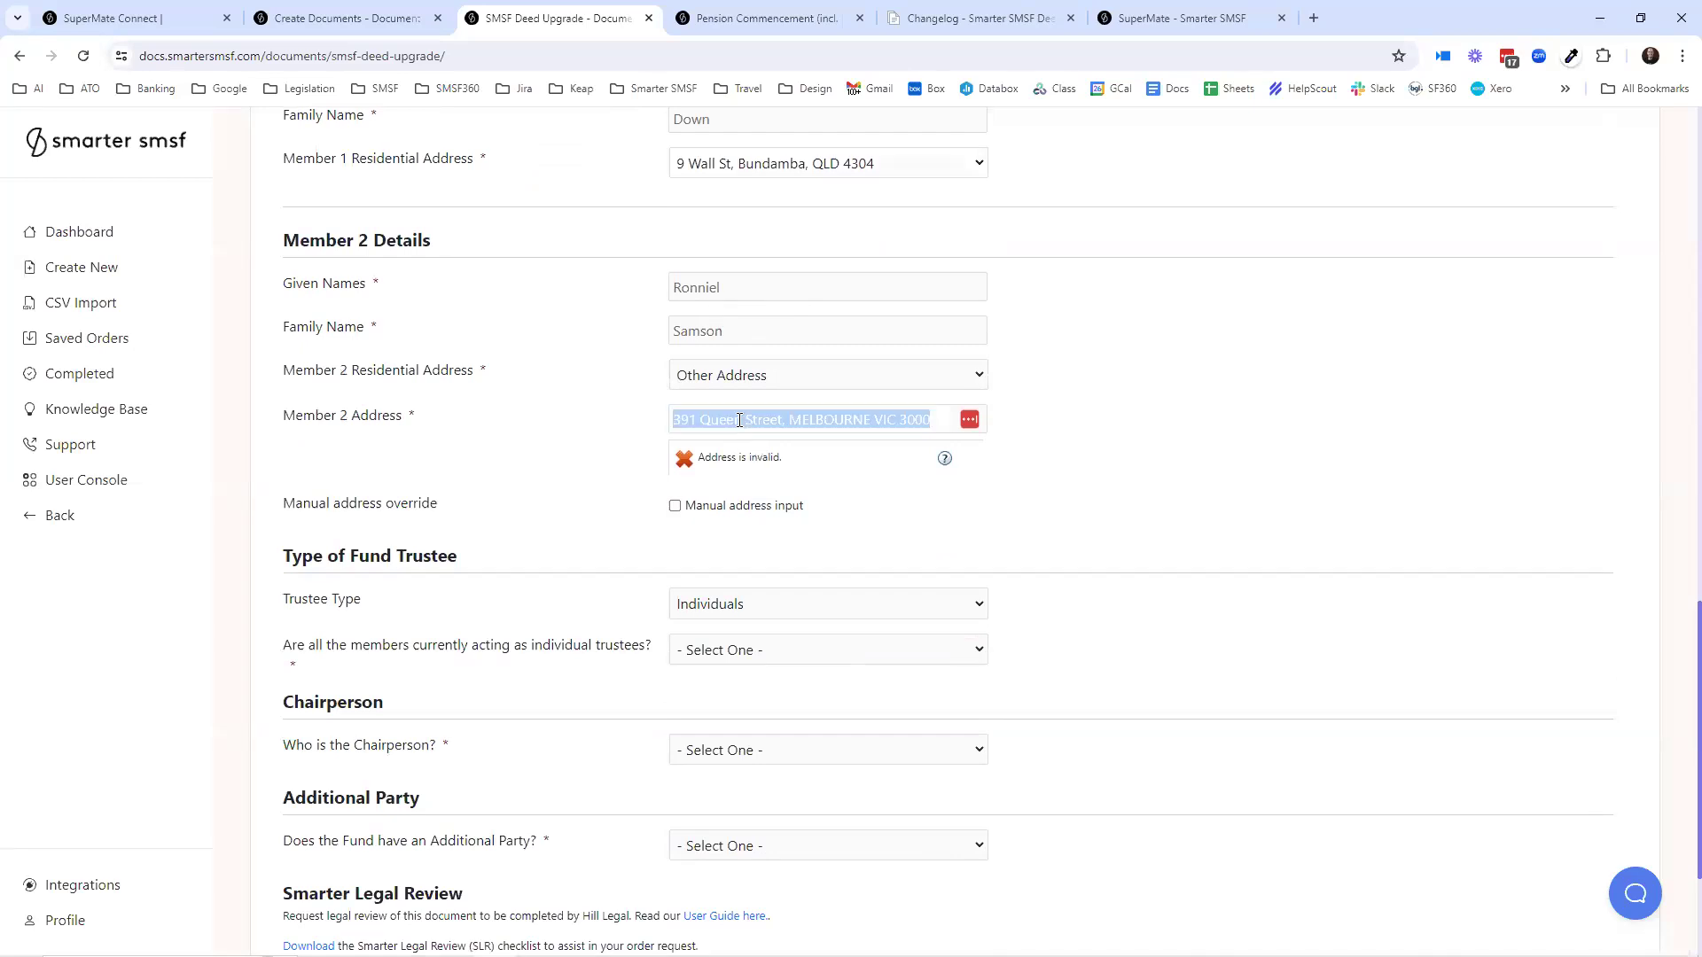
{"action": "left_click", "coordinate": [943, 422]}
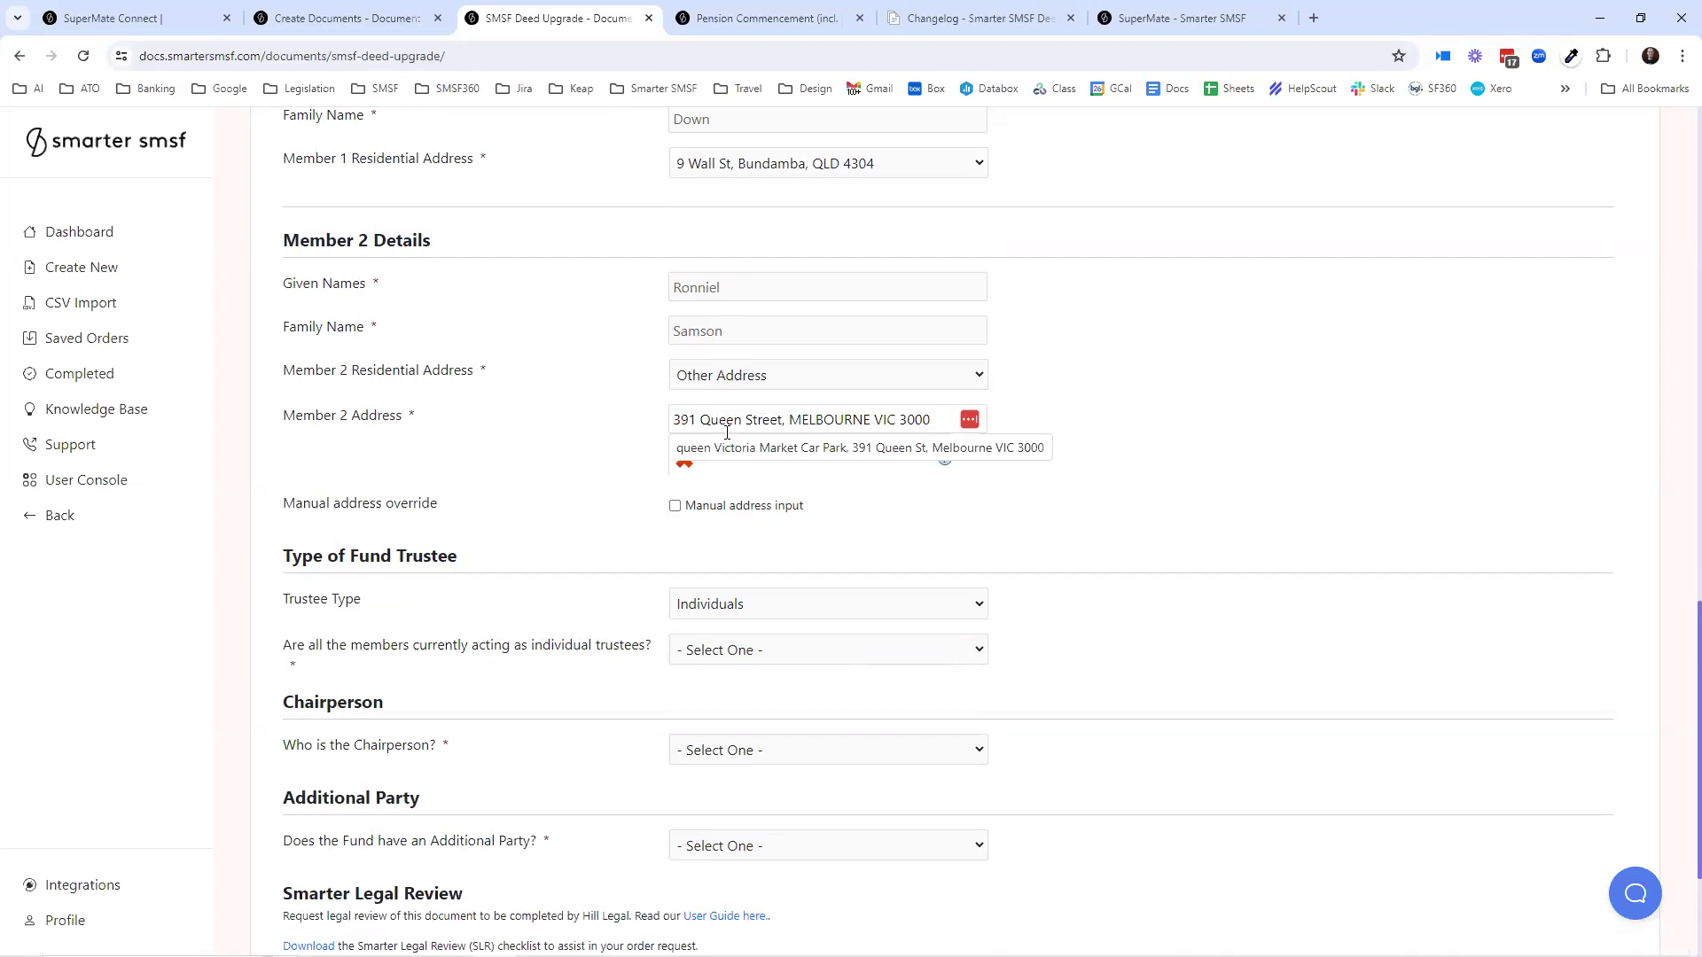
{"action": "left_click", "coordinate": [781, 449]}
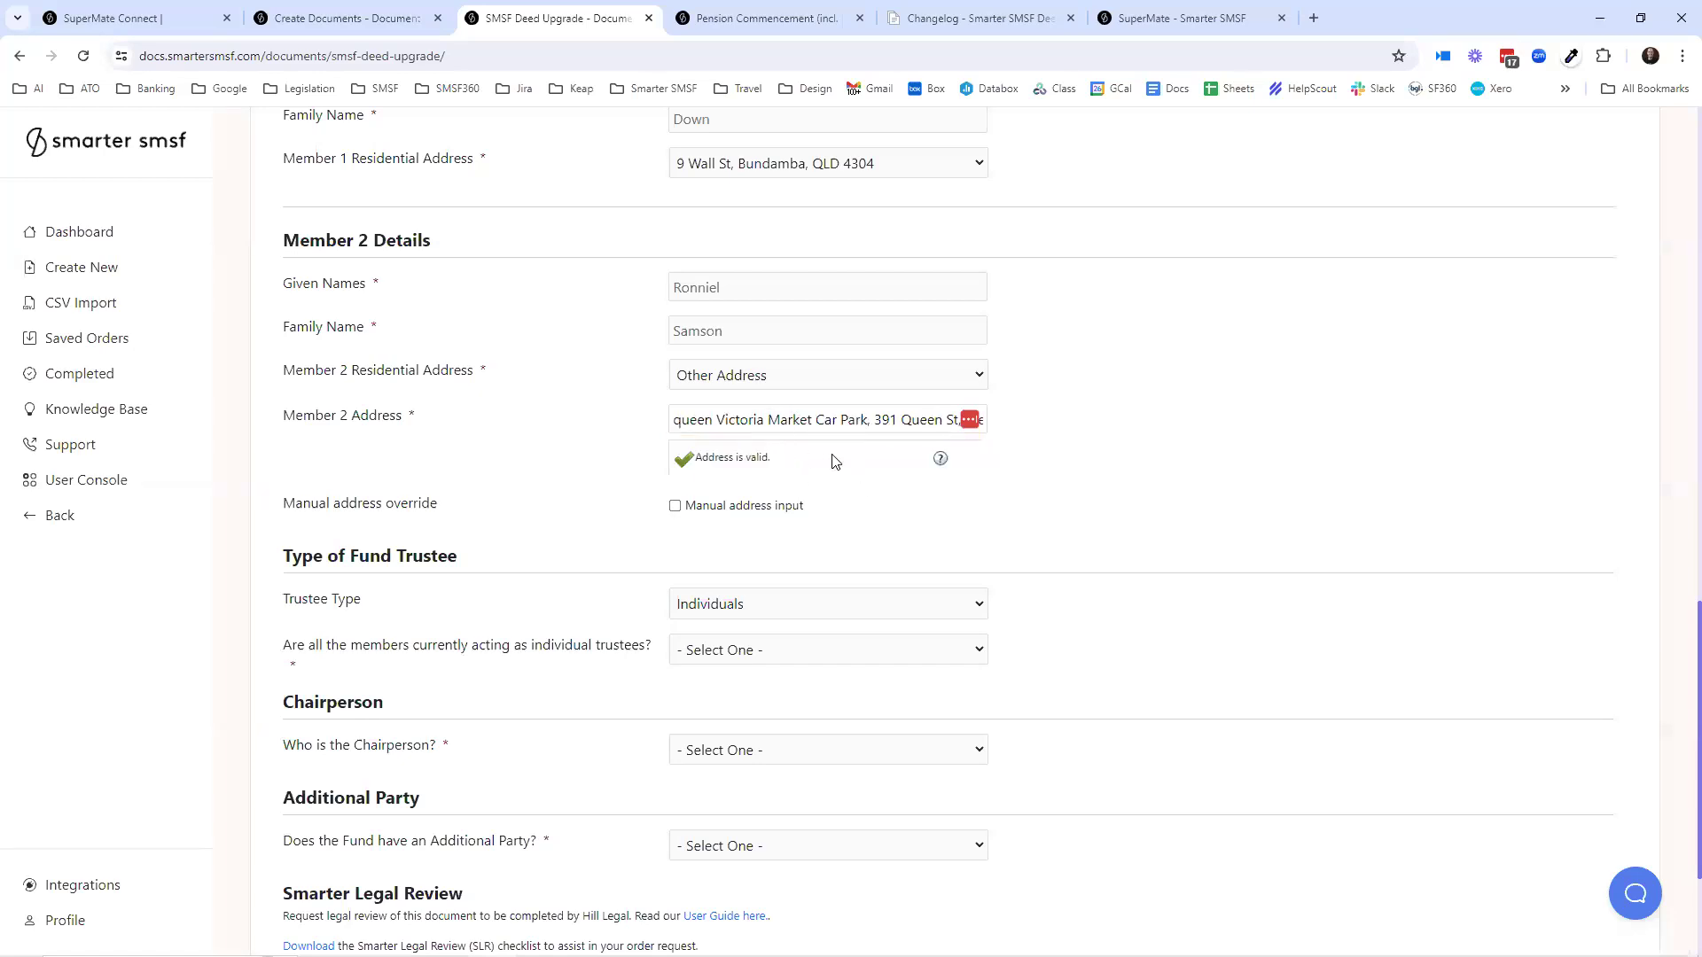
- Confirm that all members currently act as individual trustees and choose Member 1 as the Chairperson
{"action": "scroll", "coordinate": [832, 460], "scroll_direction": "down", "scroll_amount": 2}
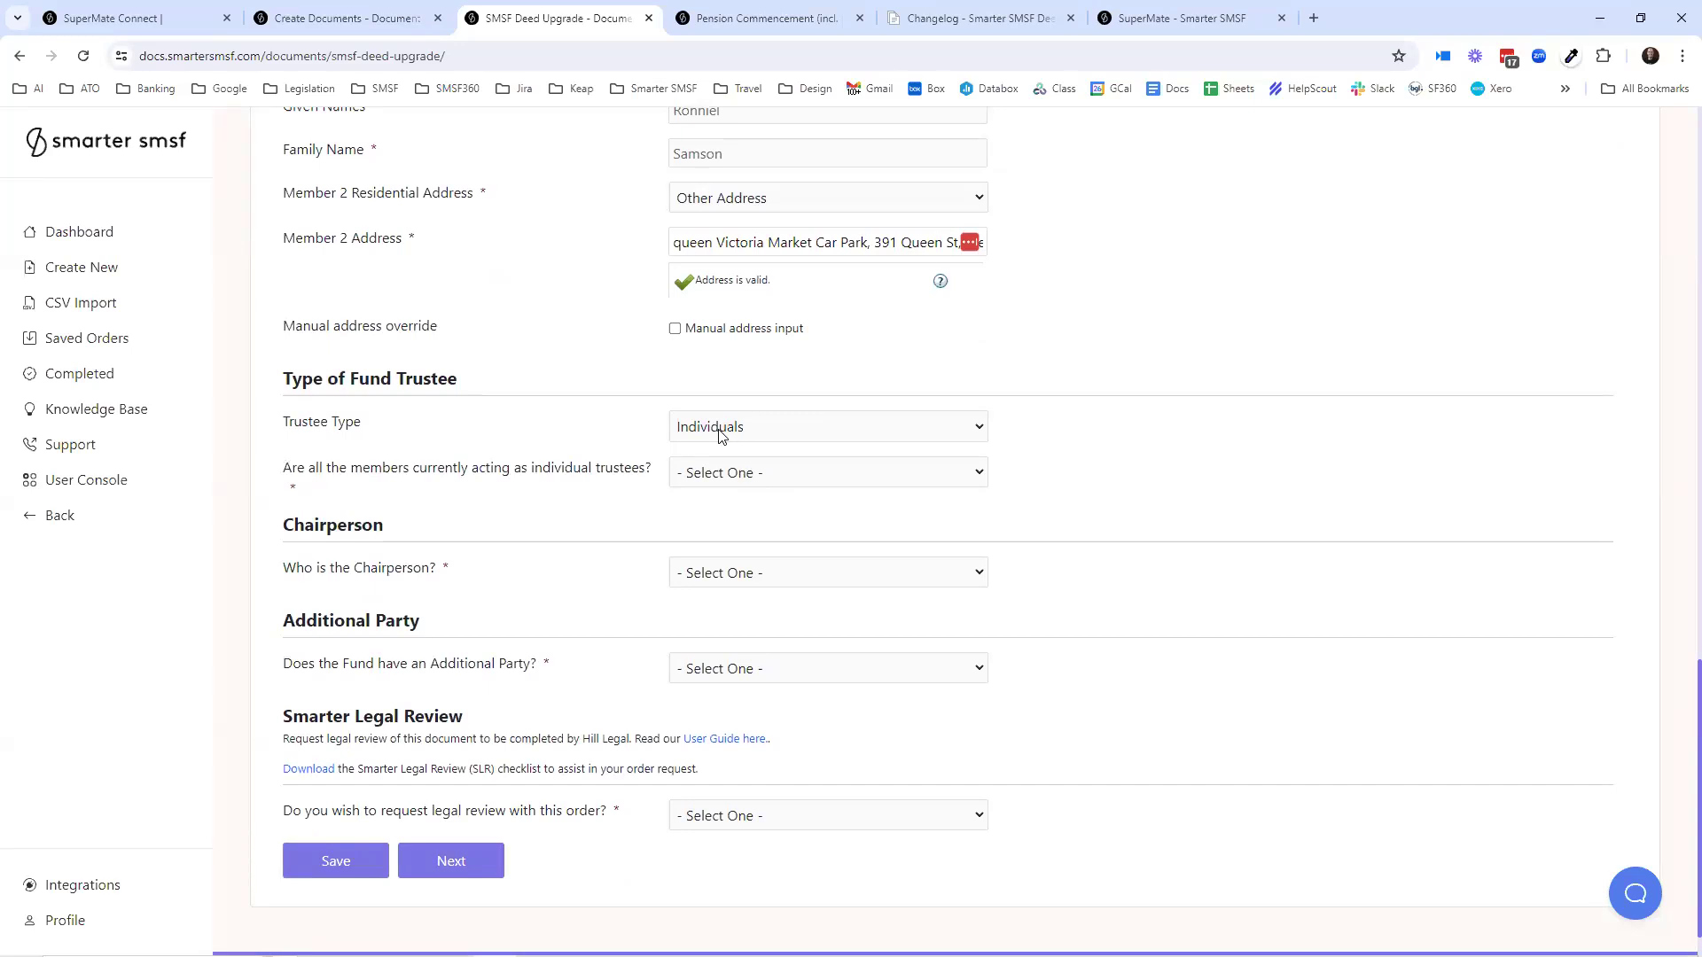
{"action": "left_click", "coordinate": [749, 476]}
{"action": "left_click", "coordinate": [745, 518]}
{"action": "left_click", "coordinate": [753, 573]}
{"action": "left_click", "coordinate": [756, 620]}
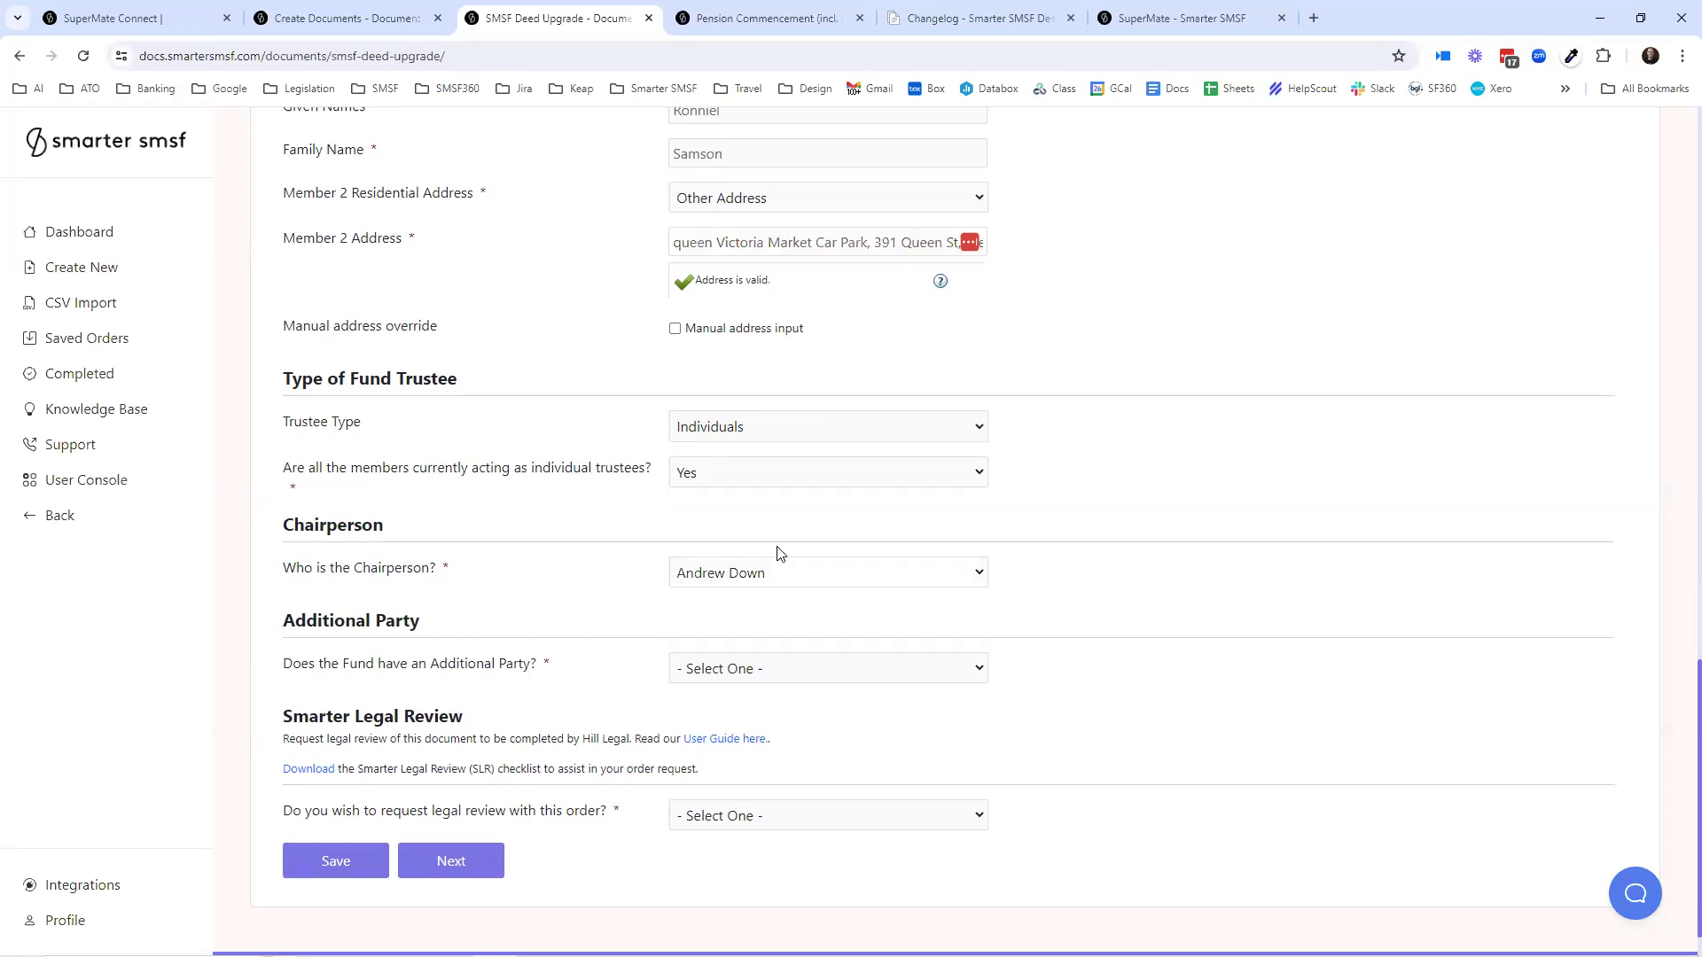
- Answer Yes to whether the Fund has an Additional Party and show the Additional Party Type choices
{"action": "scroll", "coordinate": [798, 520], "scroll_direction": "down", "scroll_amount": 1}
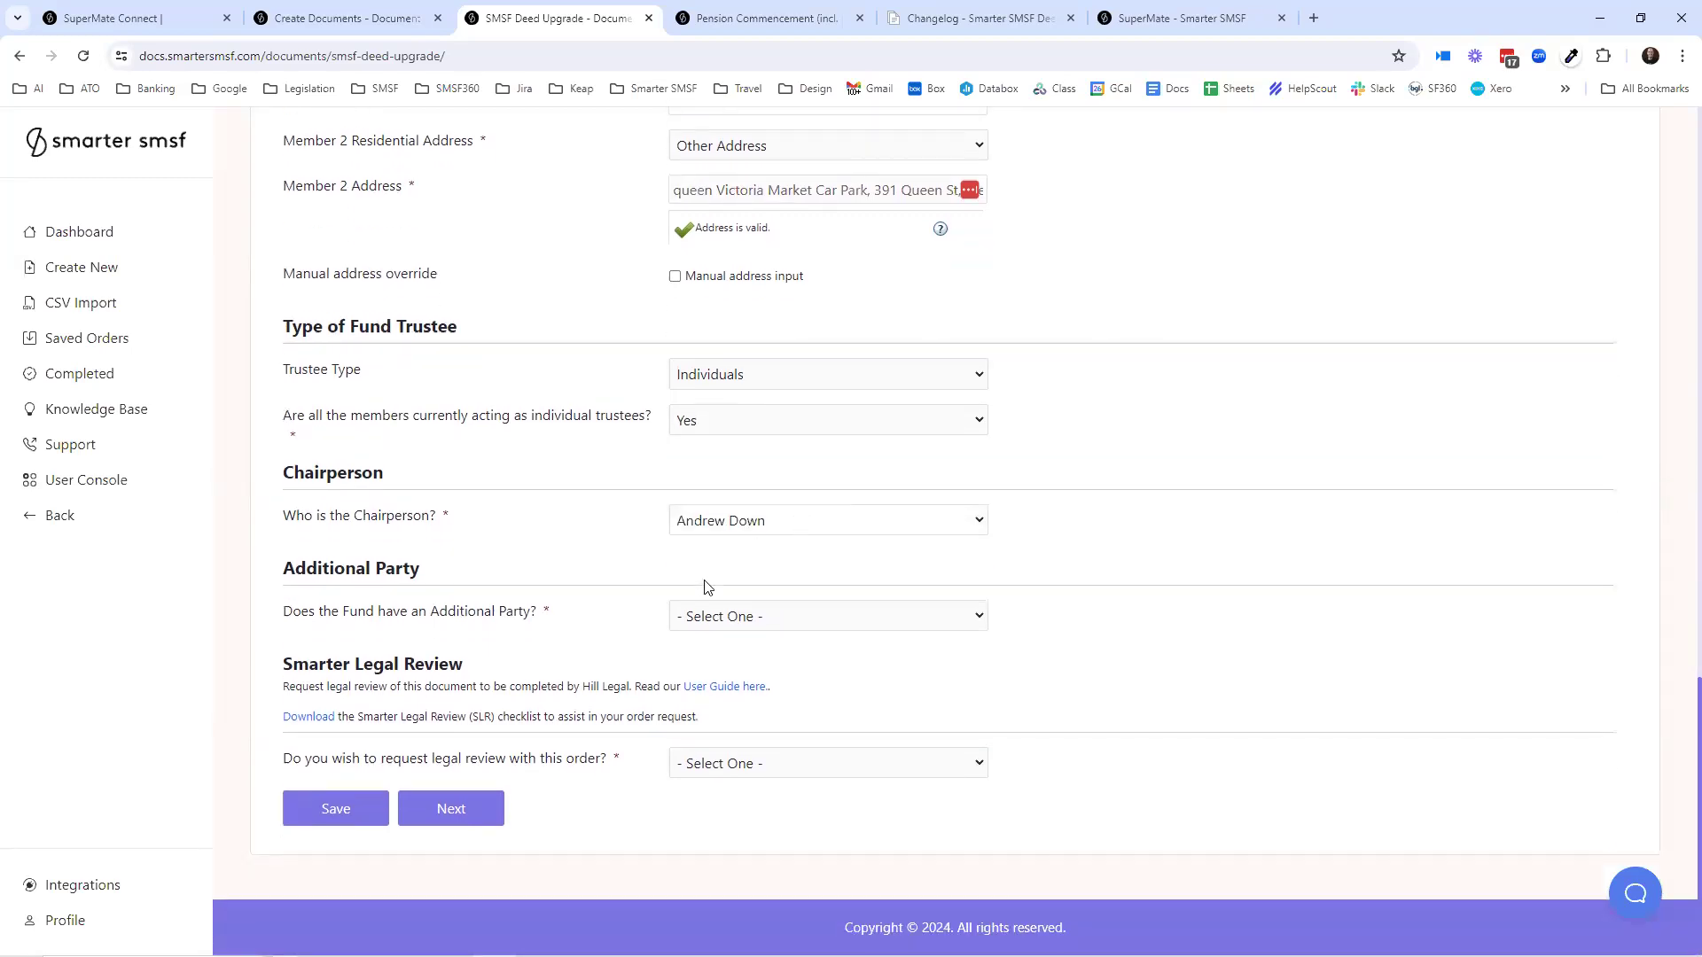
{"action": "left_click", "coordinate": [732, 622]}
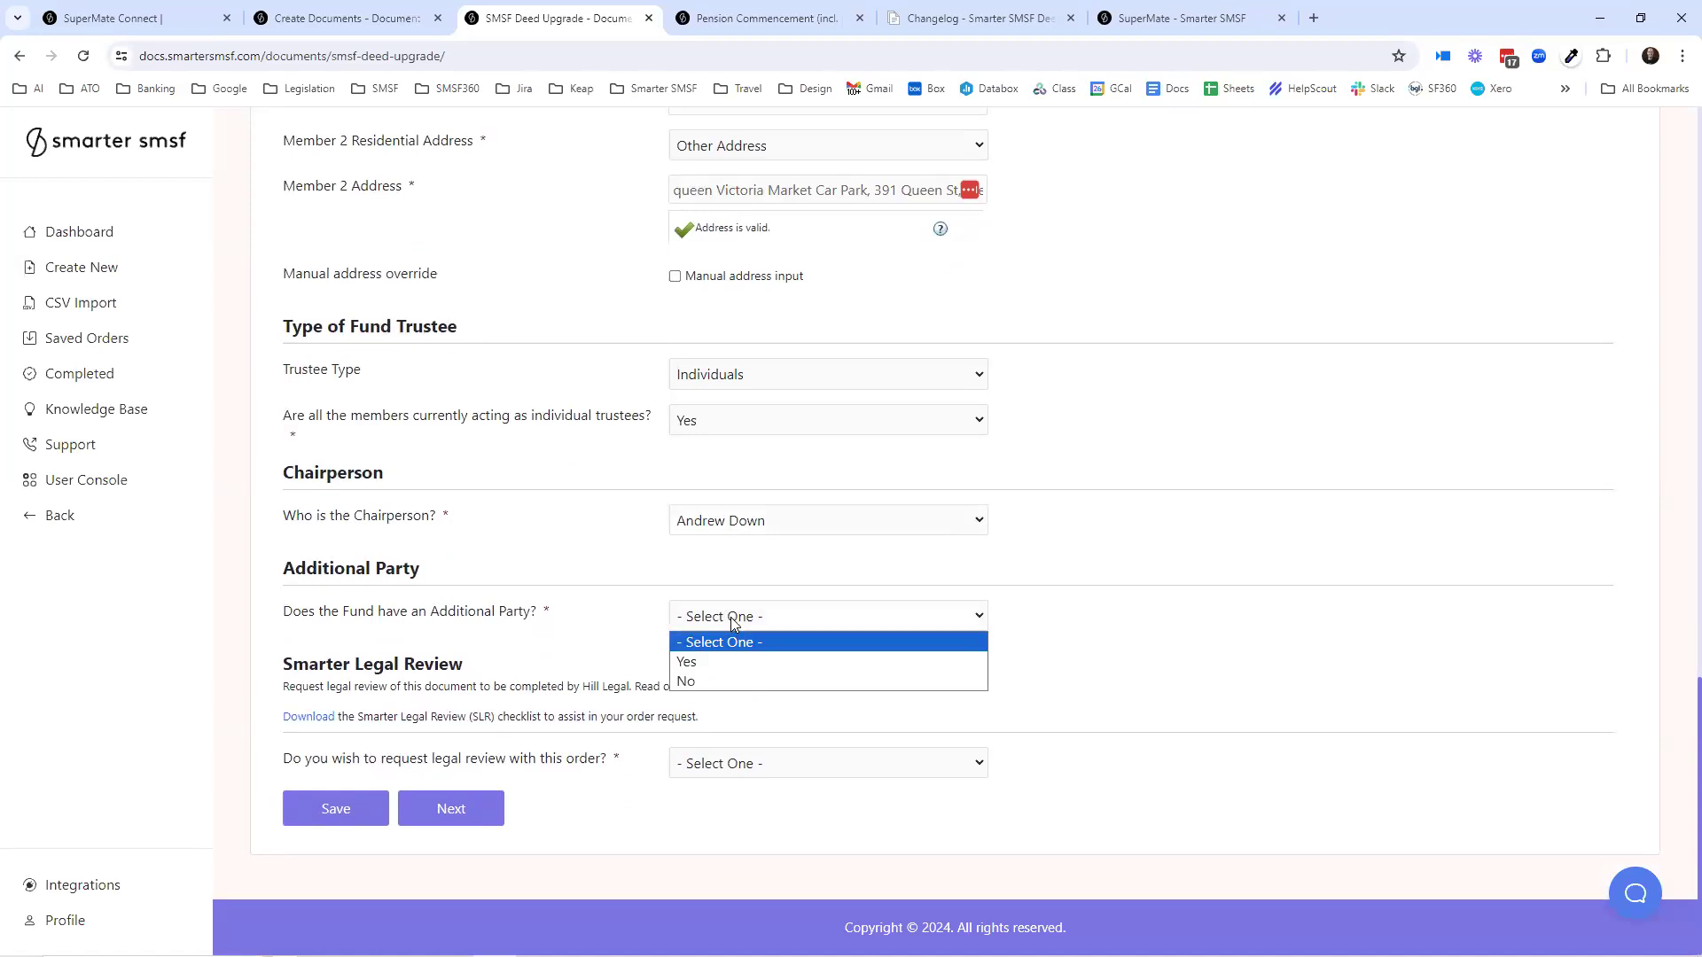
{"action": "left_click", "coordinate": [732, 663]}
{"action": "left_click", "coordinate": [726, 656]}
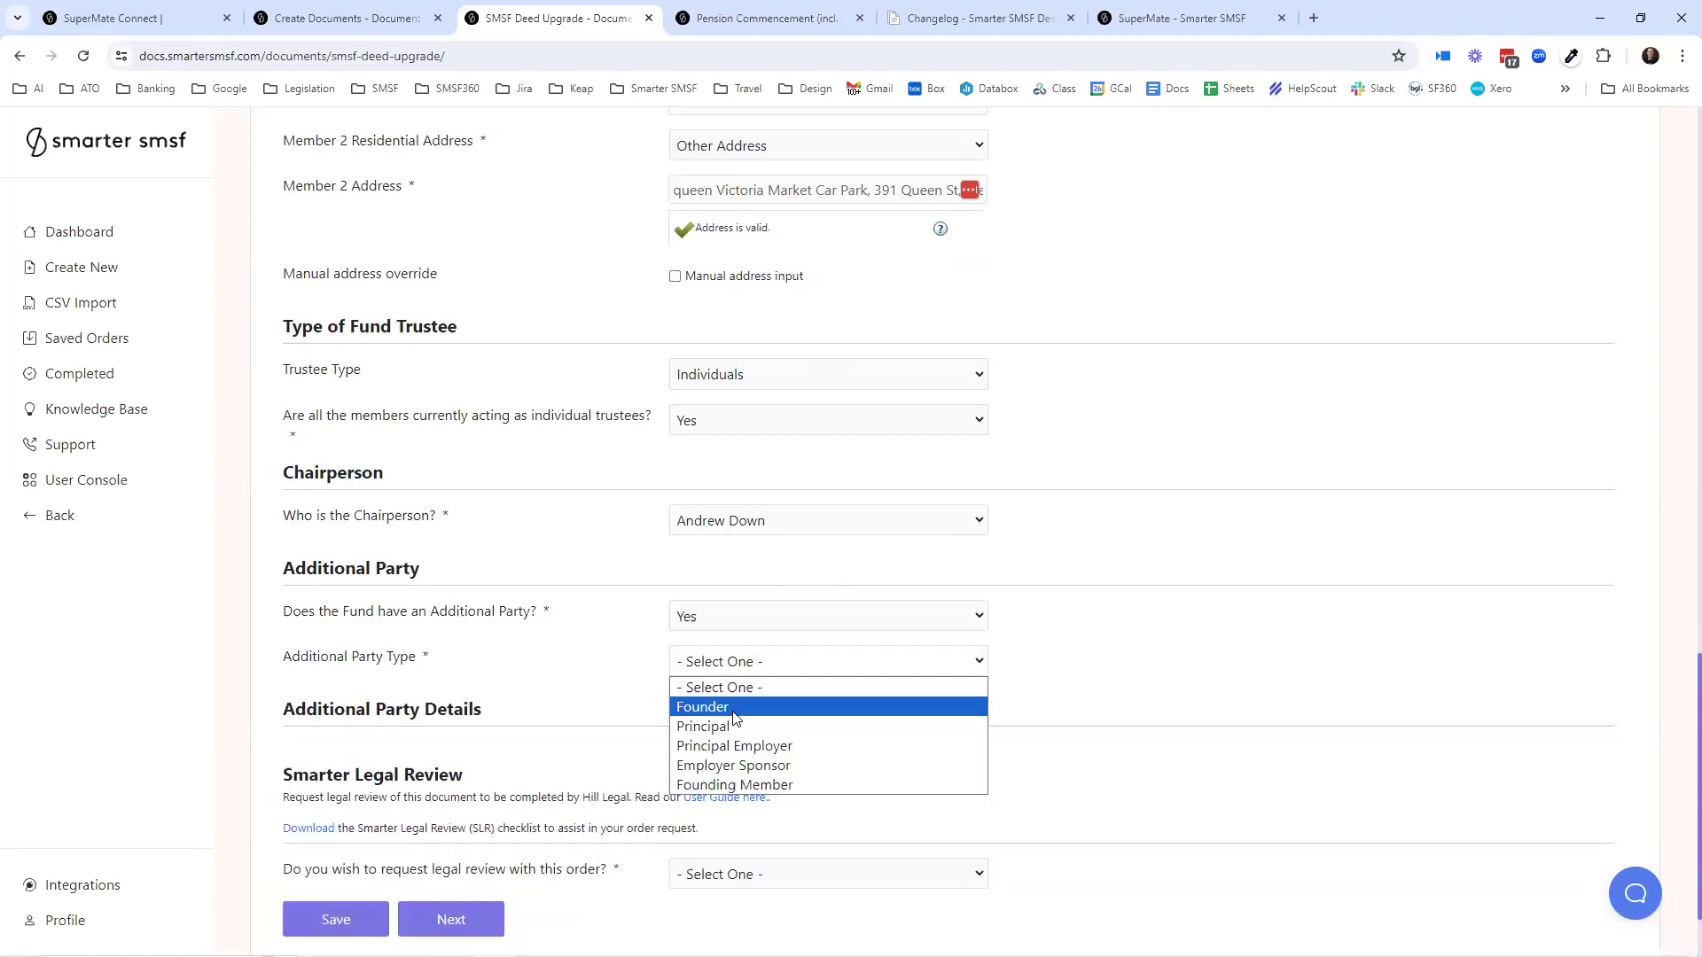
- Answer No to the Fund having an Additional Party and Yes to requesting legal review with this order
{"action": "left_click", "coordinate": [725, 620]}
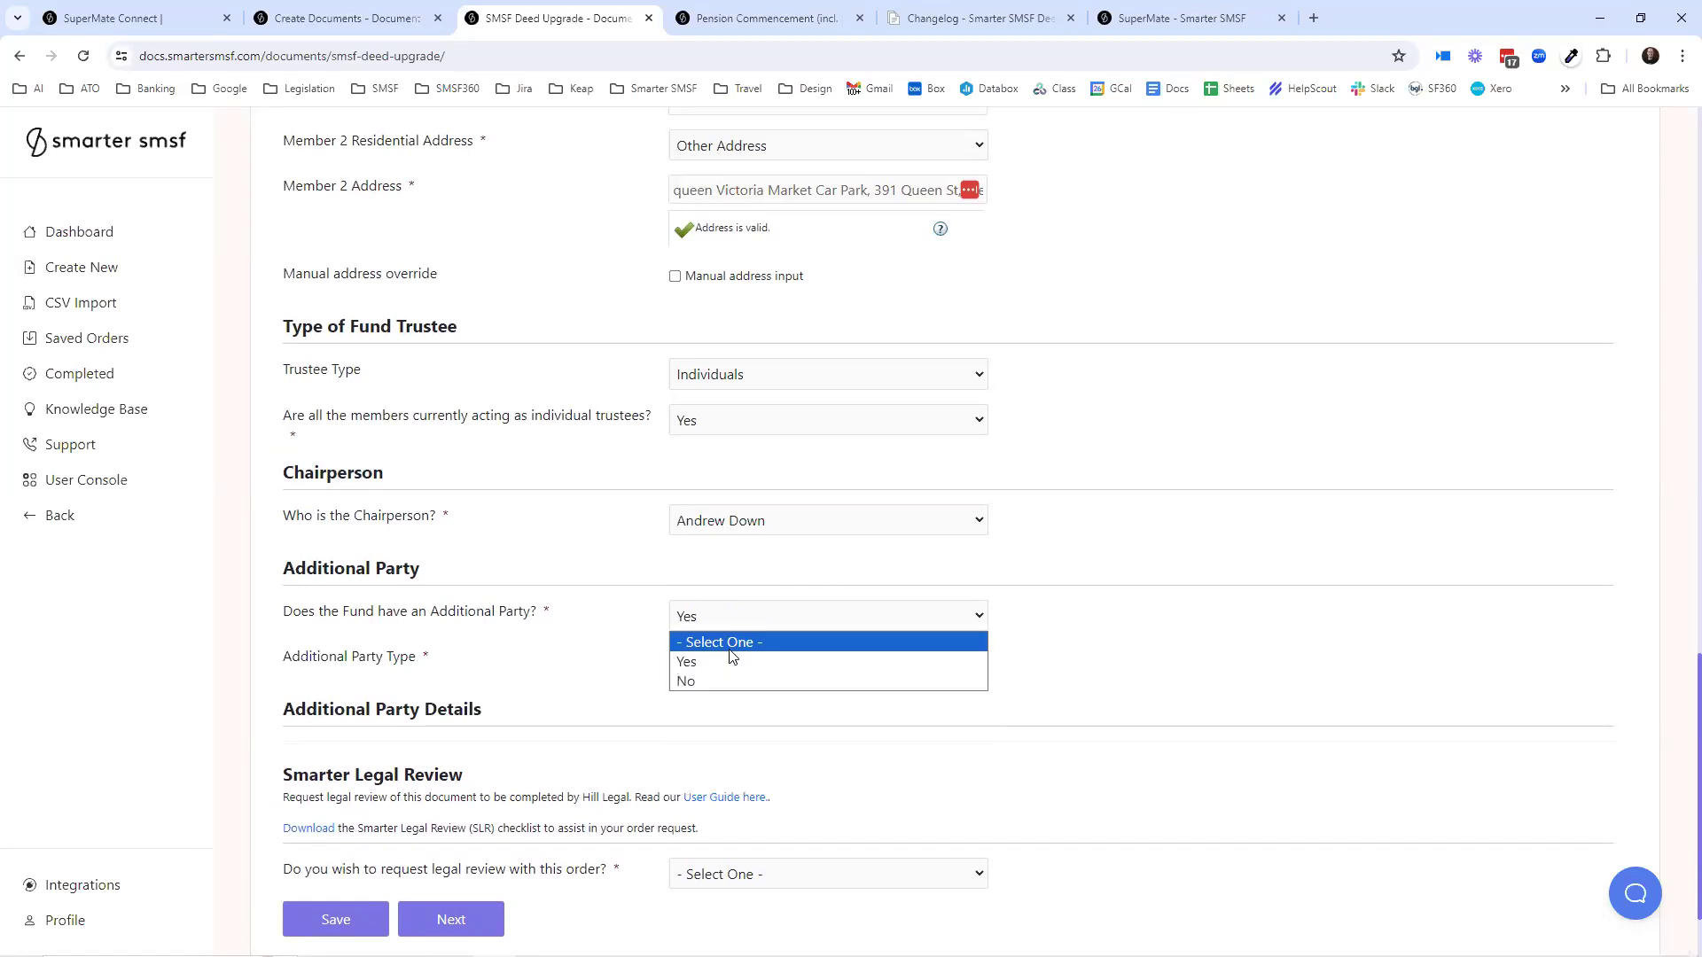
{"action": "left_click", "coordinate": [723, 683]}
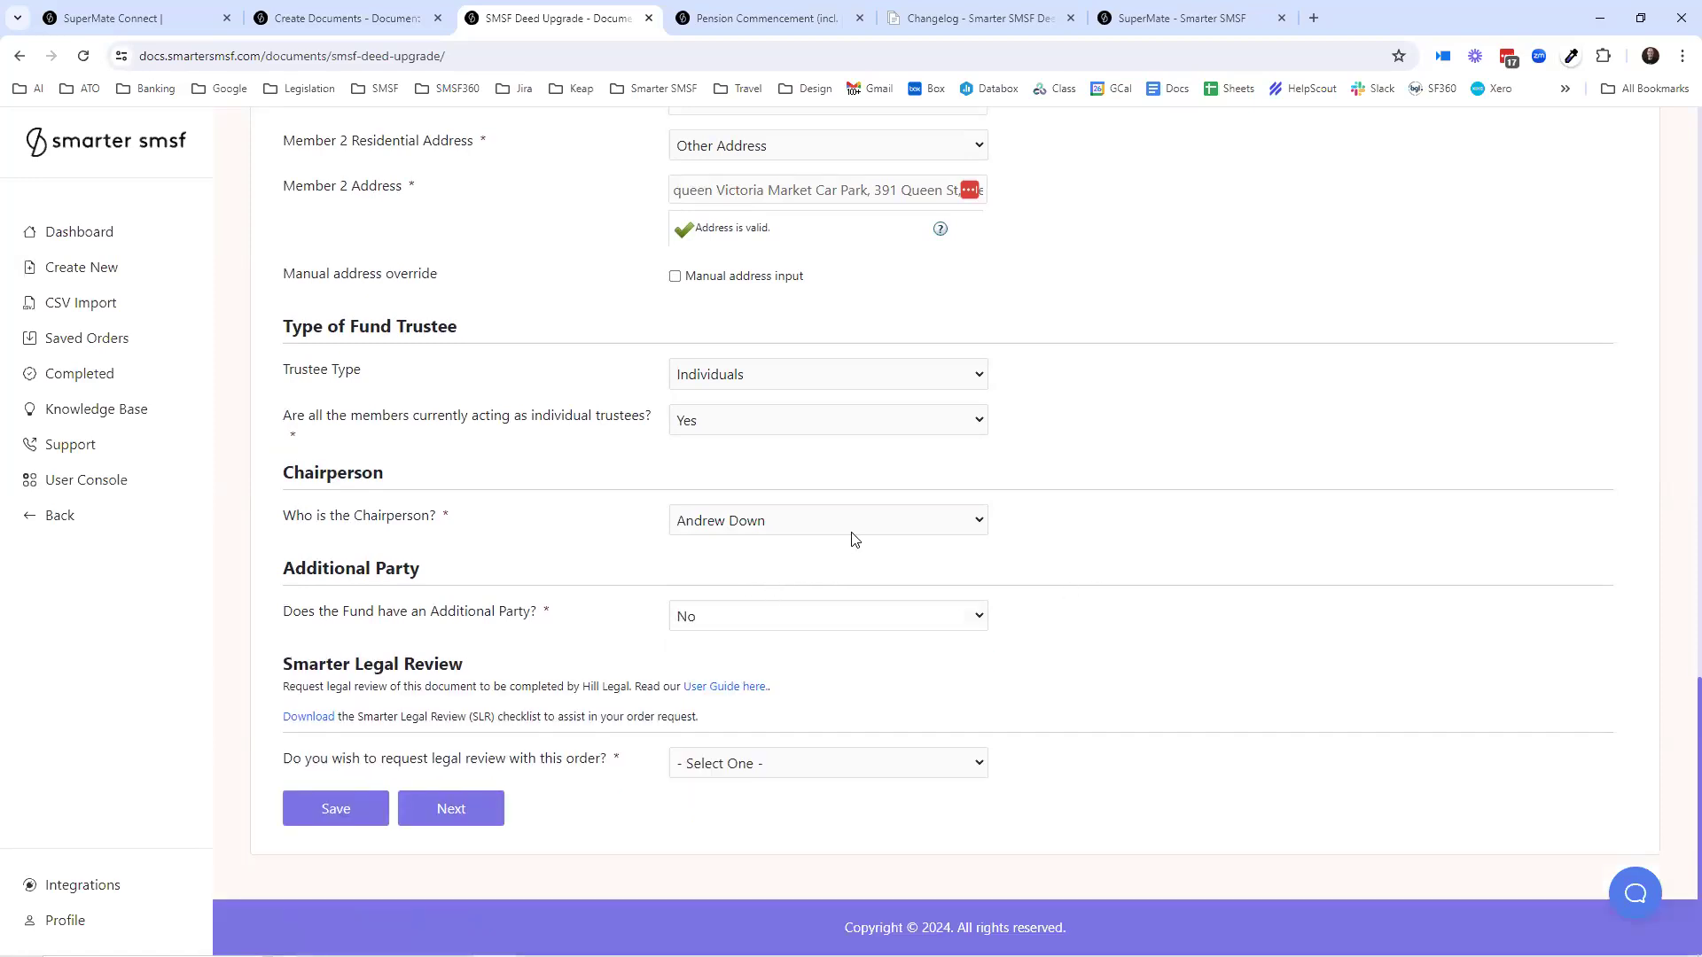
{"action": "scroll", "coordinate": [855, 537], "scroll_direction": "up", "scroll_amount": 6}
{"action": "scroll", "coordinate": [866, 542], "scroll_direction": "up", "scroll_amount": 12}
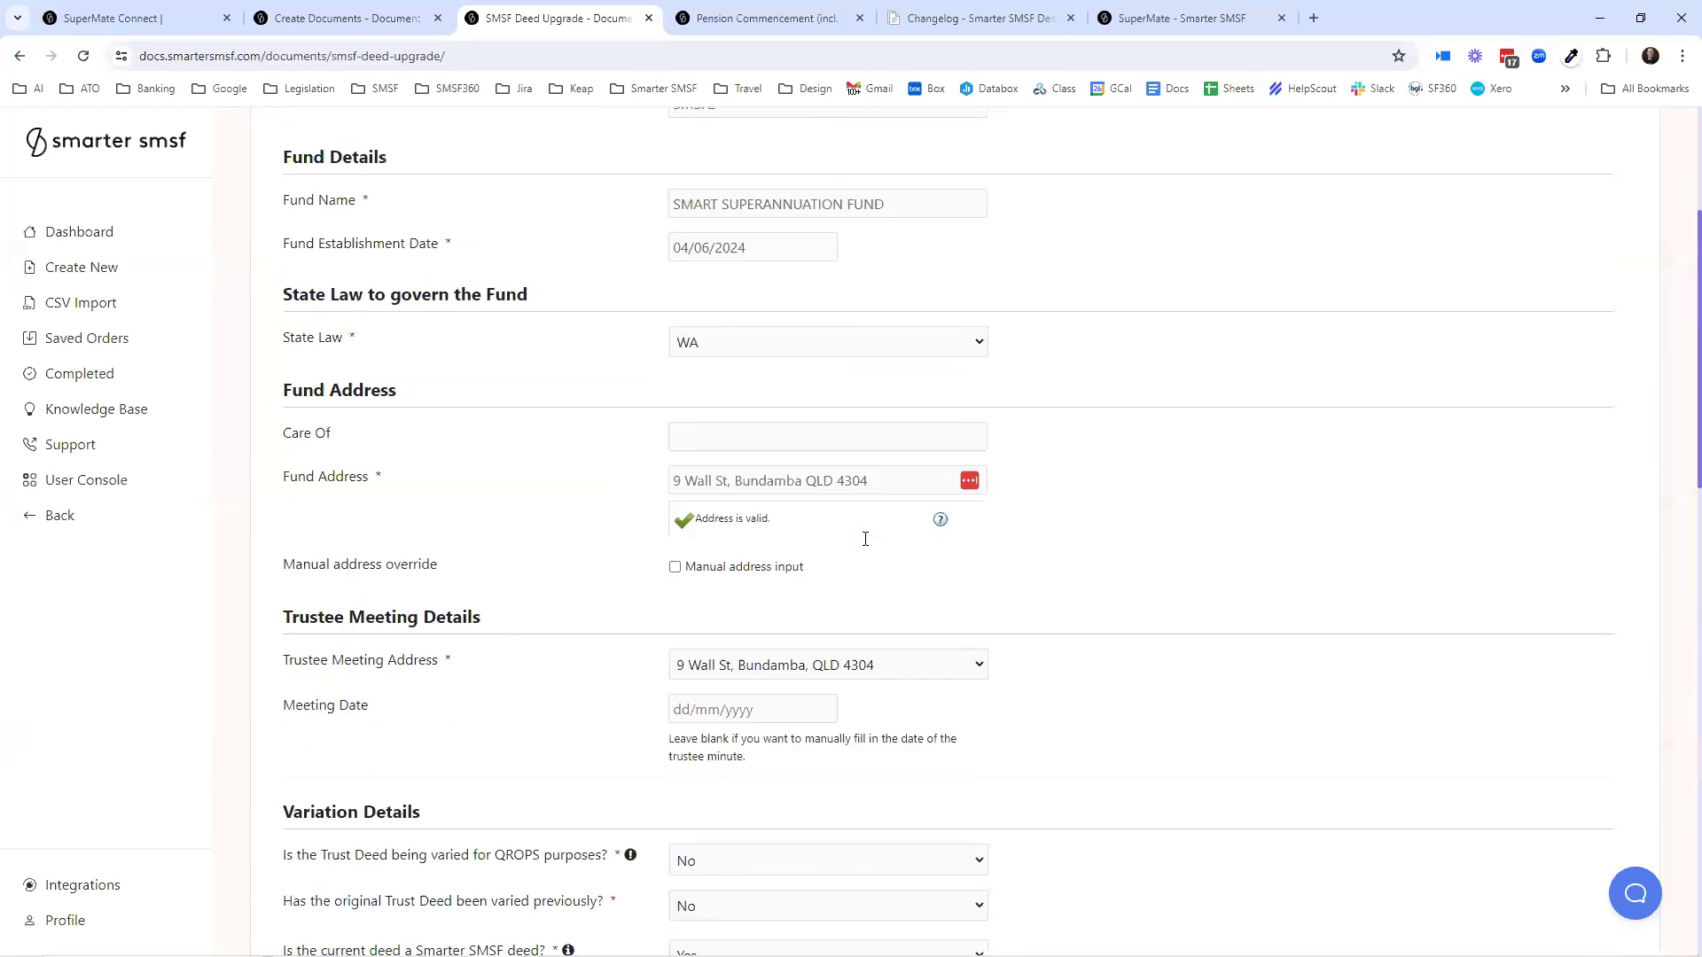
{"action": "scroll", "coordinate": [872, 545], "scroll_direction": "up", "scroll_amount": 2}
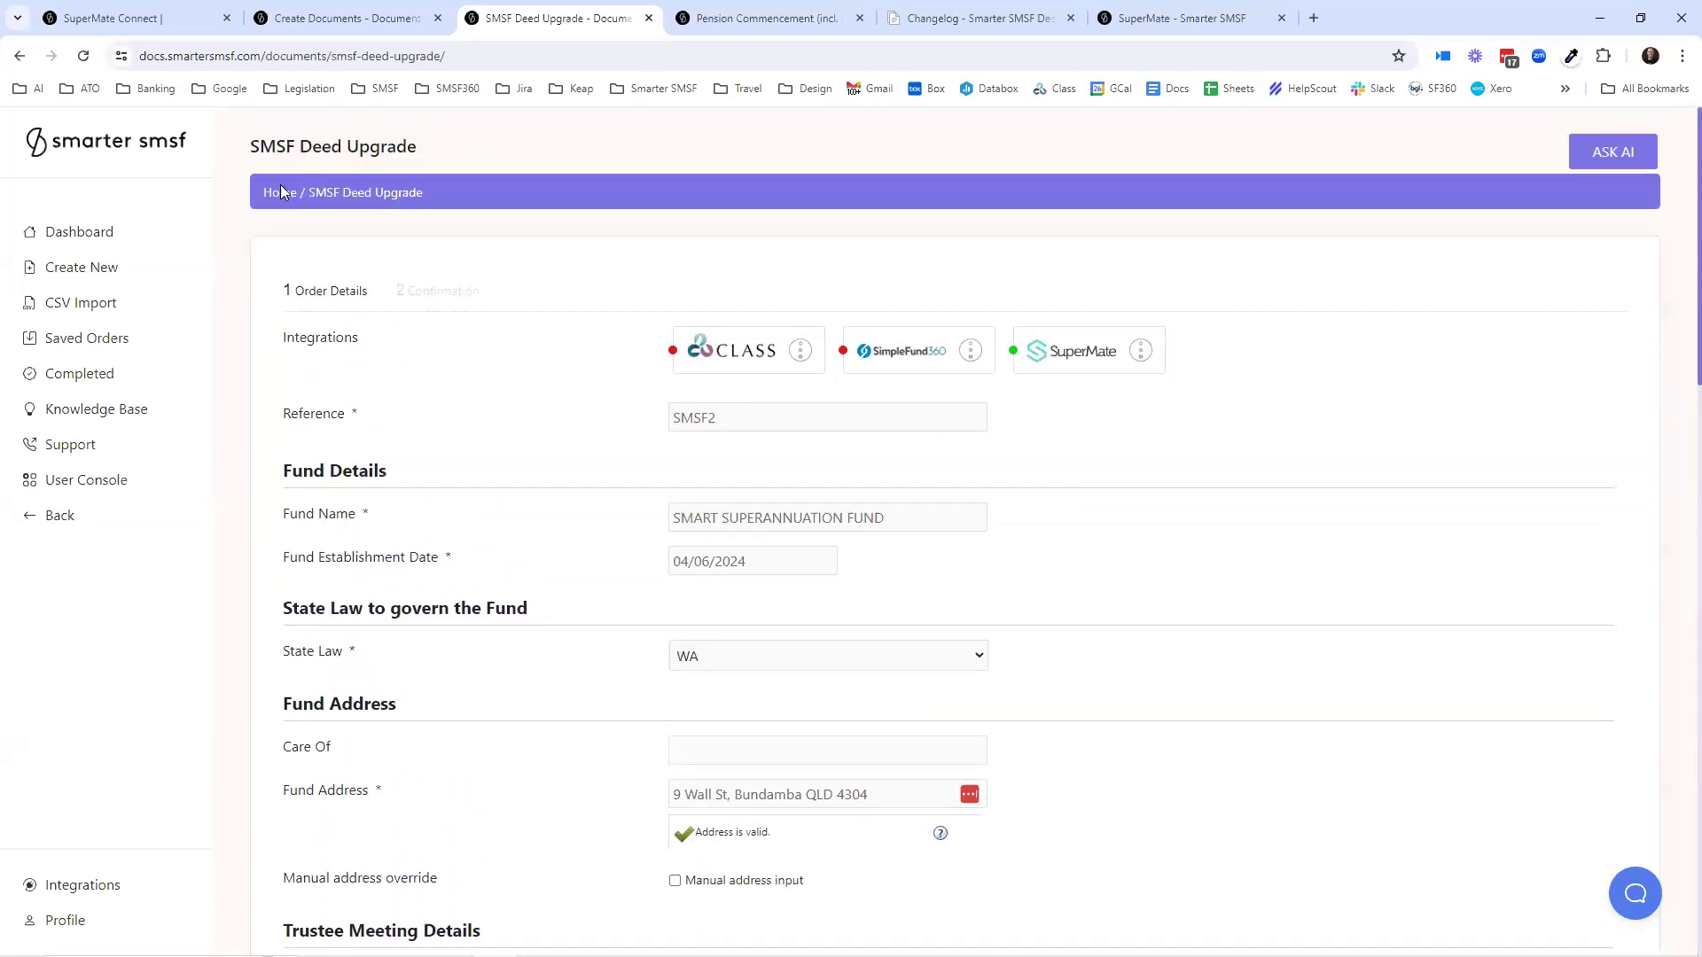
{"action": "scroll", "coordinate": [529, 341], "scroll_direction": "down", "scroll_amount": 13}
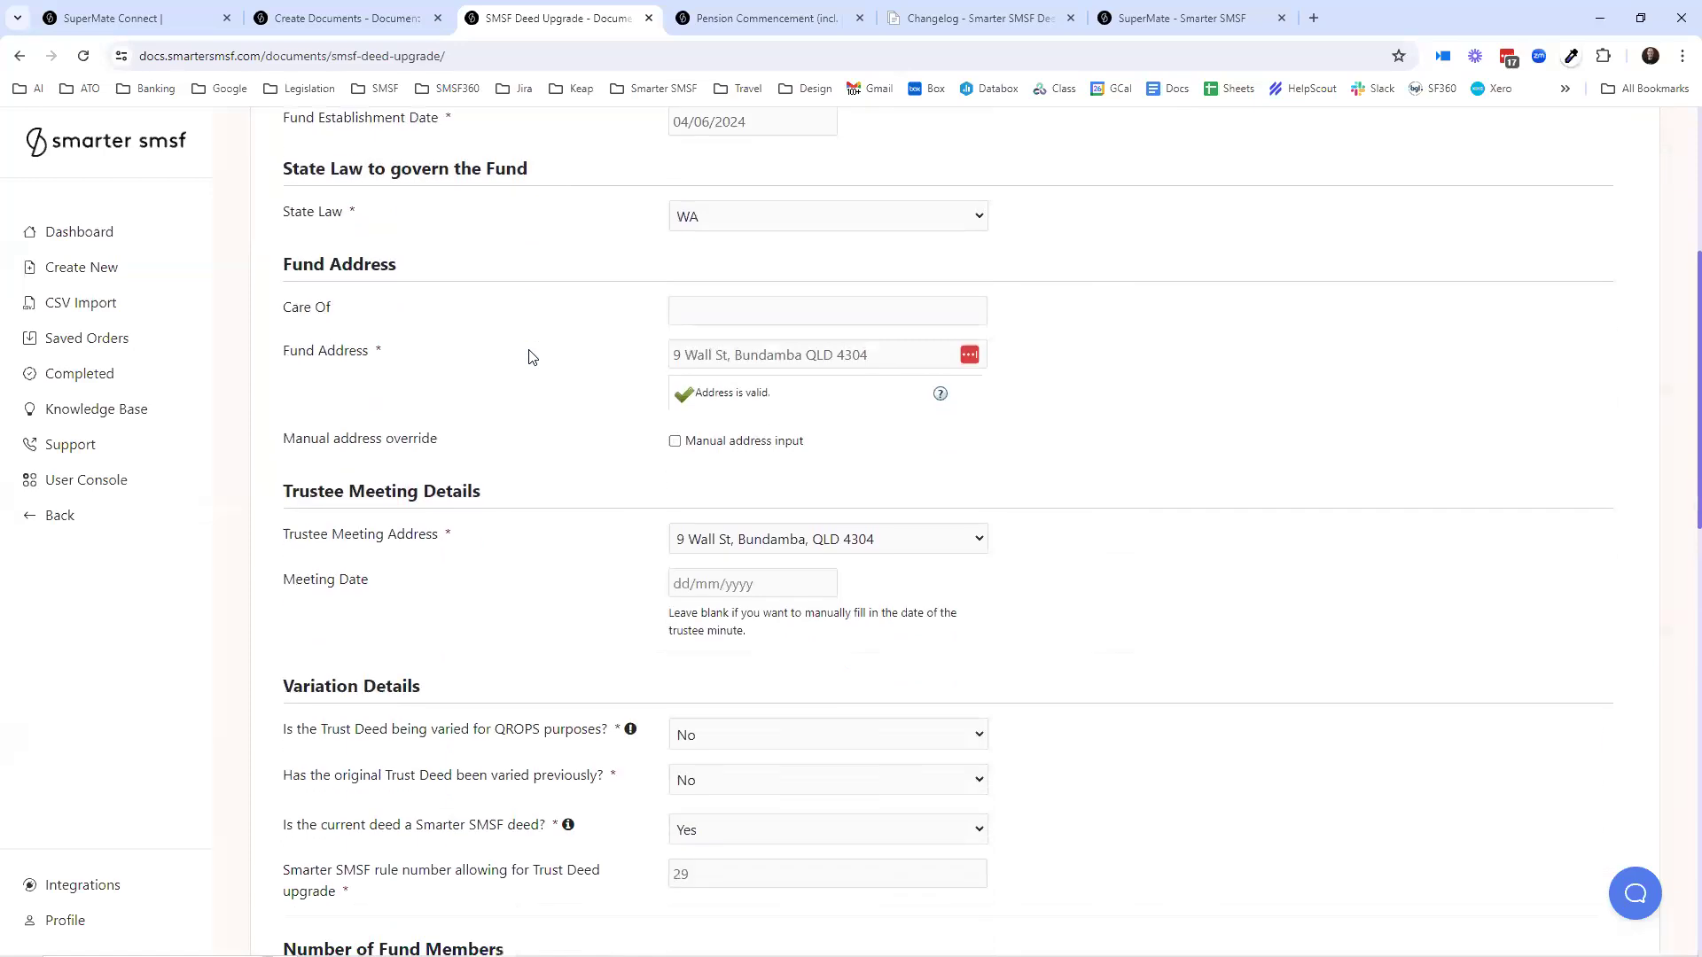
{"action": "scroll", "coordinate": [529, 357], "scroll_direction": "down", "scroll_amount": 9}
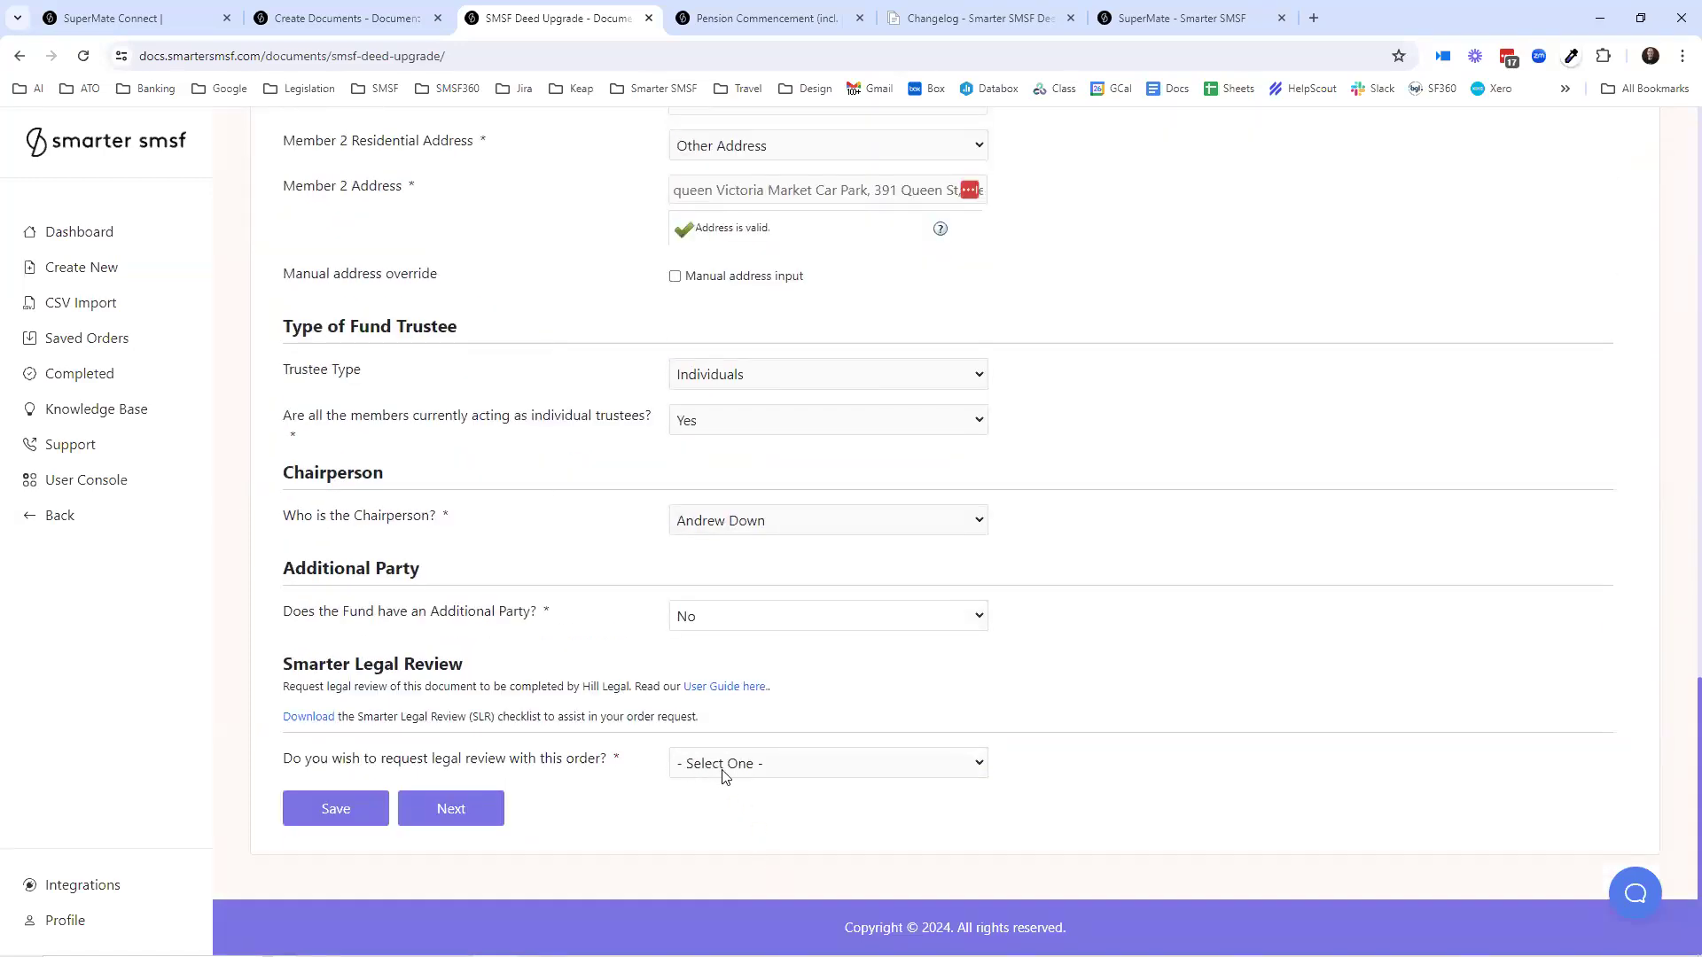
{"action": "left_click", "coordinate": [723, 764]}
{"action": "left_click", "coordinate": [709, 807]}
{"action": "scroll", "coordinate": [732, 532], "scroll_direction": "down", "scroll_amount": 4}
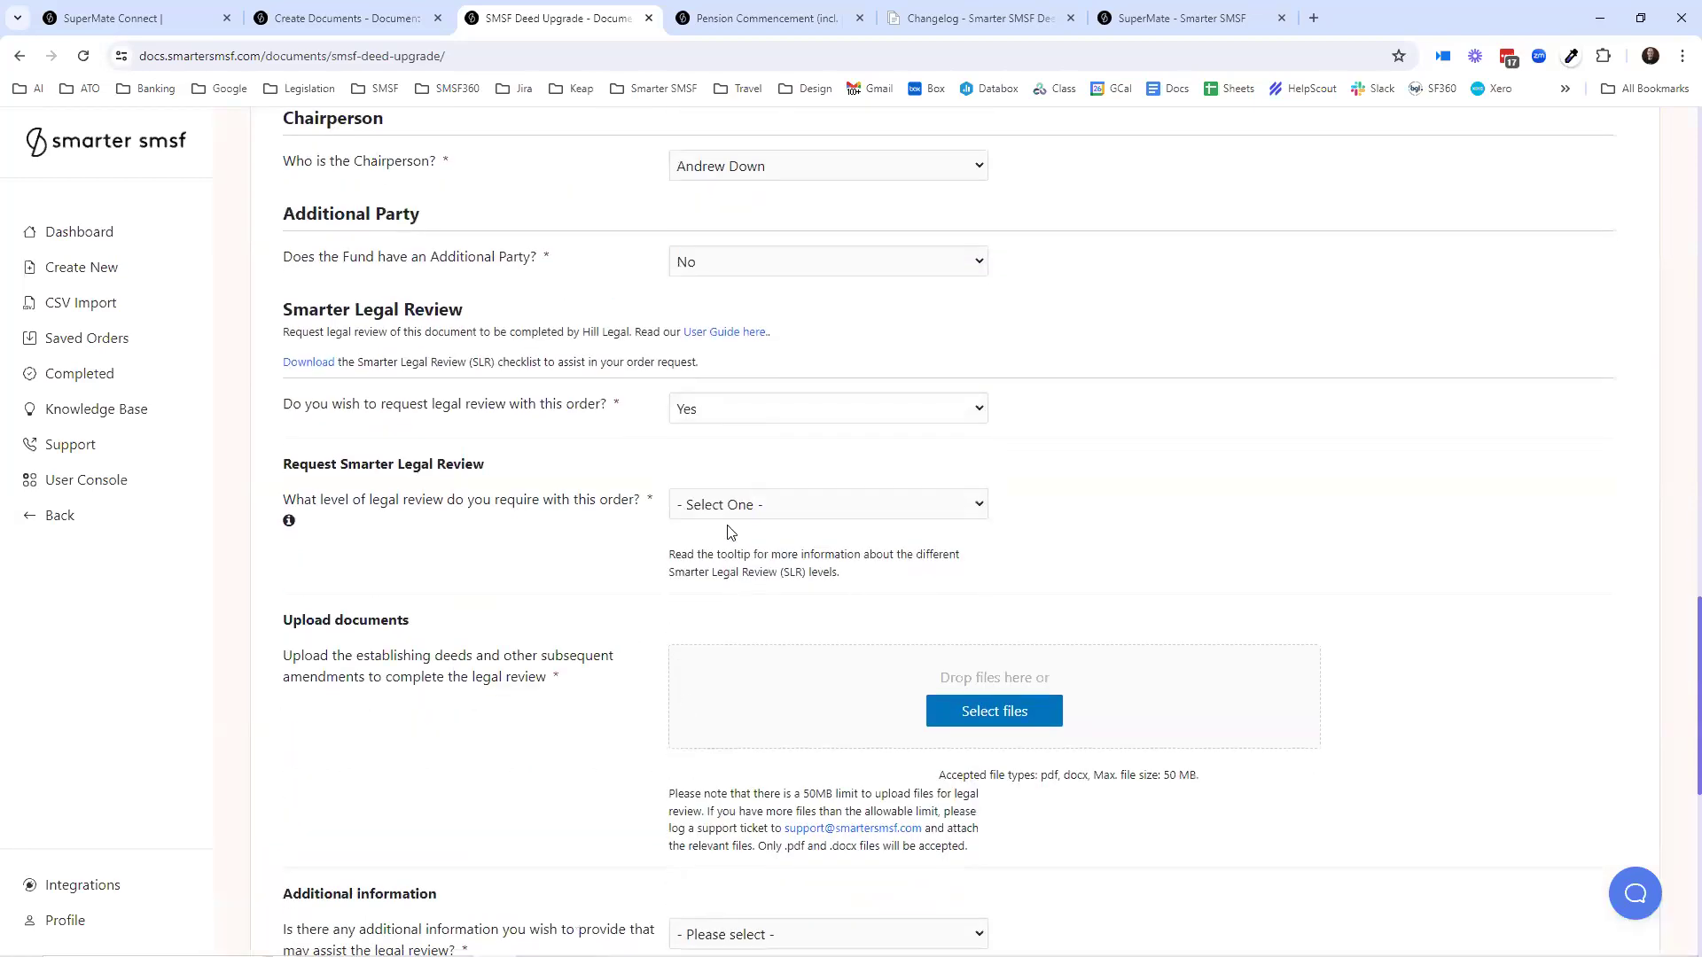
- Examine the legal review levels and the upload, additional information and acknowledgement sections of the legal review request
{"action": "left_click", "coordinate": [733, 505]}
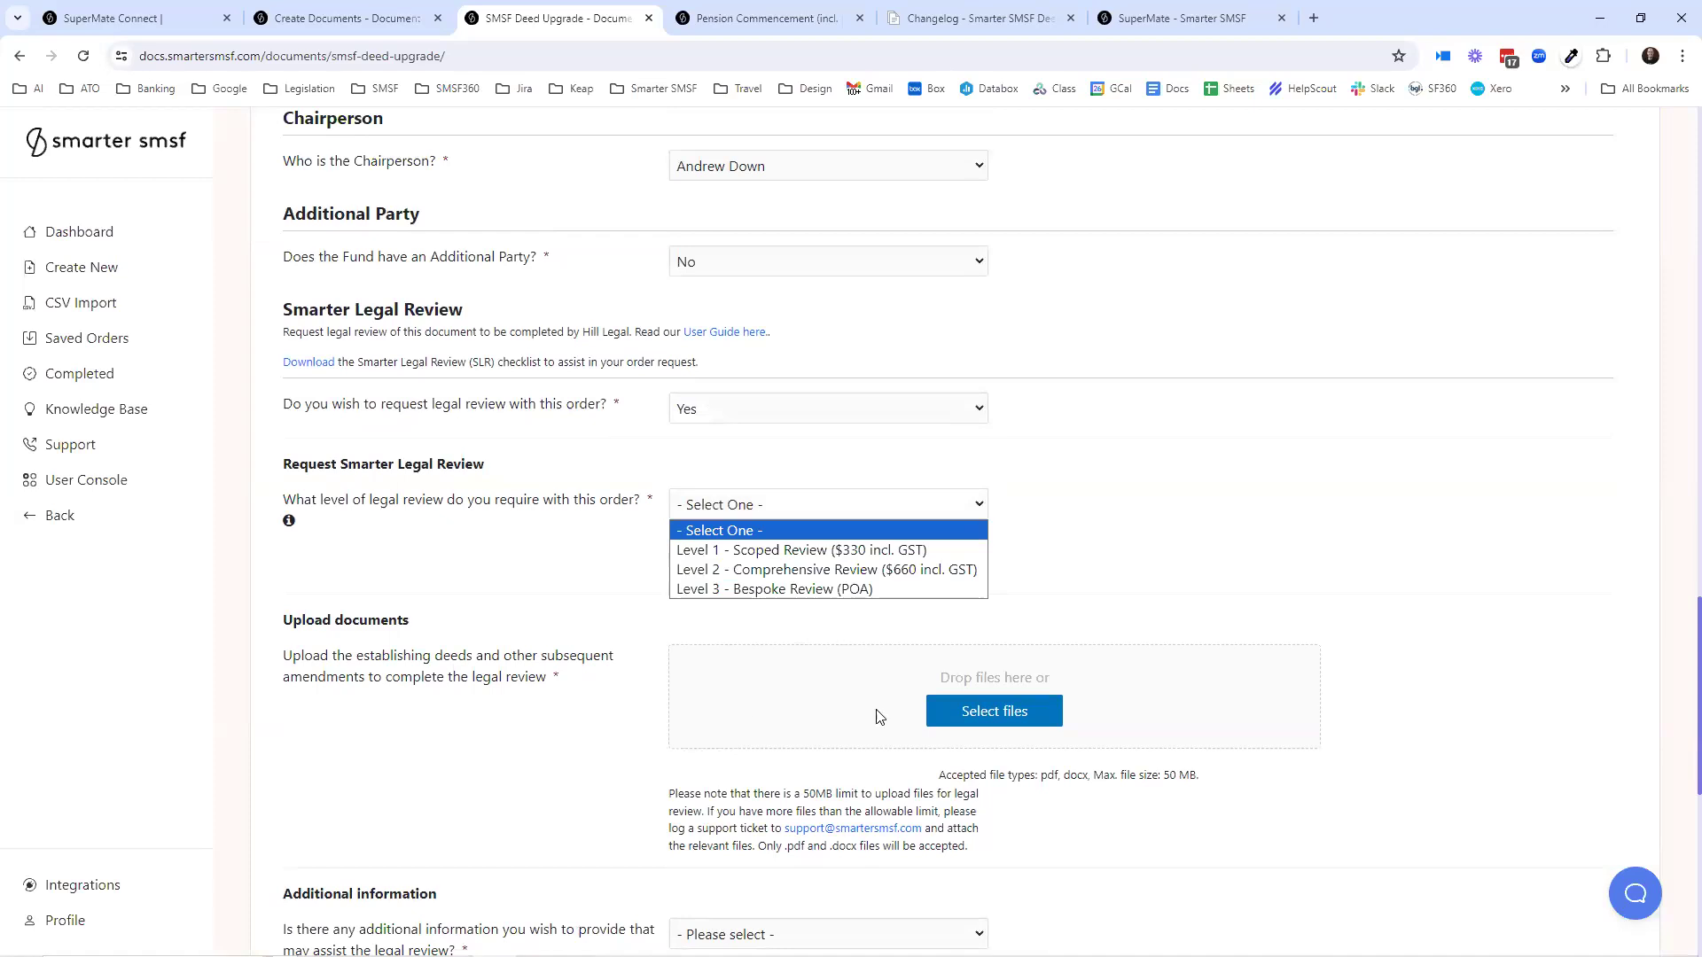
{"action": "scroll", "coordinate": [851, 656], "scroll_direction": "down", "scroll_amount": 4}
{"action": "scroll", "coordinate": [729, 638], "scroll_direction": "down", "scroll_amount": 3}
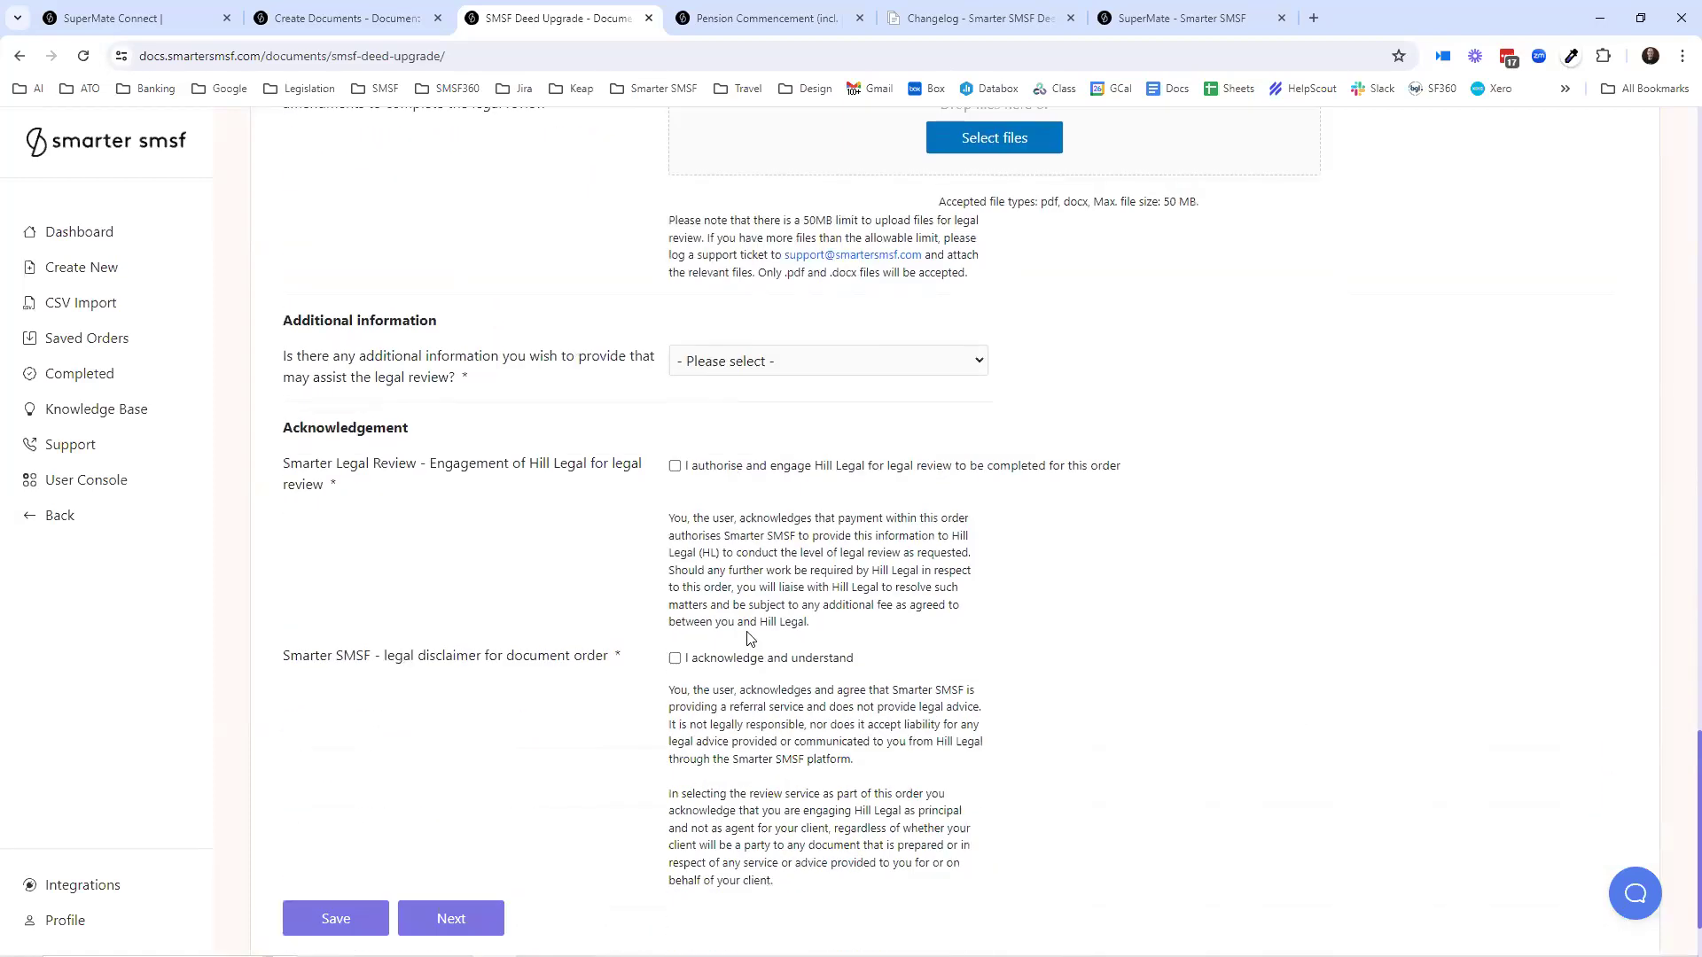
{"action": "scroll", "coordinate": [735, 696], "scroll_direction": "up", "scroll_amount": 4}
{"action": "scroll", "coordinate": [734, 696], "scroll_direction": "up", "scroll_amount": 4}
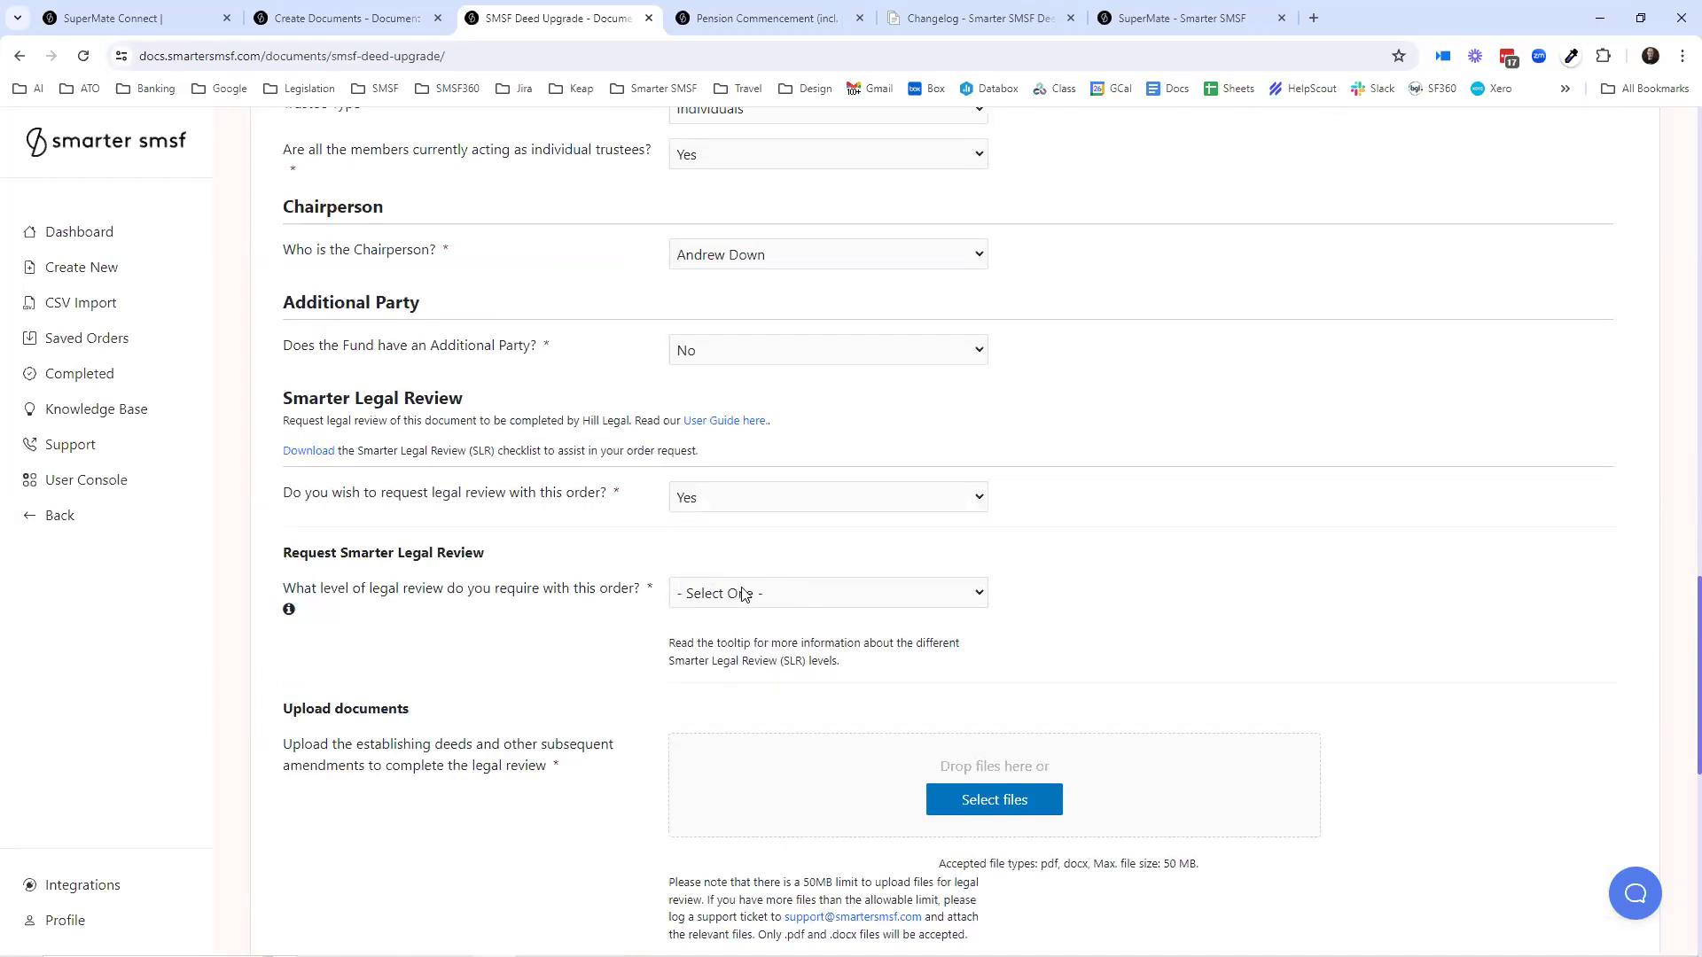
- Answer No to requesting legal review with this order and proceed to the order confirmation
{"action": "left_click", "coordinate": [702, 493]}
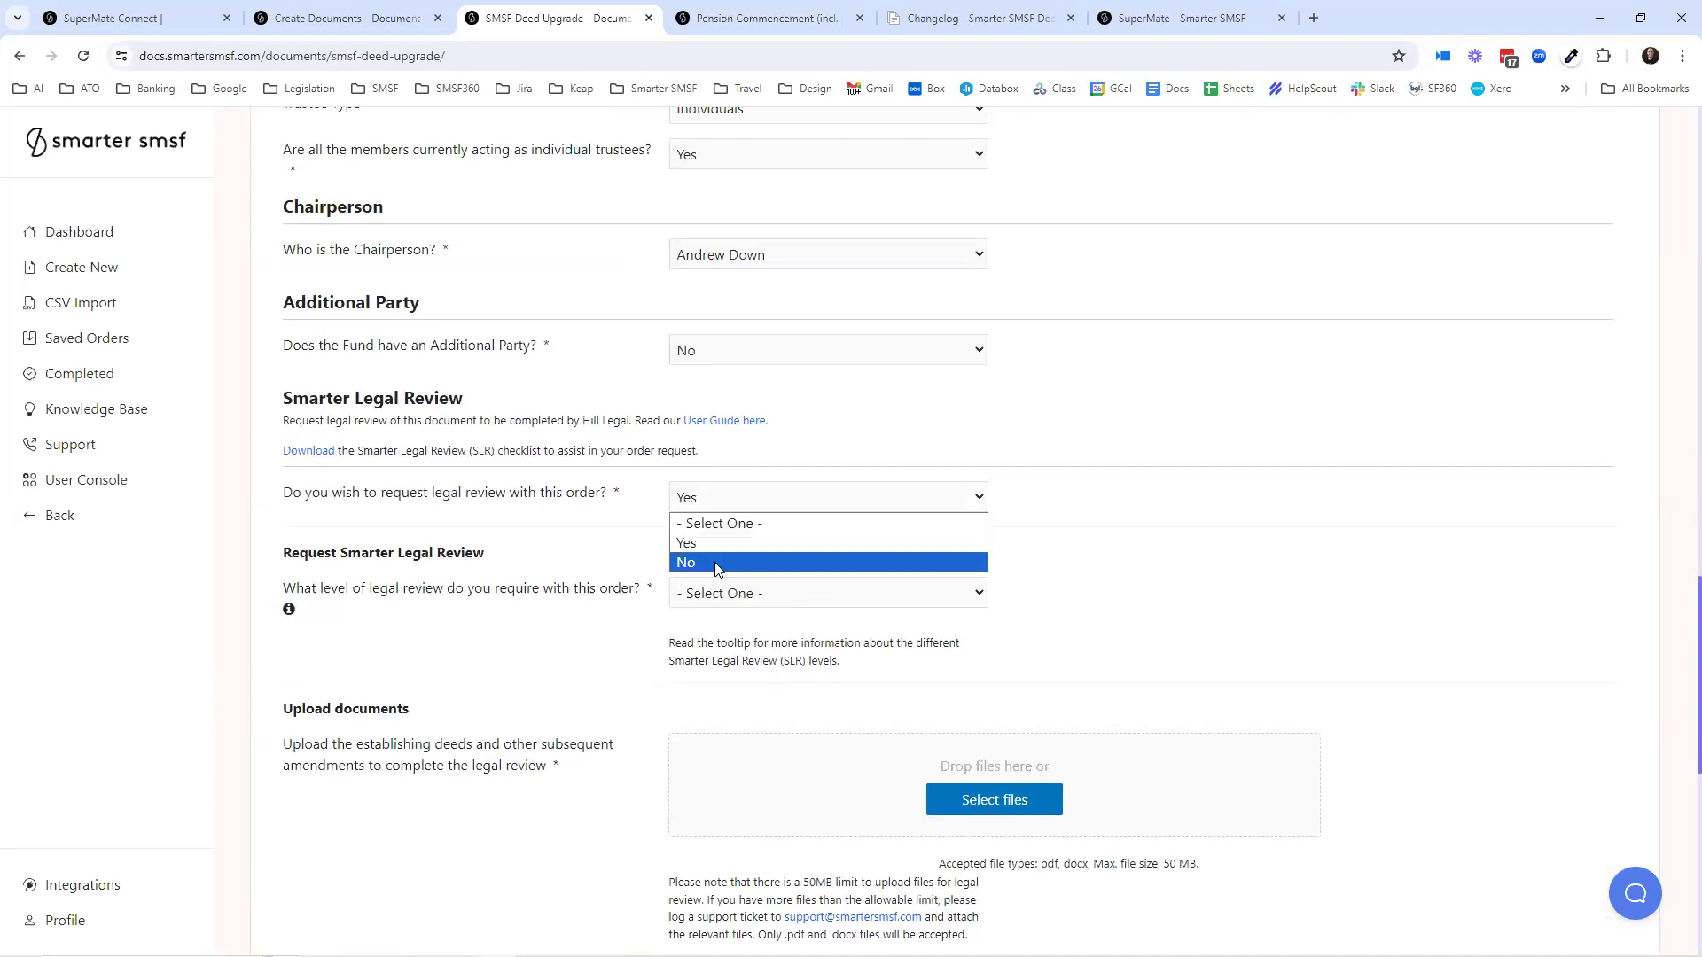
{"action": "left_click", "coordinate": [716, 564]}
{"action": "left_click", "coordinate": [472, 802]}
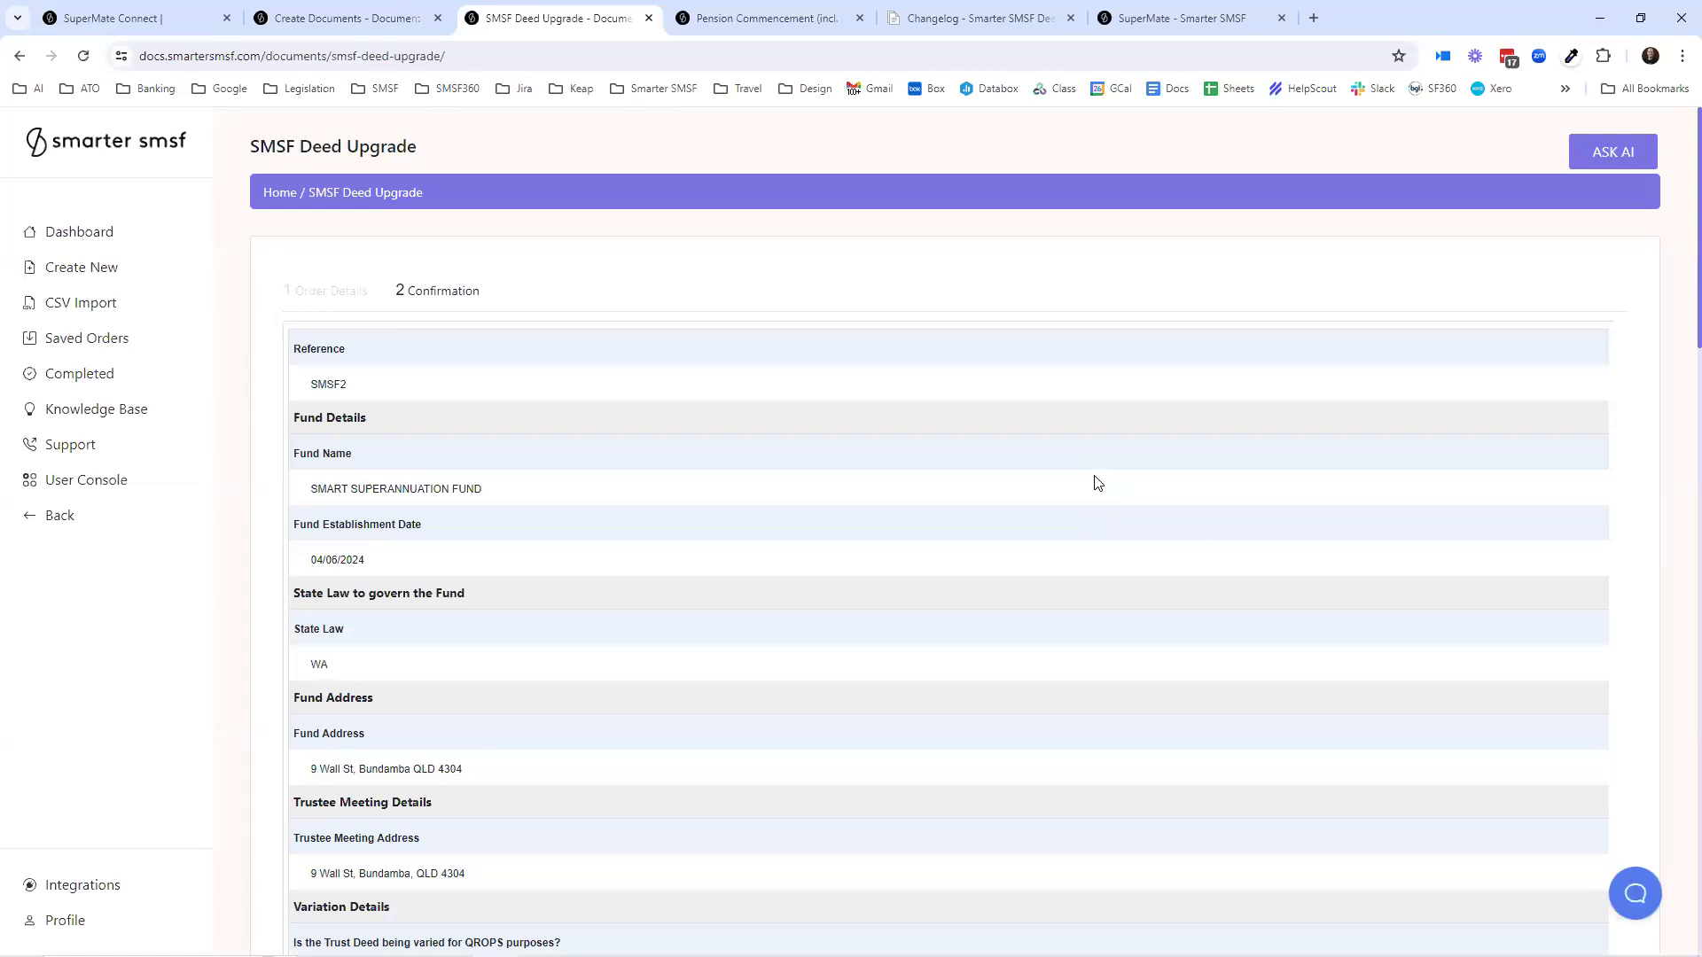
- Review the entered details and pricing on the confirmation page and place the SMSF Deed Upgrade order
{"action": "scroll", "coordinate": [1077, 486], "scroll_direction": "down", "scroll_amount": 2}
{"action": "scroll", "coordinate": [448, 566], "scroll_direction": "down", "scroll_amount": 10}
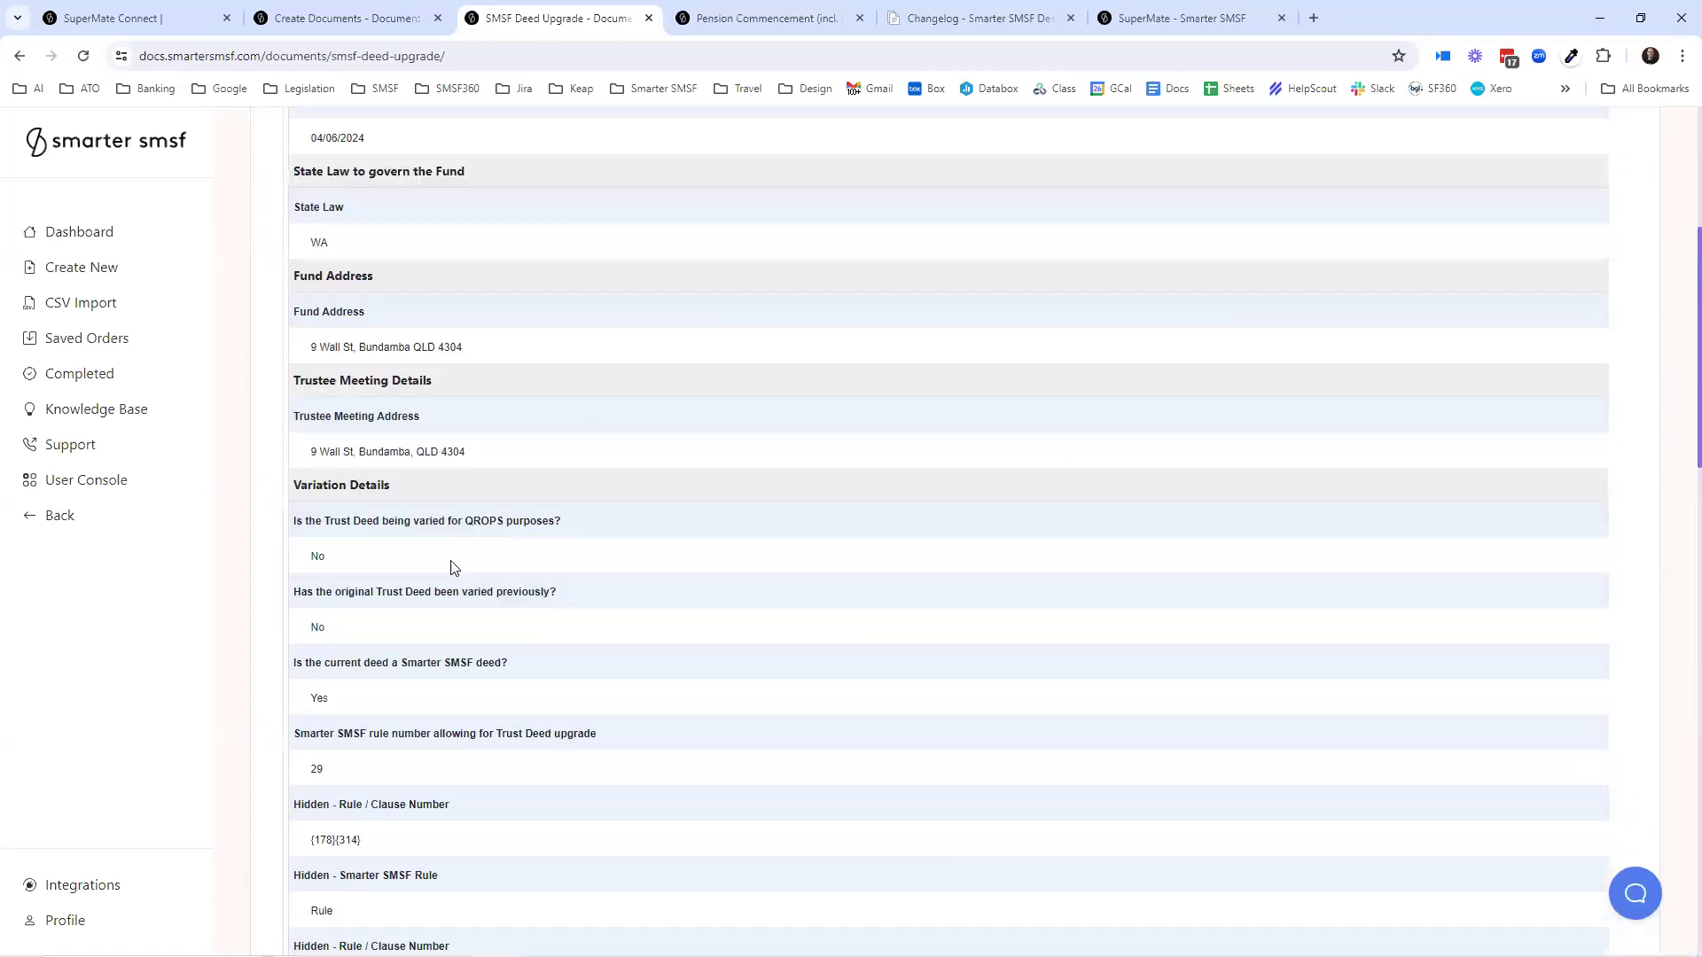
{"action": "scroll", "coordinate": [432, 585], "scroll_direction": "down", "scroll_amount": 7}
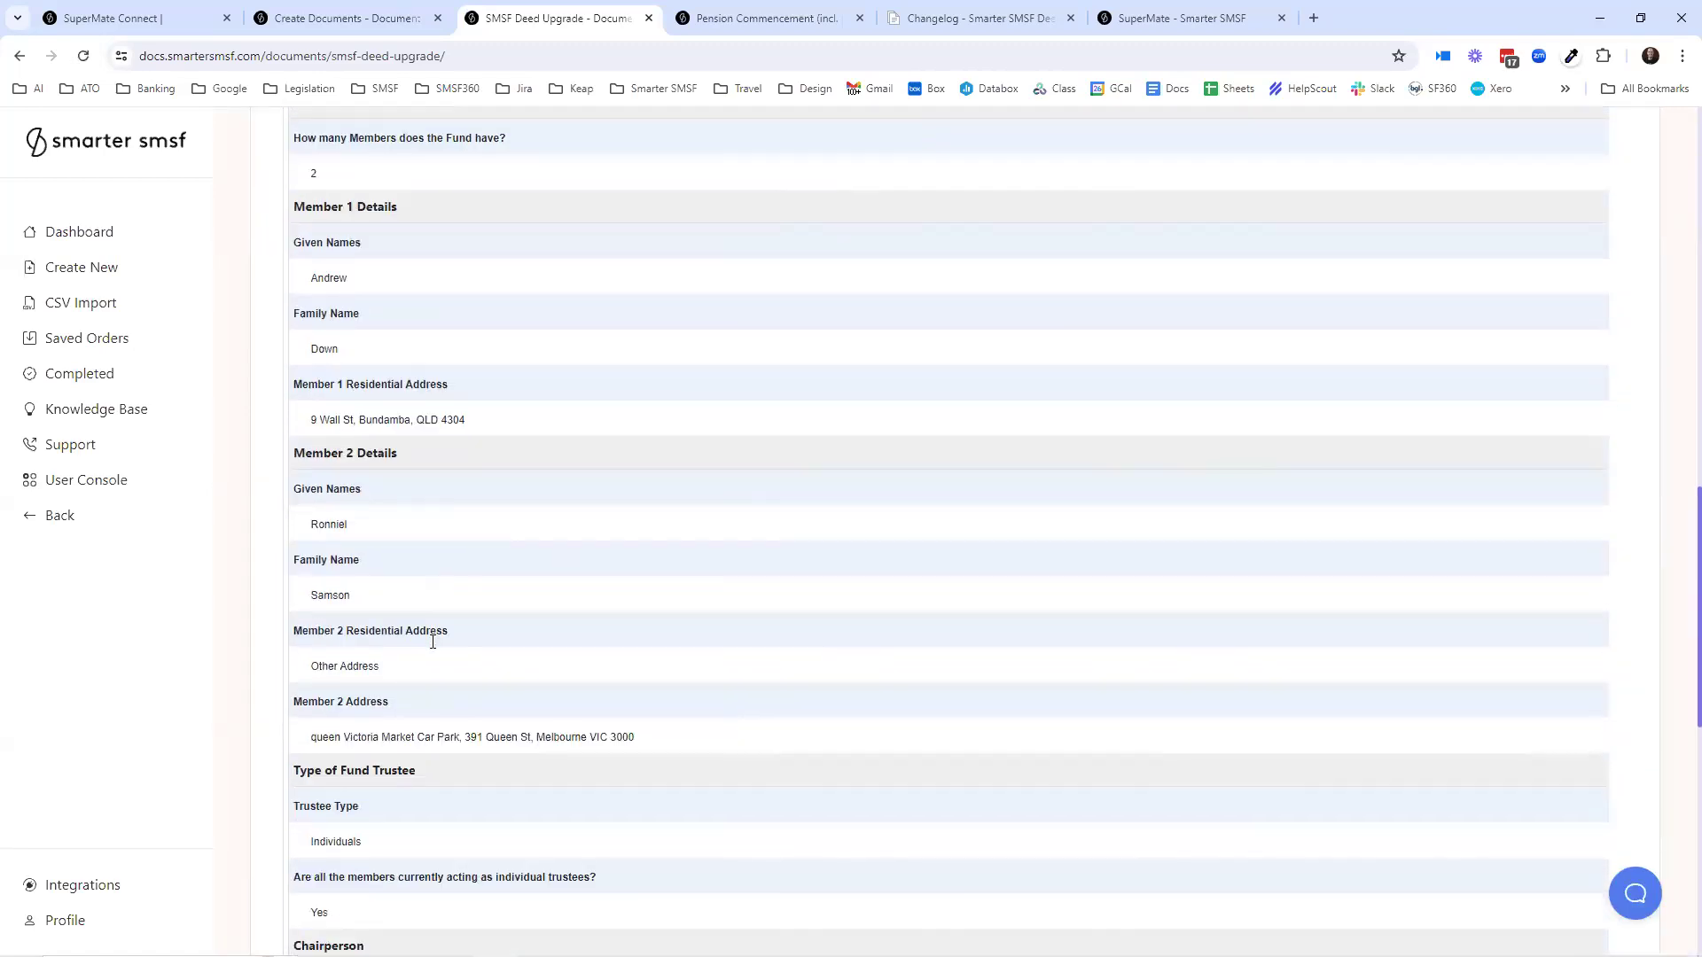
{"action": "scroll", "coordinate": [484, 706], "scroll_direction": "down", "scroll_amount": 4}
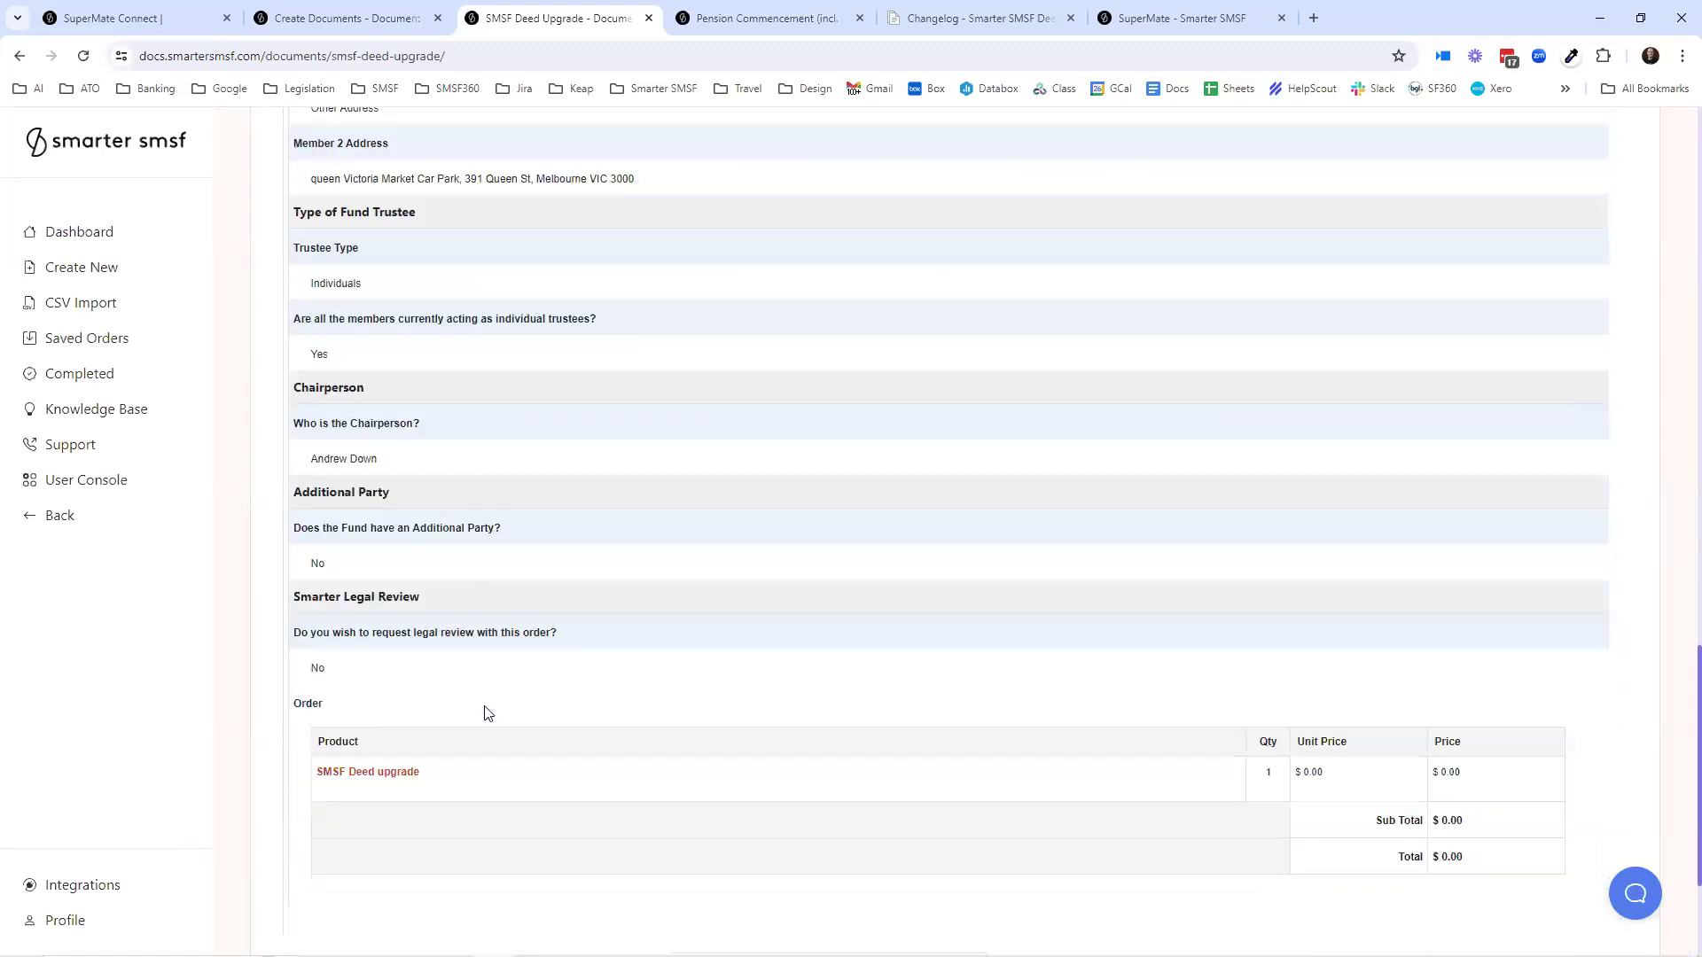
{"action": "scroll", "coordinate": [505, 688], "scroll_direction": "up", "scroll_amount": 3}
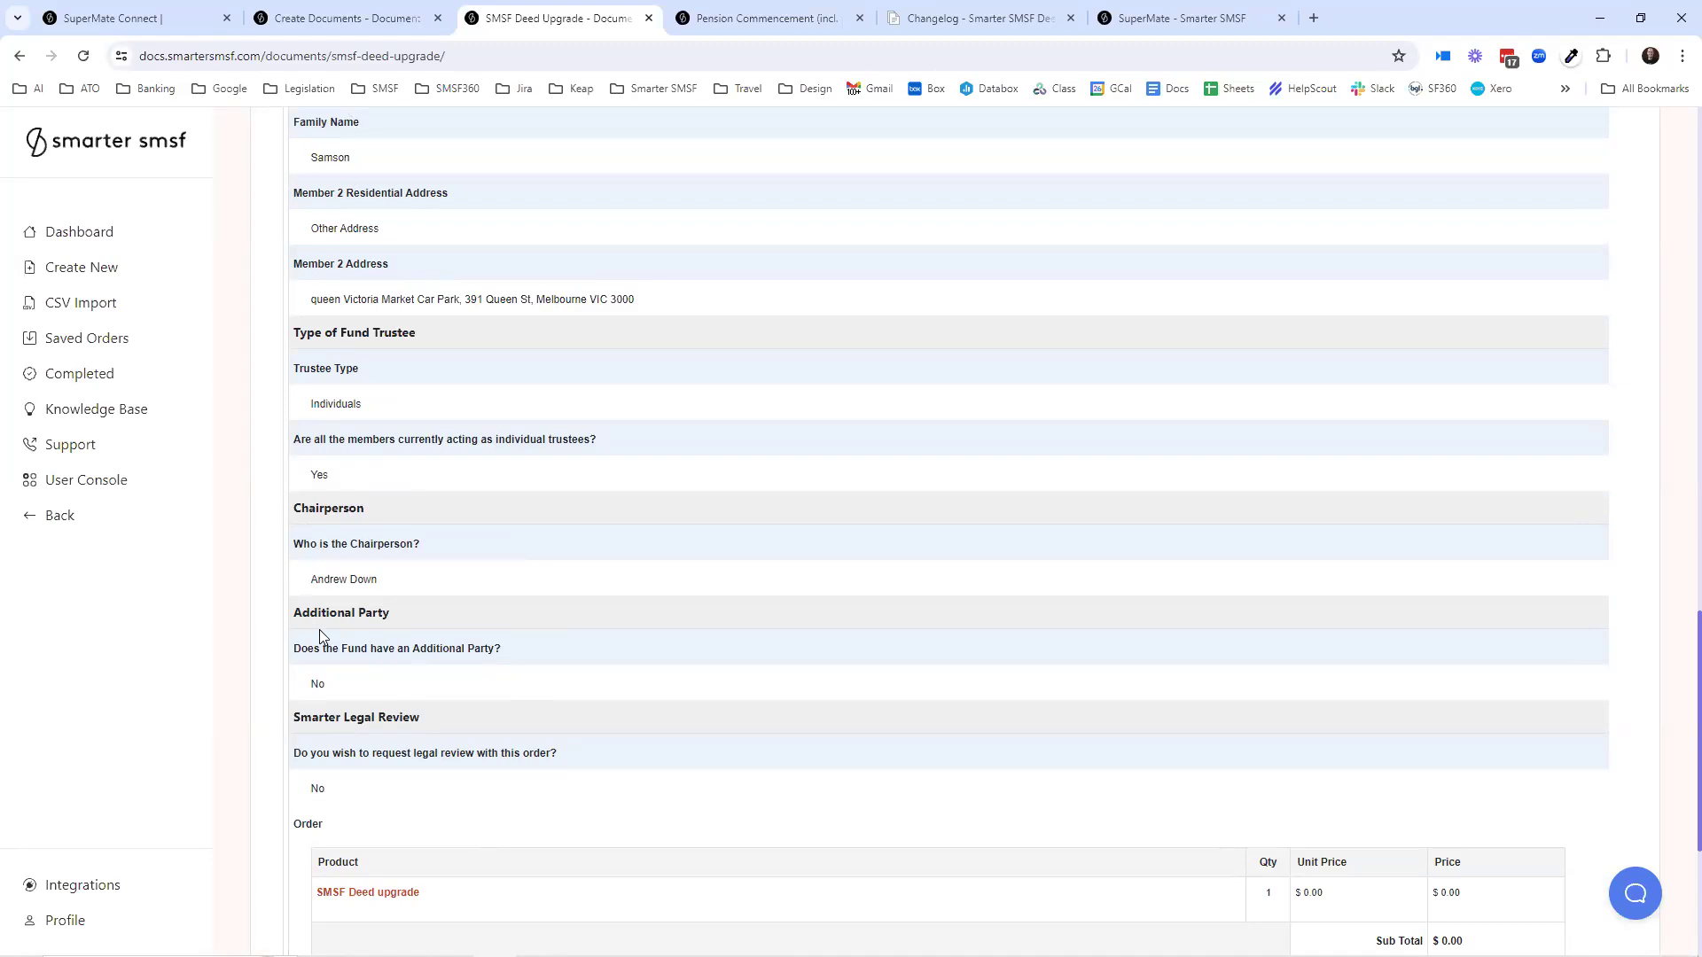
{"action": "scroll", "coordinate": [638, 544], "scroll_direction": "down", "scroll_amount": 4}
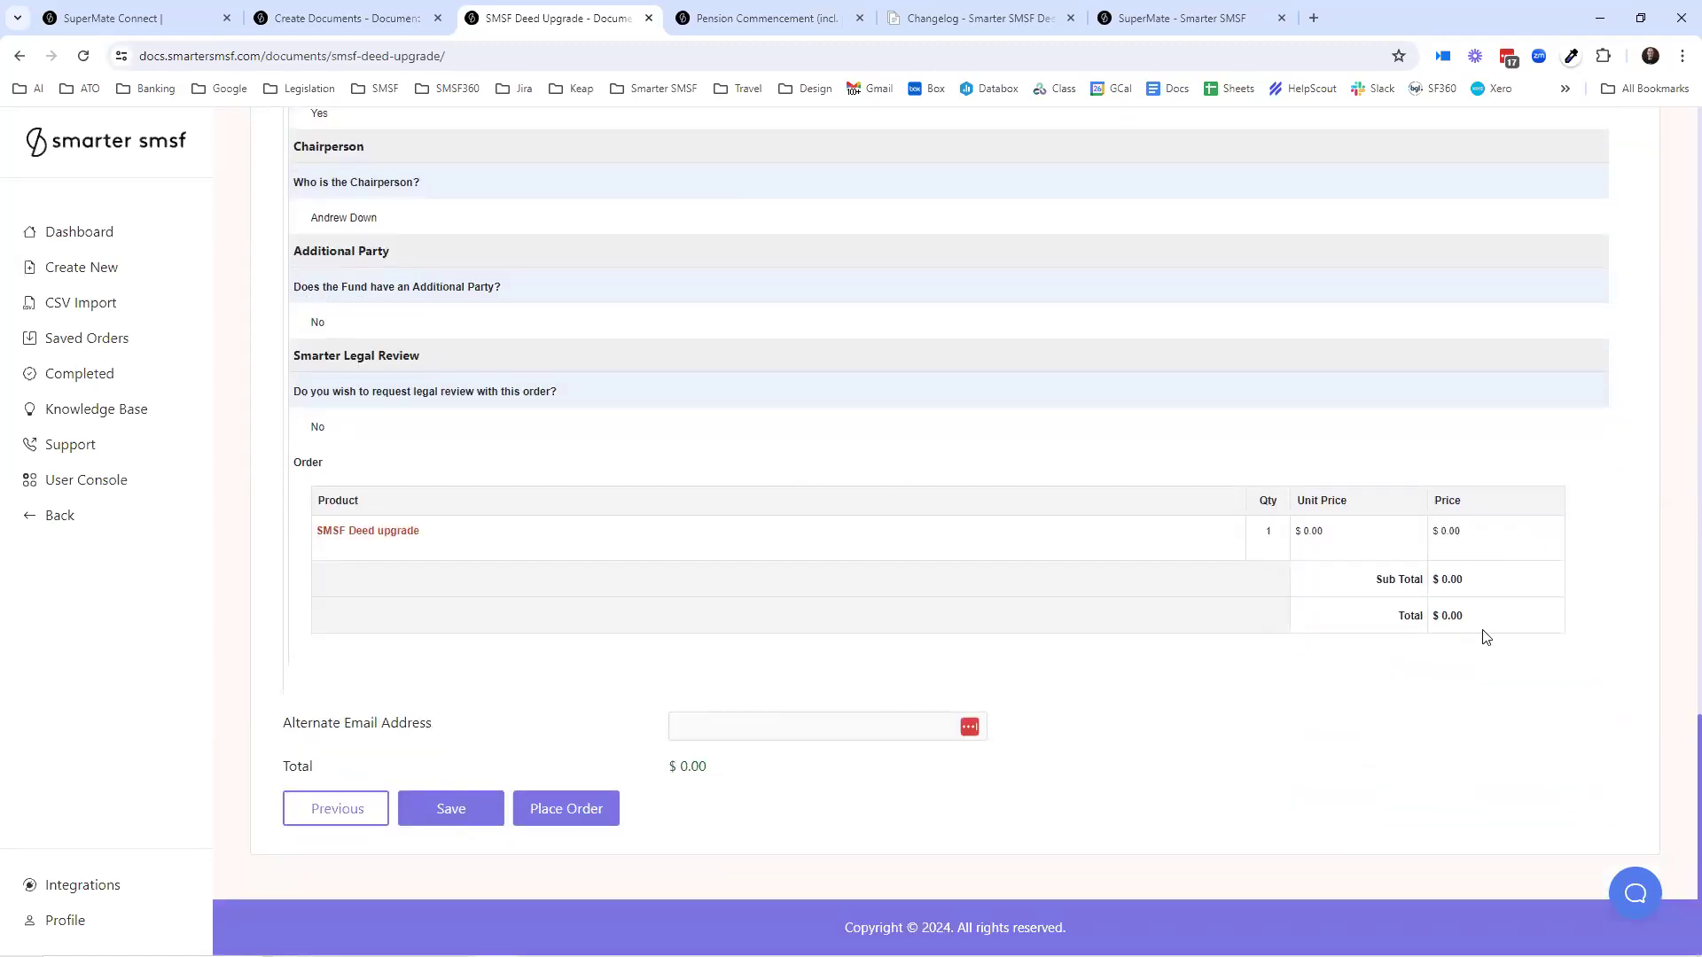
{"action": "left_click_drag", "start_coordinate": [1482, 627], "coordinate": [1418, 529]}
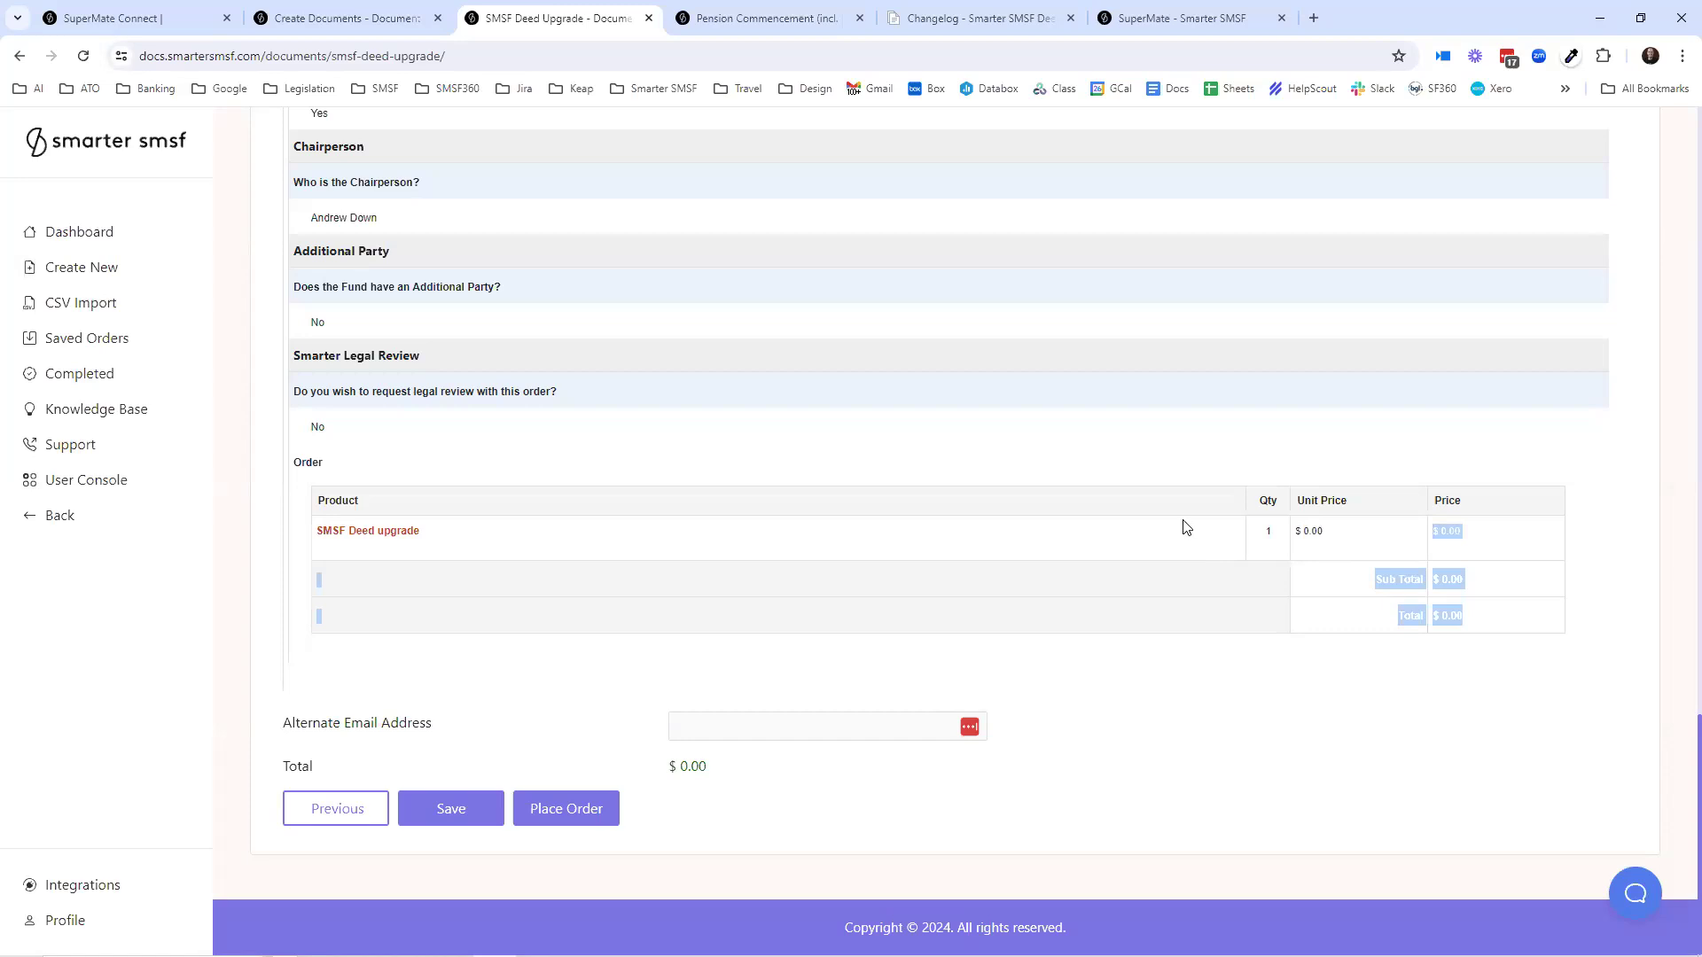
{"action": "left_click", "coordinate": [585, 802]}
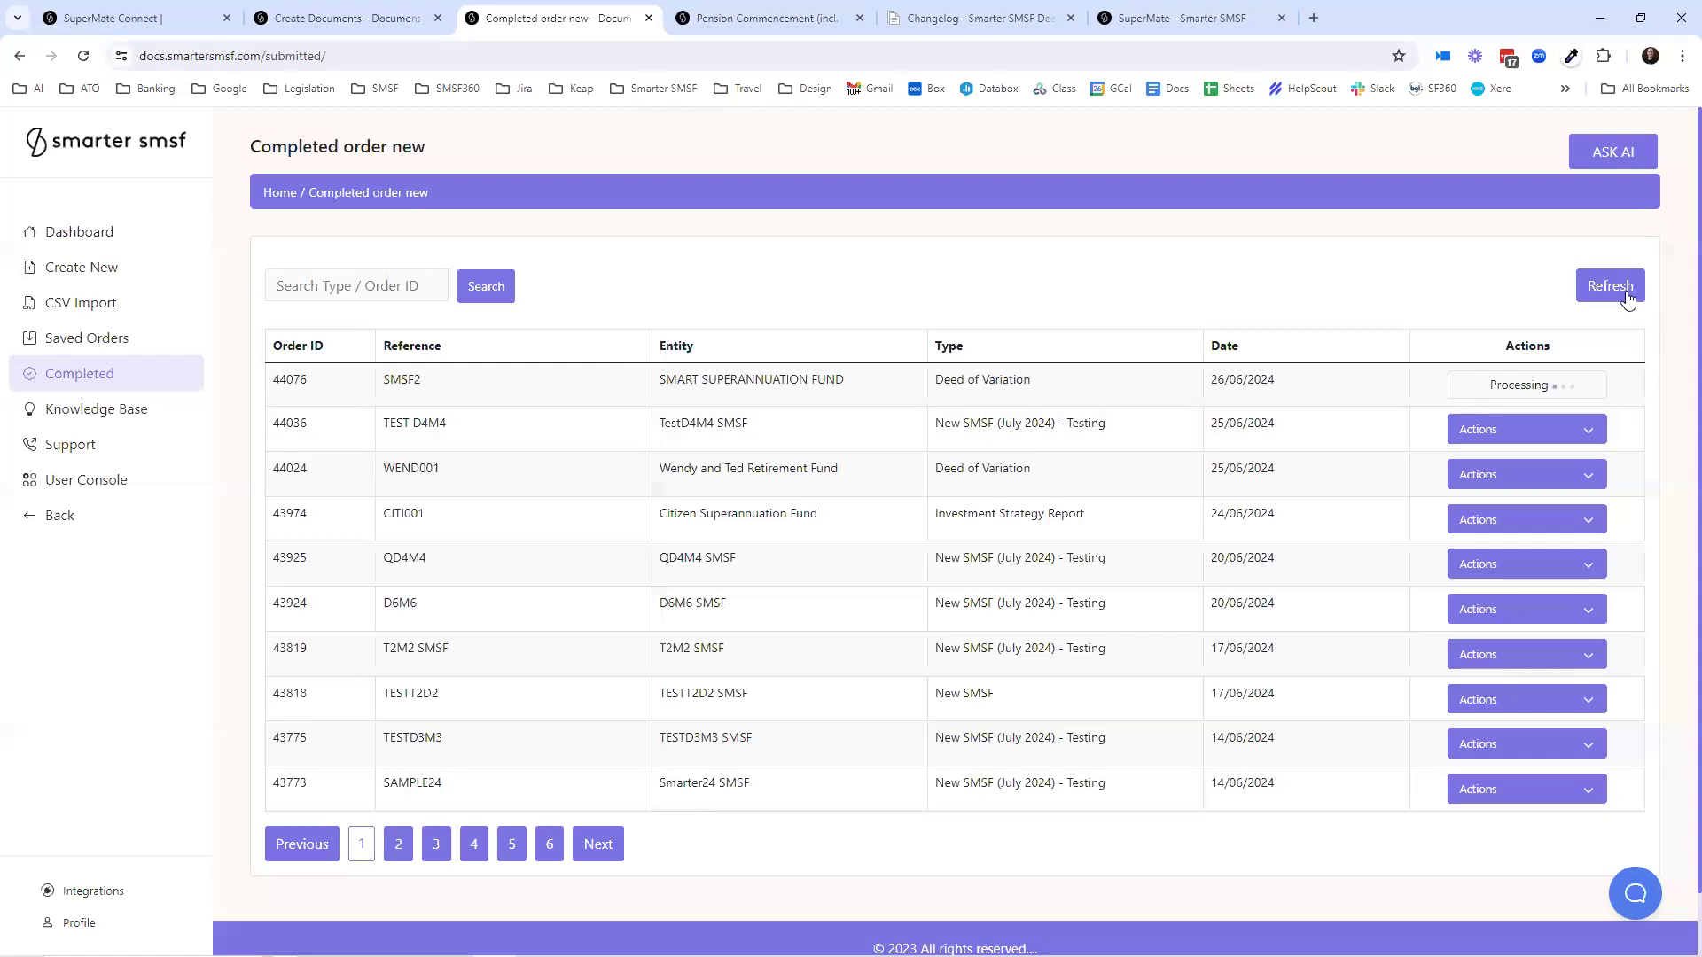
- Go to page 3 of the completed orders and search the orders for "recti"
{"action": "left_click", "coordinate": [435, 849]}
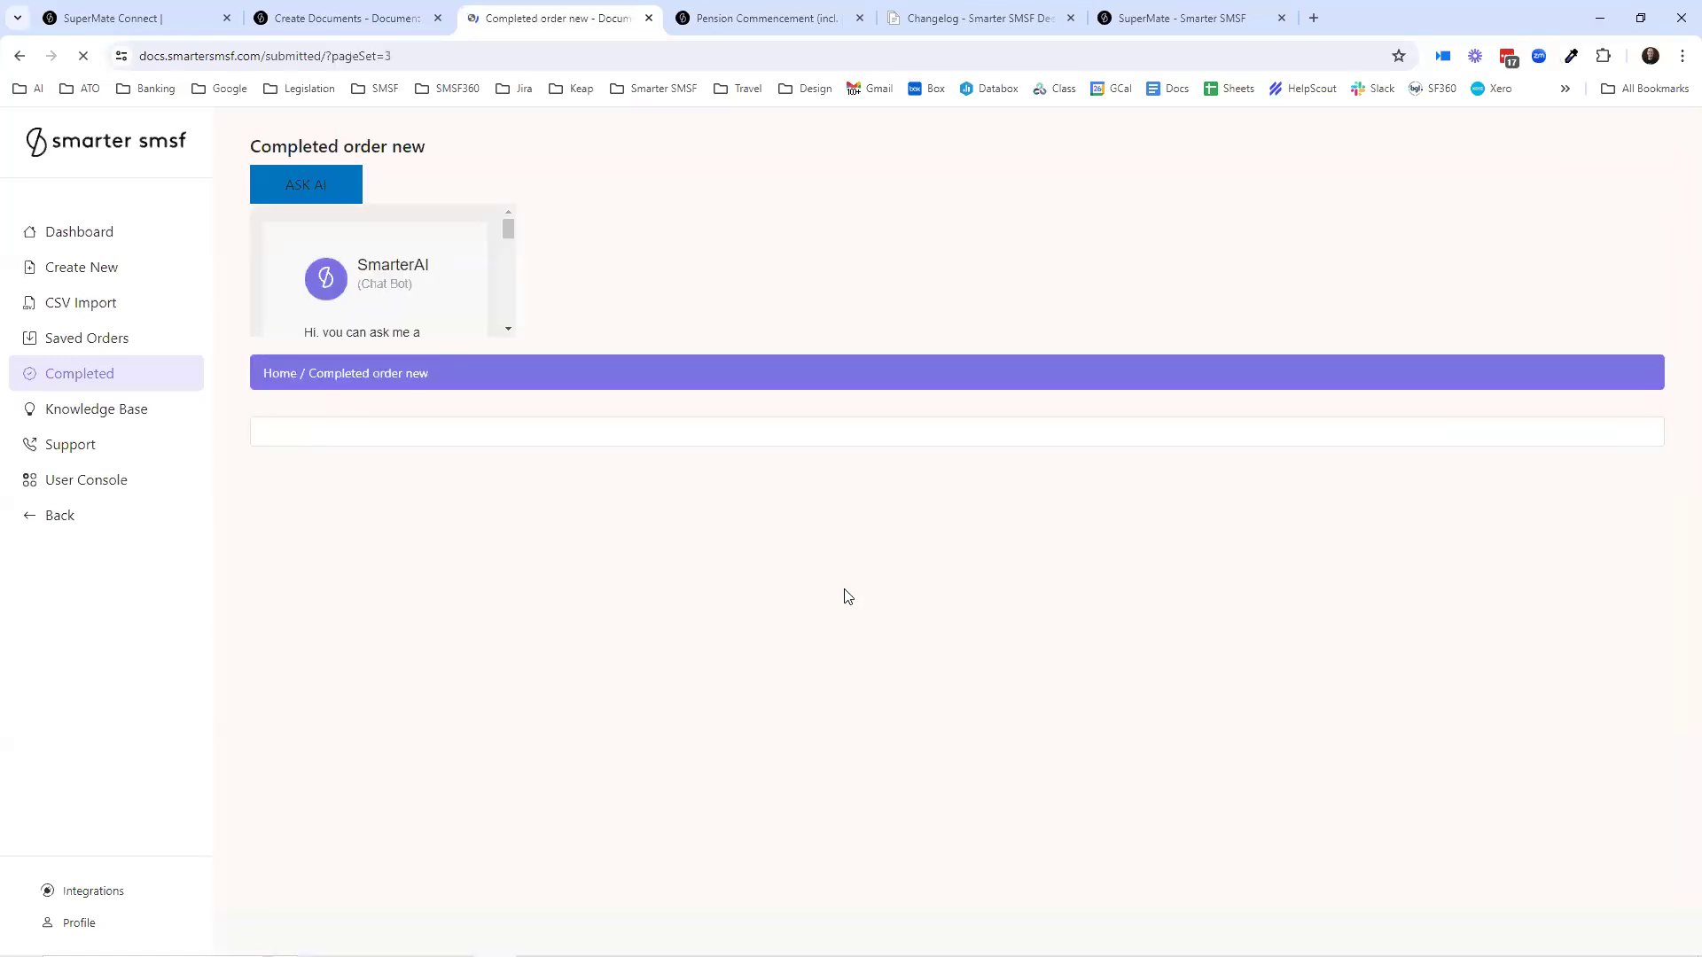
{"action": "left_click", "coordinate": [286, 290]}
{"action": "type", "text": "recti"}
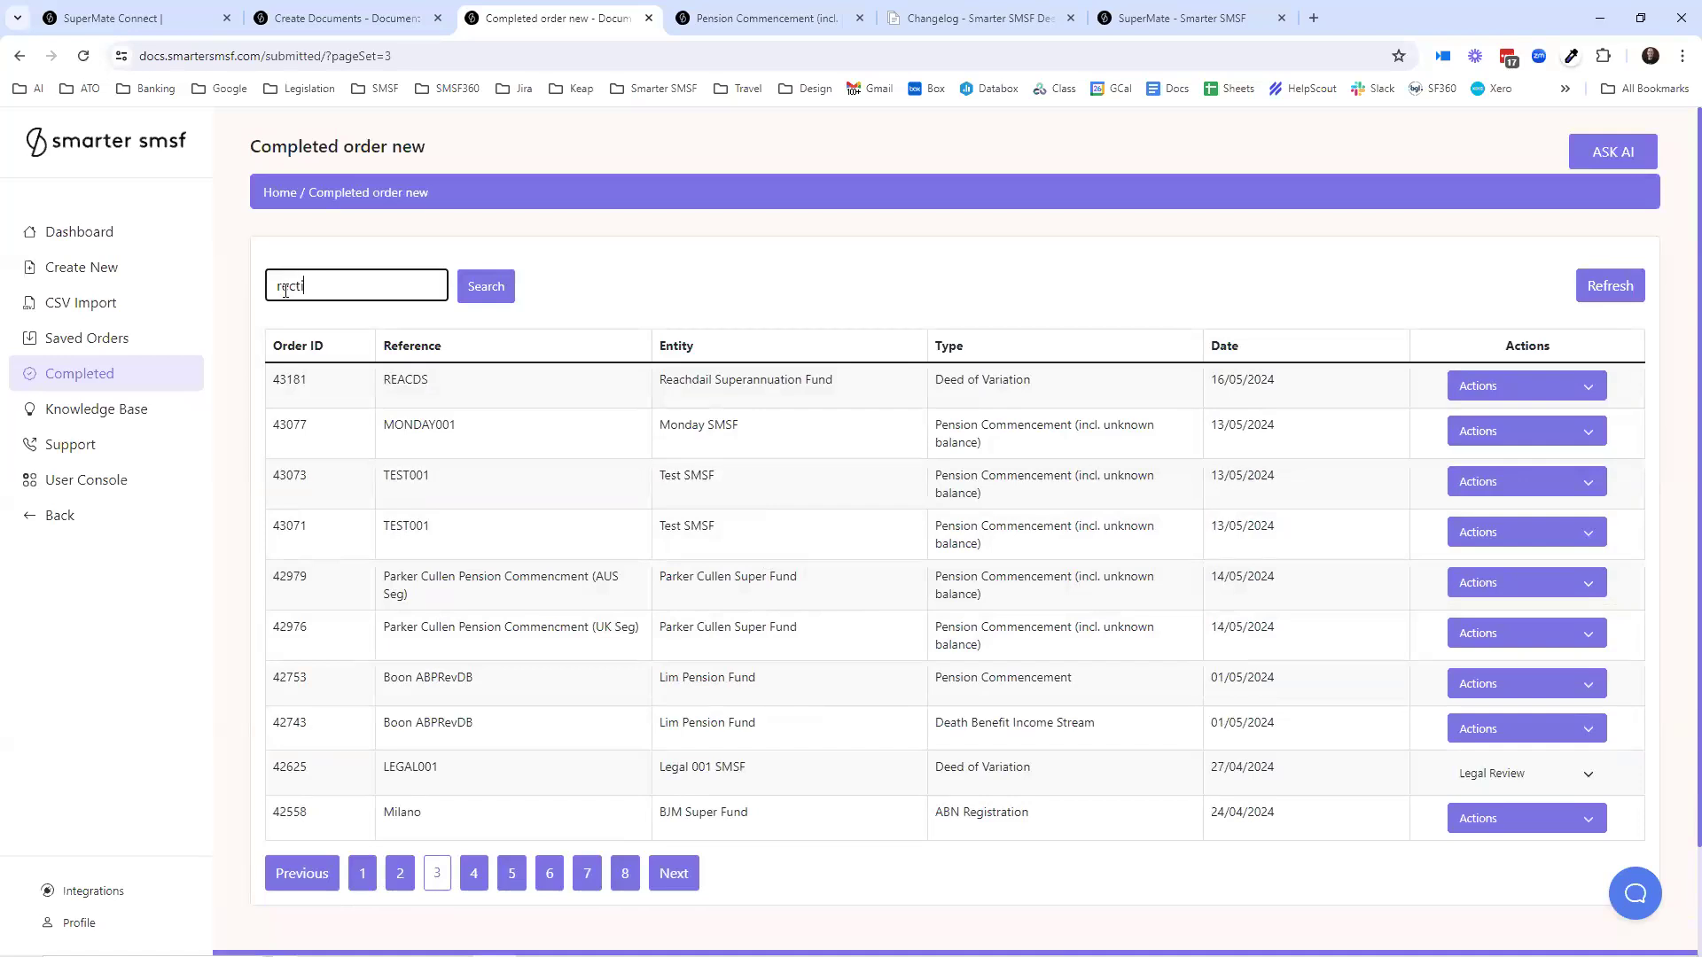
{"action": "key", "text": "Return"}
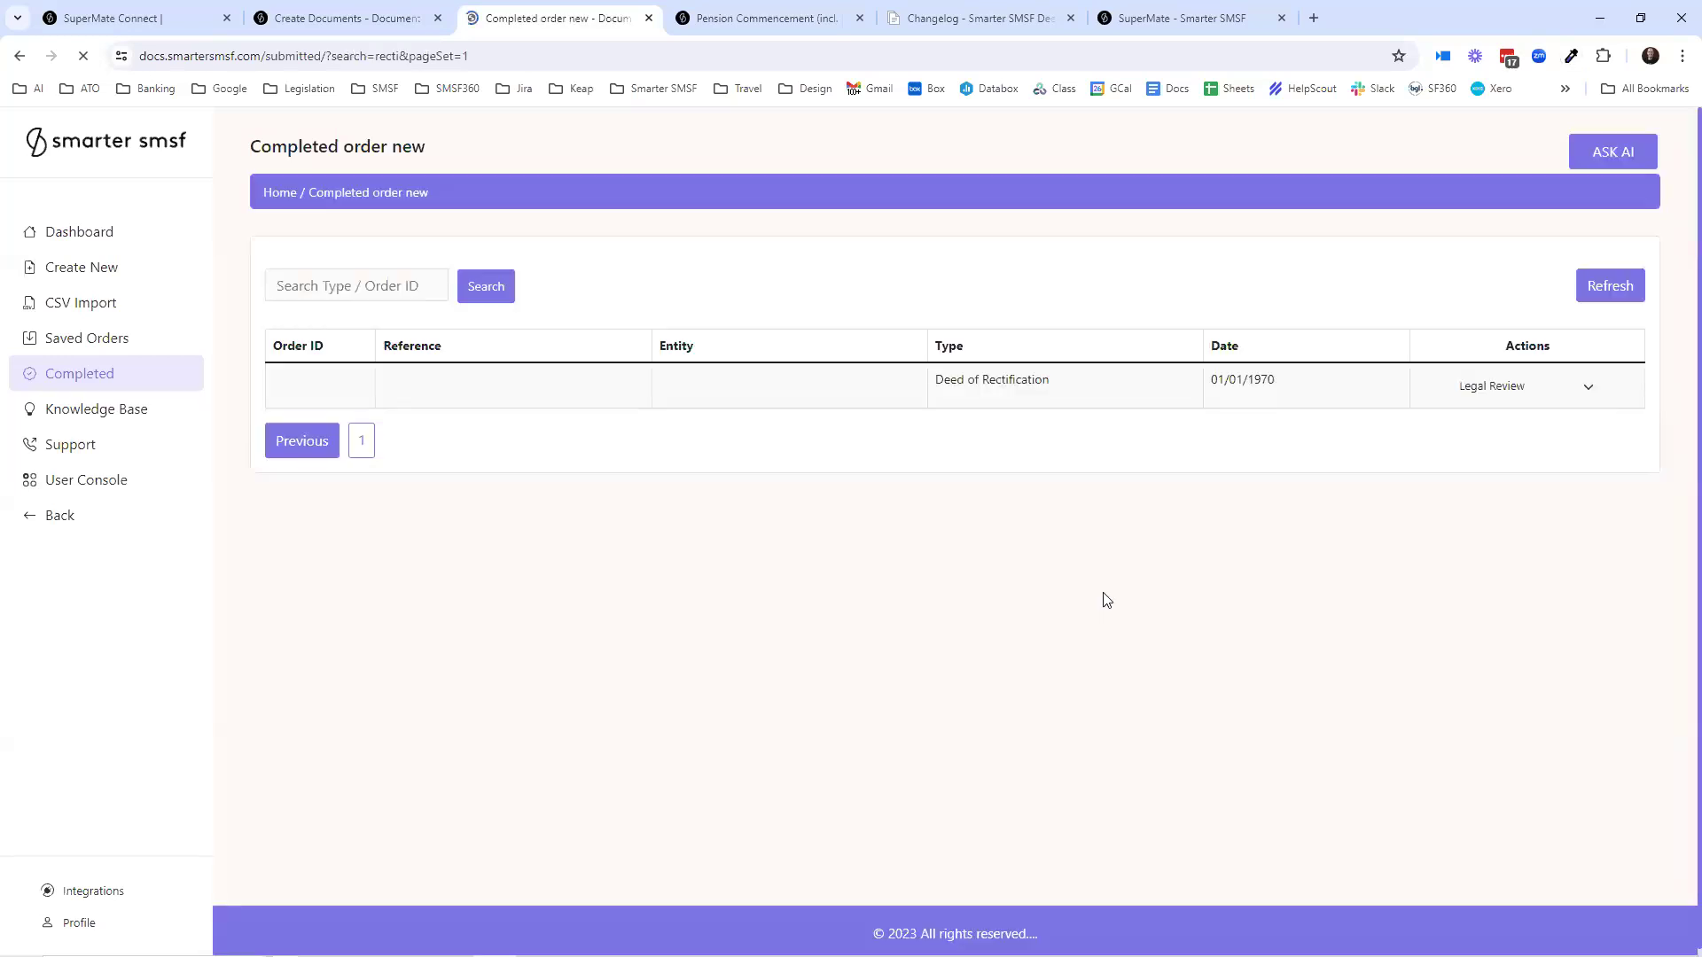
- Show the Legal Review options of the Deed of Rectification order and return to the first page of completed orders
{"action": "left_click", "coordinate": [1580, 394]}
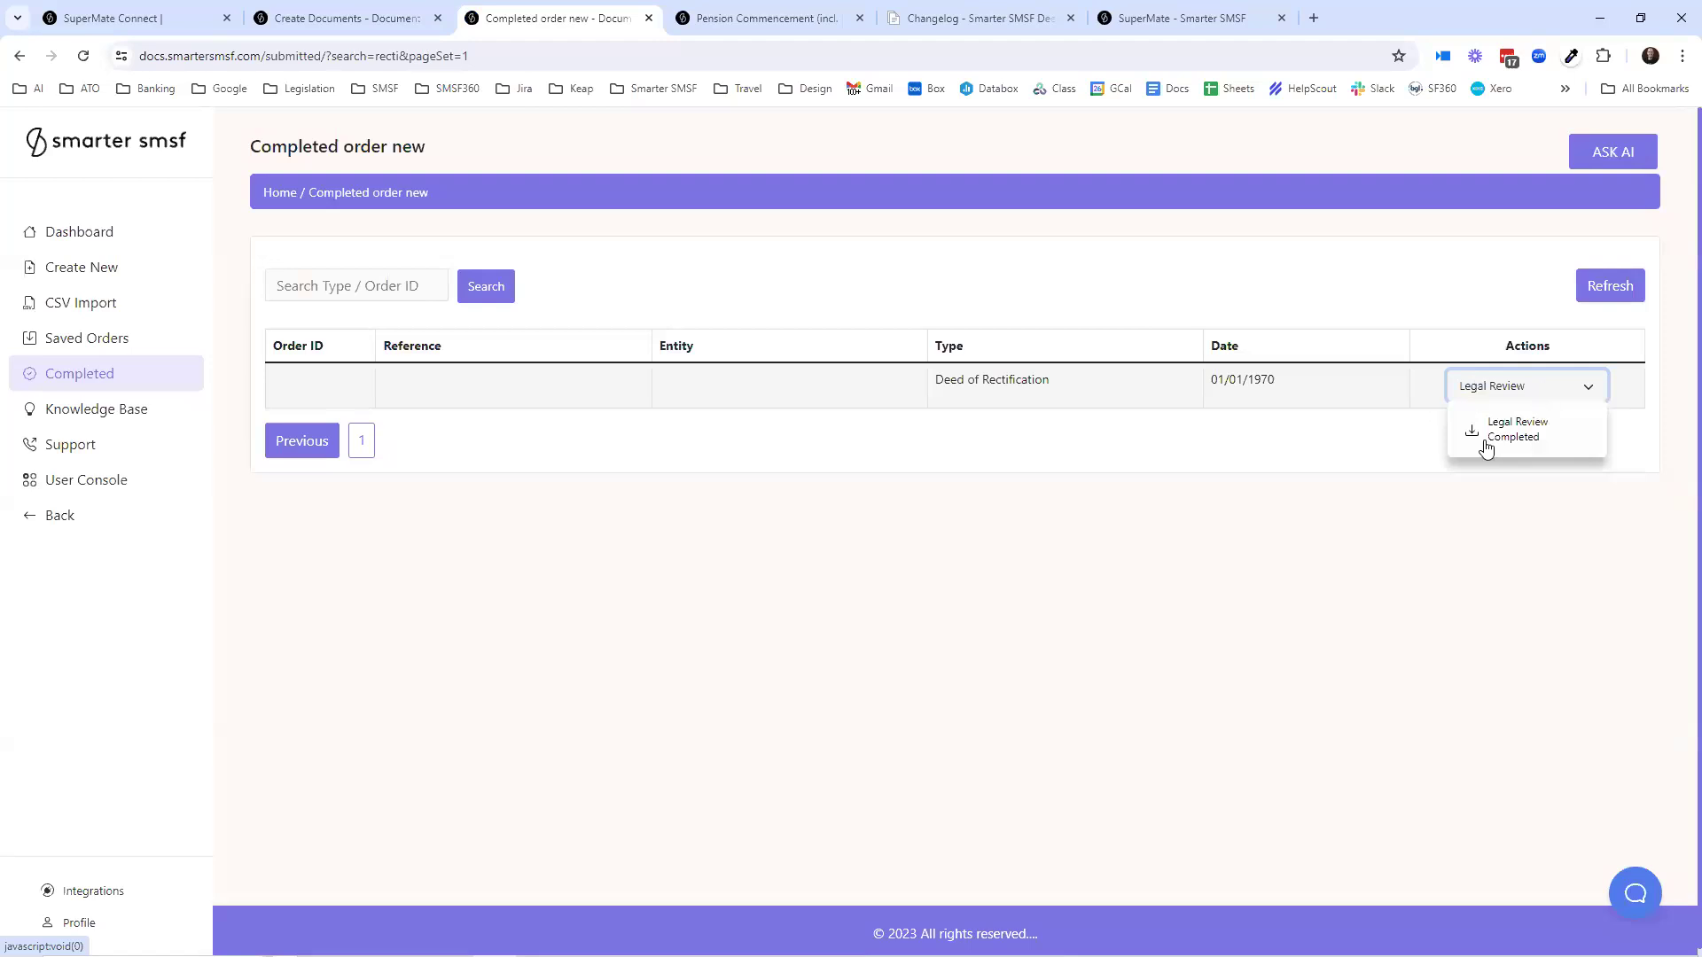
{"action": "left_click", "coordinate": [1591, 387]}
{"action": "left_click", "coordinate": [18, 56]}
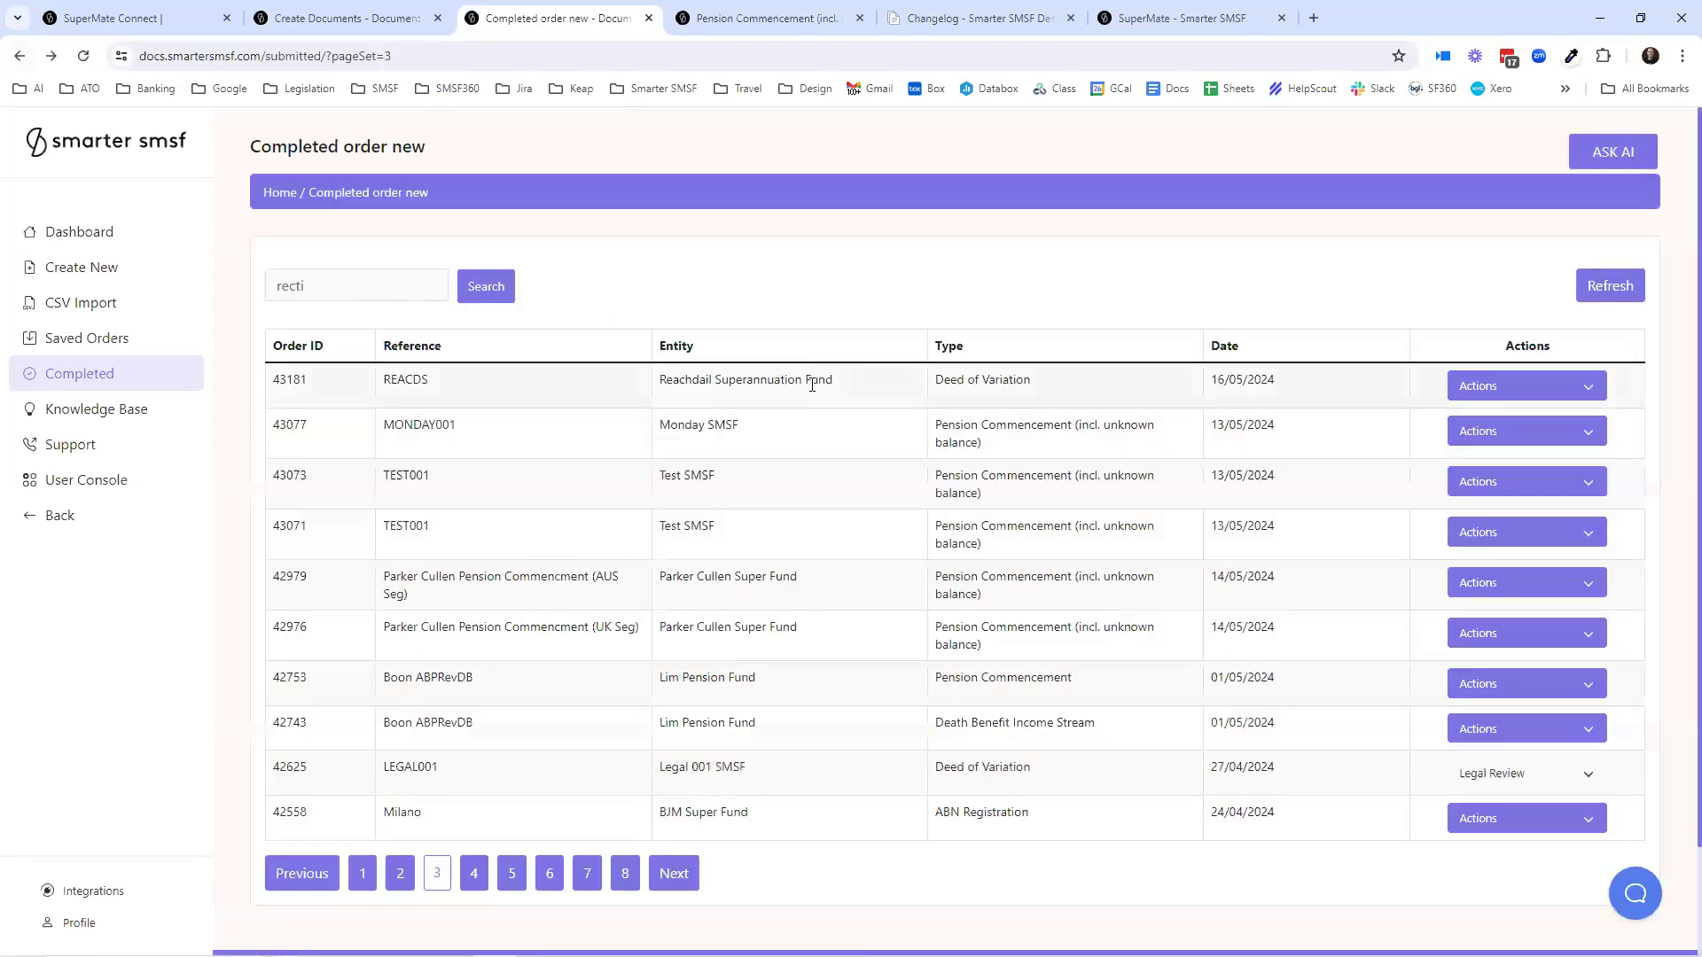
{"action": "left_click", "coordinate": [363, 873]}
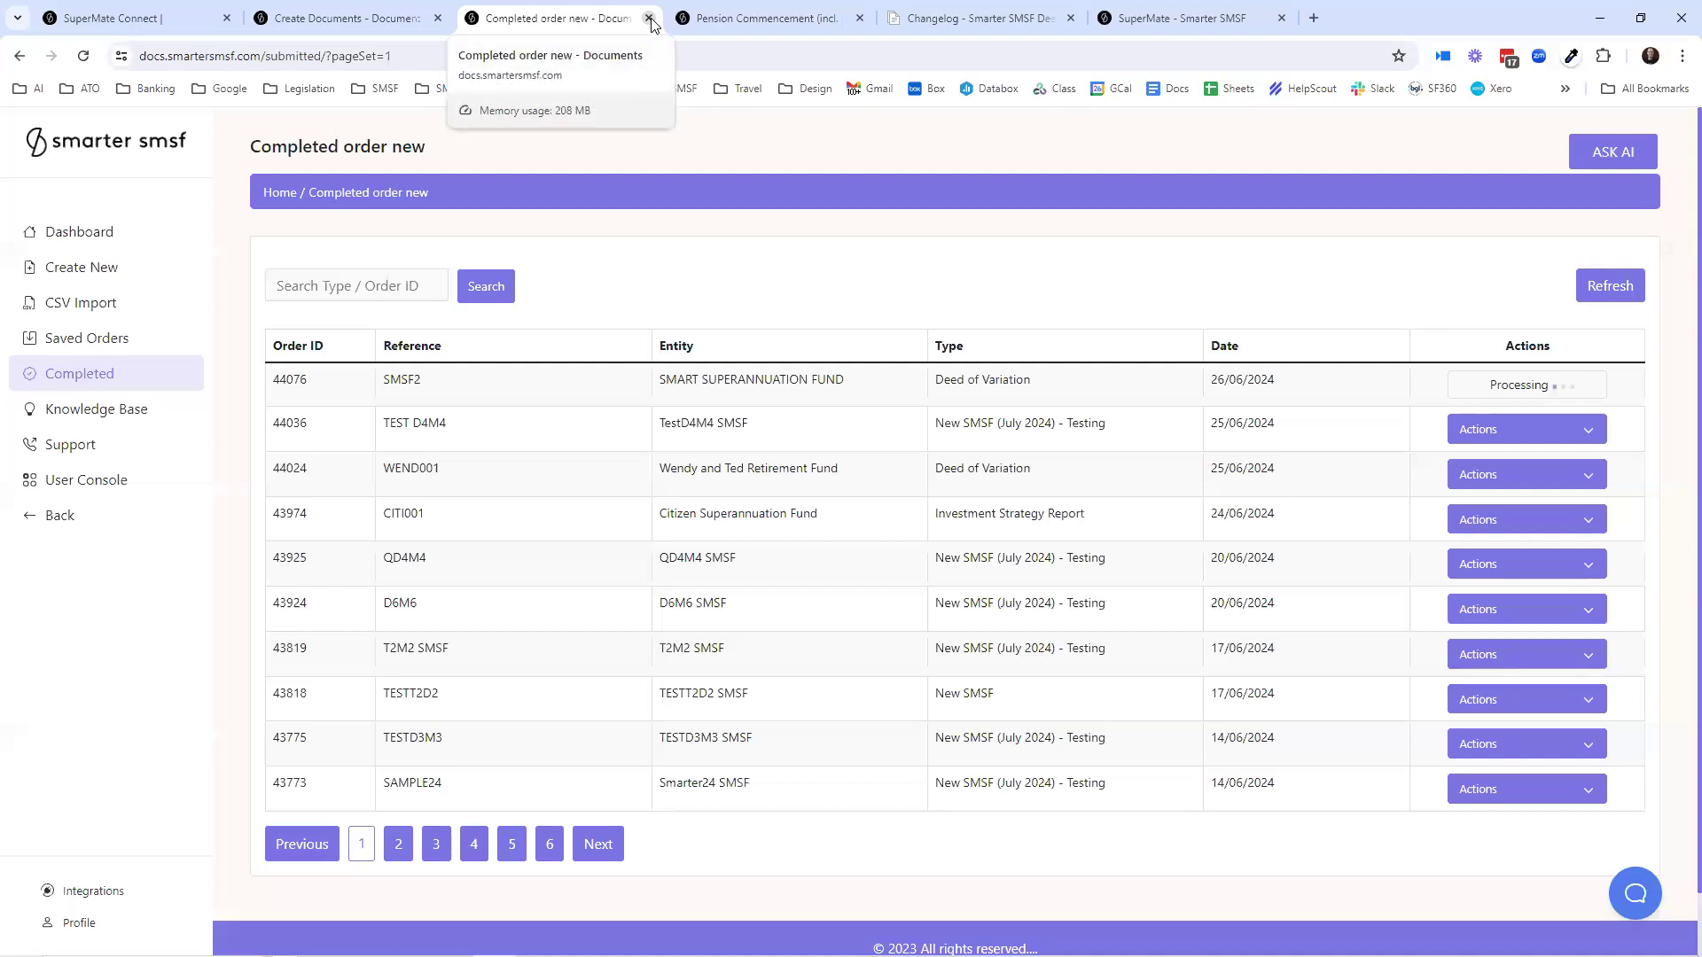
- Reload the already open Pension Commencement (incl. unknown balance) form and start a SuperMate import from the Smarter SMSF site
{"action": "left_click", "coordinate": [750, 19]}
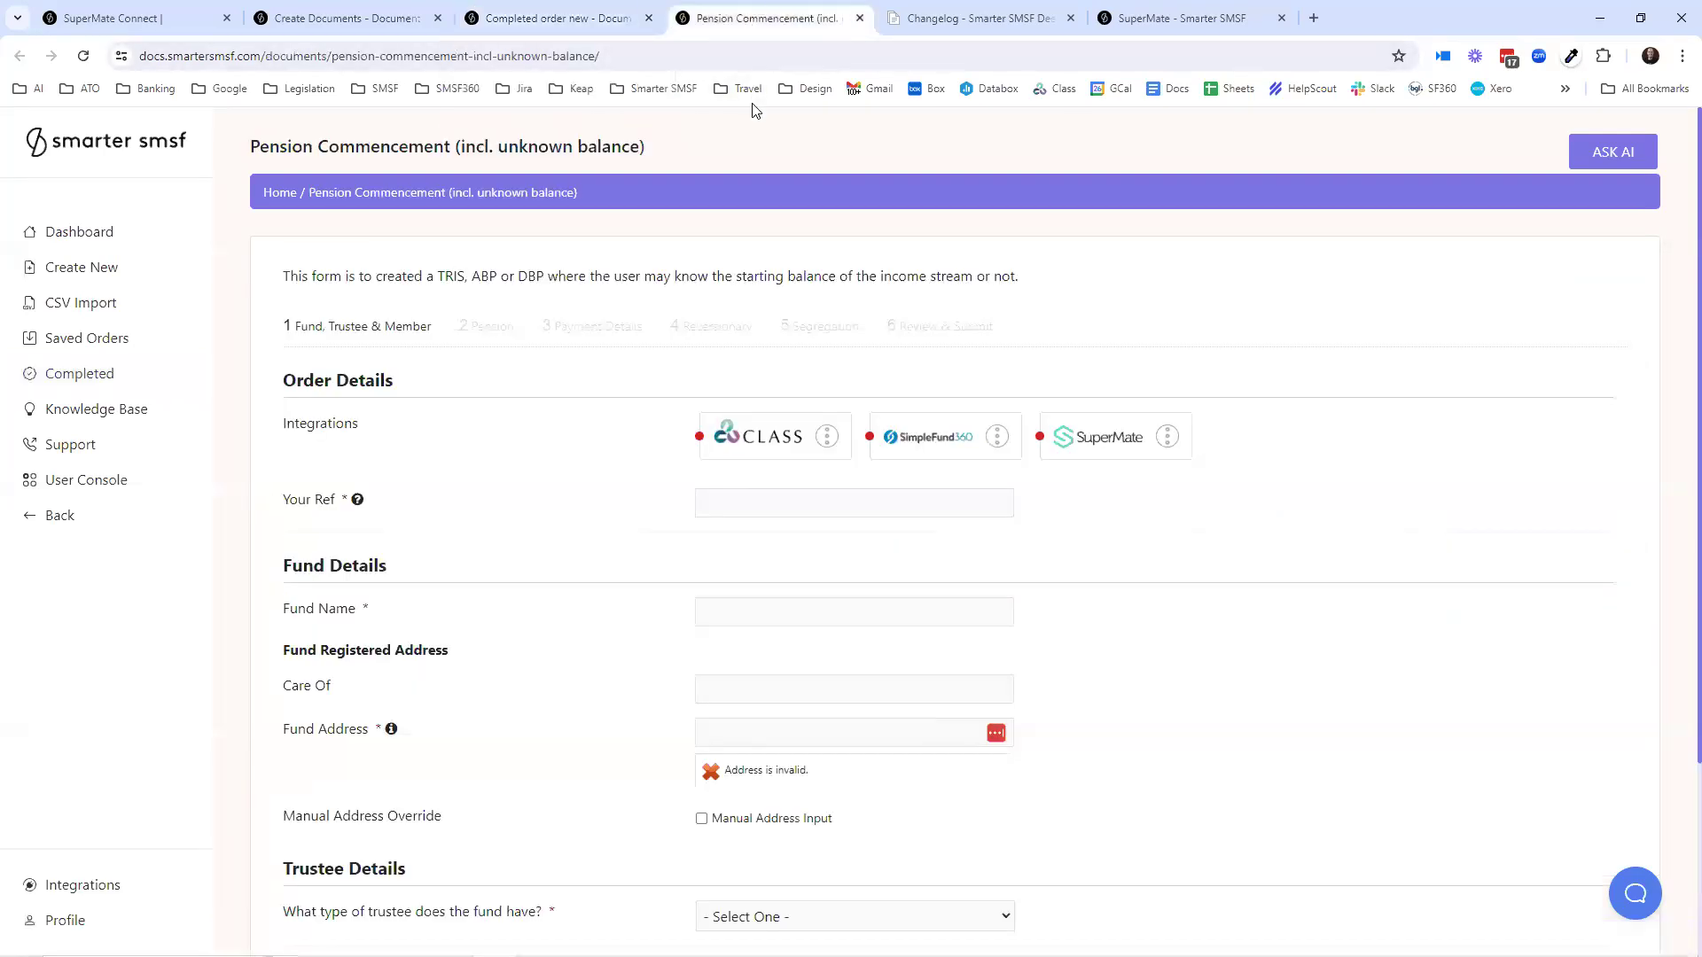
{"action": "left_click", "coordinate": [84, 61]}
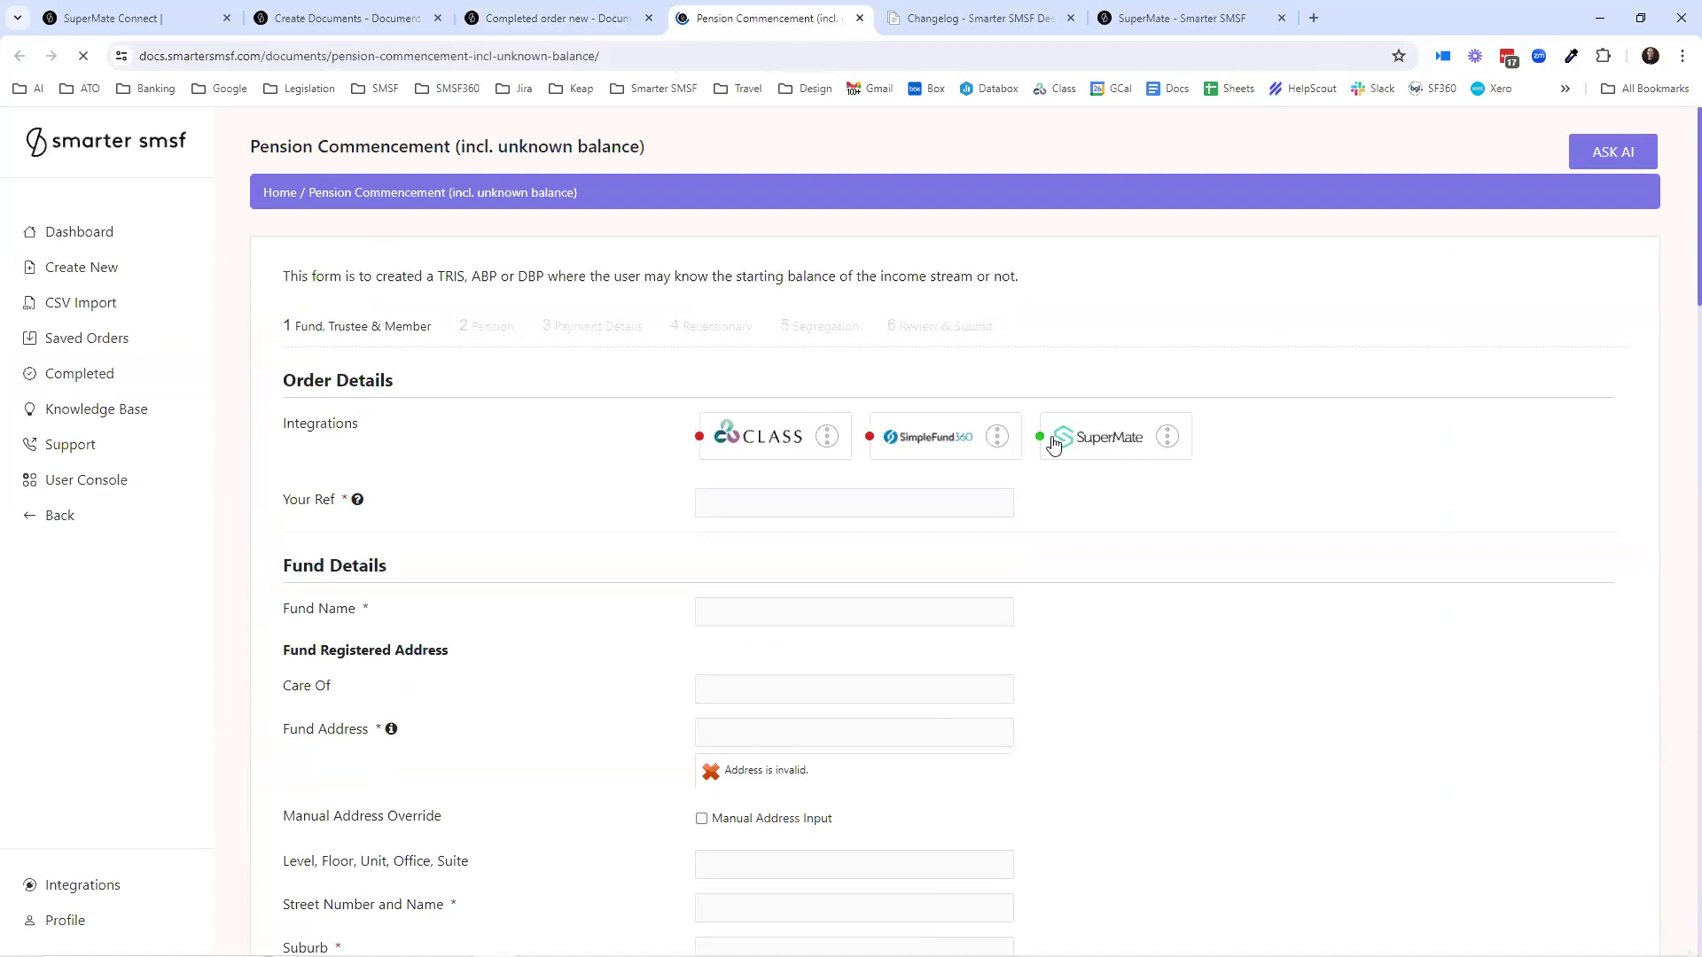
{"action": "left_click", "coordinate": [1113, 441]}
{"action": "left_click", "coordinate": [742, 521]}
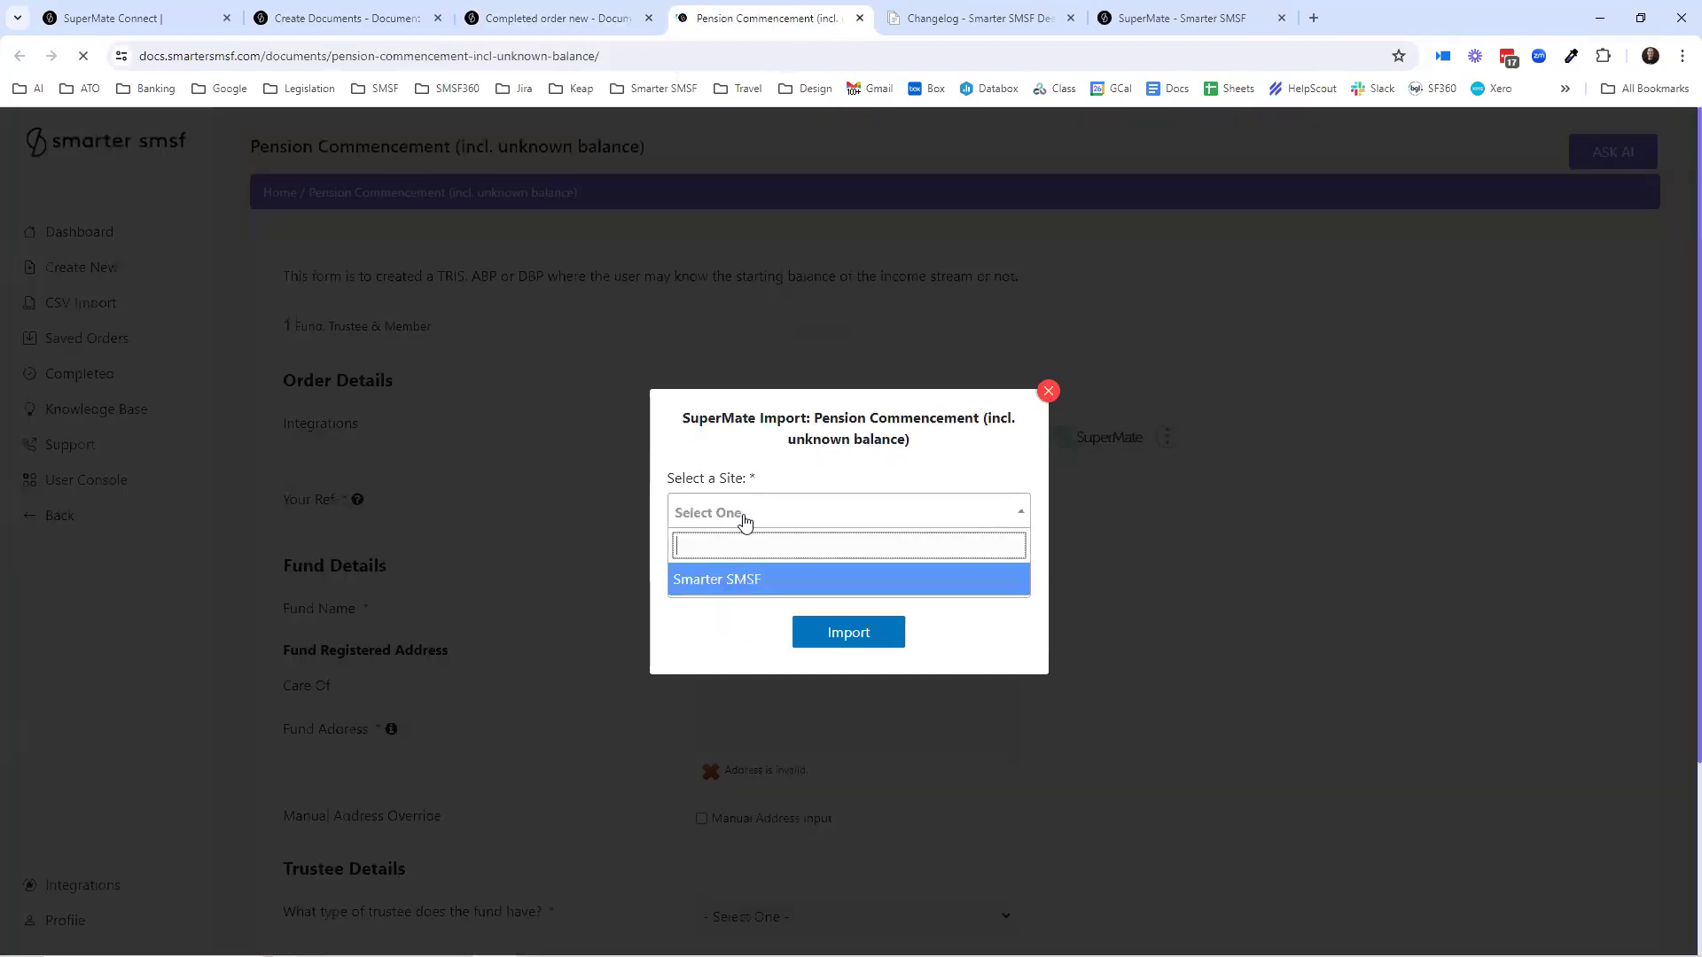
{"action": "left_click", "coordinate": [738, 581]}
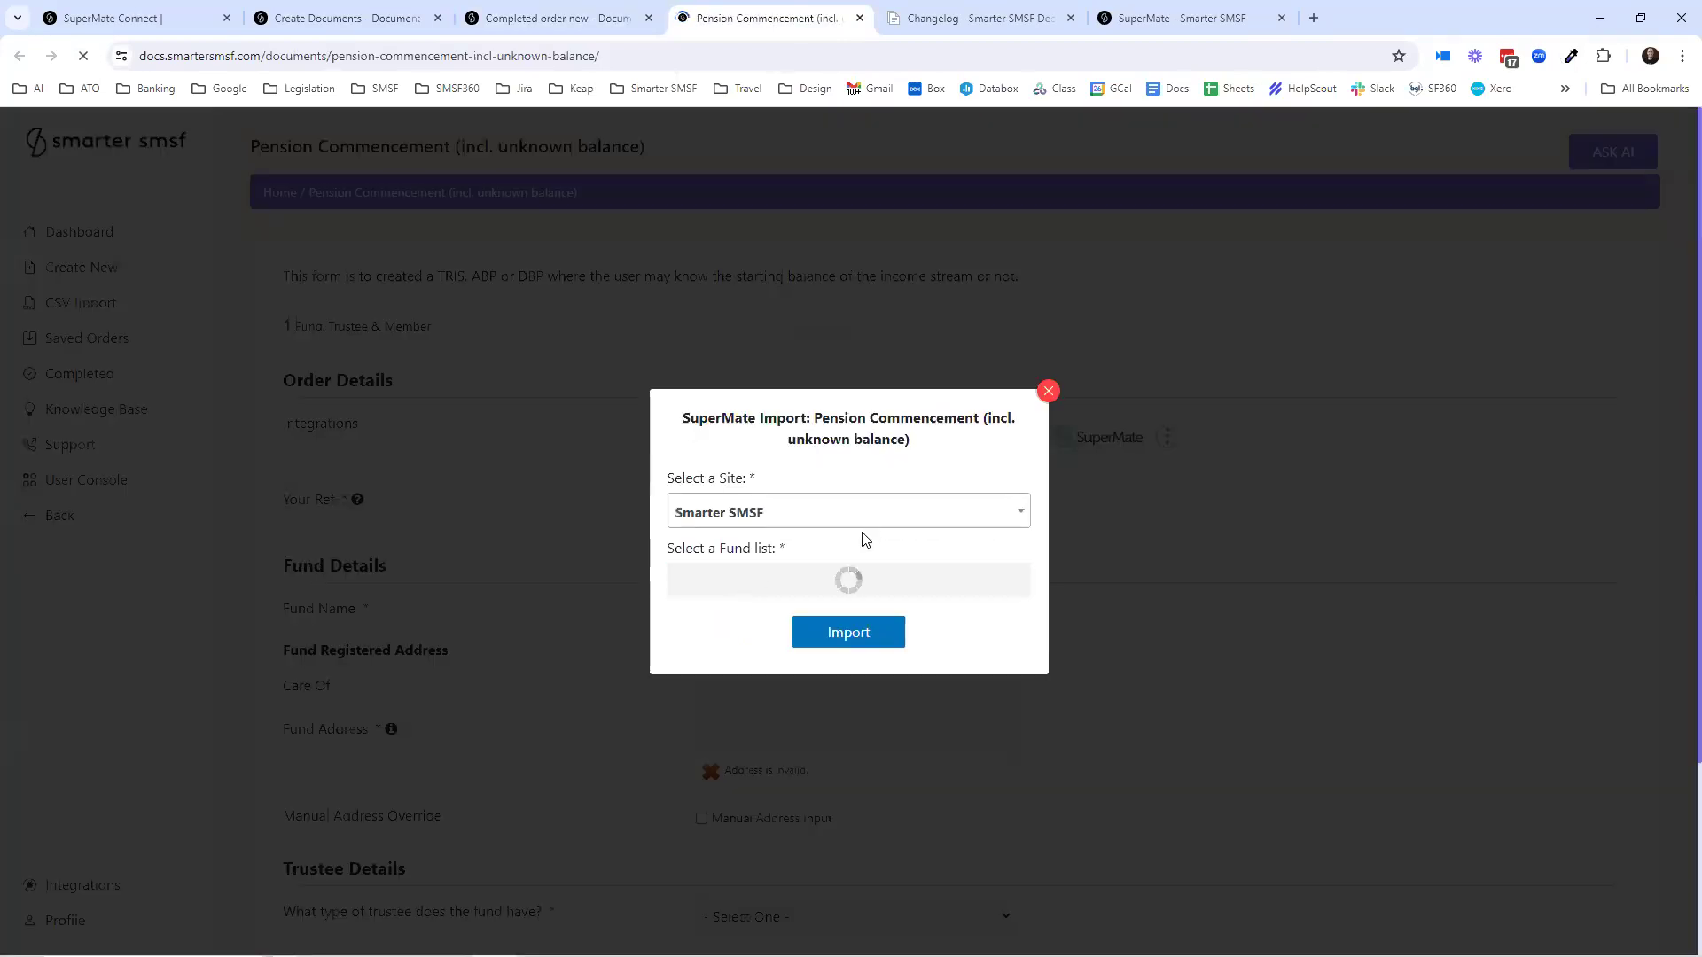
- Find SMART SUPERANNUATION FUND with "smart", select an ABP pension account and import its data into the form
{"action": "left_click", "coordinate": [913, 583]}
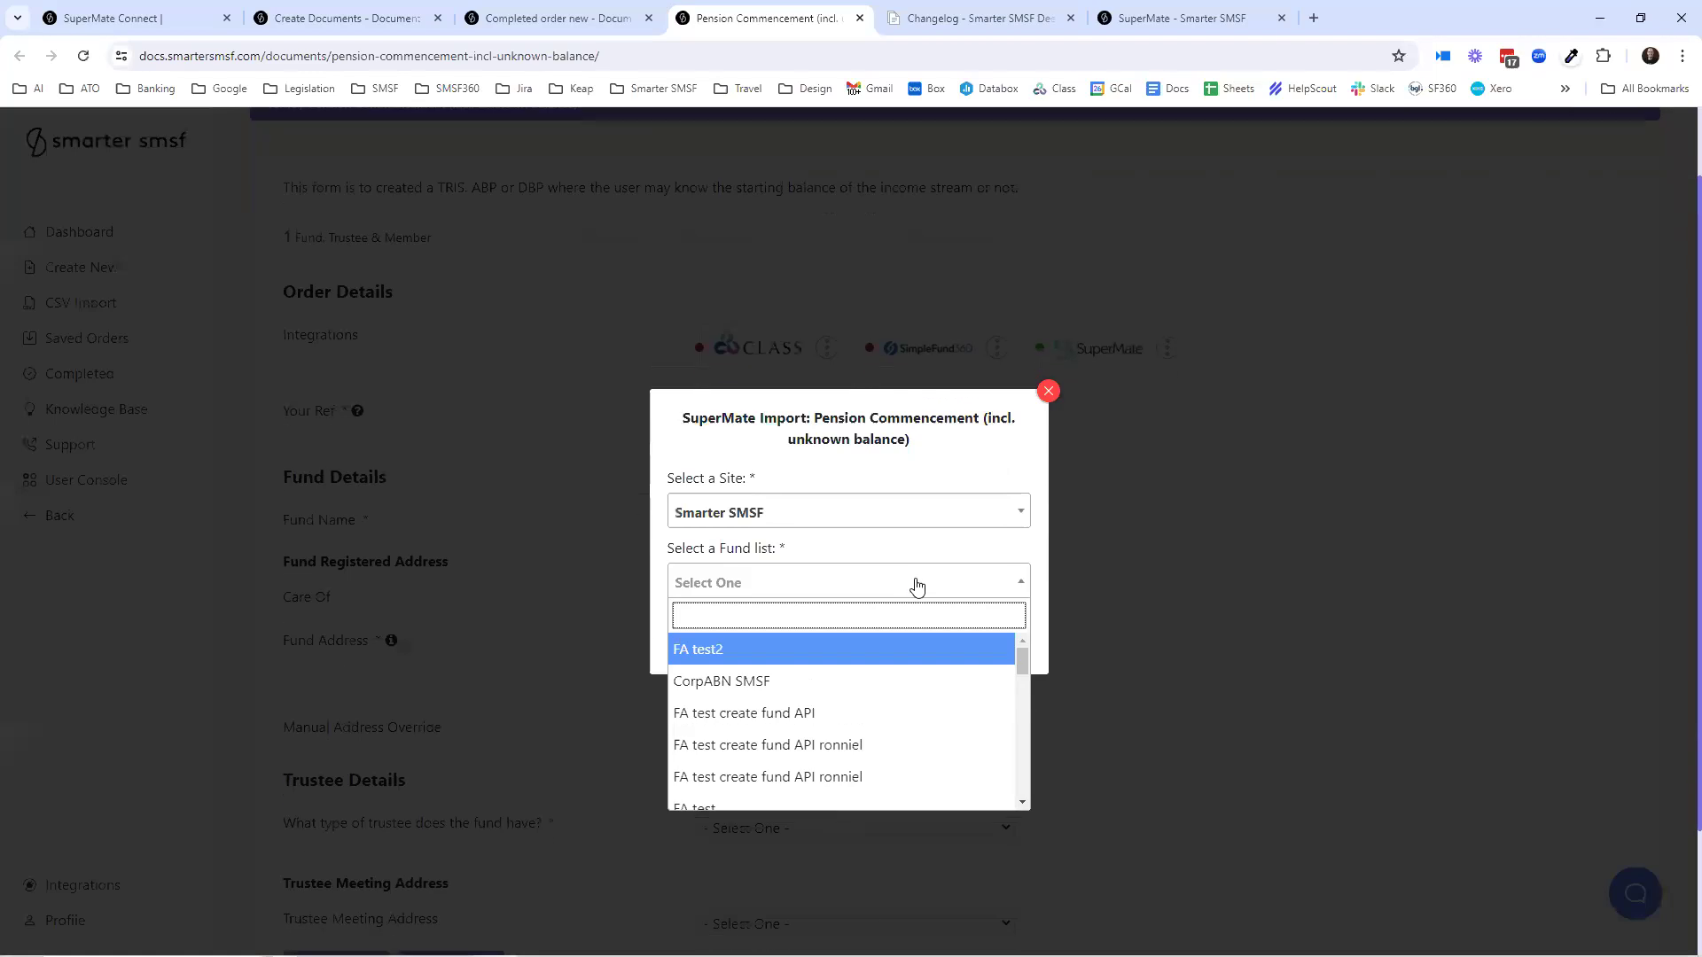
{"action": "type", "text": "smart"}
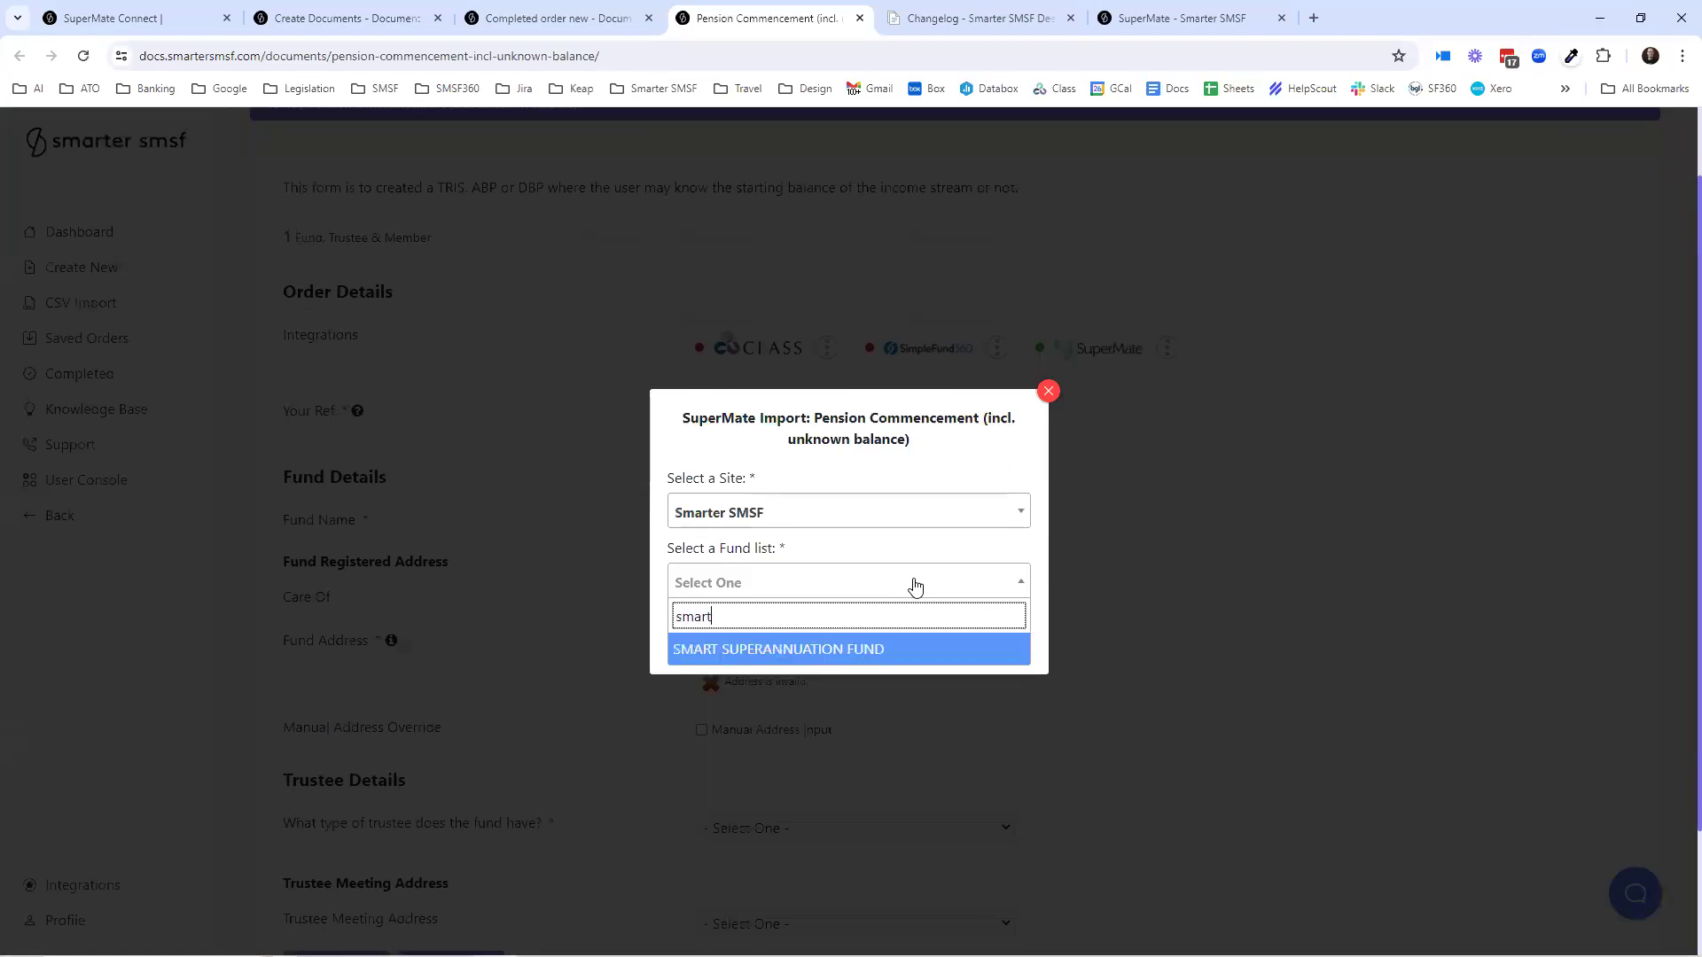
{"action": "left_click", "coordinate": [886, 648]}
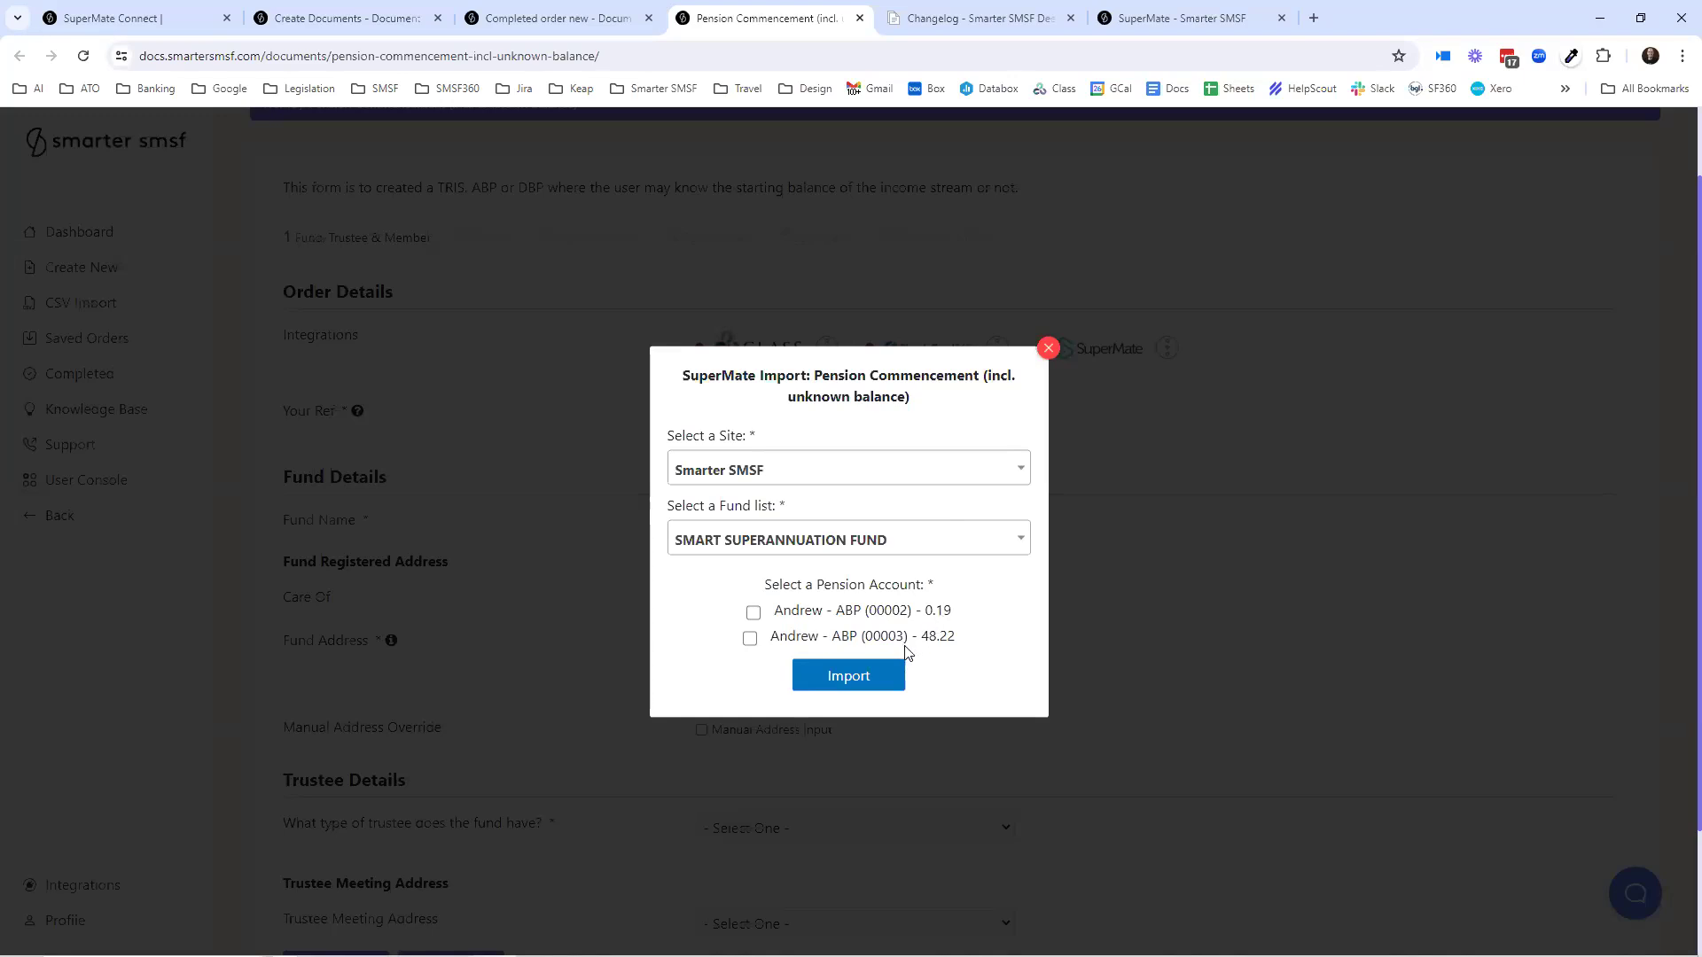
{"action": "left_click", "coordinate": [751, 640]}
{"action": "left_click", "coordinate": [770, 621]}
{"action": "left_click", "coordinate": [753, 613]}
{"action": "left_click", "coordinate": [856, 671]}
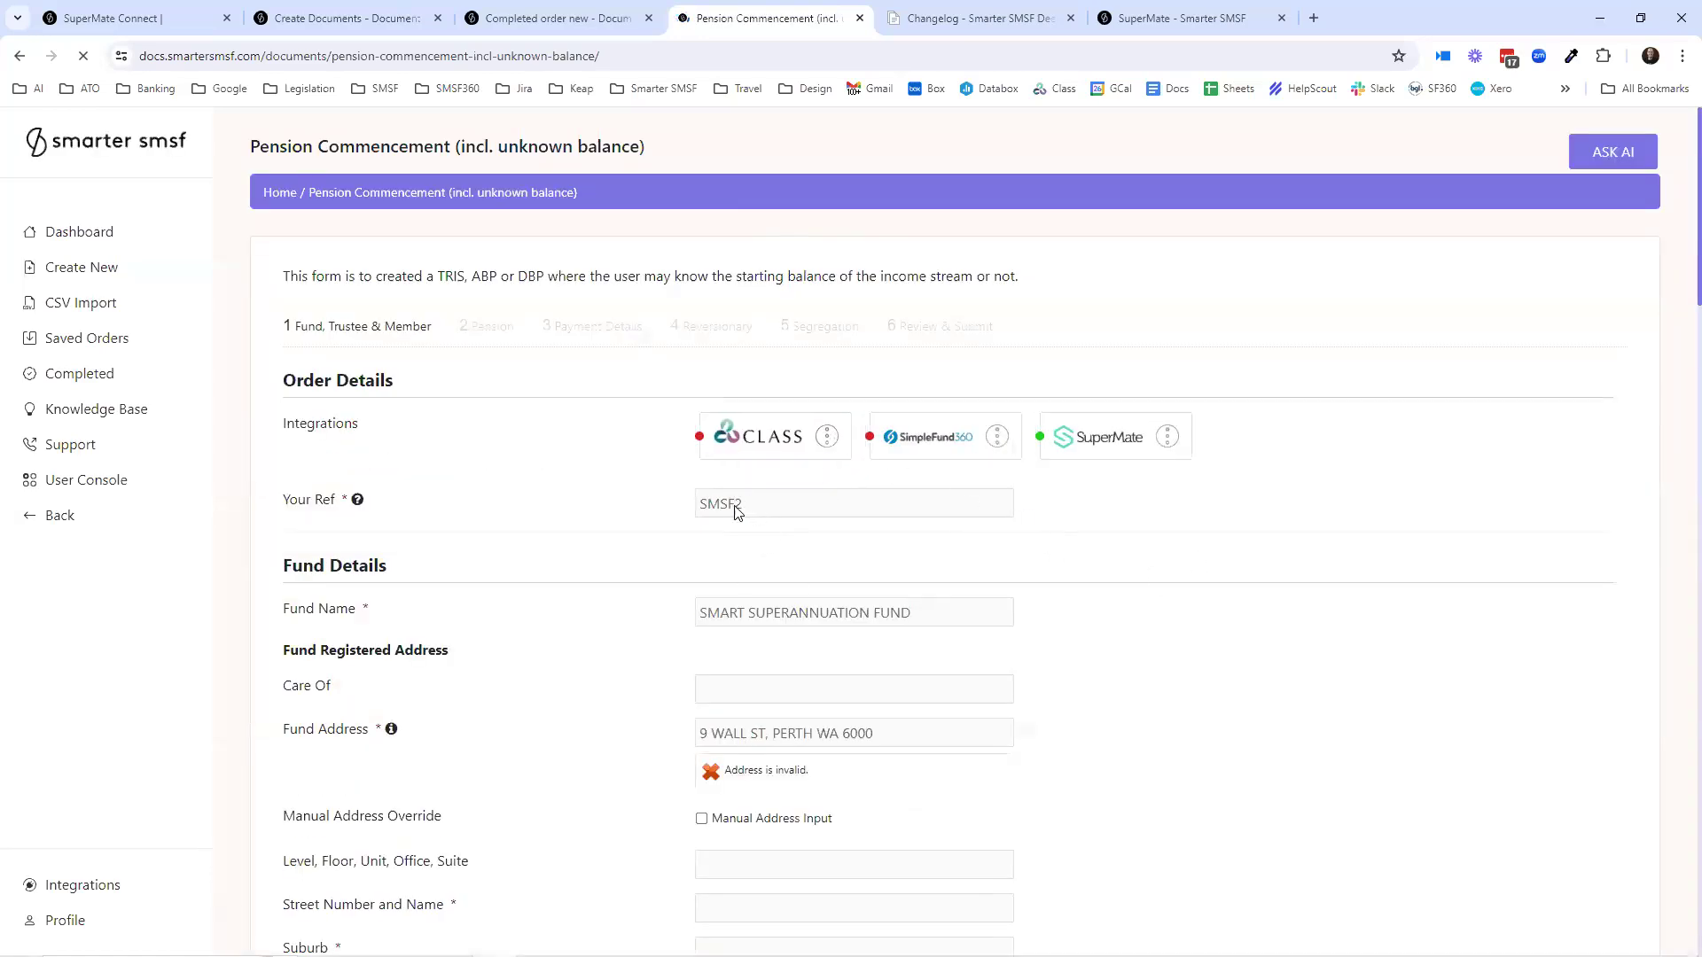
- Correct the imported fund address by removing its suburb, state and postcode and choosing the first suggested matching address
{"action": "scroll", "coordinate": [761, 532], "scroll_direction": "down", "scroll_amount": 1}
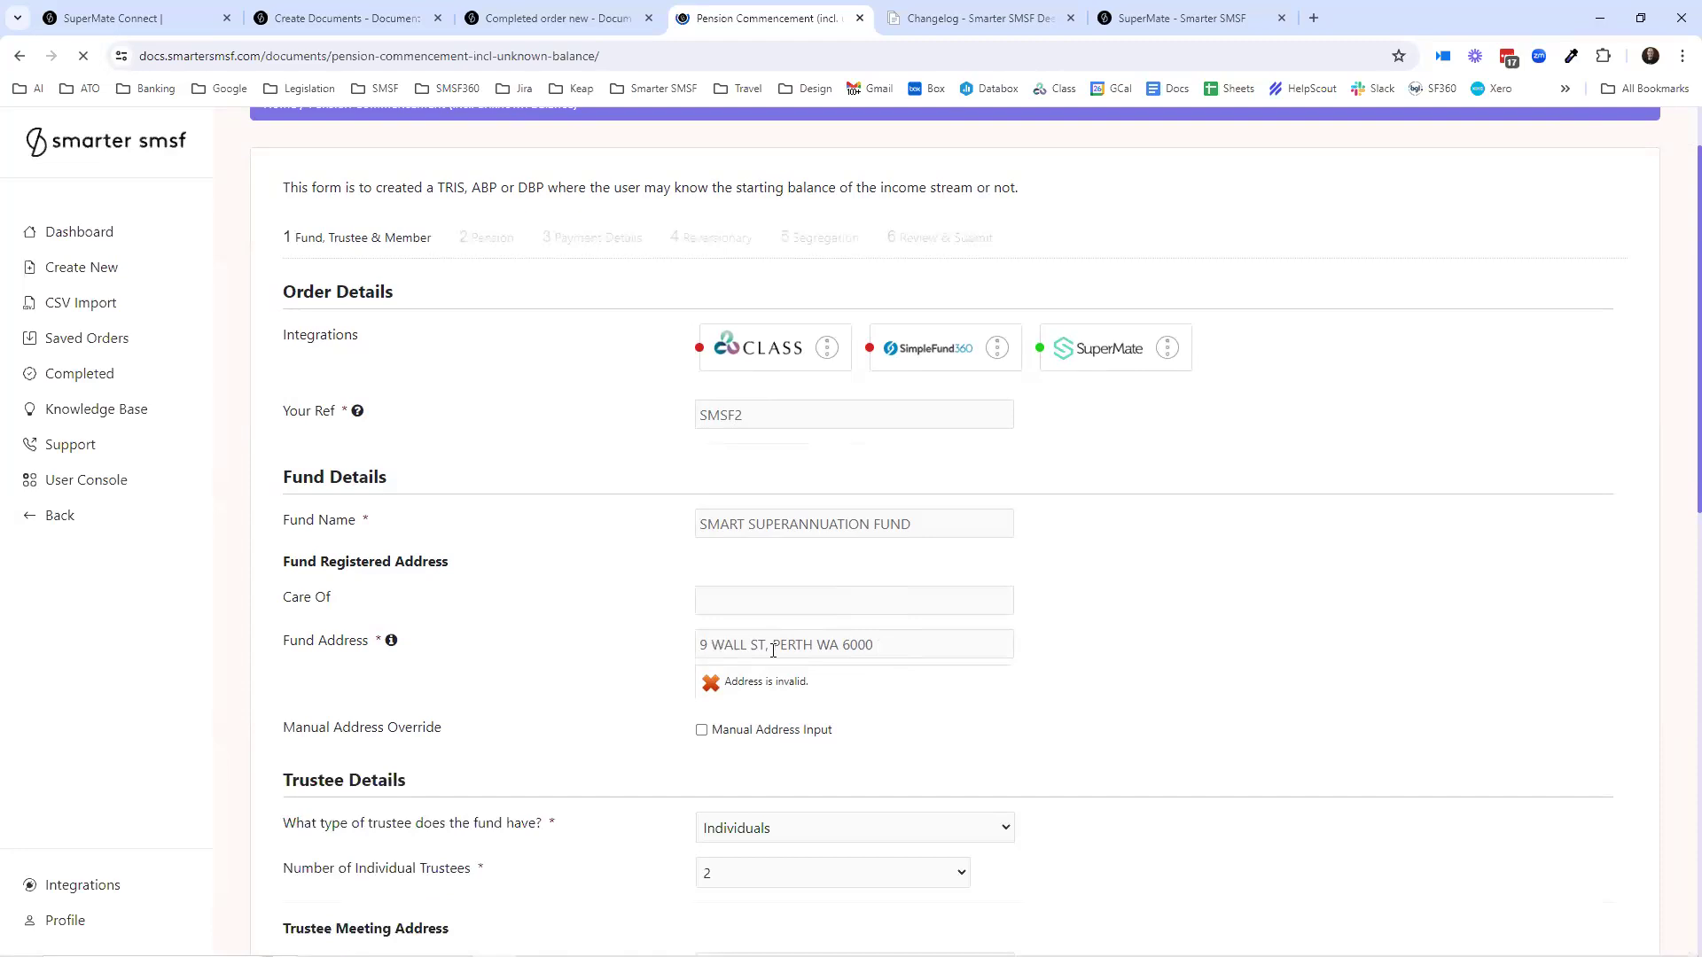
{"action": "left_click", "coordinate": [892, 643], "text": "shift"}
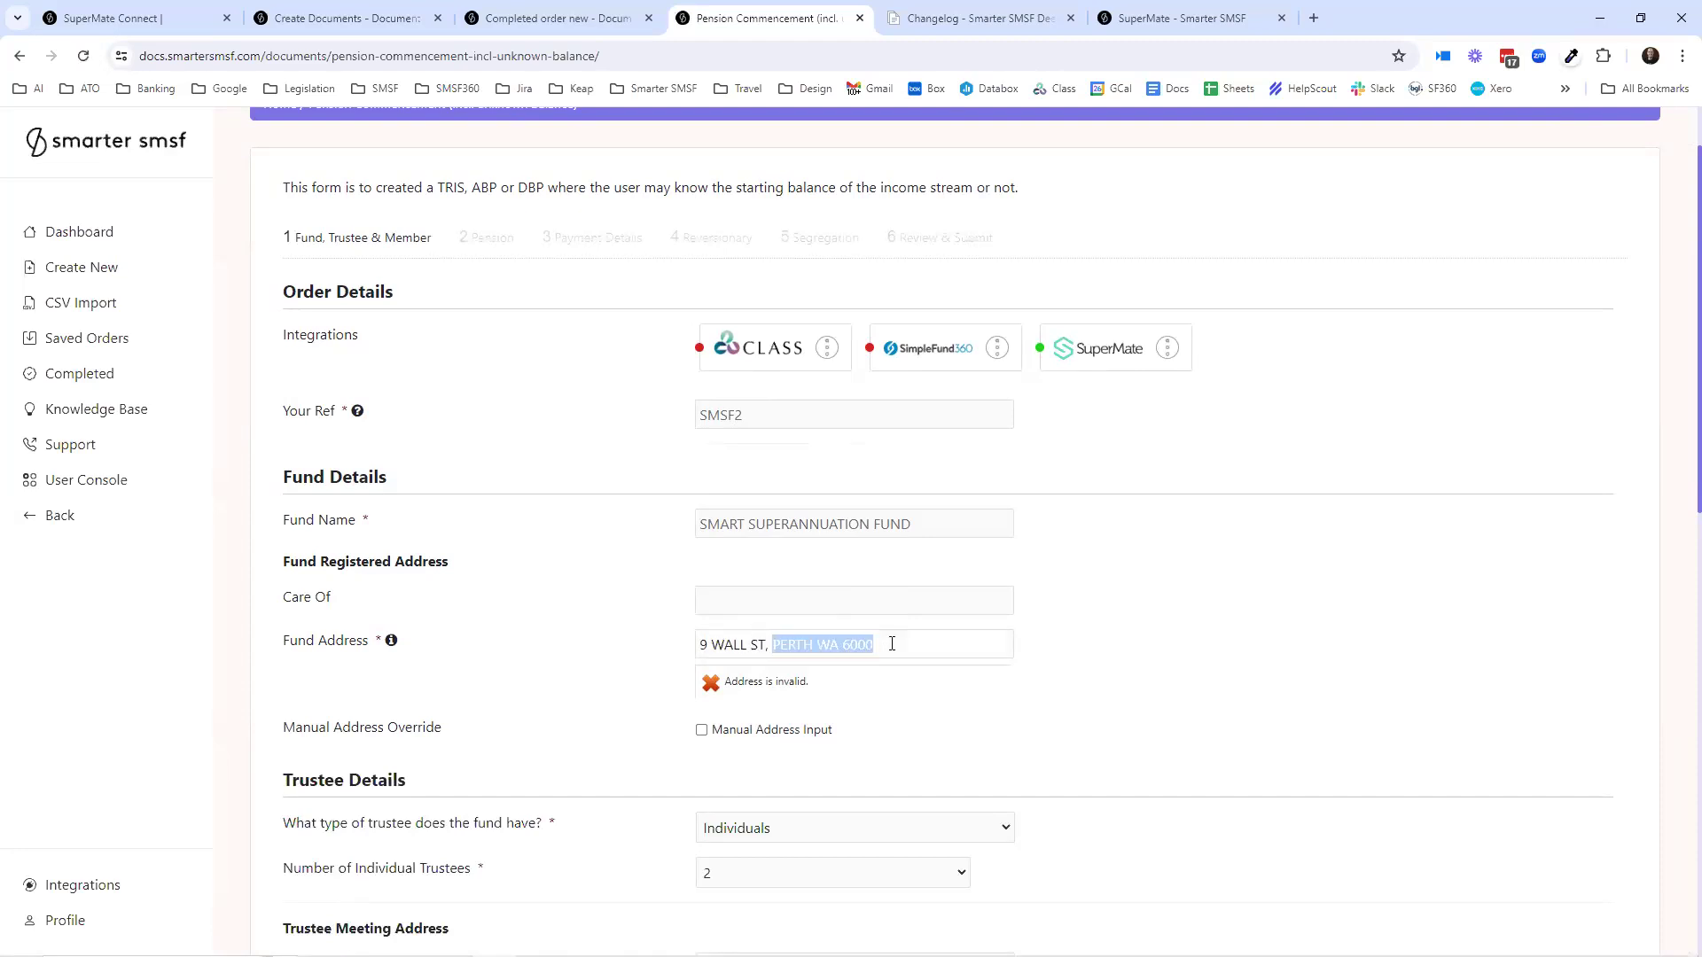
{"action": "key", "text": "BackSpace"}
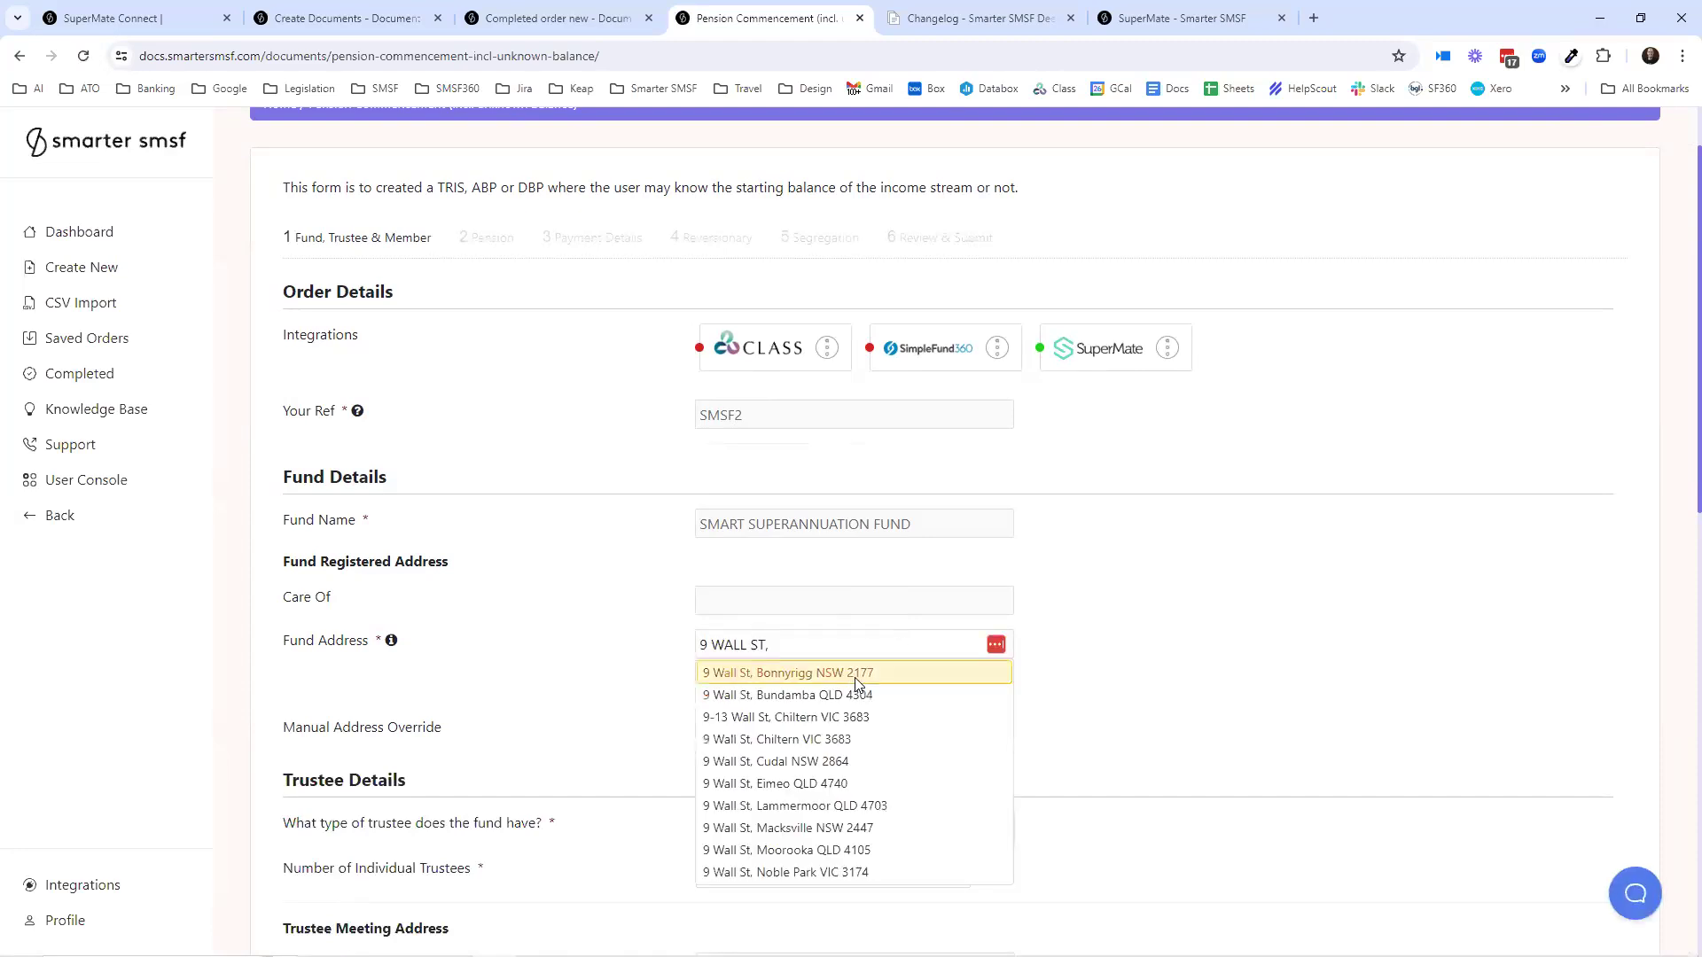
{"action": "left_click", "coordinate": [856, 675]}
- Set the Trustee Meeting Address to the corrected fund address
{"action": "scroll", "coordinate": [886, 663], "scroll_direction": "down", "scroll_amount": 3}
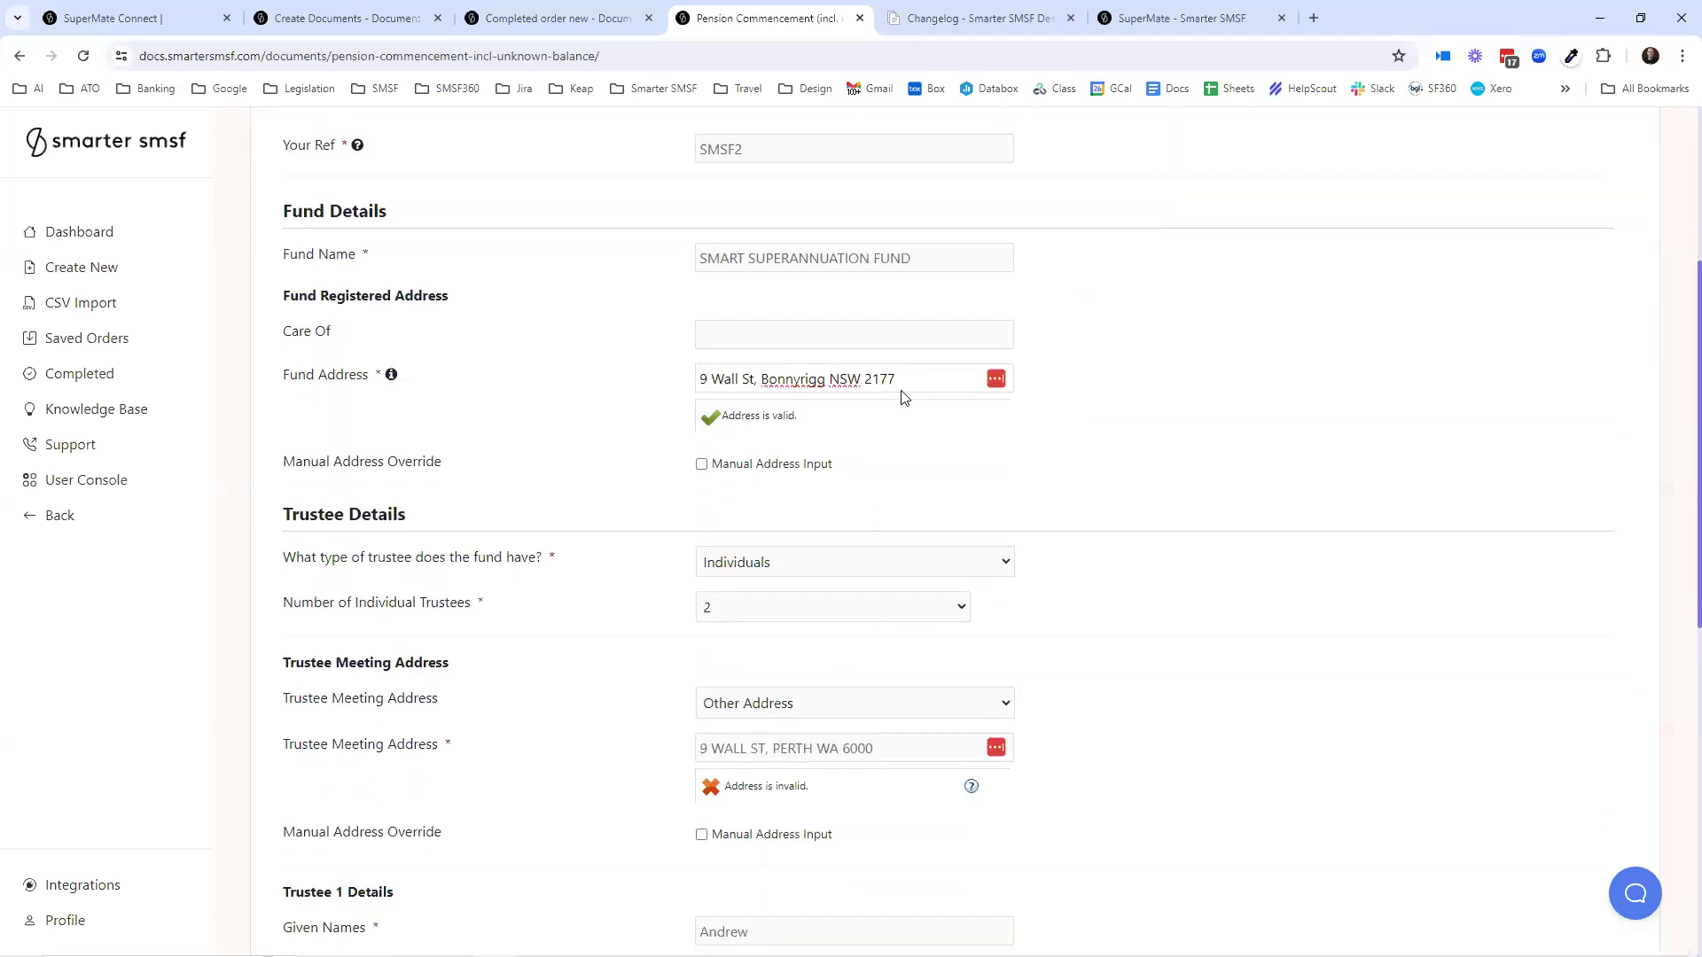
{"action": "scroll", "coordinate": [873, 539], "scroll_direction": "down", "scroll_amount": 2}
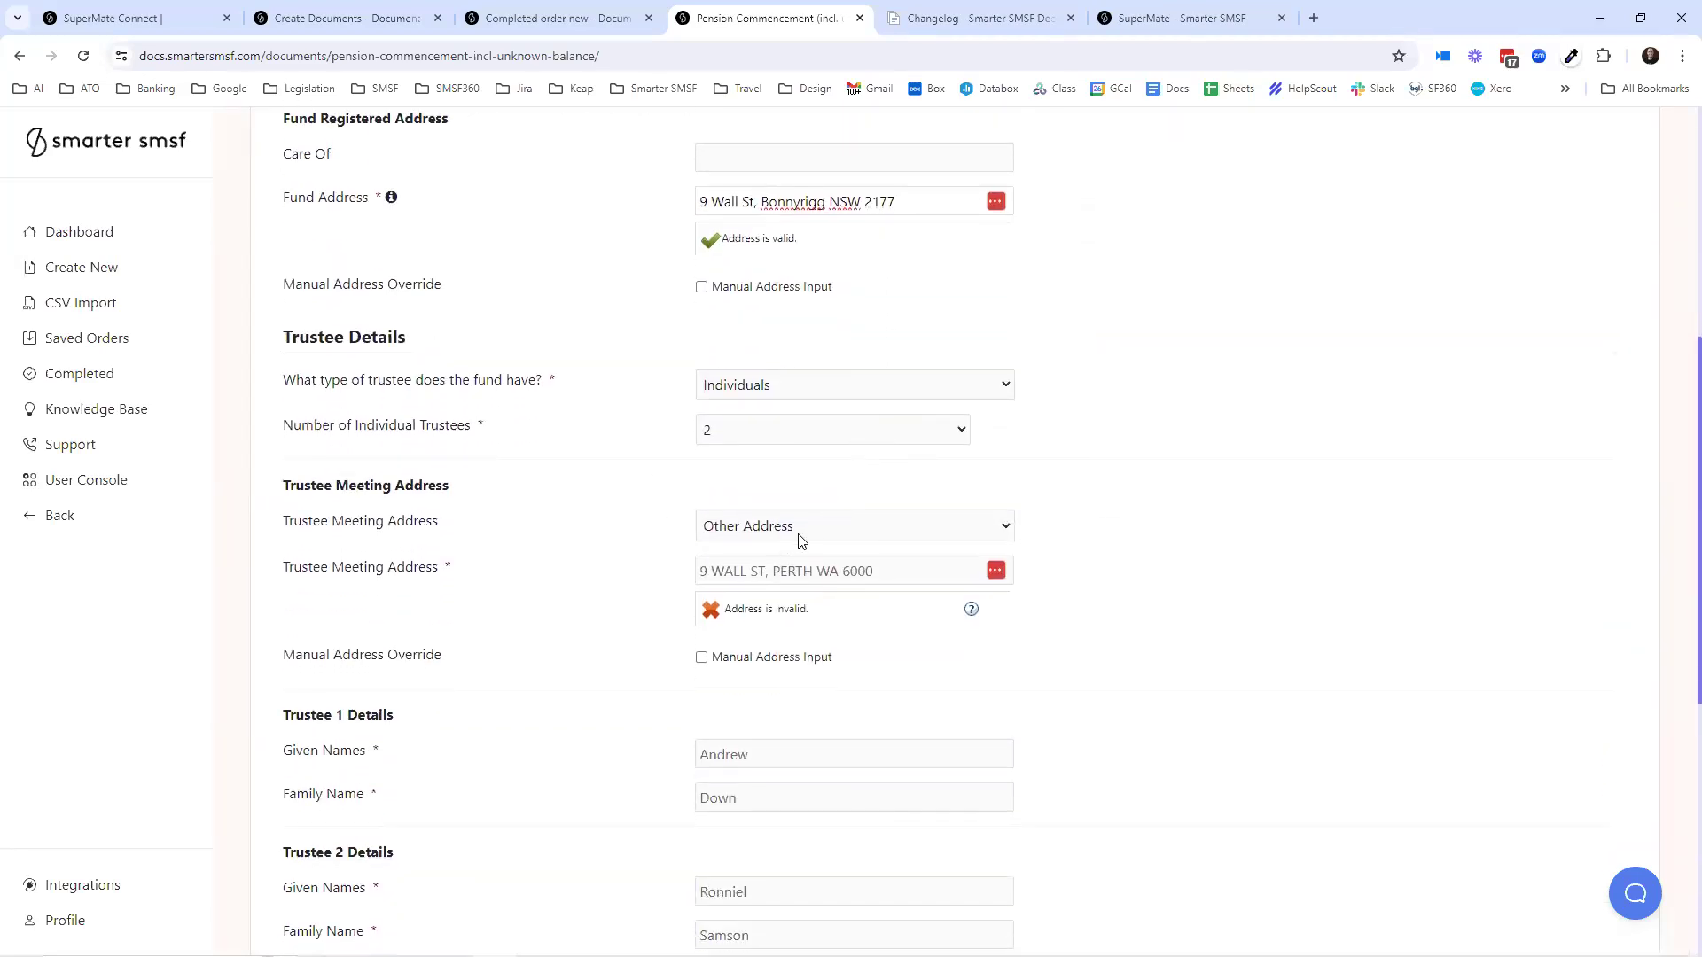
{"action": "left_click", "coordinate": [806, 530]}
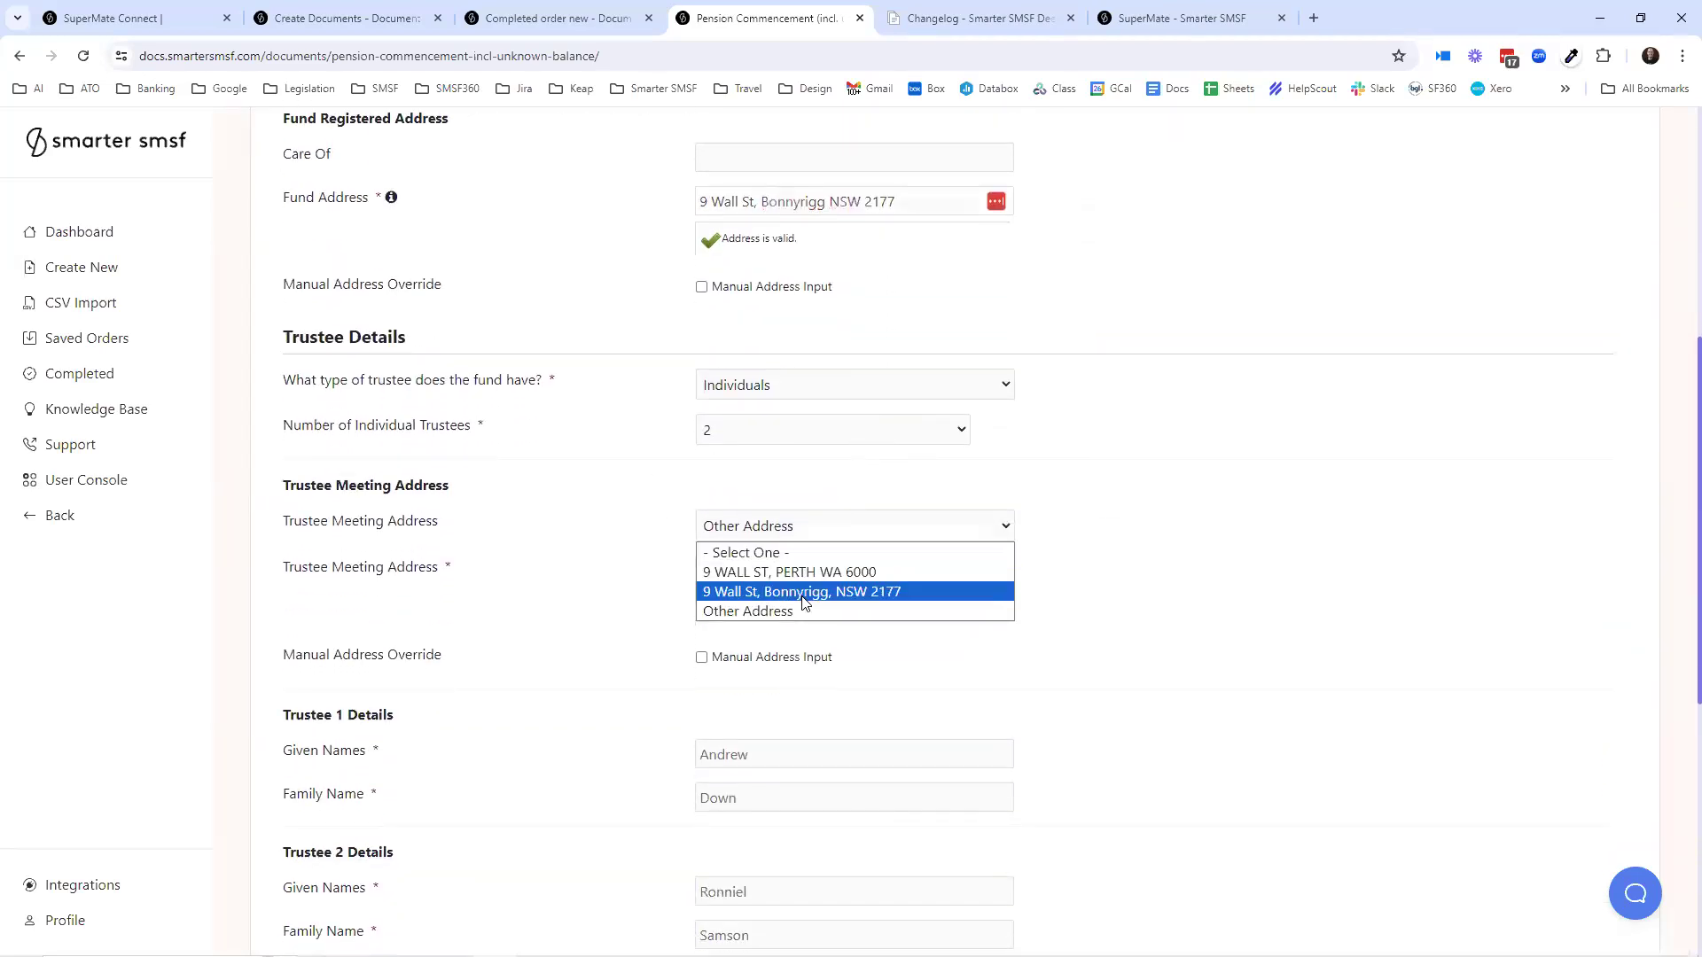
{"action": "left_click", "coordinate": [904, 589]}
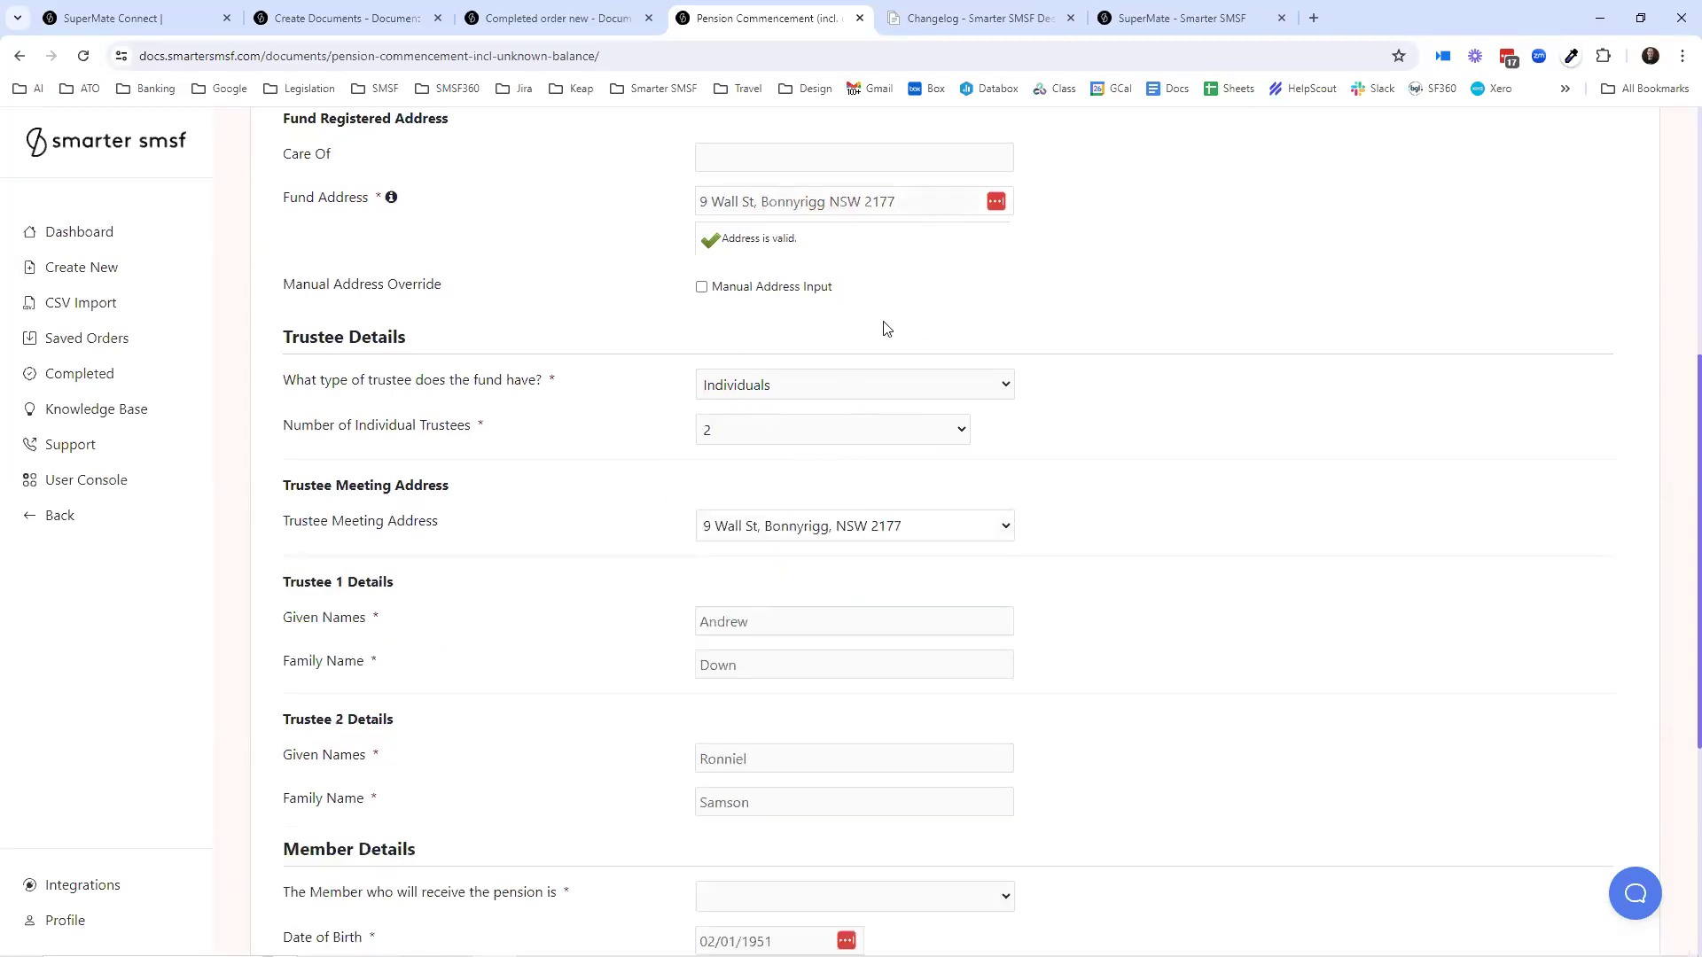
- Set the pension member's address to the corrected fund address and continue from the Fund, Trustee & Member page
{"action": "scroll", "coordinate": [886, 571], "scroll_direction": "down", "scroll_amount": 1}
{"action": "scroll", "coordinate": [886, 567], "scroll_direction": "down", "scroll_amount": 5}
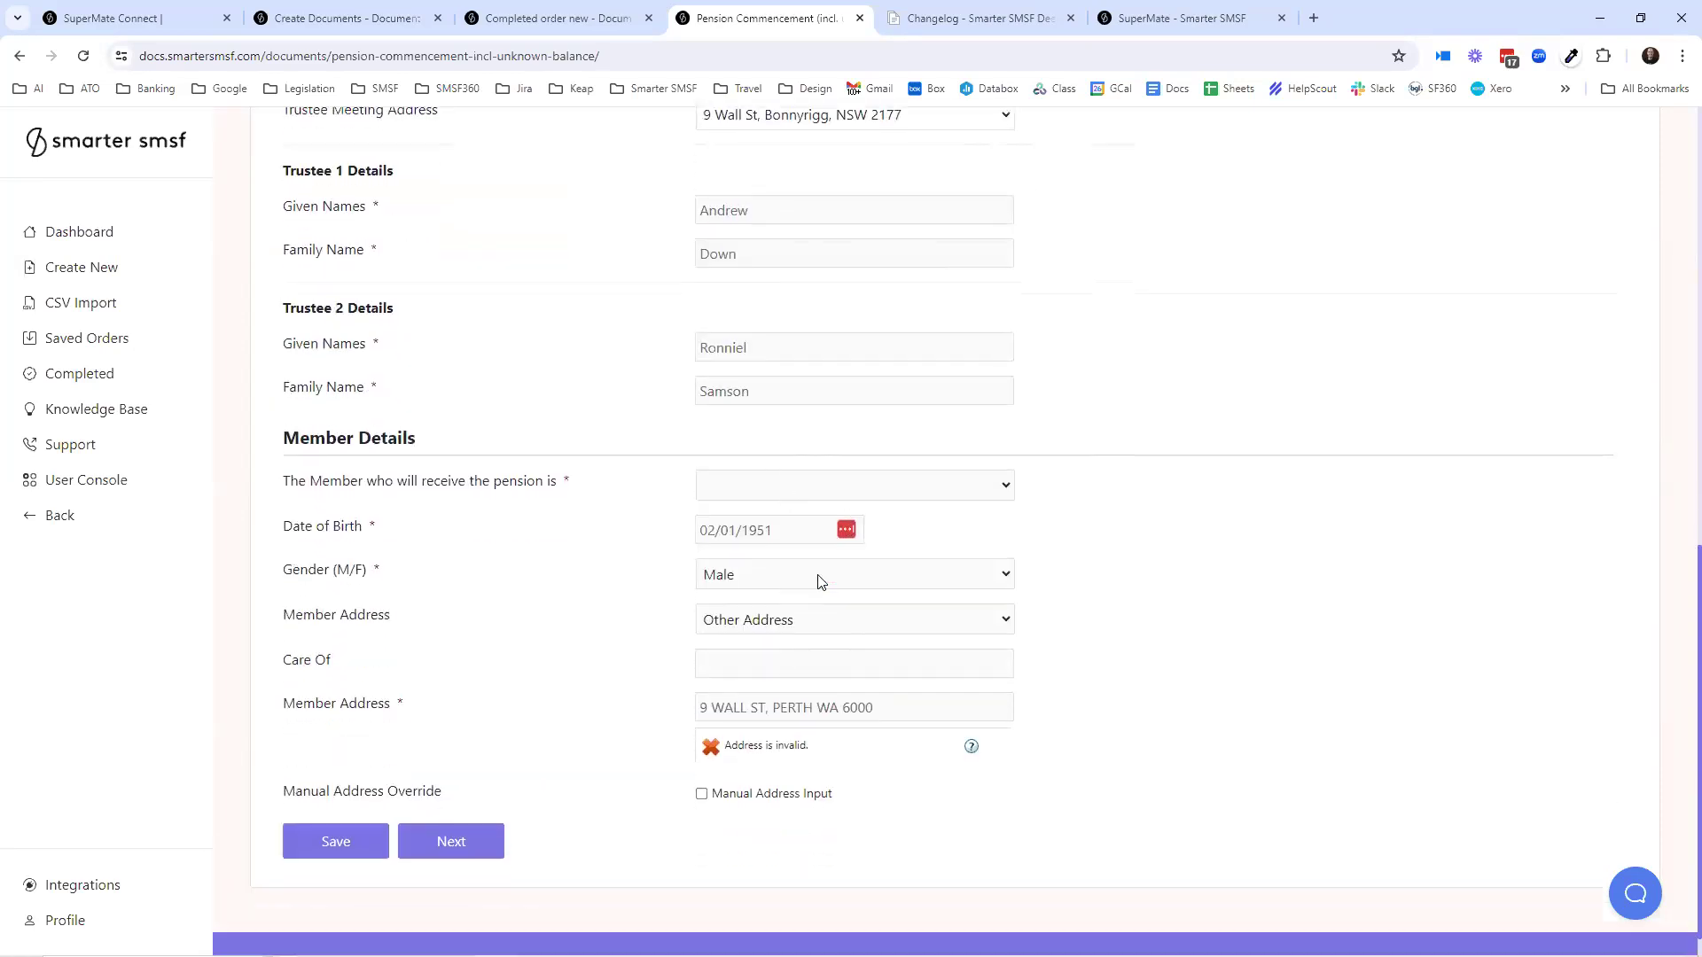
{"action": "left_click", "coordinate": [776, 452]}
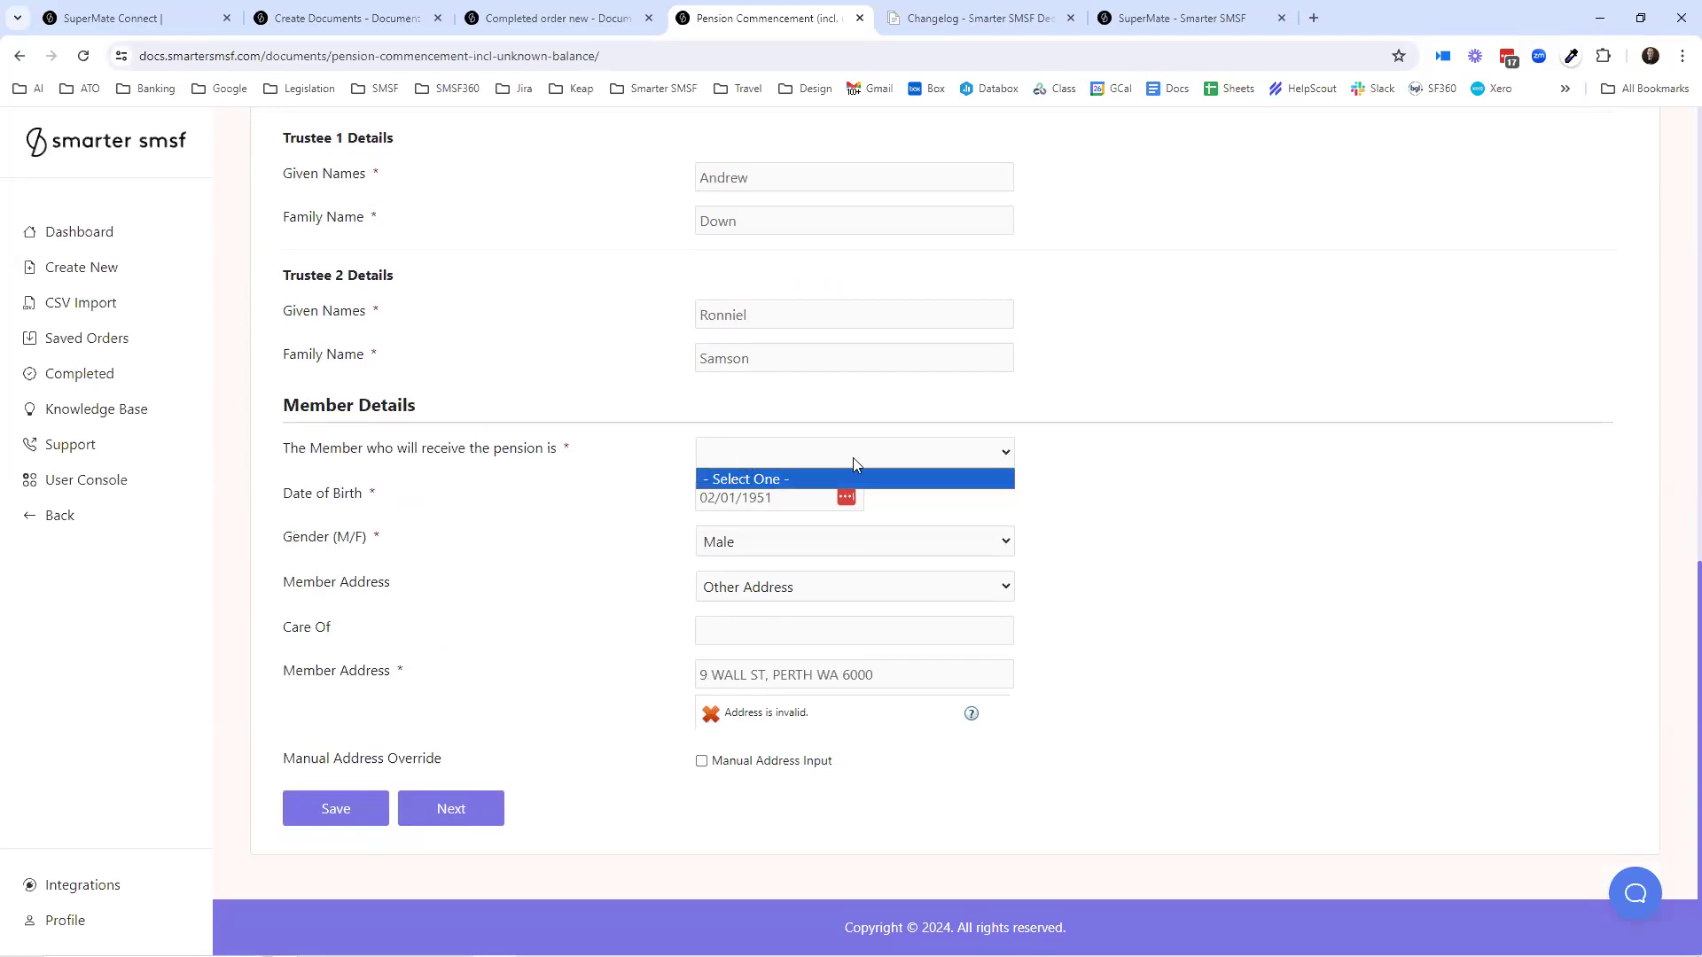
{"action": "left_click", "coordinate": [783, 588]}
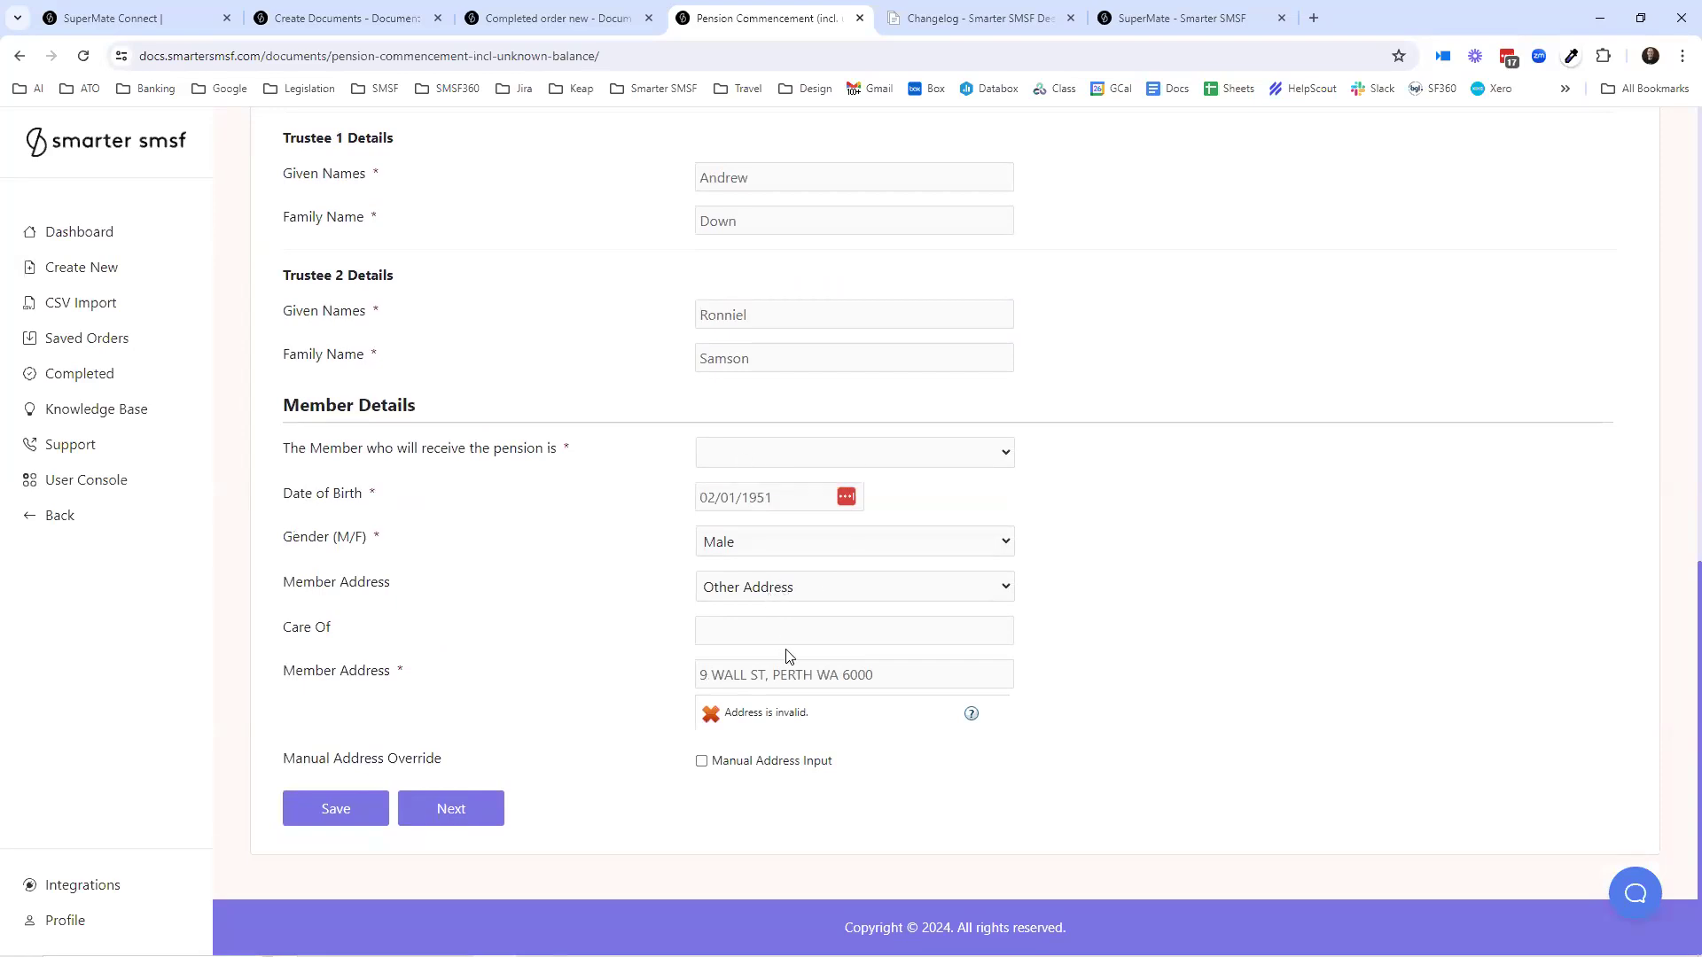
{"action": "left_click", "coordinate": [736, 585]}
{"action": "left_click", "coordinate": [750, 654]}
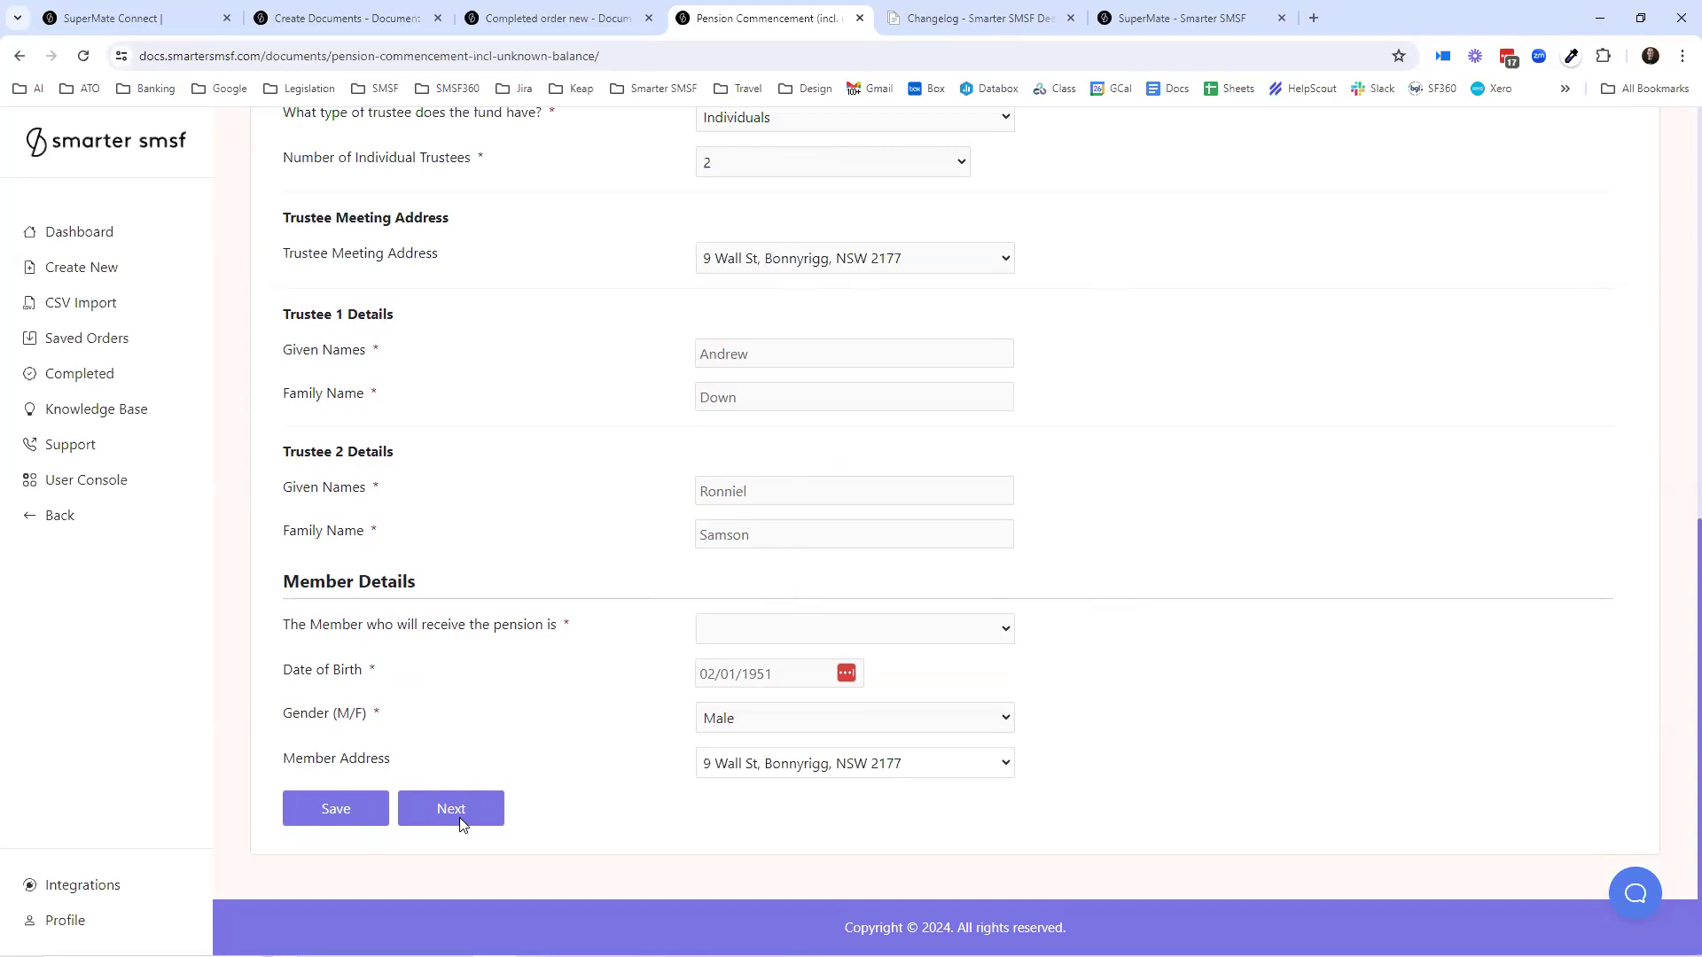
{"action": "left_click", "coordinate": [461, 822]}
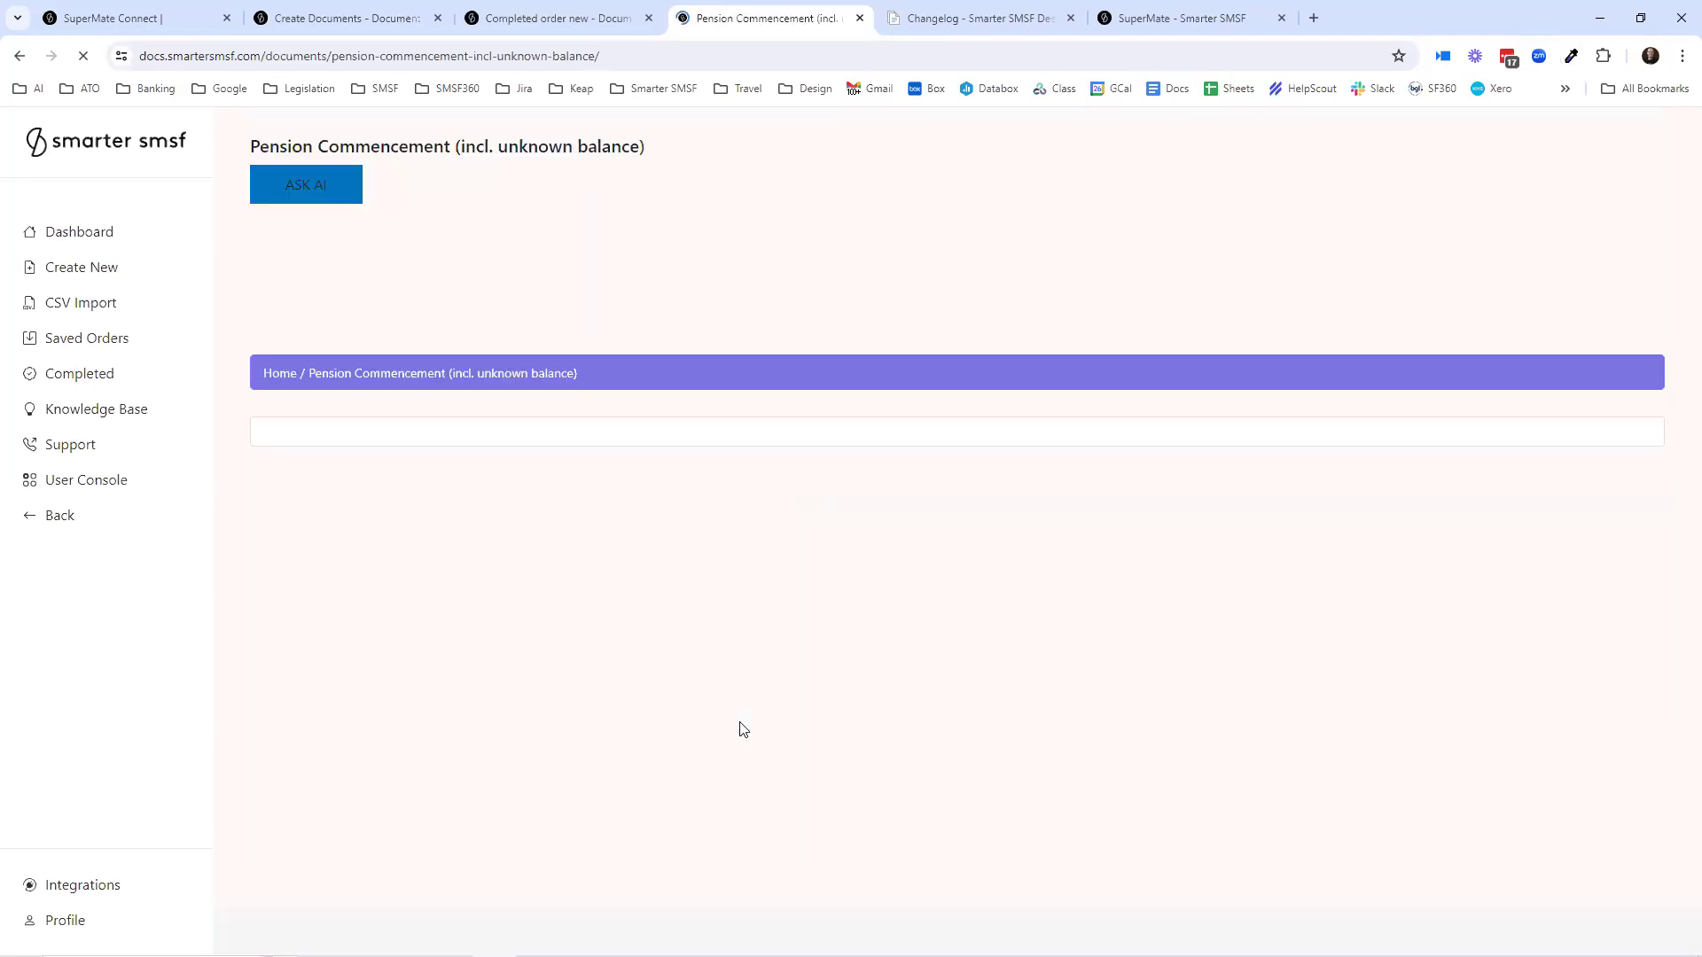
- Choose the first listed person as the member who will receive the pension and continue to the Pension page
{"action": "scroll", "coordinate": [868, 446], "scroll_direction": "down", "scroll_amount": 8}
{"action": "scroll", "coordinate": [868, 446], "scroll_direction": "down", "scroll_amount": 14}
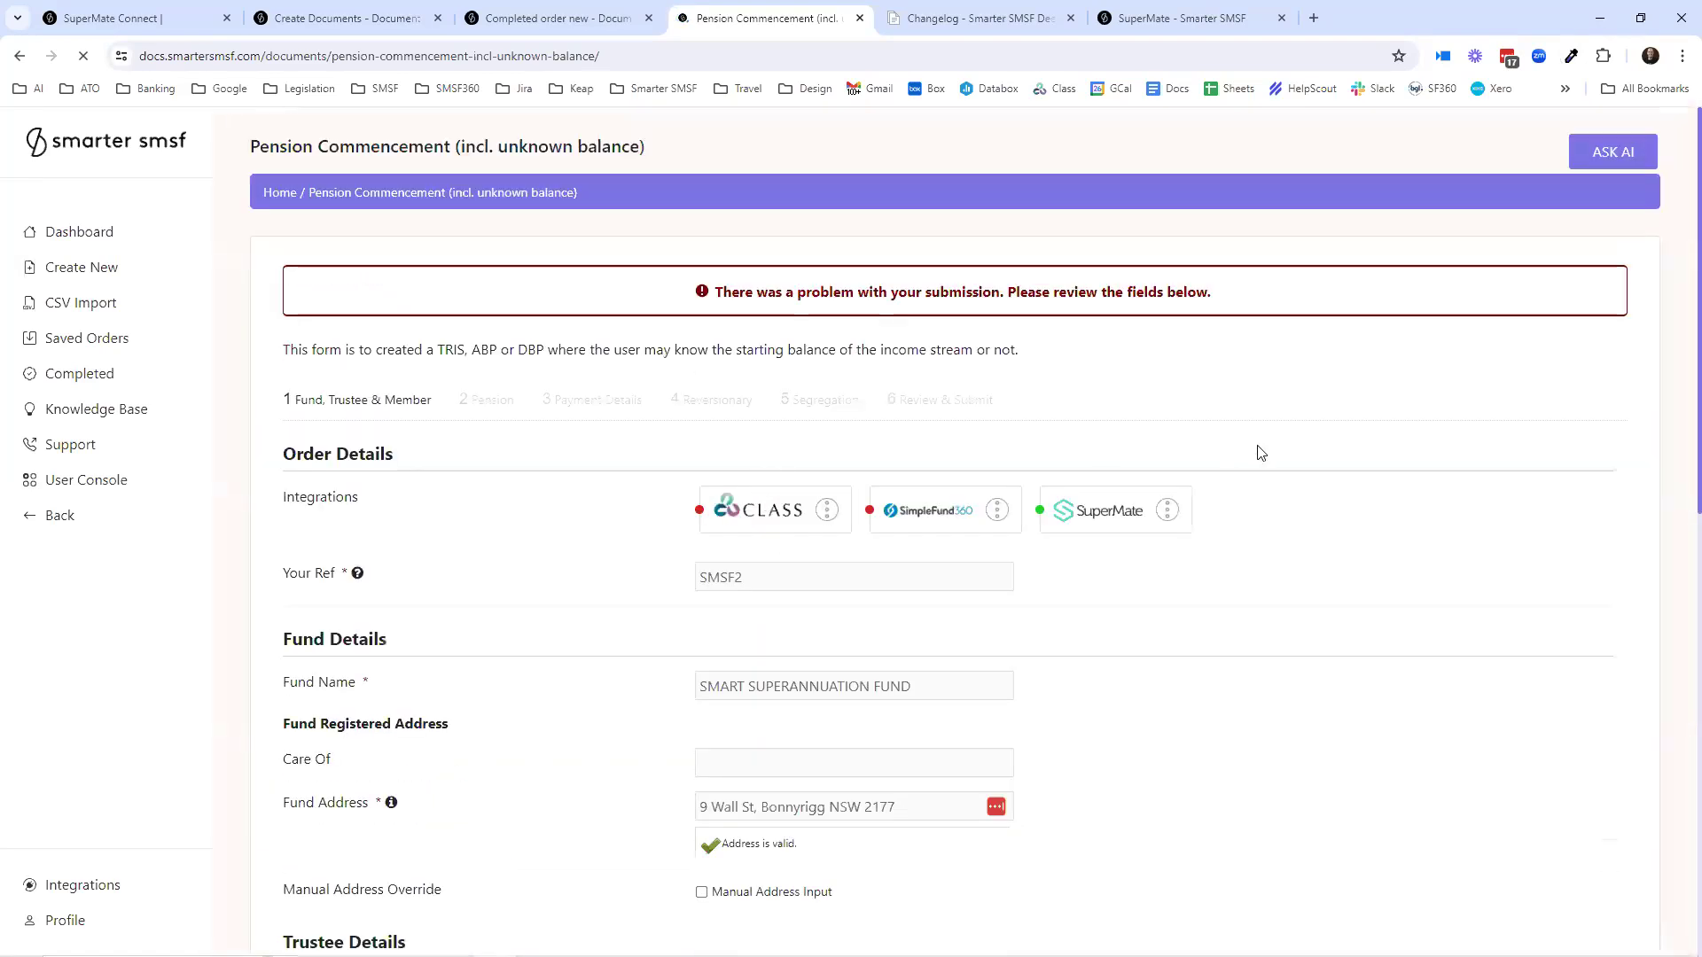
{"action": "scroll", "coordinate": [1238, 481], "scroll_direction": "down", "scroll_amount": 10}
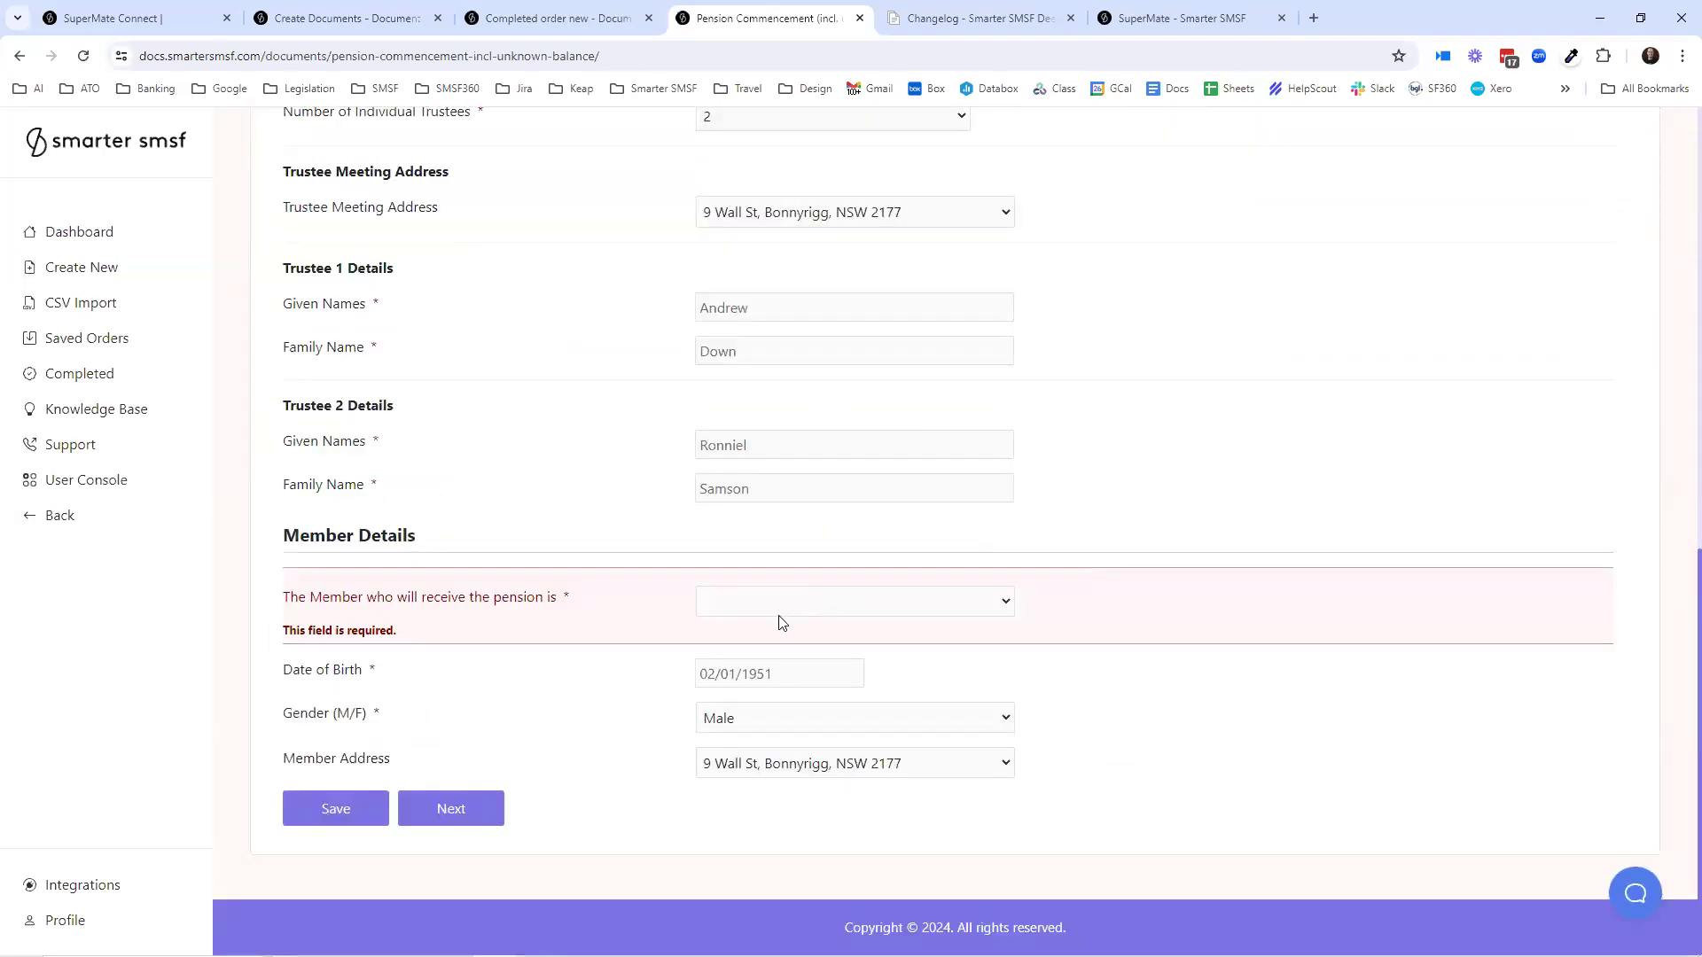
{"action": "scroll", "coordinate": [777, 607], "scroll_direction": "up", "scroll_amount": 15}
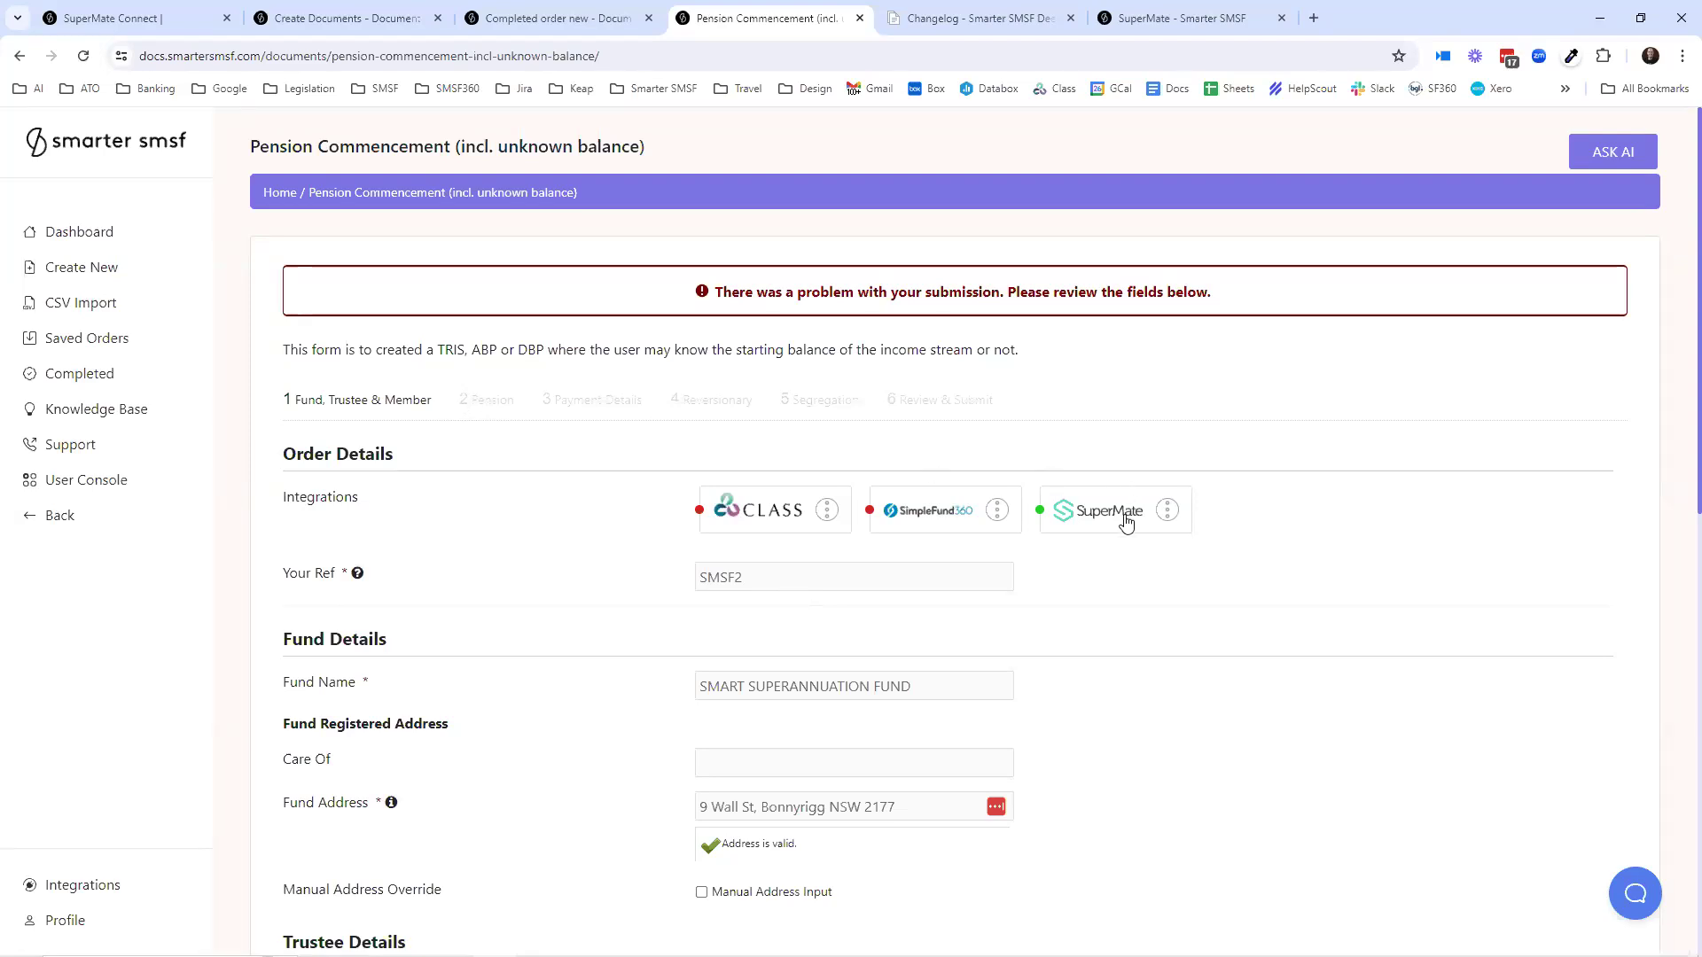
{"action": "scroll", "coordinate": [1120, 524], "scroll_direction": "down", "scroll_amount": 4}
{"action": "scroll", "coordinate": [1108, 510], "scroll_direction": "up", "scroll_amount": 4}
{"action": "scroll", "coordinate": [532, 472], "scroll_direction": "down", "scroll_amount": 3}
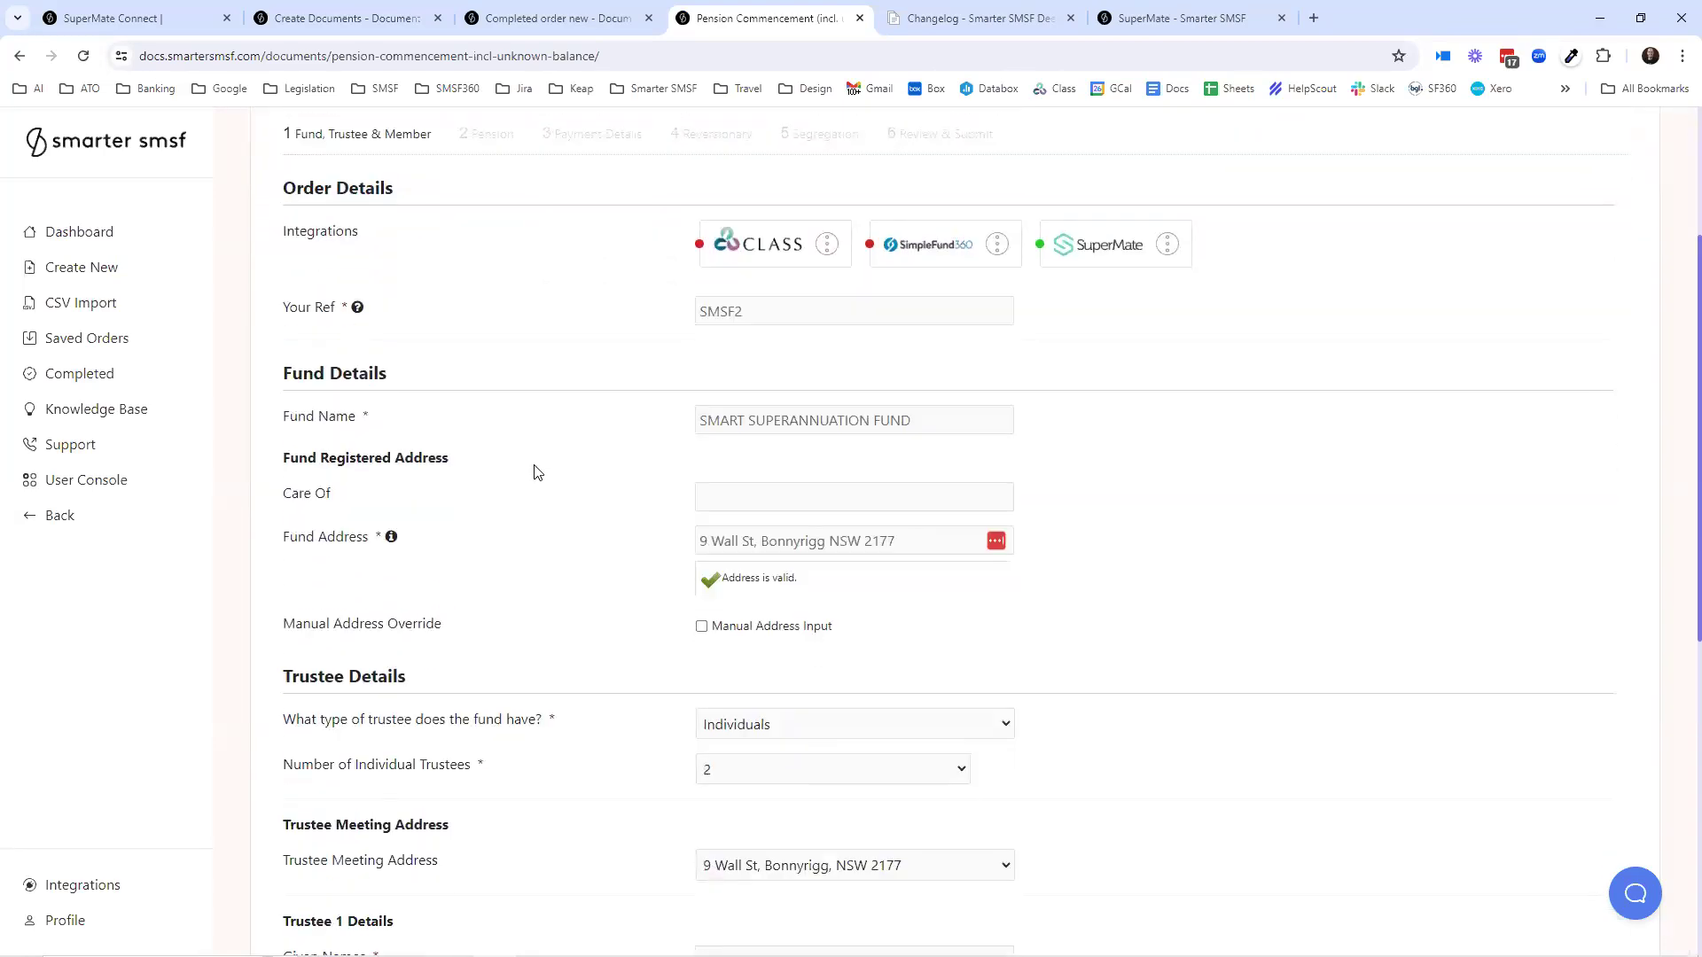
{"action": "scroll", "coordinate": [535, 472], "scroll_direction": "down", "scroll_amount": 7}
{"action": "left_click", "coordinate": [736, 603]}
{"action": "left_click", "coordinate": [745, 627]}
{"action": "left_click", "coordinate": [451, 809]}
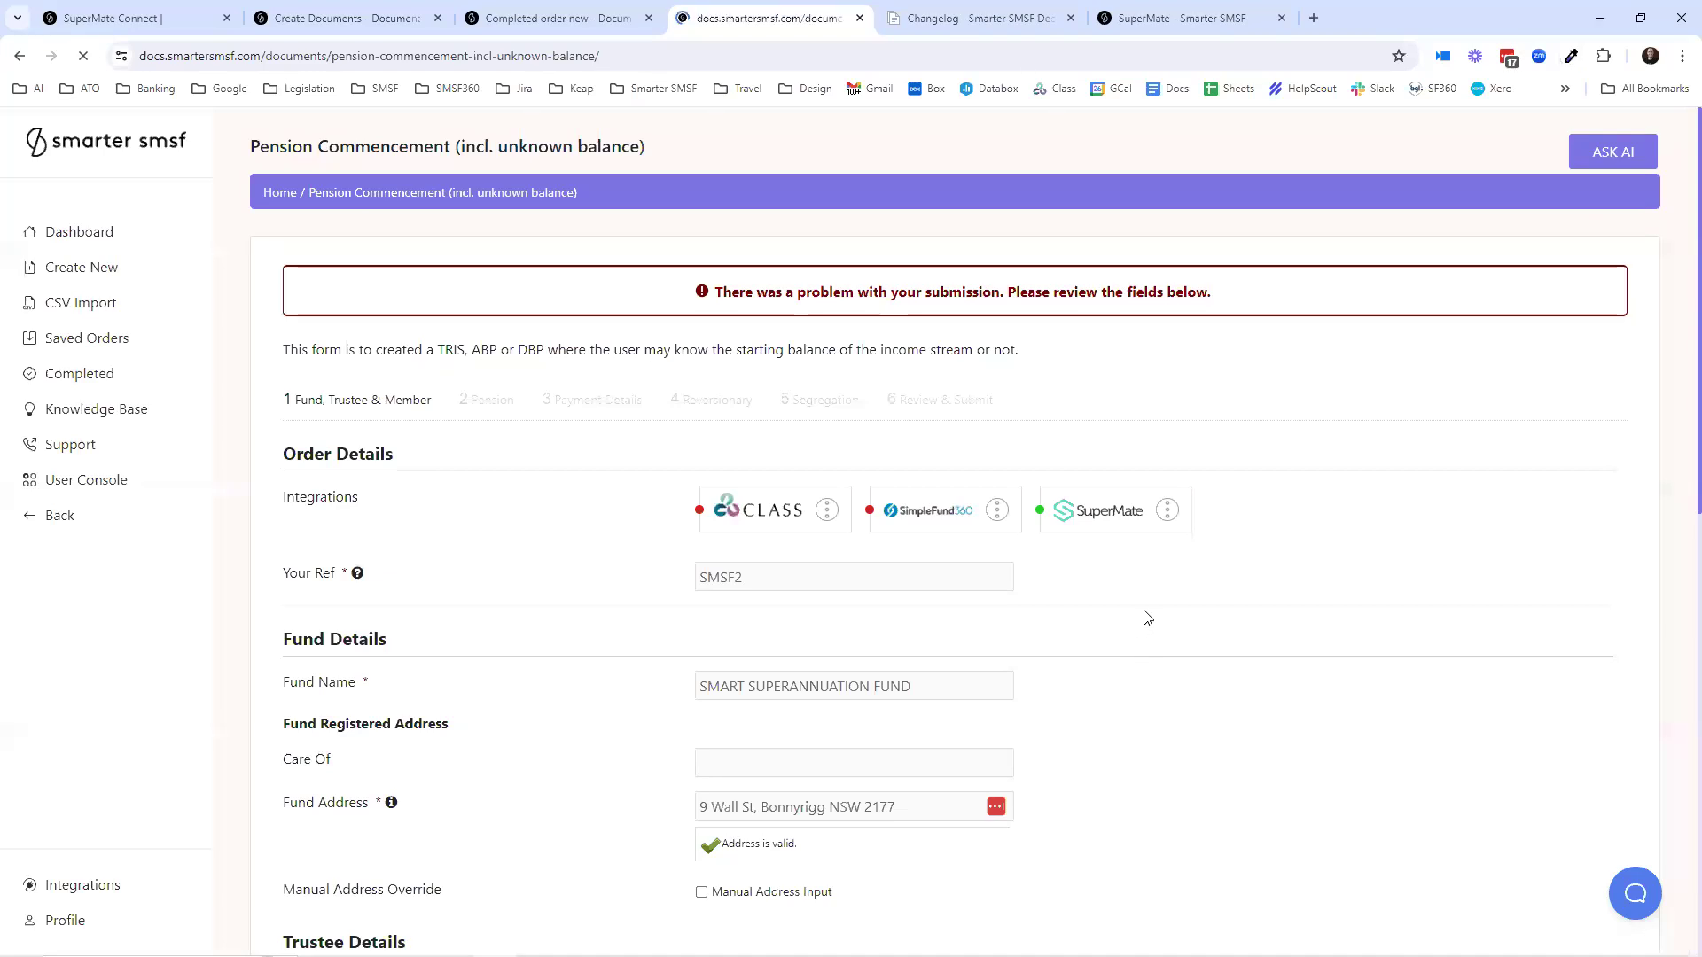
- Answer Yes to the pension being paid under the Smarter SMSF trust deed and set the Type of Rule to Rule
{"action": "scroll", "coordinate": [1136, 606], "scroll_direction": "down", "scroll_amount": 5}
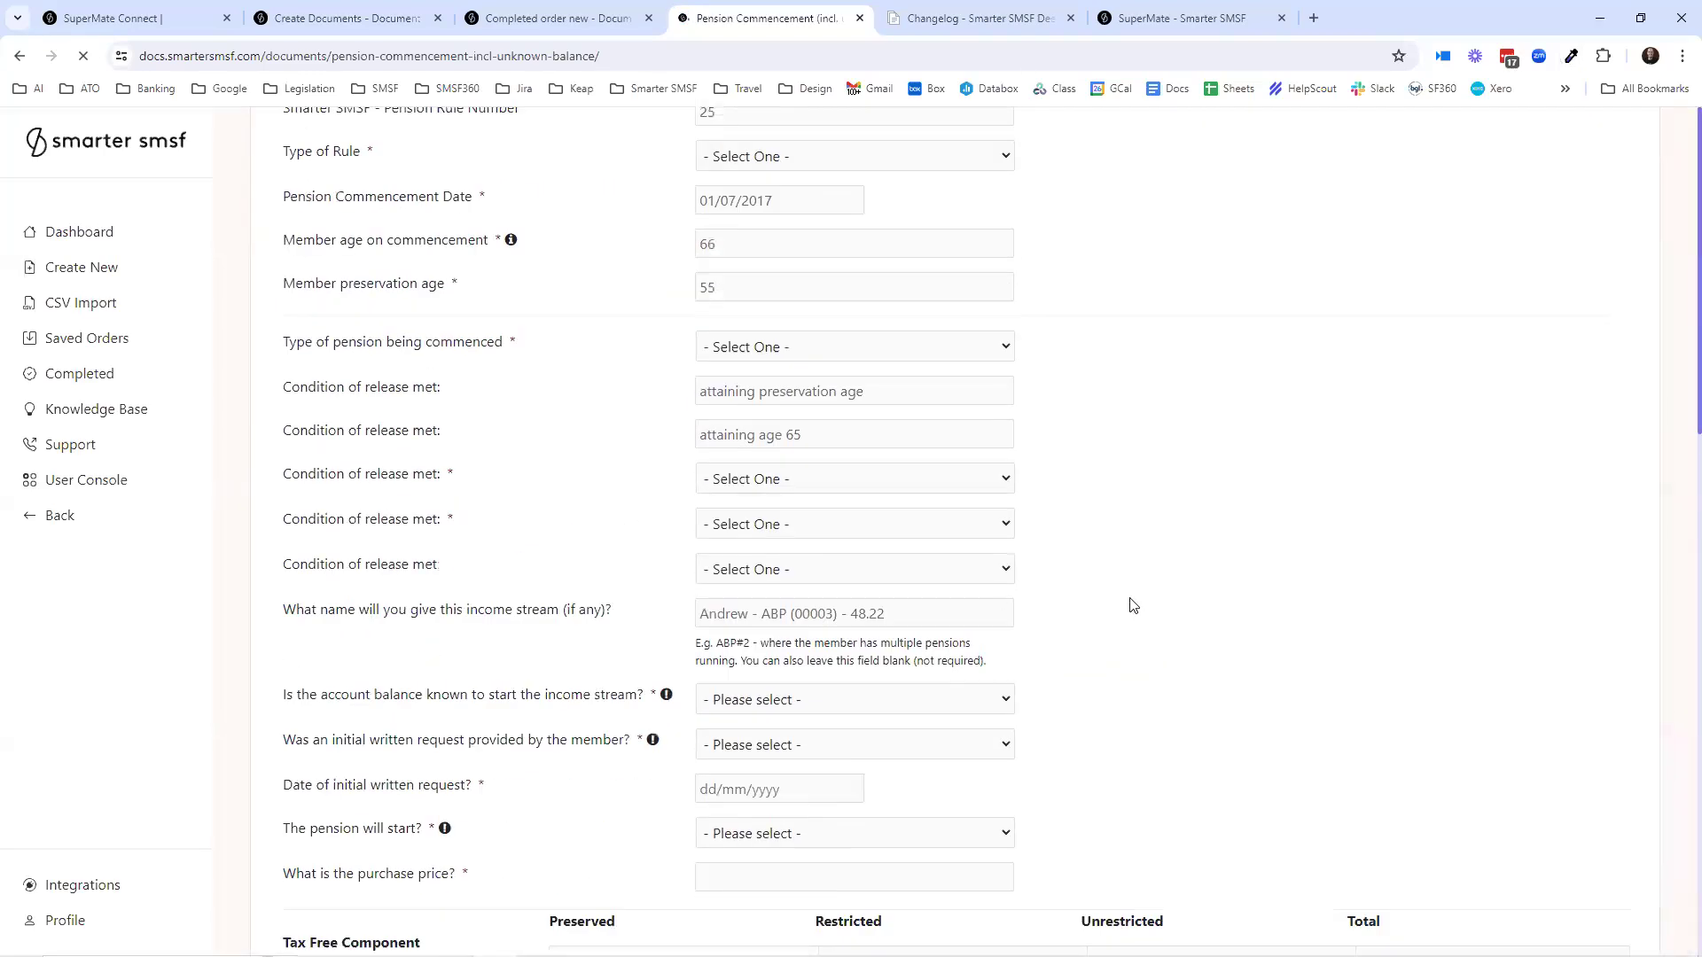
{"action": "scroll", "coordinate": [1140, 618], "scroll_direction": "up", "scroll_amount": 5}
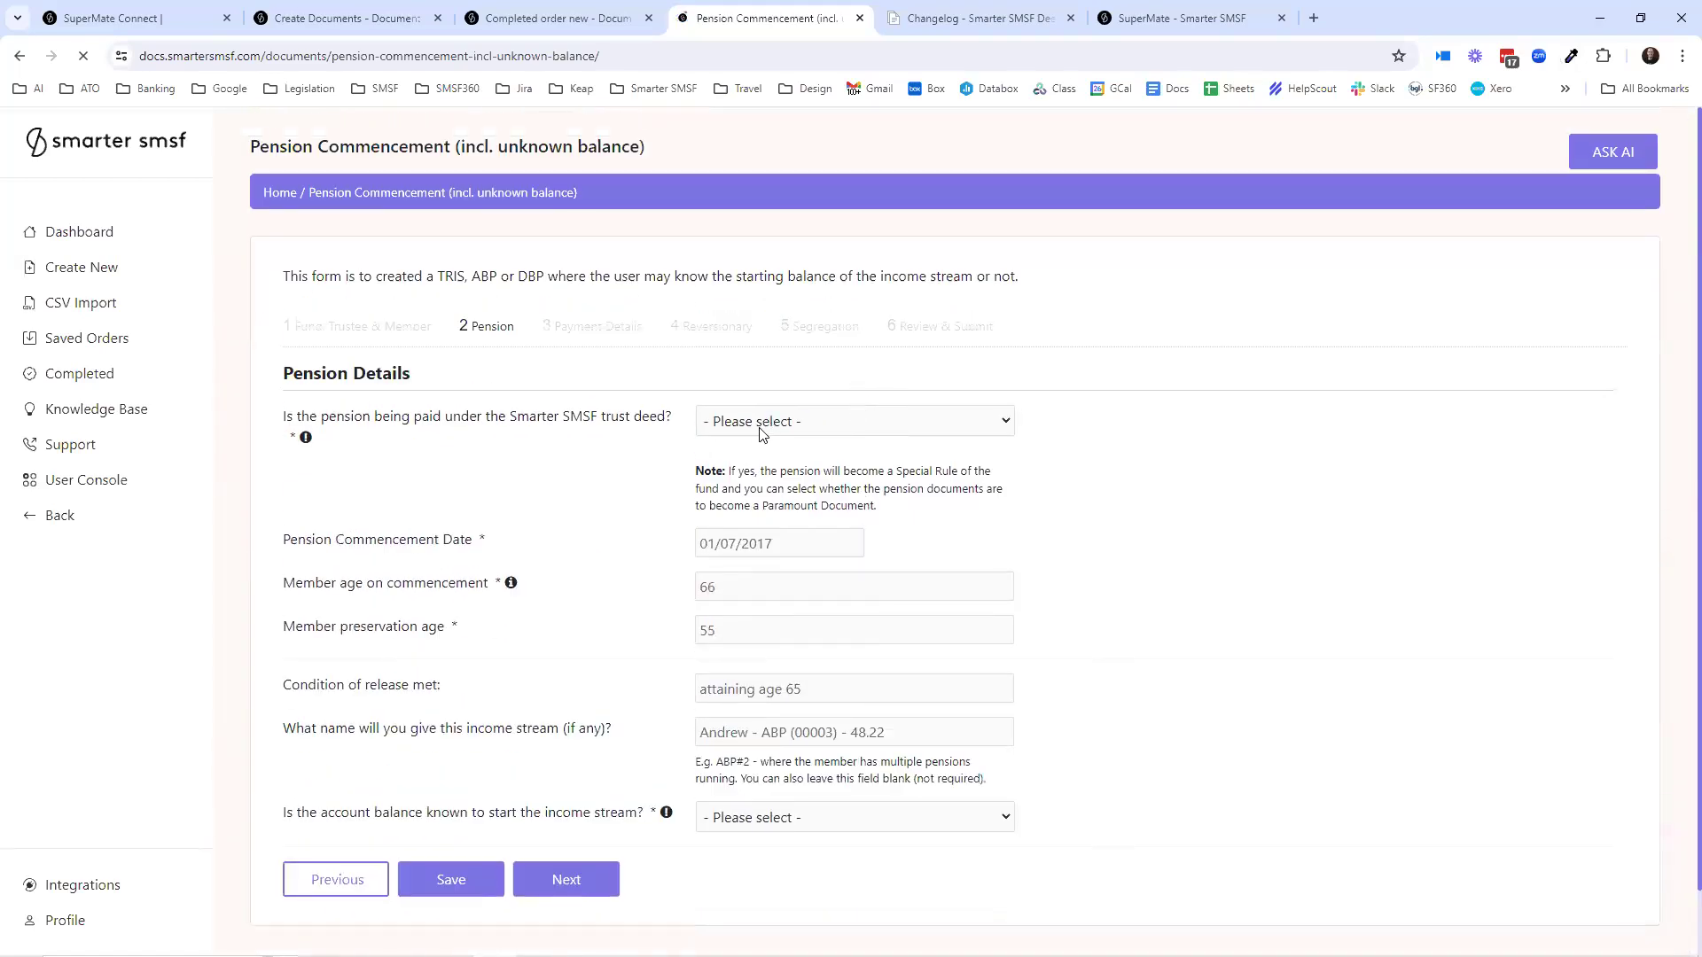
{"action": "left_click", "coordinate": [752, 427]}
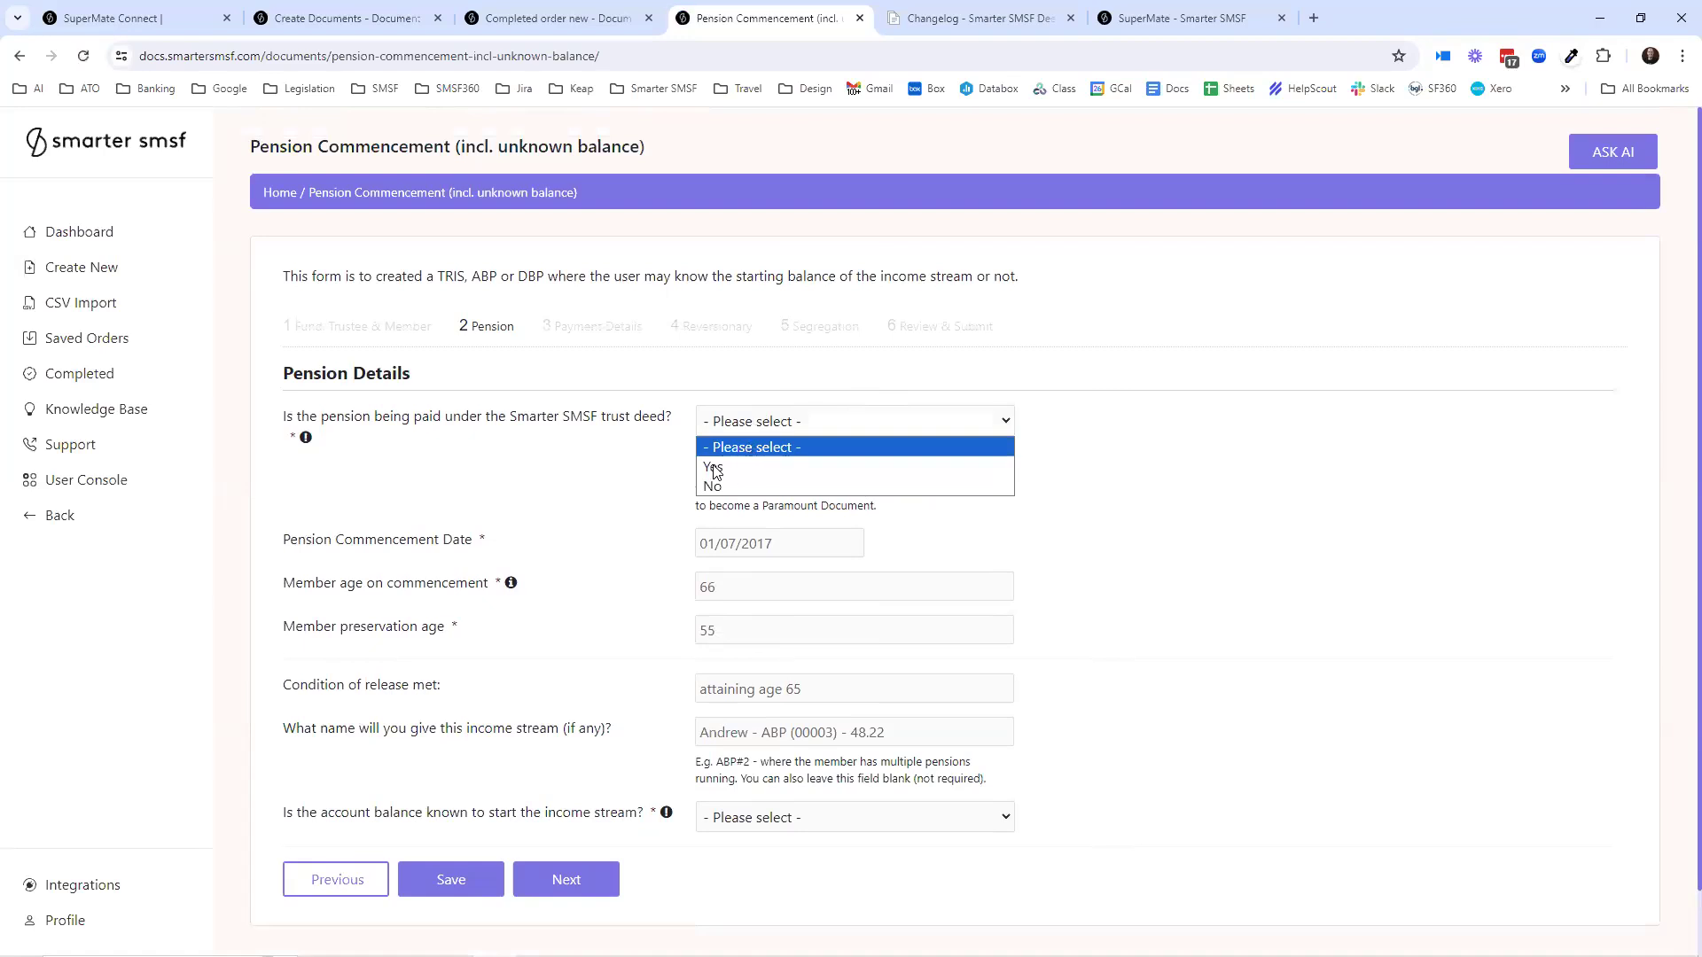
{"action": "left_click", "coordinate": [721, 467]}
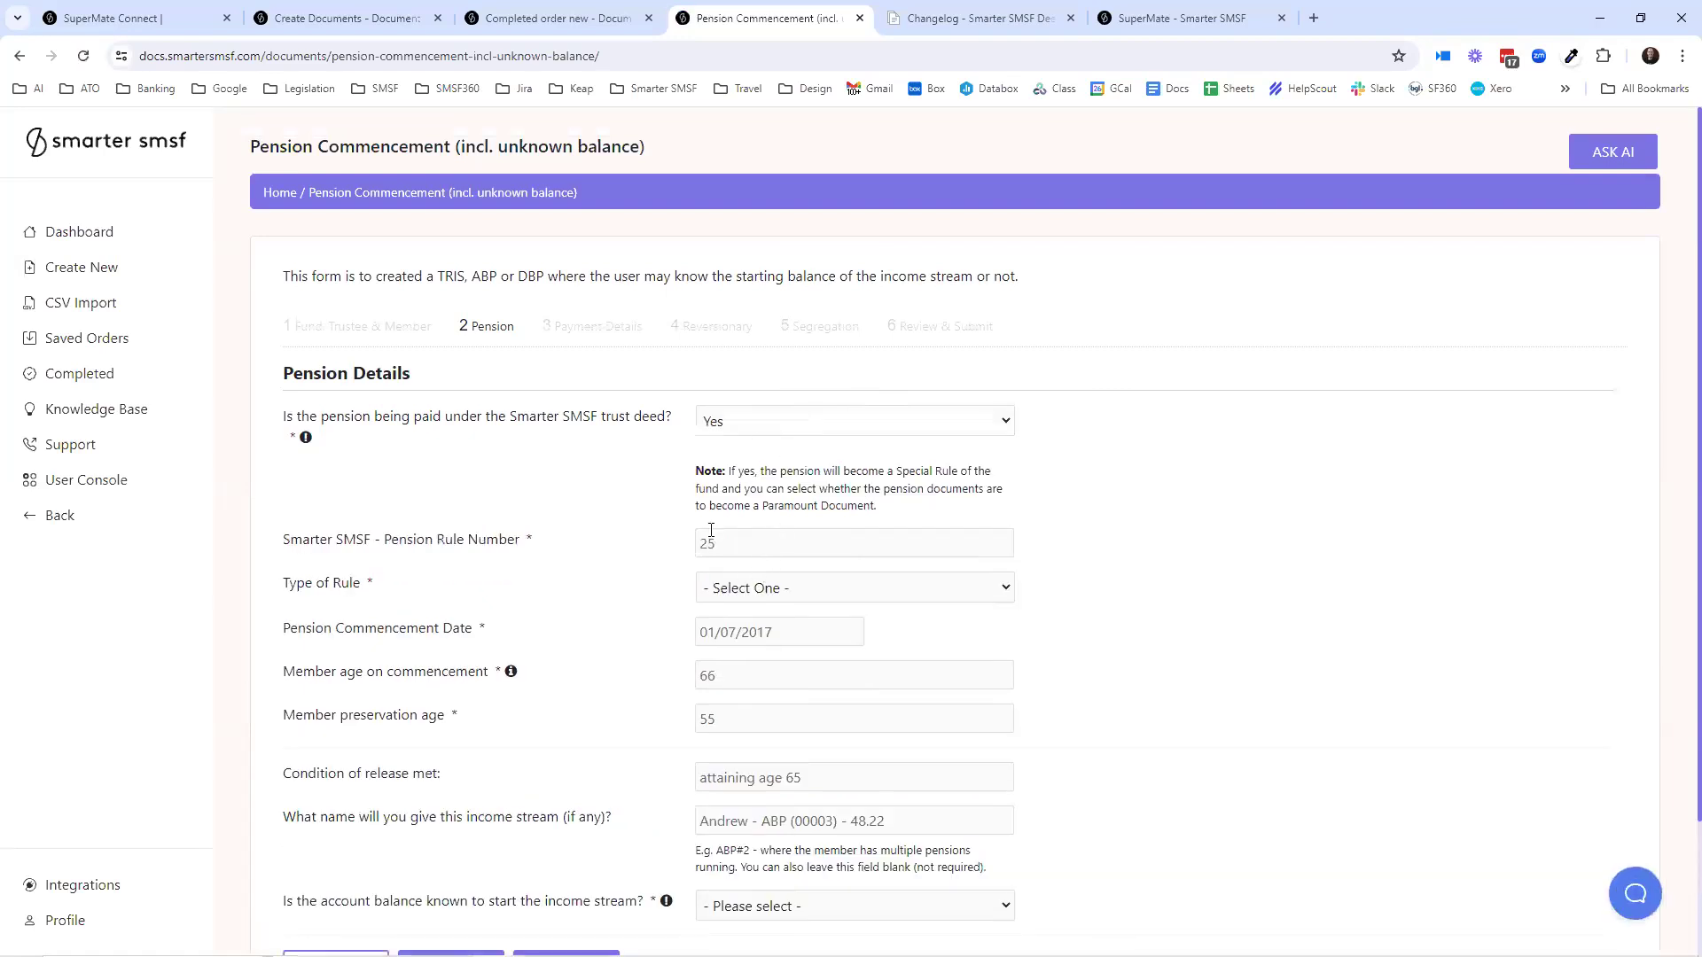
{"action": "left_click", "coordinate": [722, 590]}
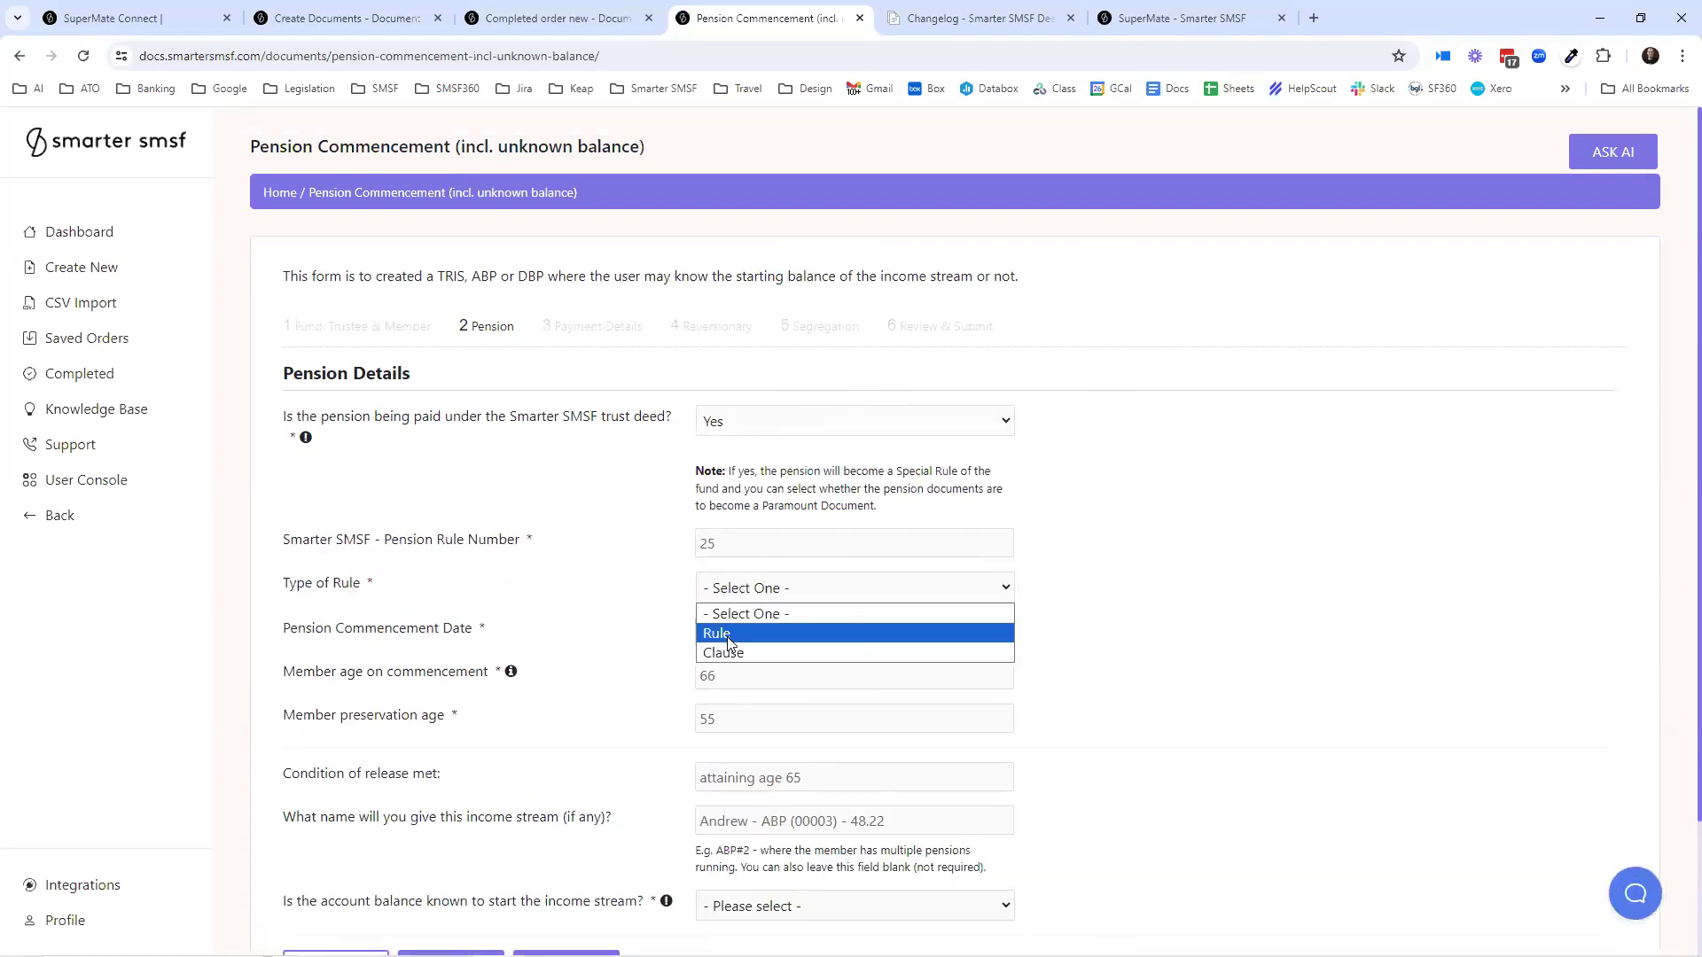
{"action": "left_click", "coordinate": [729, 635]}
- Inspect the imported Pension Commencement Date and the name given to the income stream
{"action": "scroll", "coordinate": [791, 625], "scroll_direction": "down", "scroll_amount": 1}
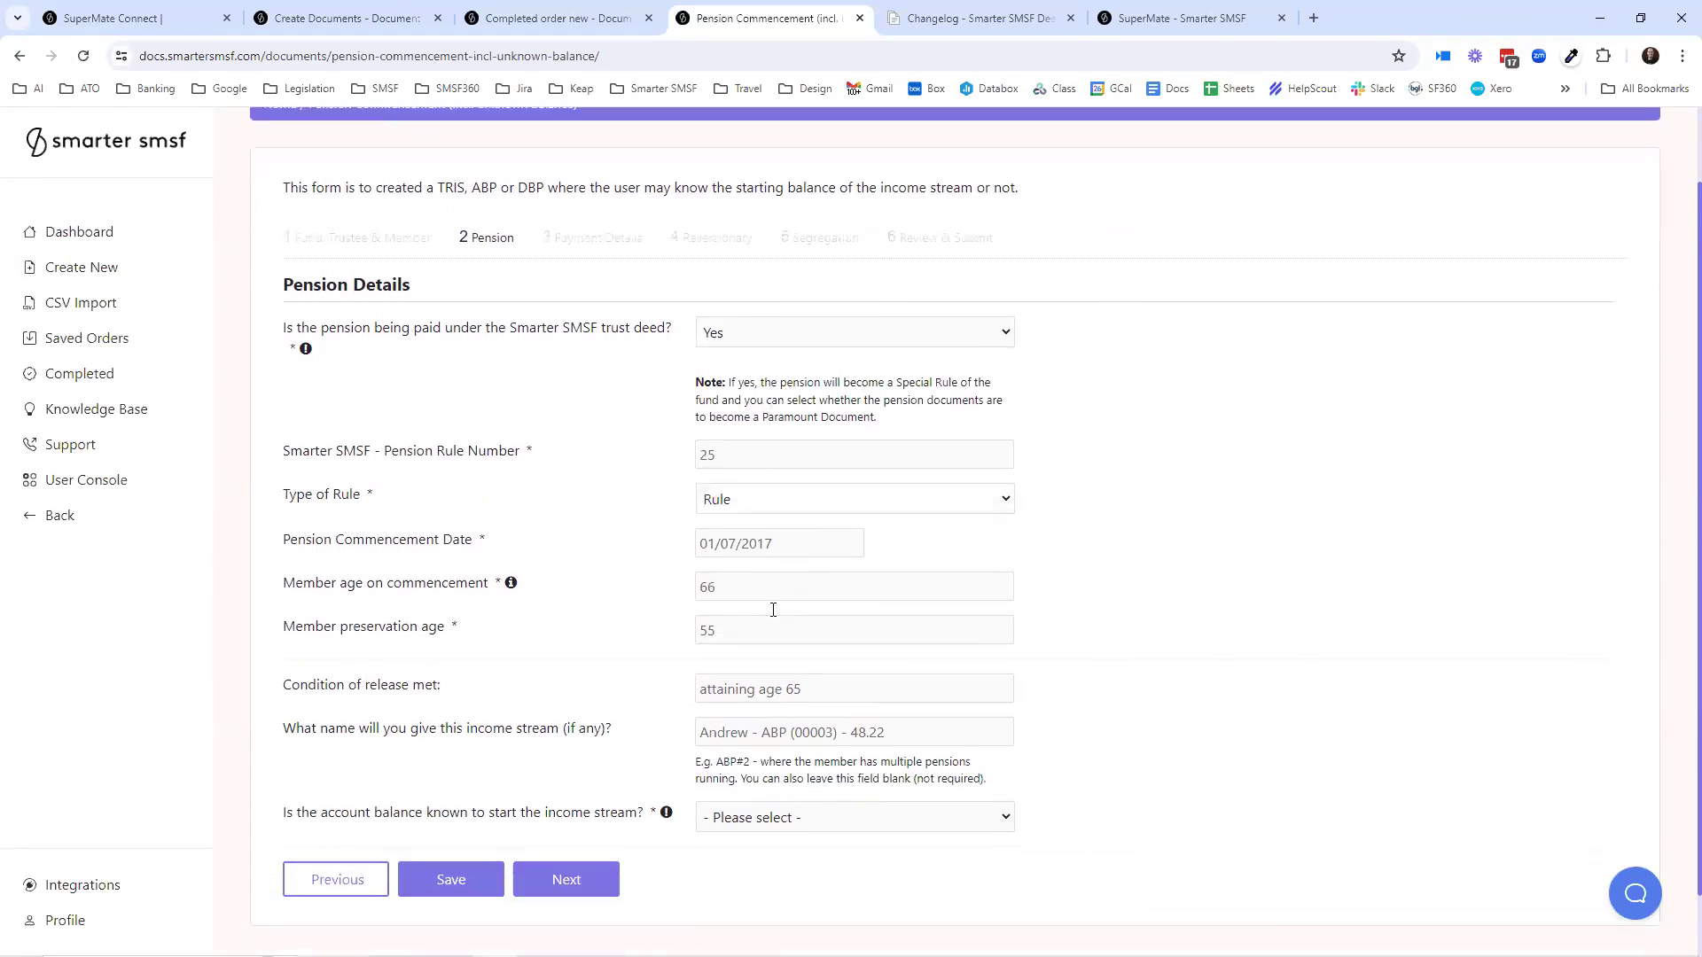
{"action": "left_click", "coordinate": [741, 539]}
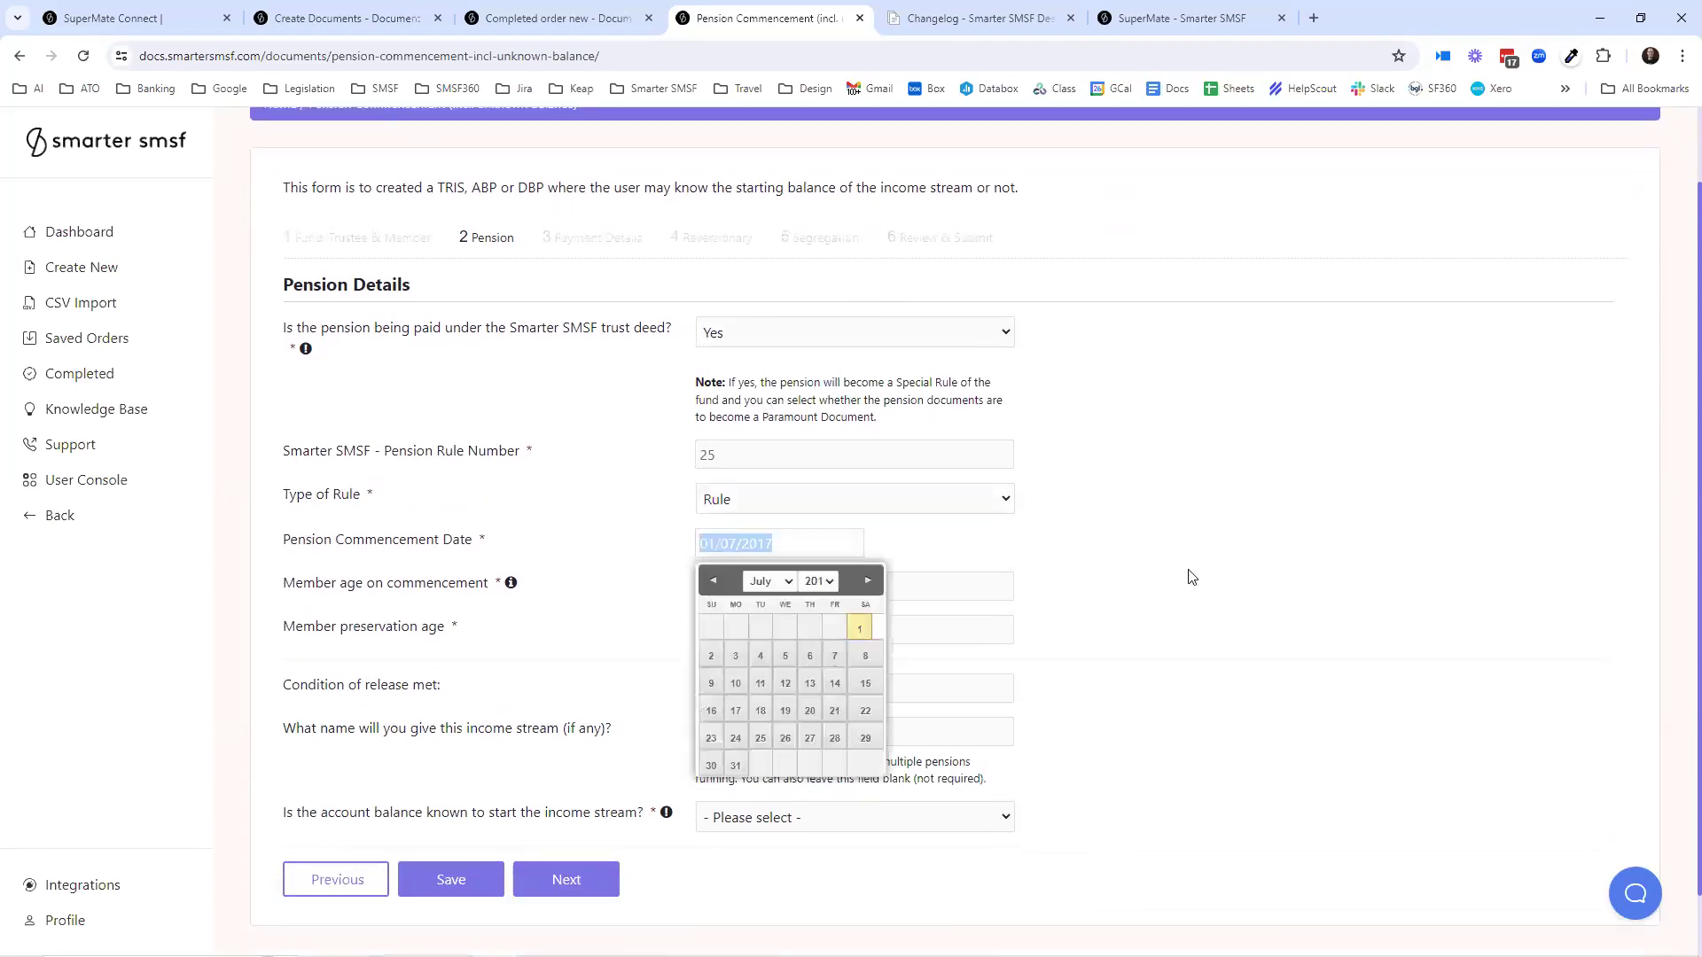
{"action": "left_click", "coordinate": [1210, 578]}
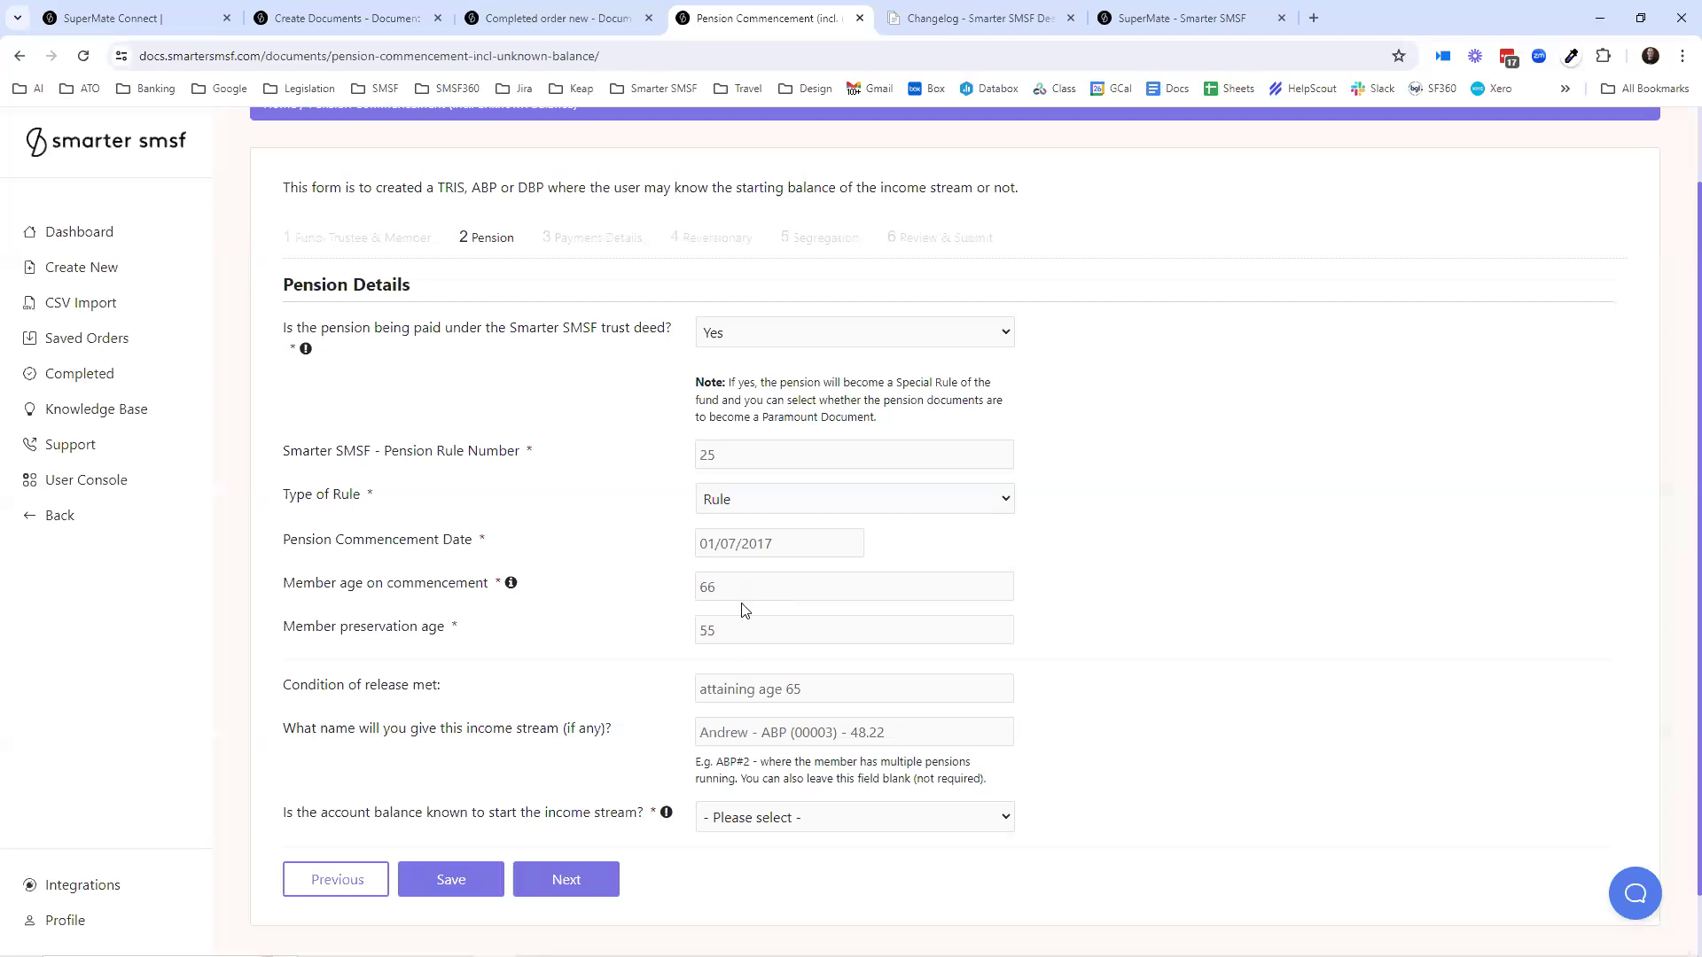
{"action": "scroll", "coordinate": [718, 593], "scroll_direction": "down", "scroll_amount": 1}
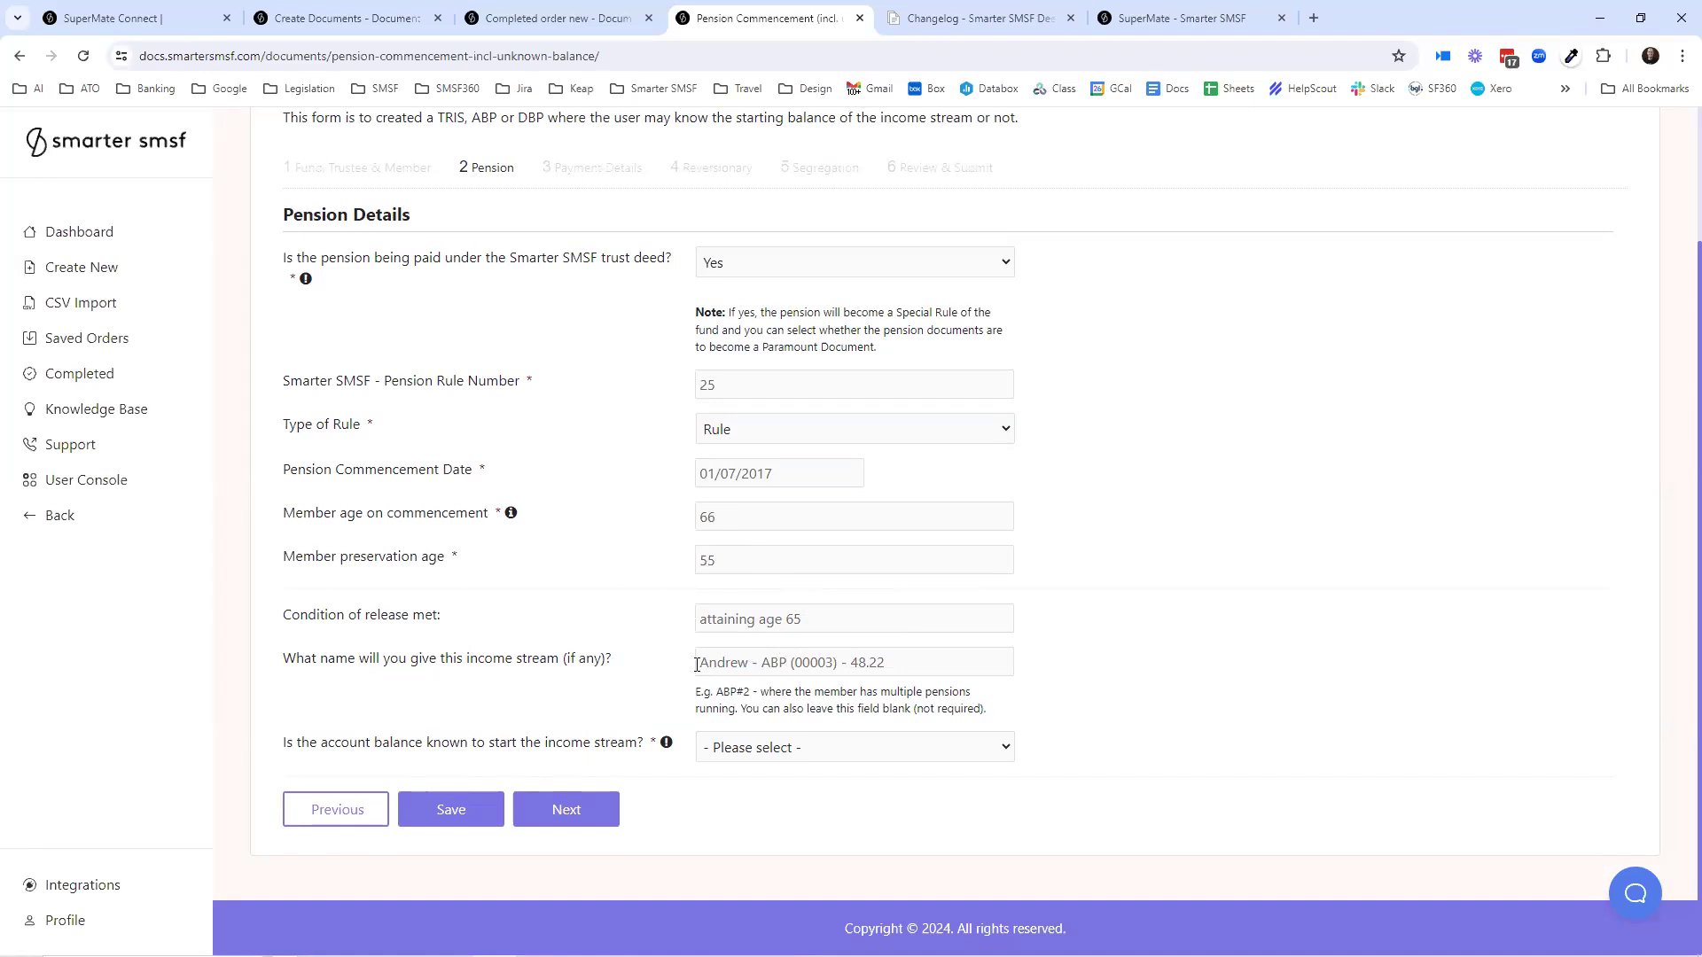
{"action": "left_click_drag", "start_coordinate": [699, 663], "coordinate": [890, 664]}
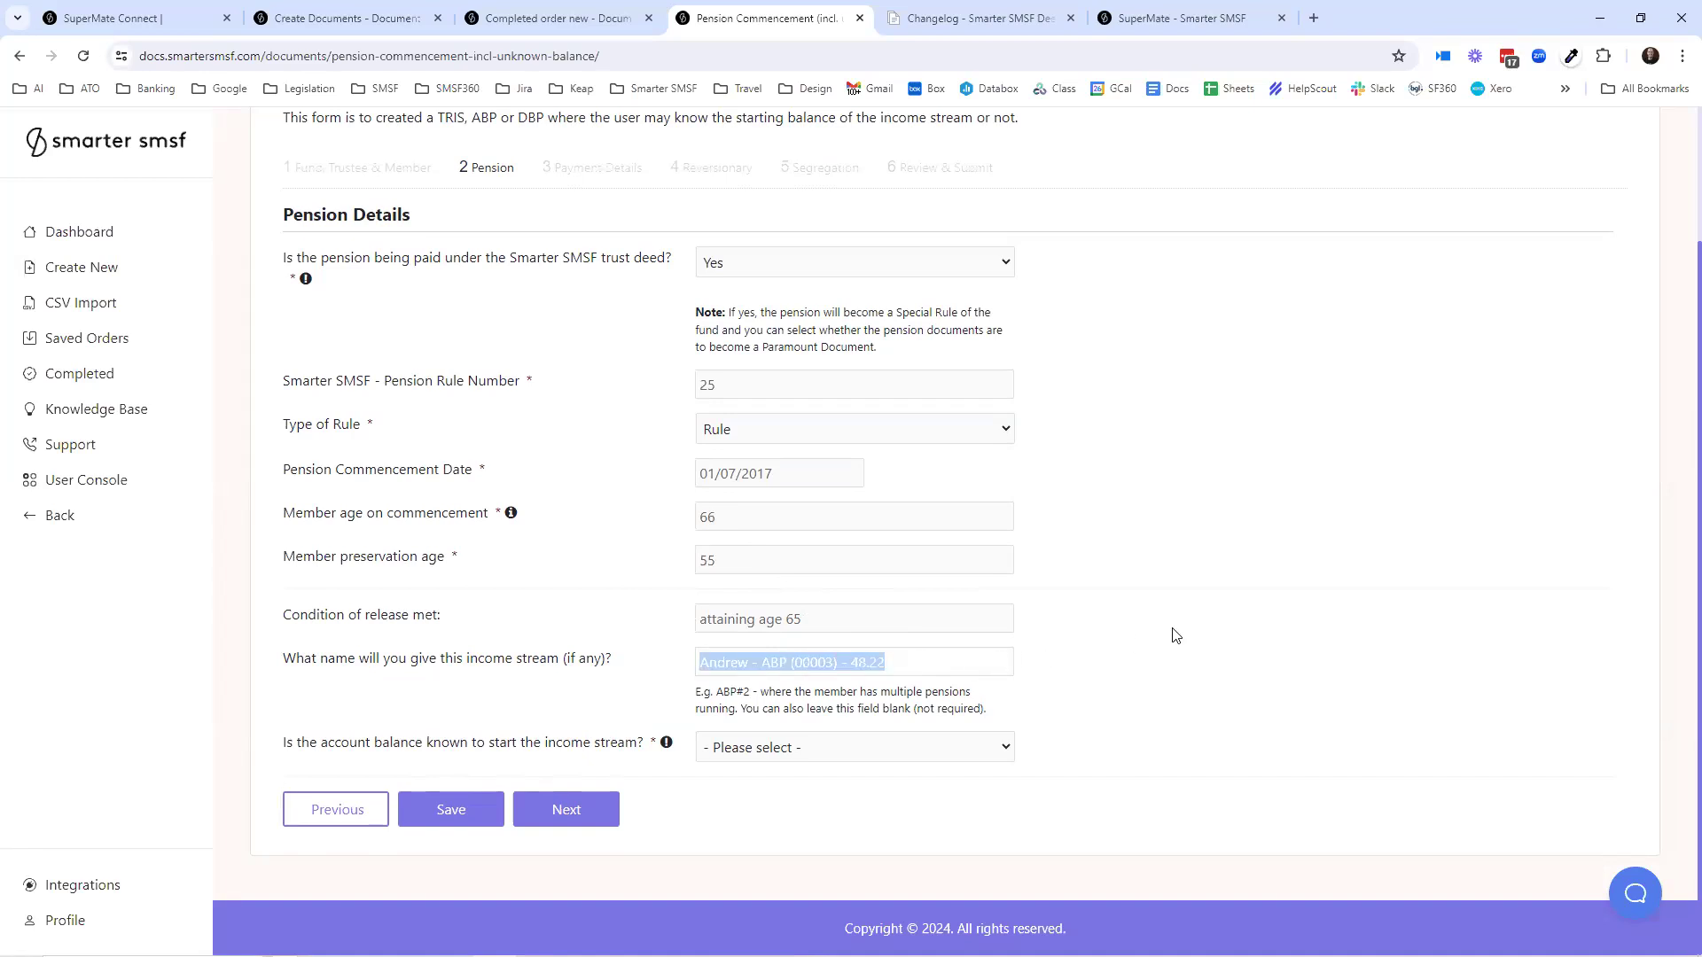
{"action": "left_click", "coordinate": [906, 669]}
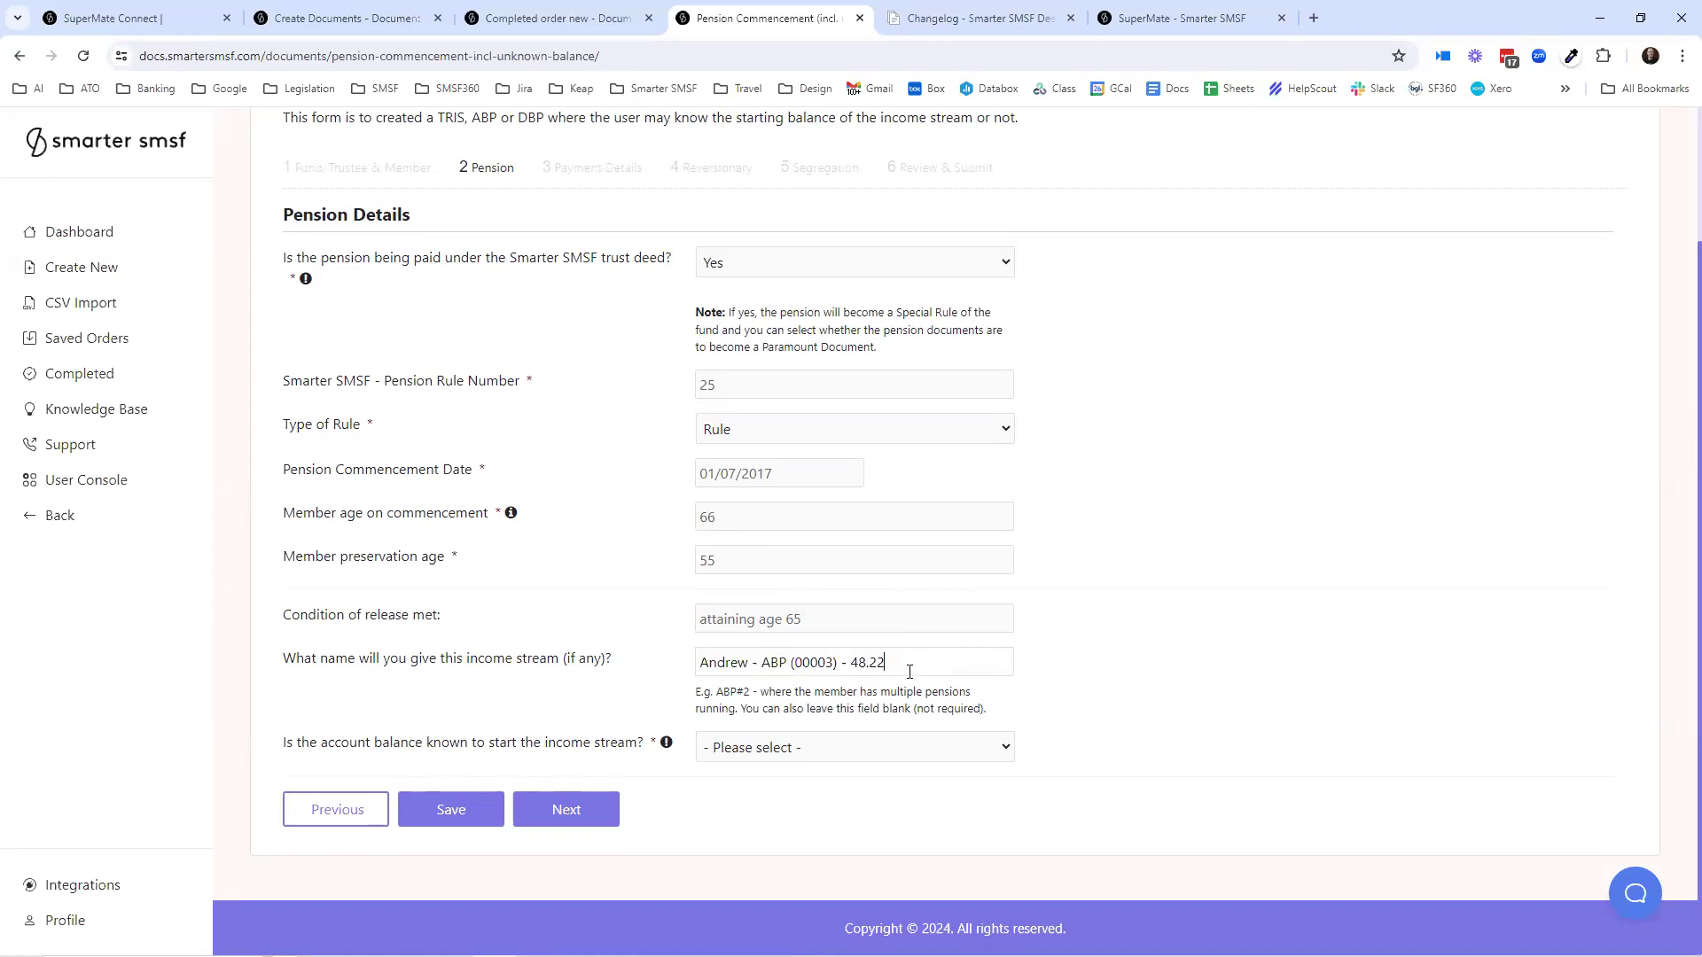
- Answer Yes to the account balance being known and No to an initial written request being provided by the member
{"action": "left_click", "coordinate": [752, 762]}
{"action": "mouse_move", "coordinate": [666, 744]}
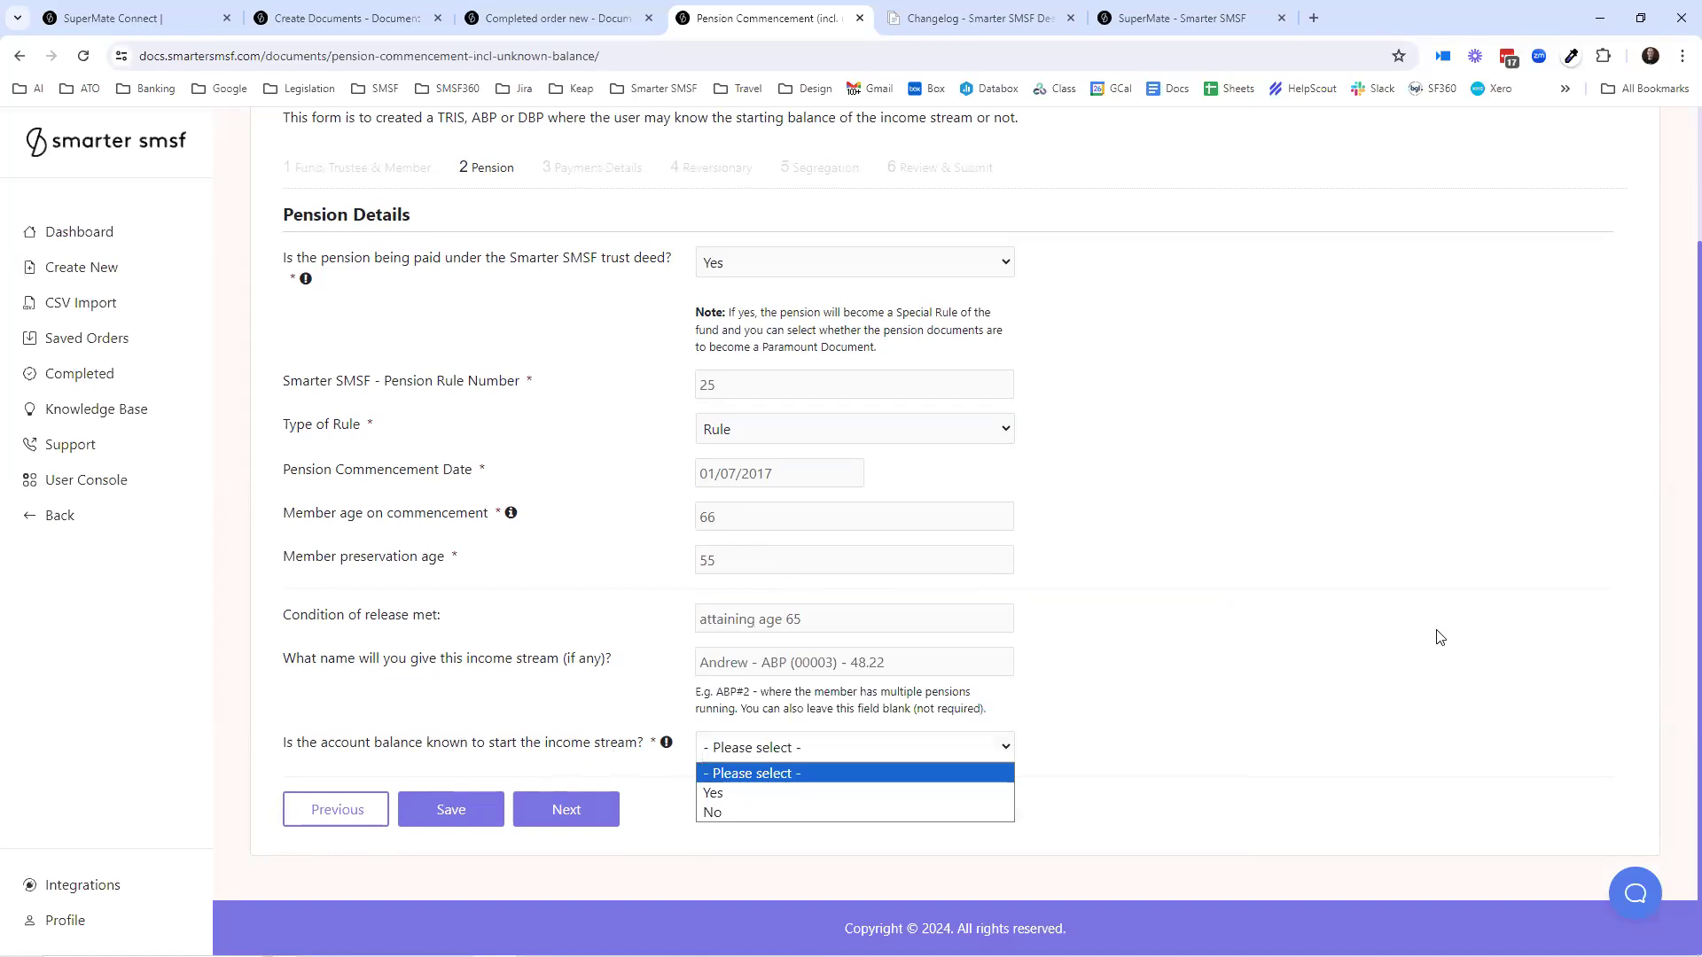
{"action": "left_click", "coordinate": [857, 739]}
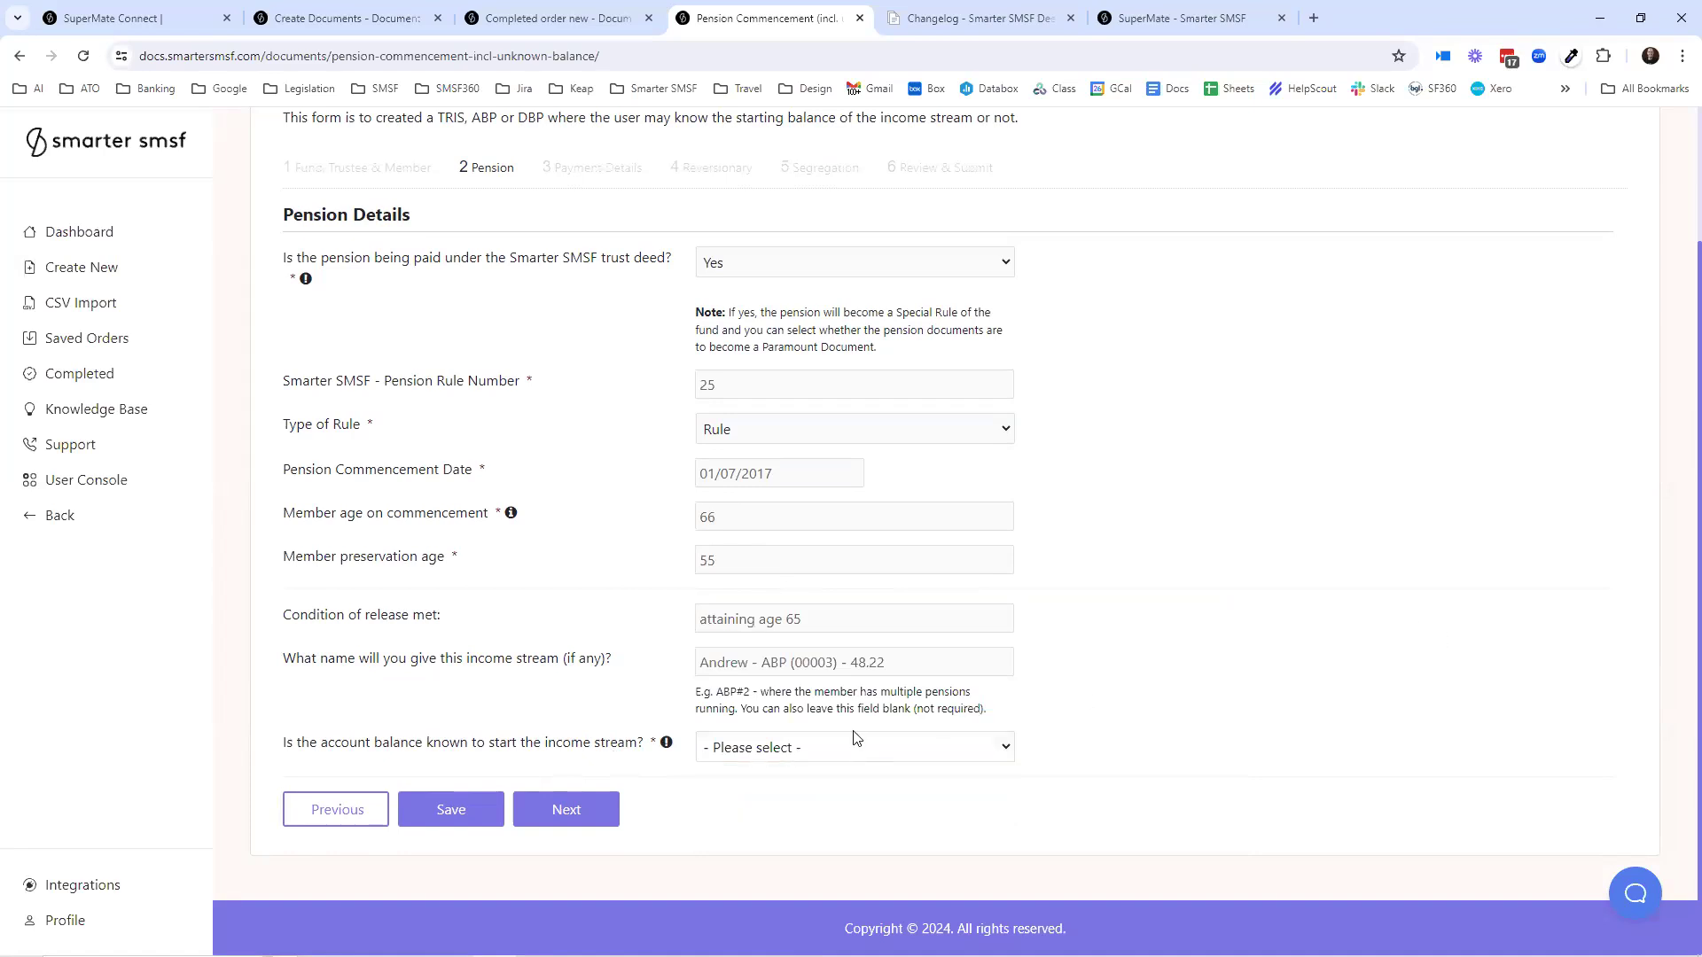
{"action": "left_click", "coordinate": [787, 752]}
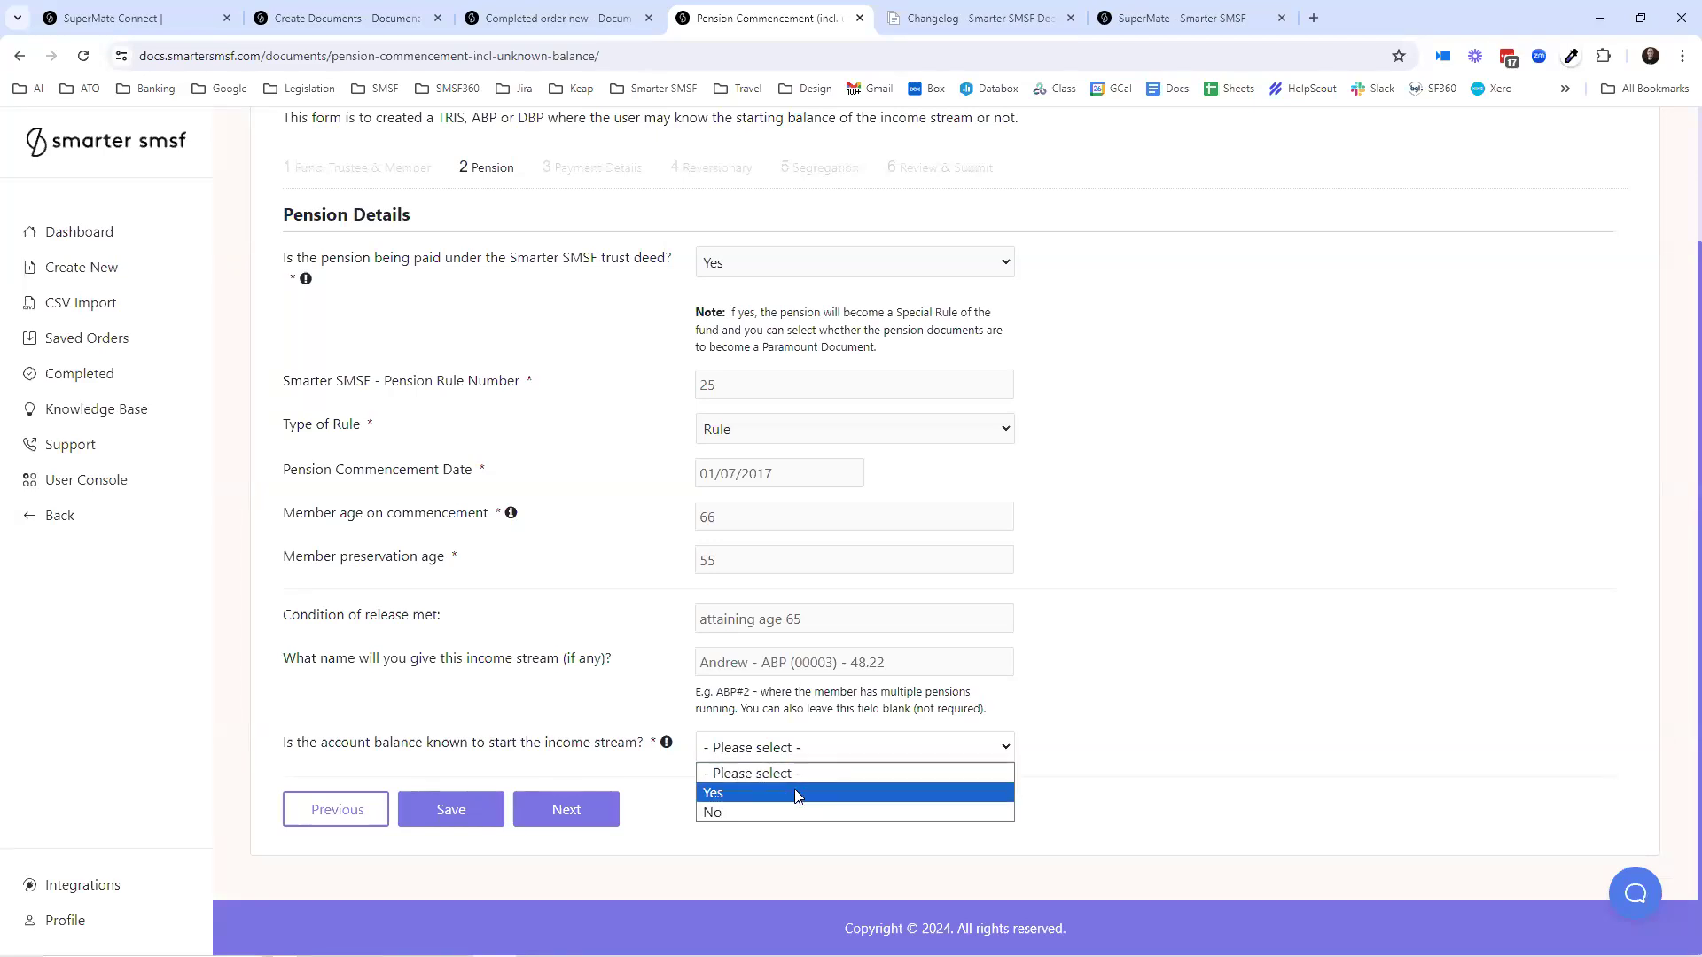
{"action": "left_click", "coordinate": [797, 792]}
{"action": "scroll", "coordinate": [1064, 621], "scroll_direction": "down", "scroll_amount": 2}
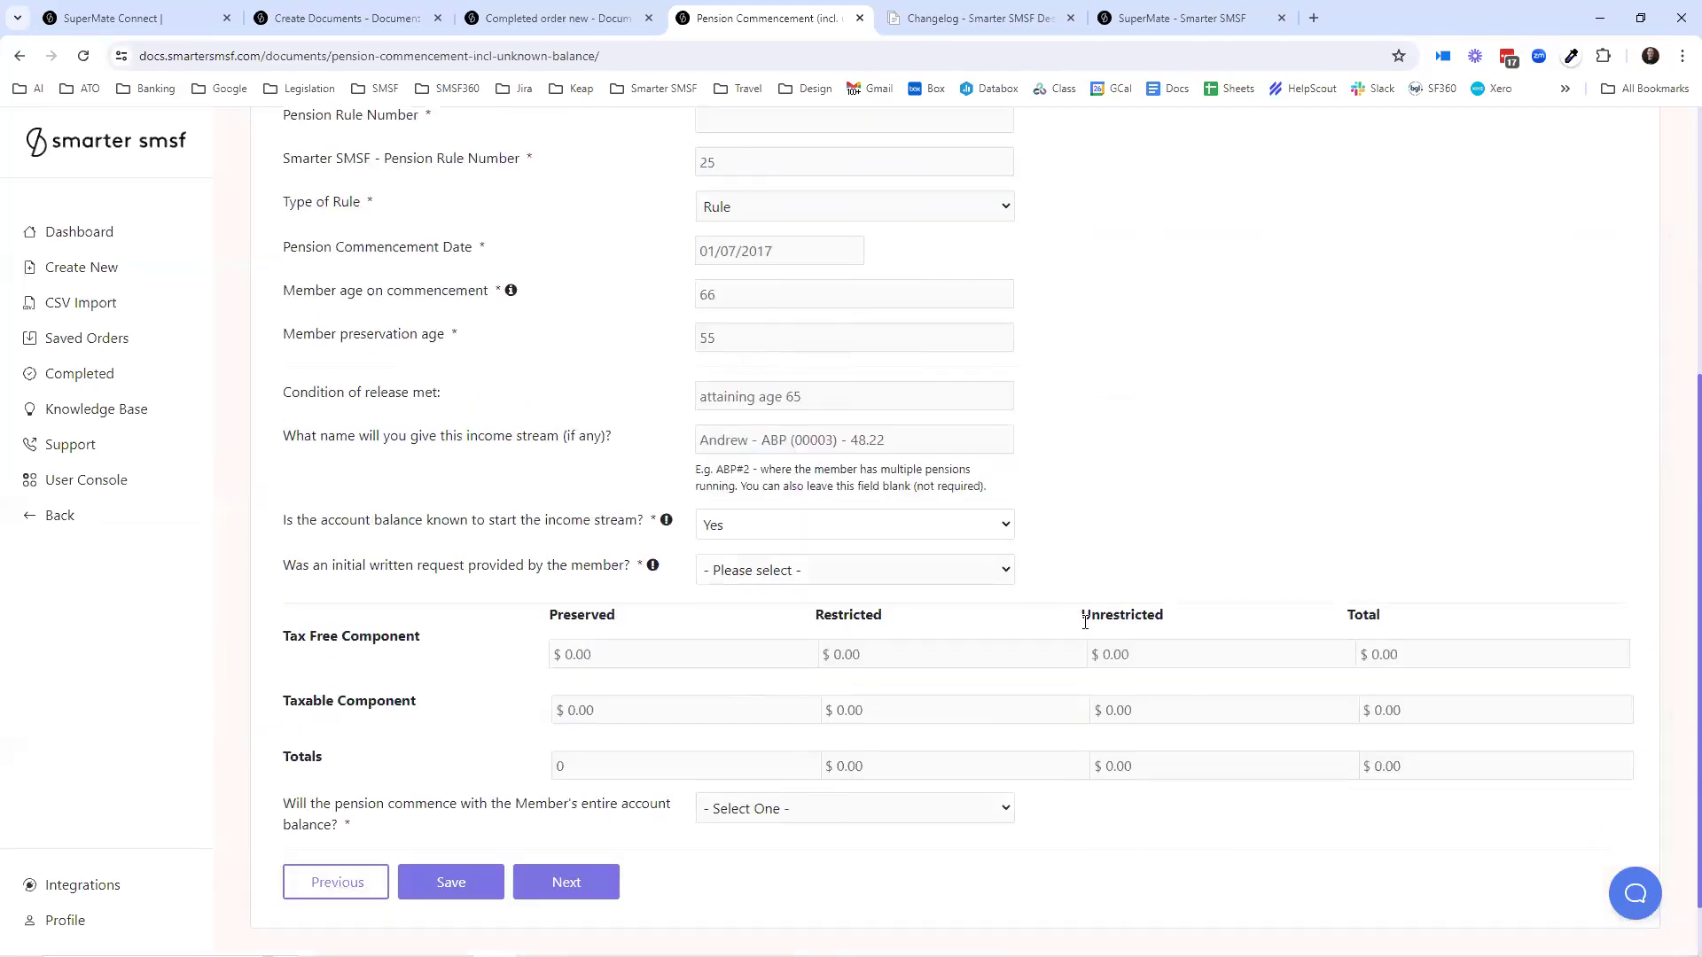
{"action": "left_click", "coordinate": [719, 571]}
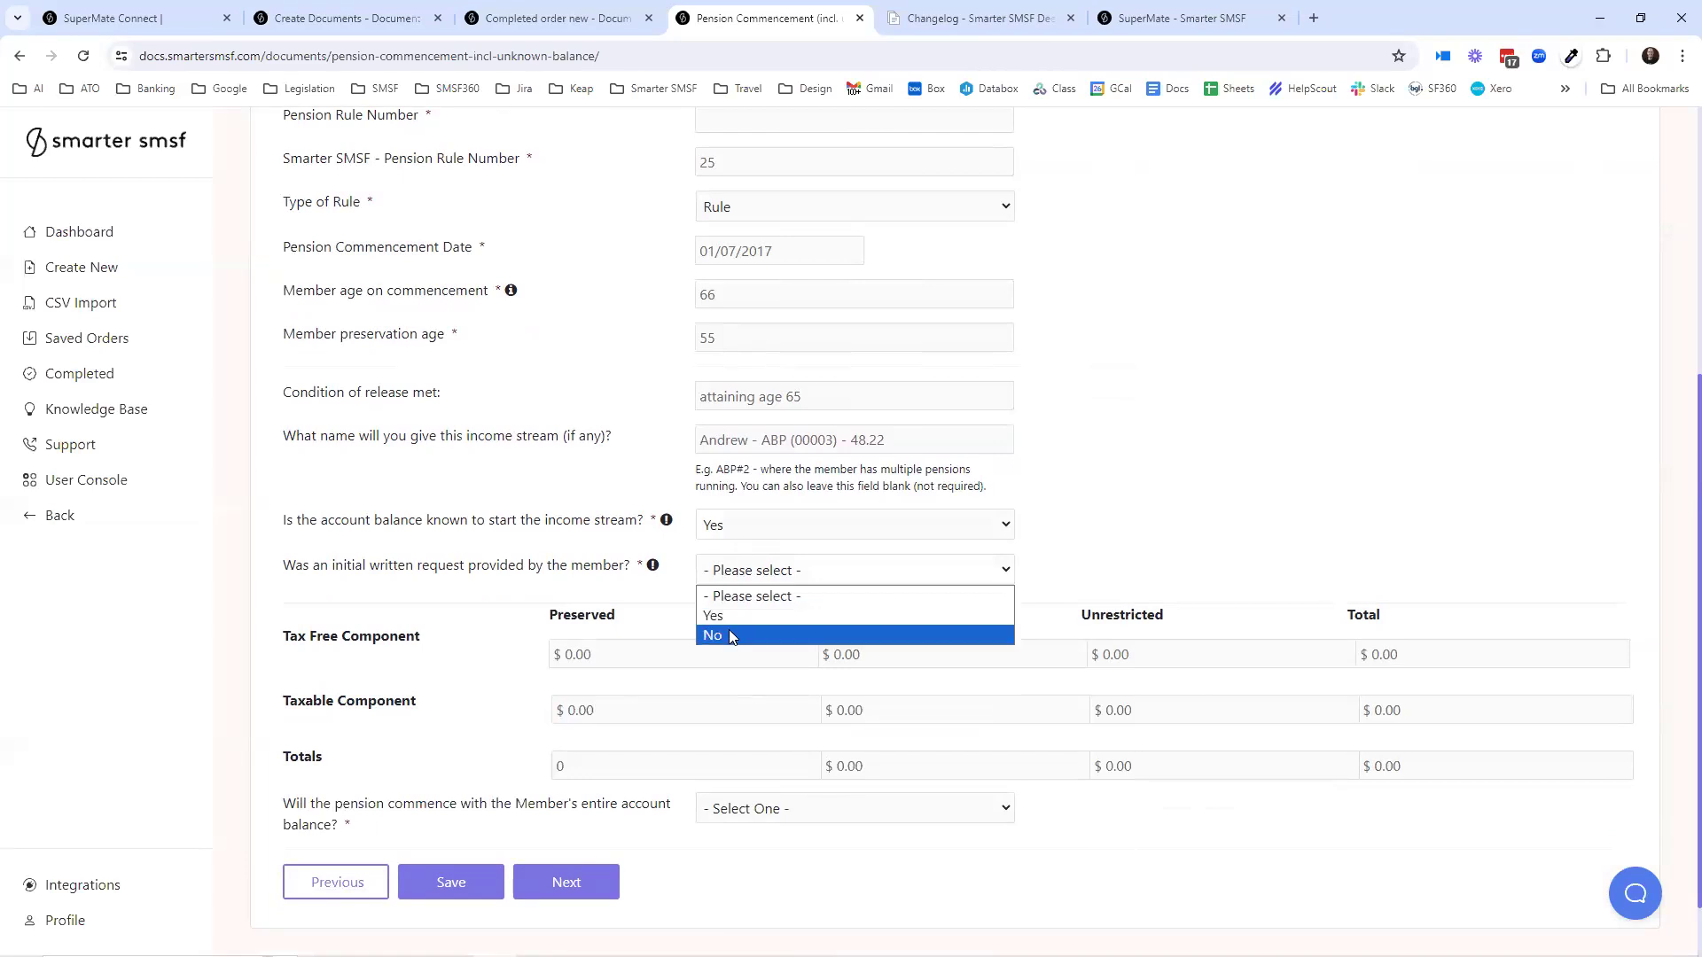
{"action": "left_click", "coordinate": [733, 638]}
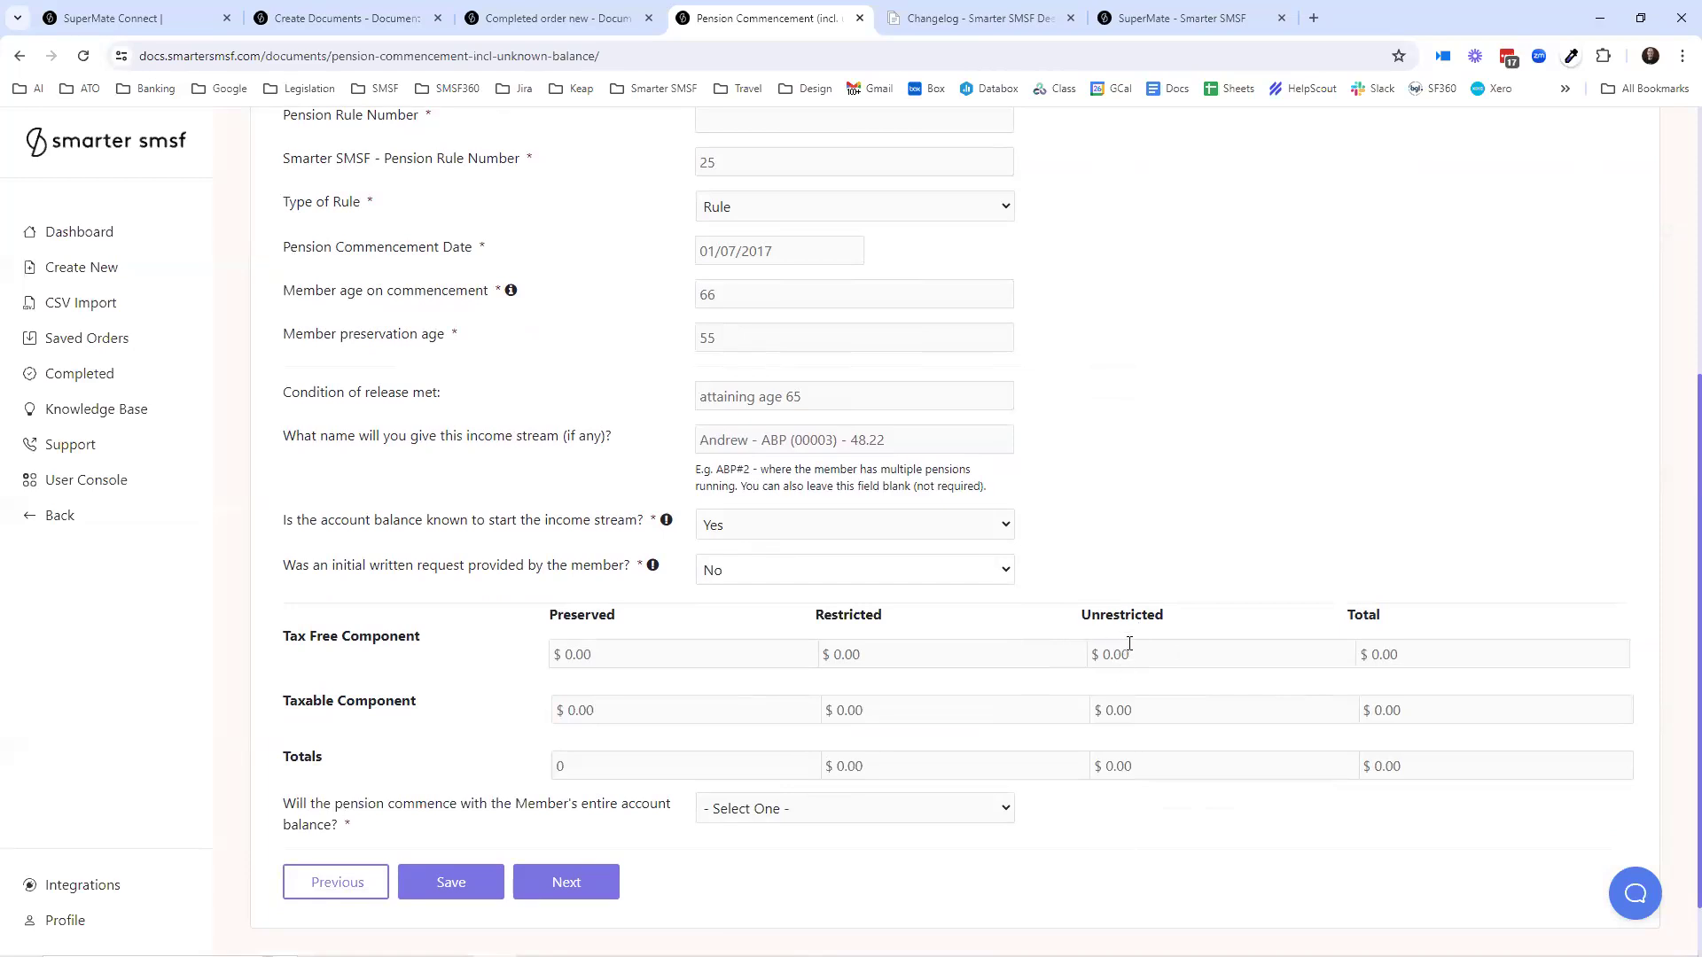
- Answer No to whether the account balance is known to start the income stream
{"action": "scroll", "coordinate": [1129, 644], "scroll_direction": "down", "scroll_amount": 1}
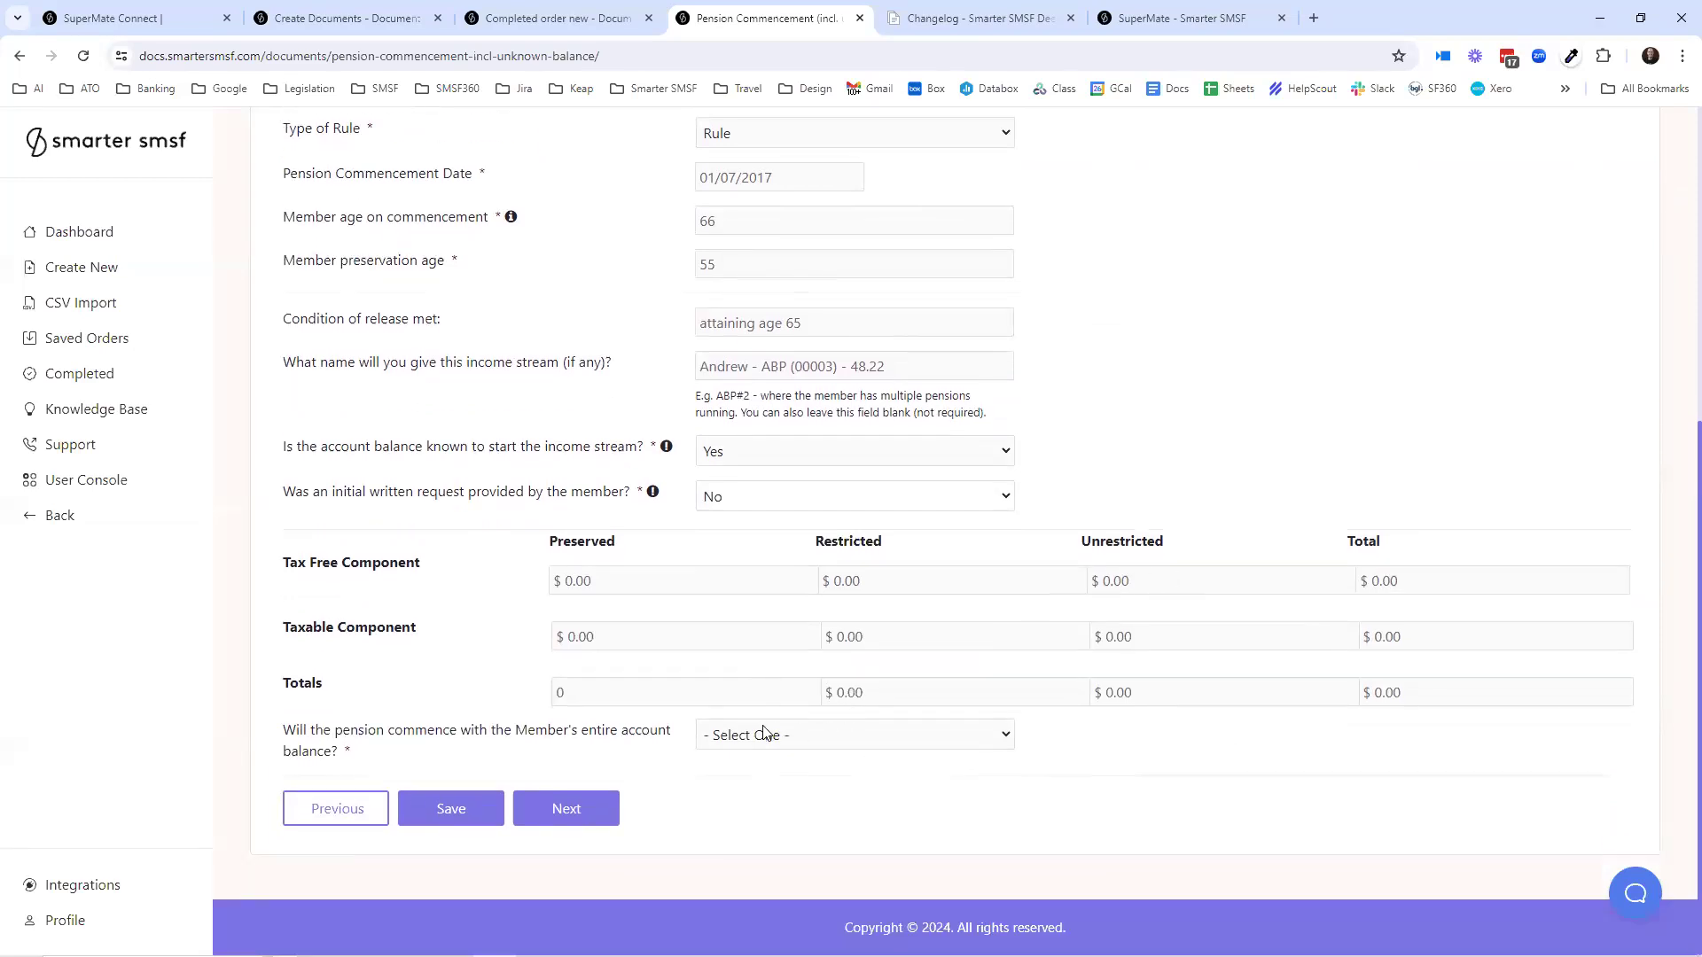
{"action": "scroll", "coordinate": [780, 700], "scroll_direction": "up", "scroll_amount": 6}
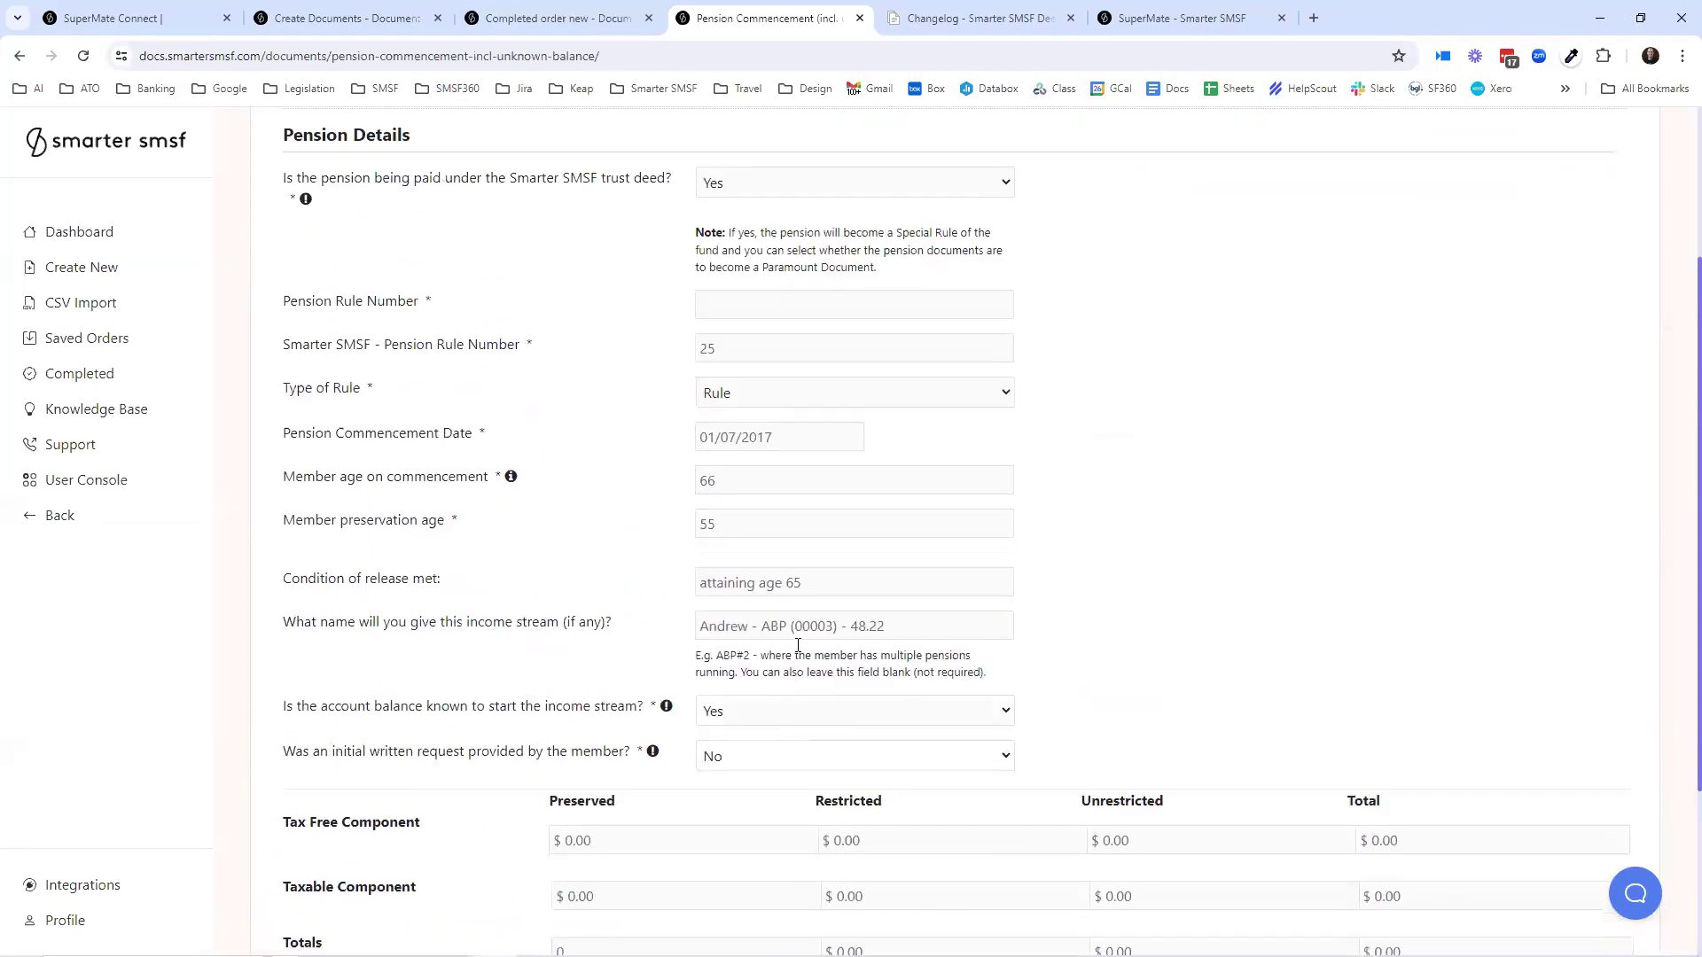
{"action": "scroll", "coordinate": [936, 574], "scroll_direction": "down", "scroll_amount": 2}
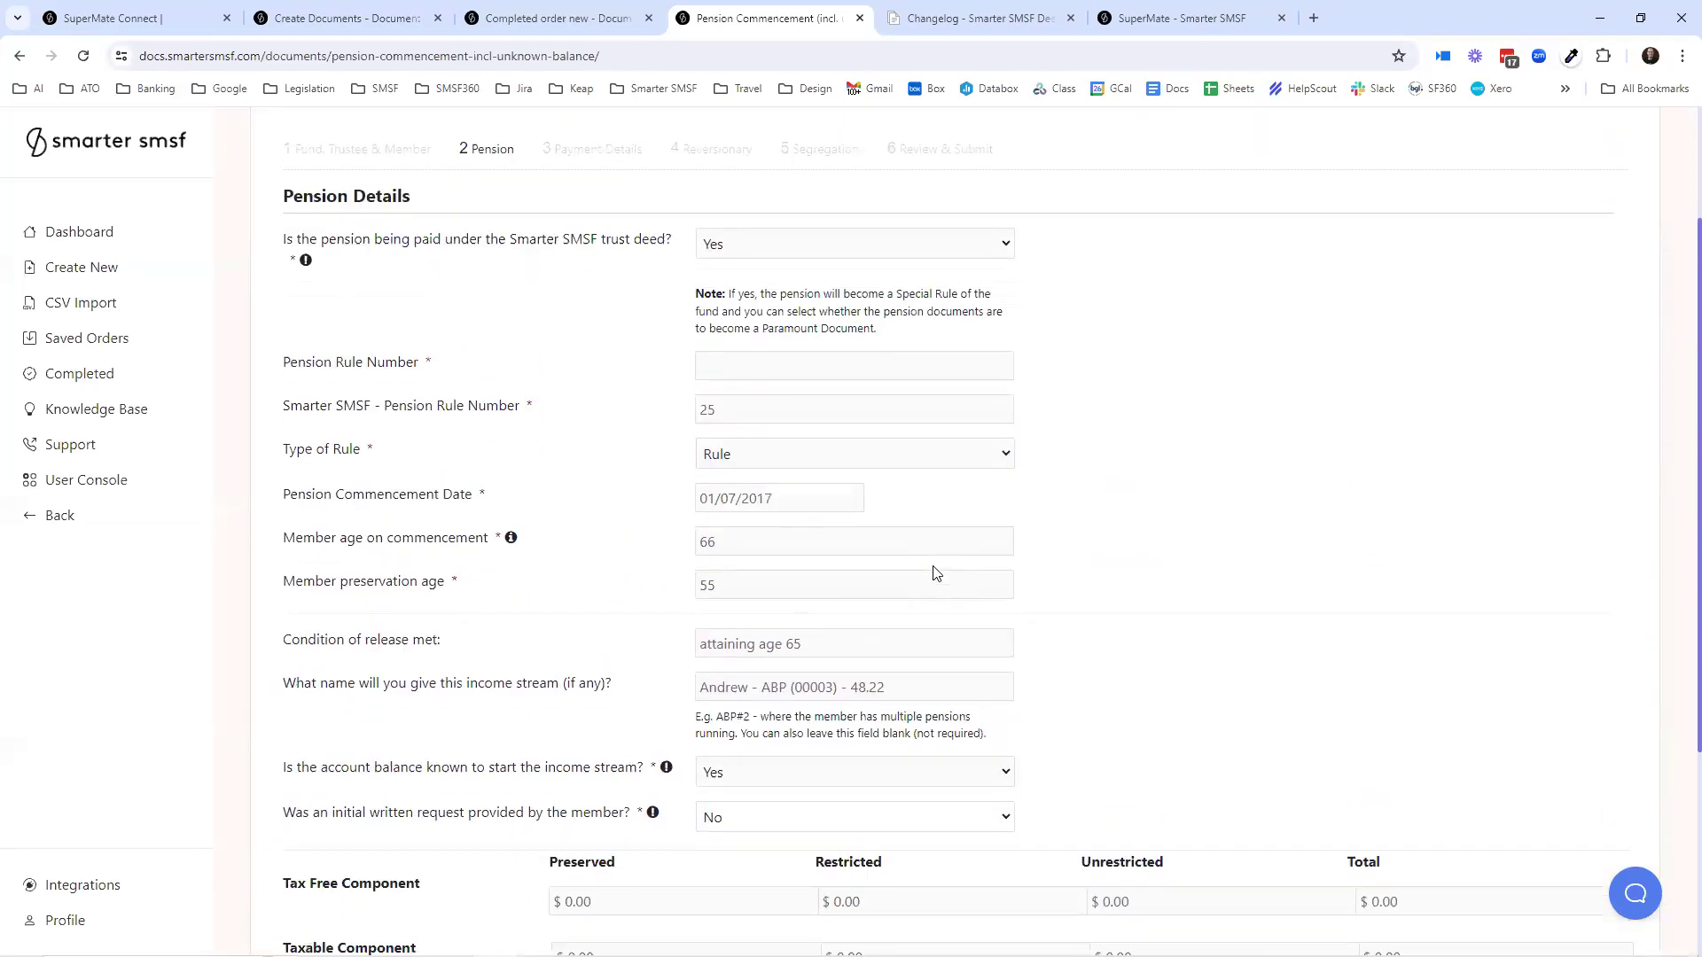
{"action": "left_click", "coordinate": [727, 780]}
{"action": "left_click", "coordinate": [795, 803]}
{"action": "left_click", "coordinate": [743, 778]}
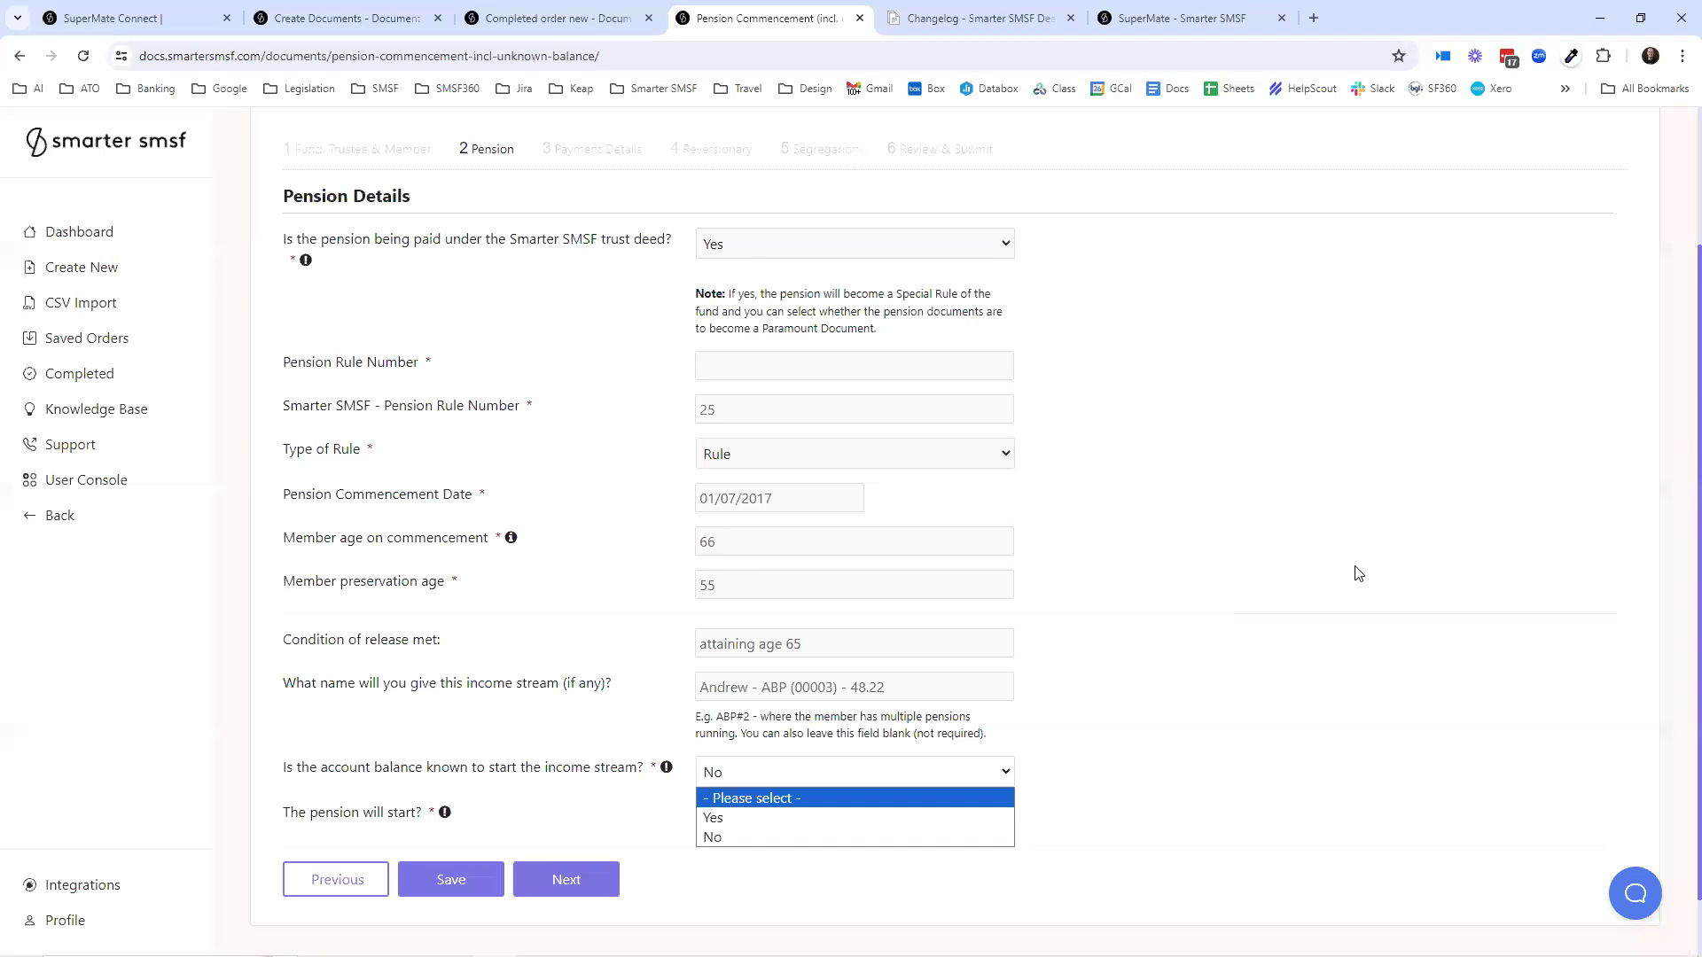
{"action": "left_click", "coordinate": [1301, 602]}
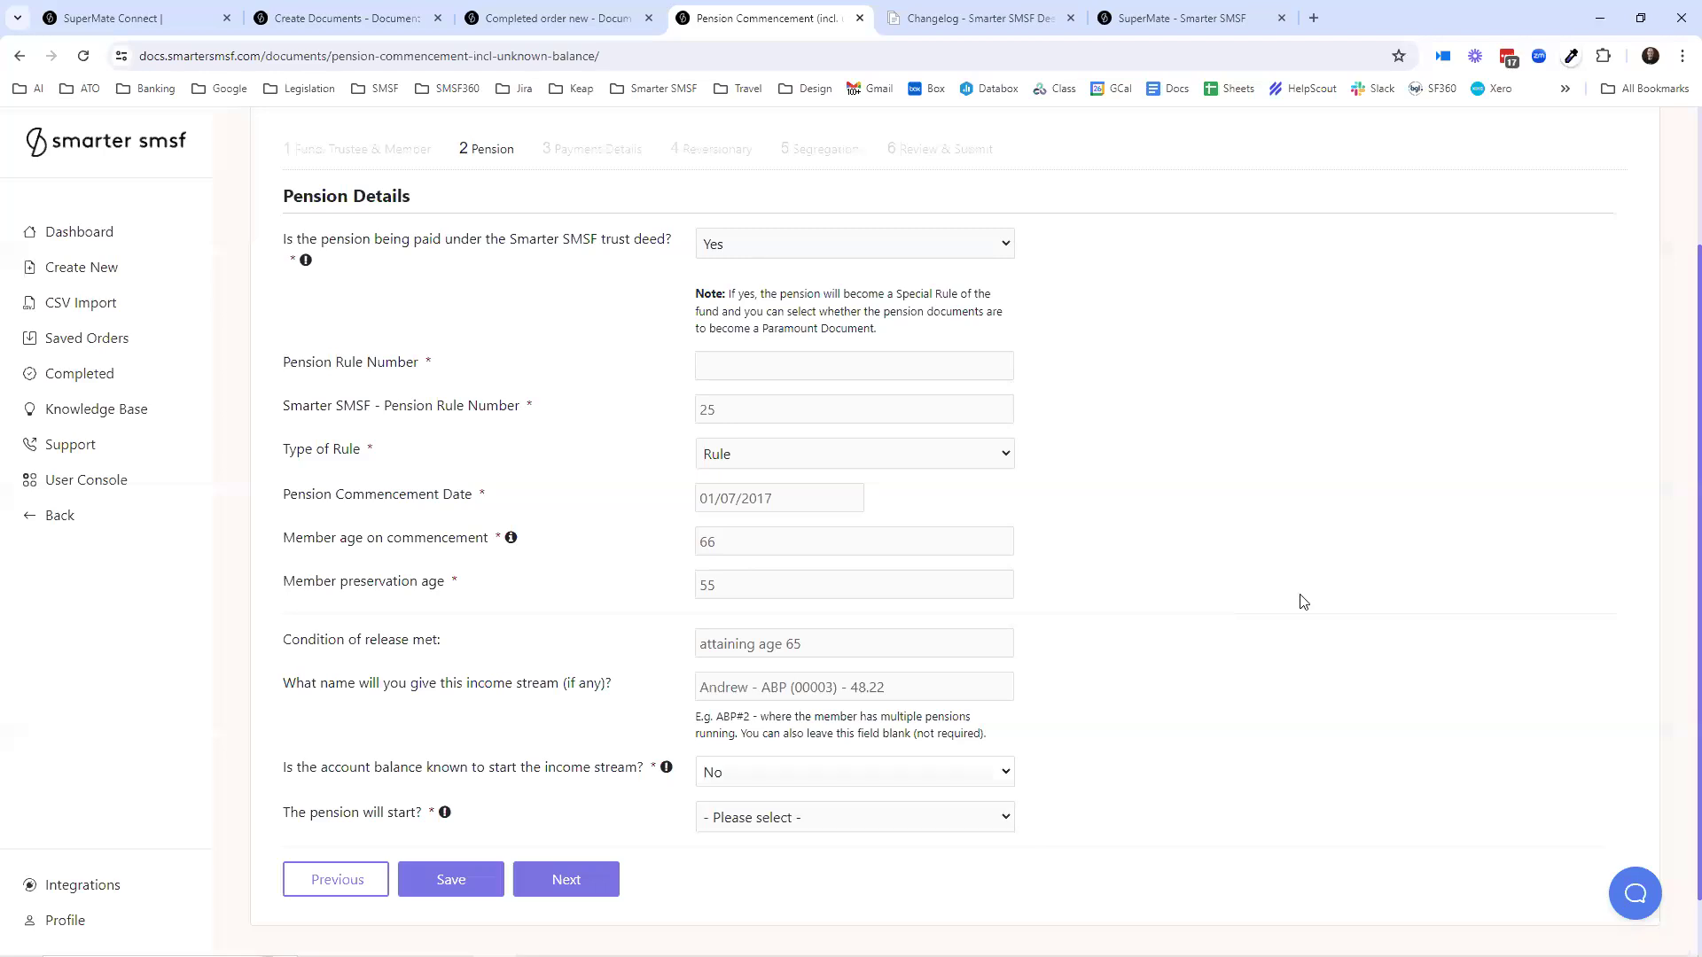
- Set the Pension Commencement Date to 01/06/2024
{"action": "scroll", "coordinate": [1303, 601], "scroll_direction": "down", "scroll_amount": 1}
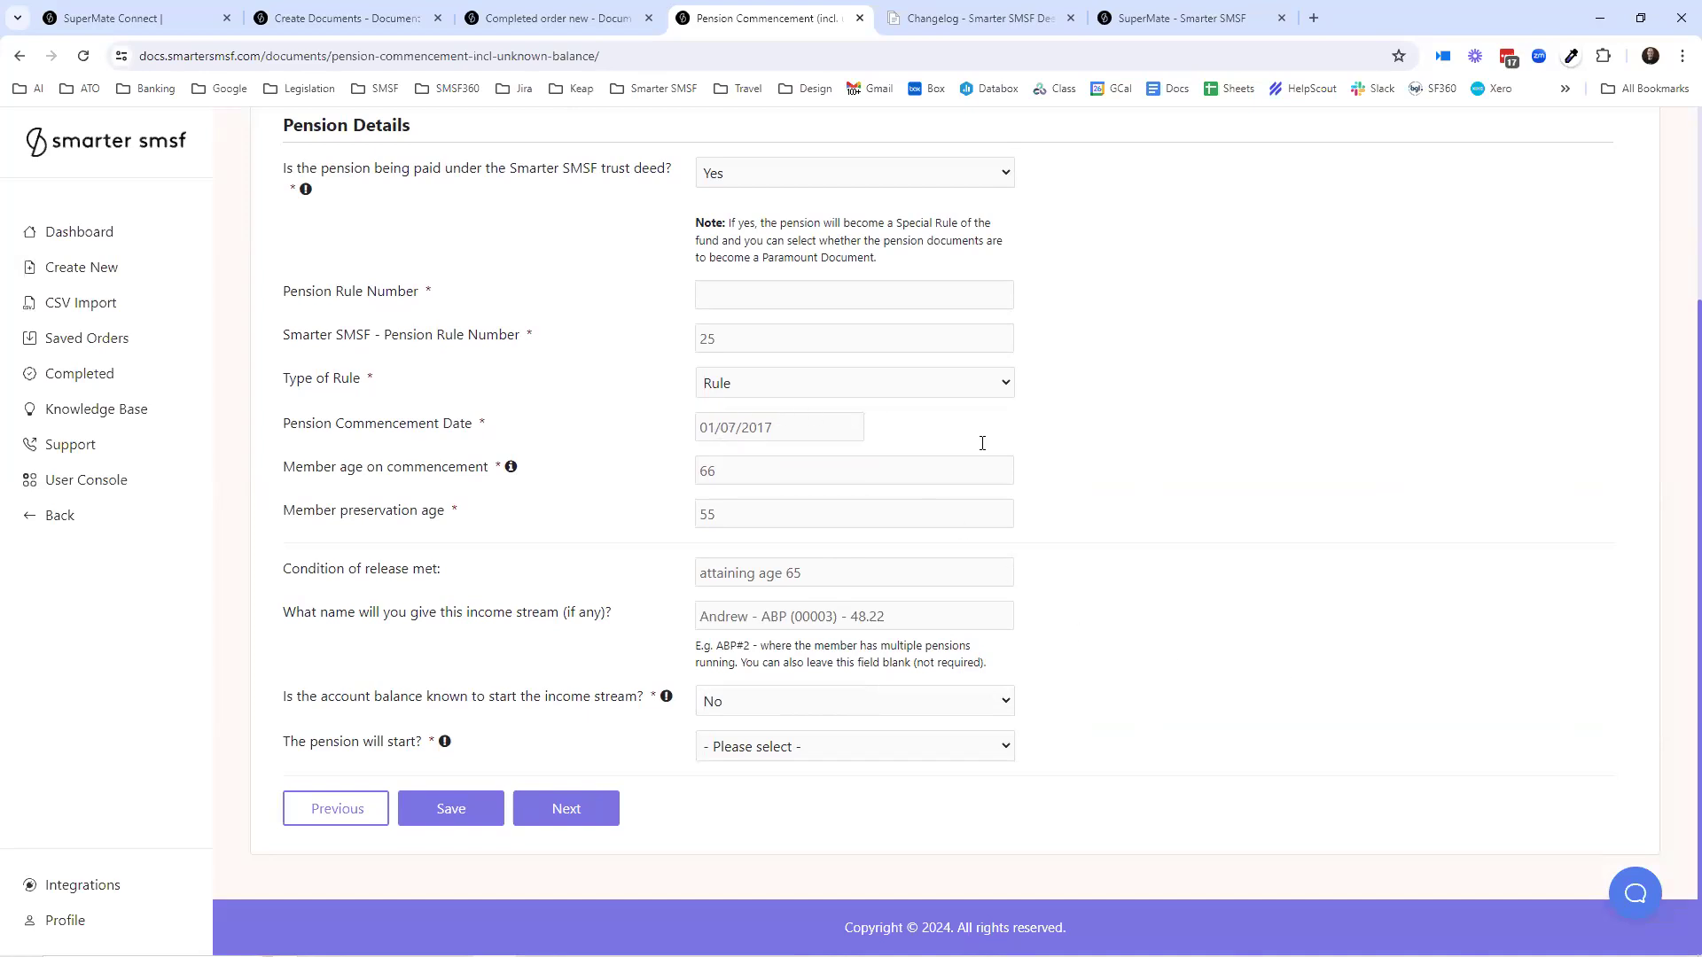
{"action": "left_click", "coordinate": [733, 428]}
{"action": "type", "text": "6"}
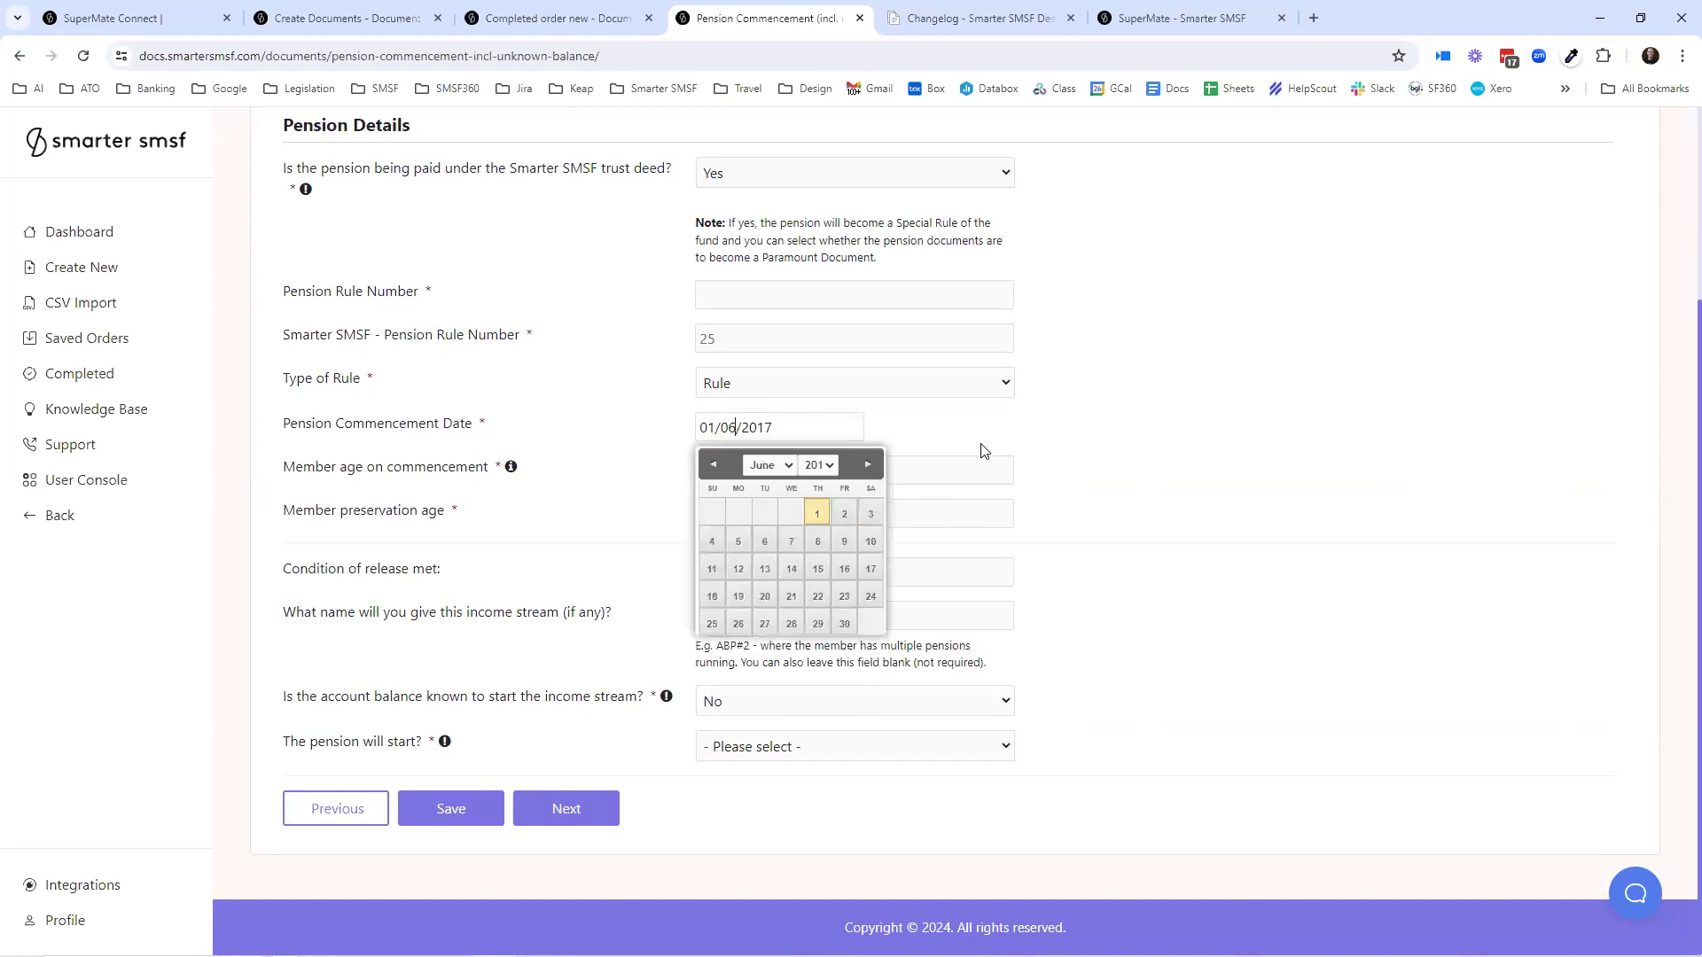
{"action": "key", "text": "BackSpace"}
{"action": "key", "text": "BackSpace"}
{"action": "type", "text": "24"}
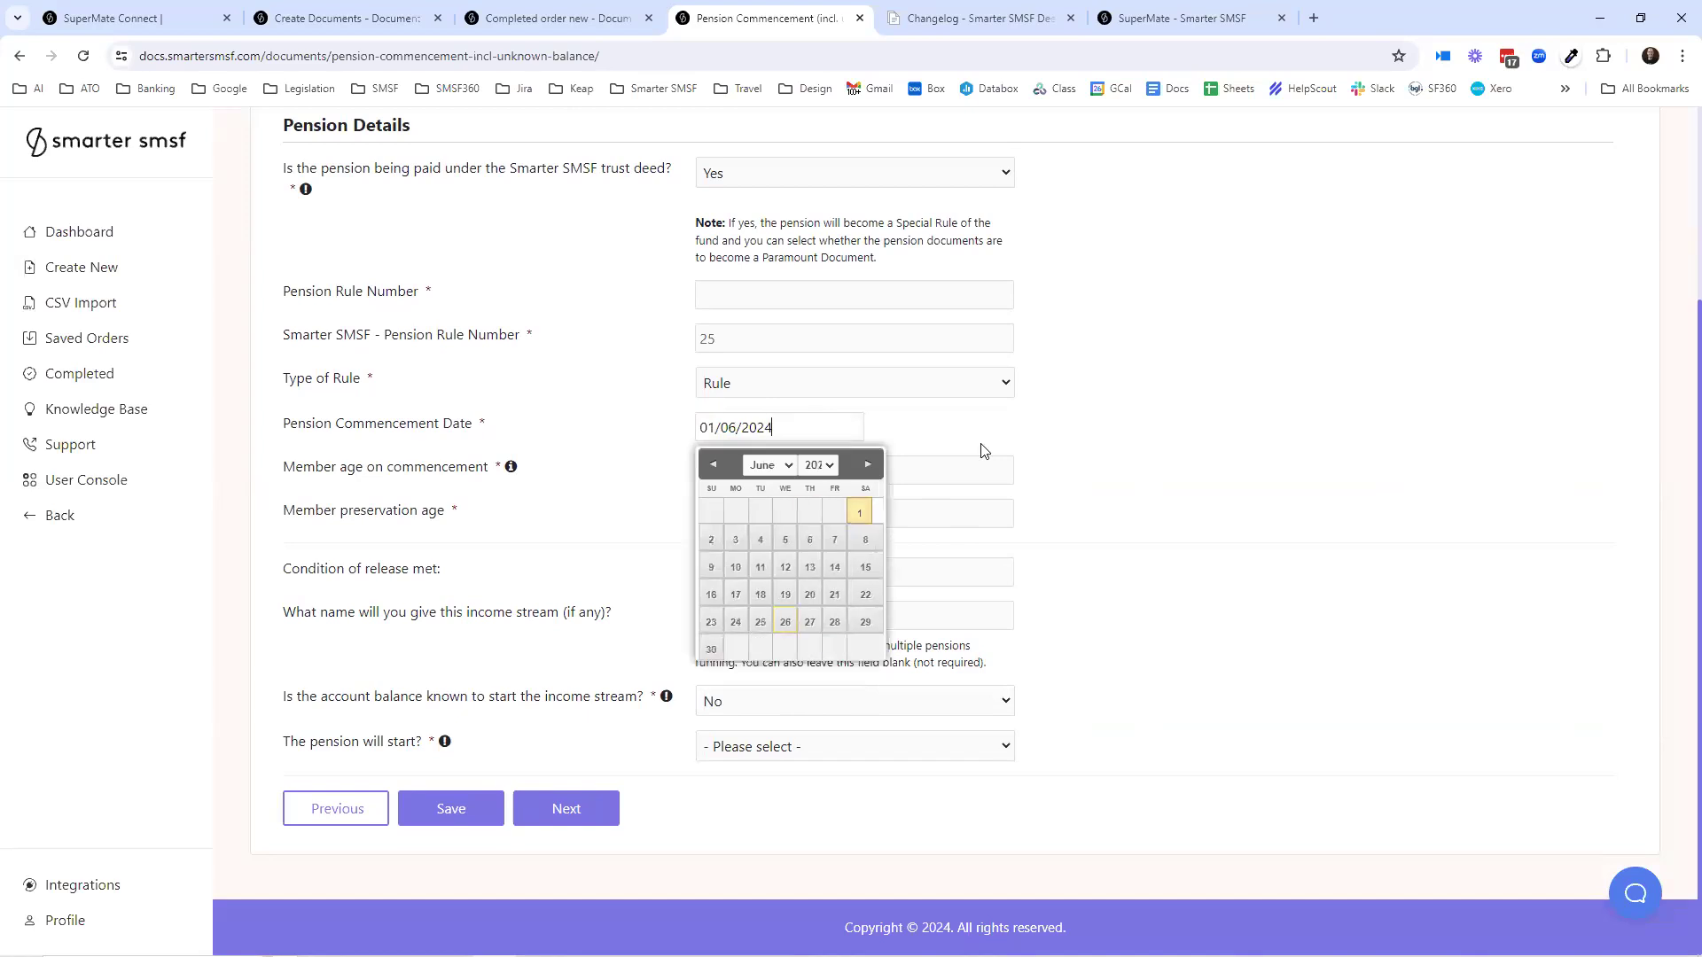
{"action": "left_click", "coordinate": [1298, 525]}
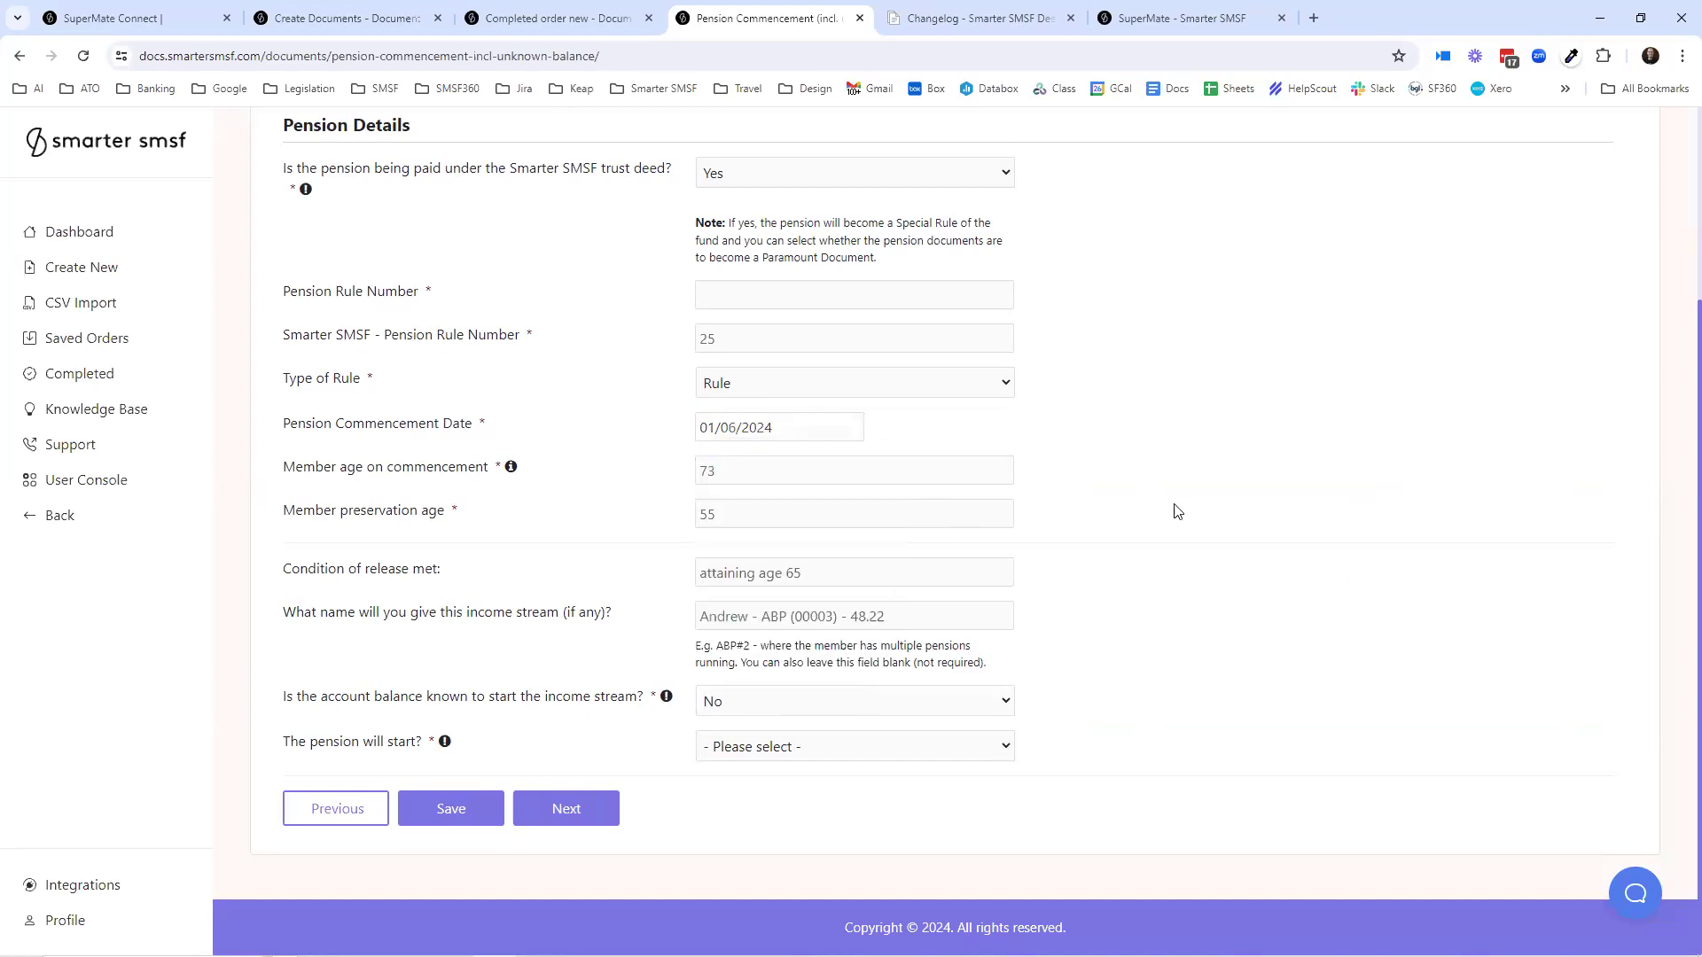
- Have the pension start with the member's entire accumulation interest and continue to the Payment Details page
{"action": "left_click", "coordinate": [744, 752]}
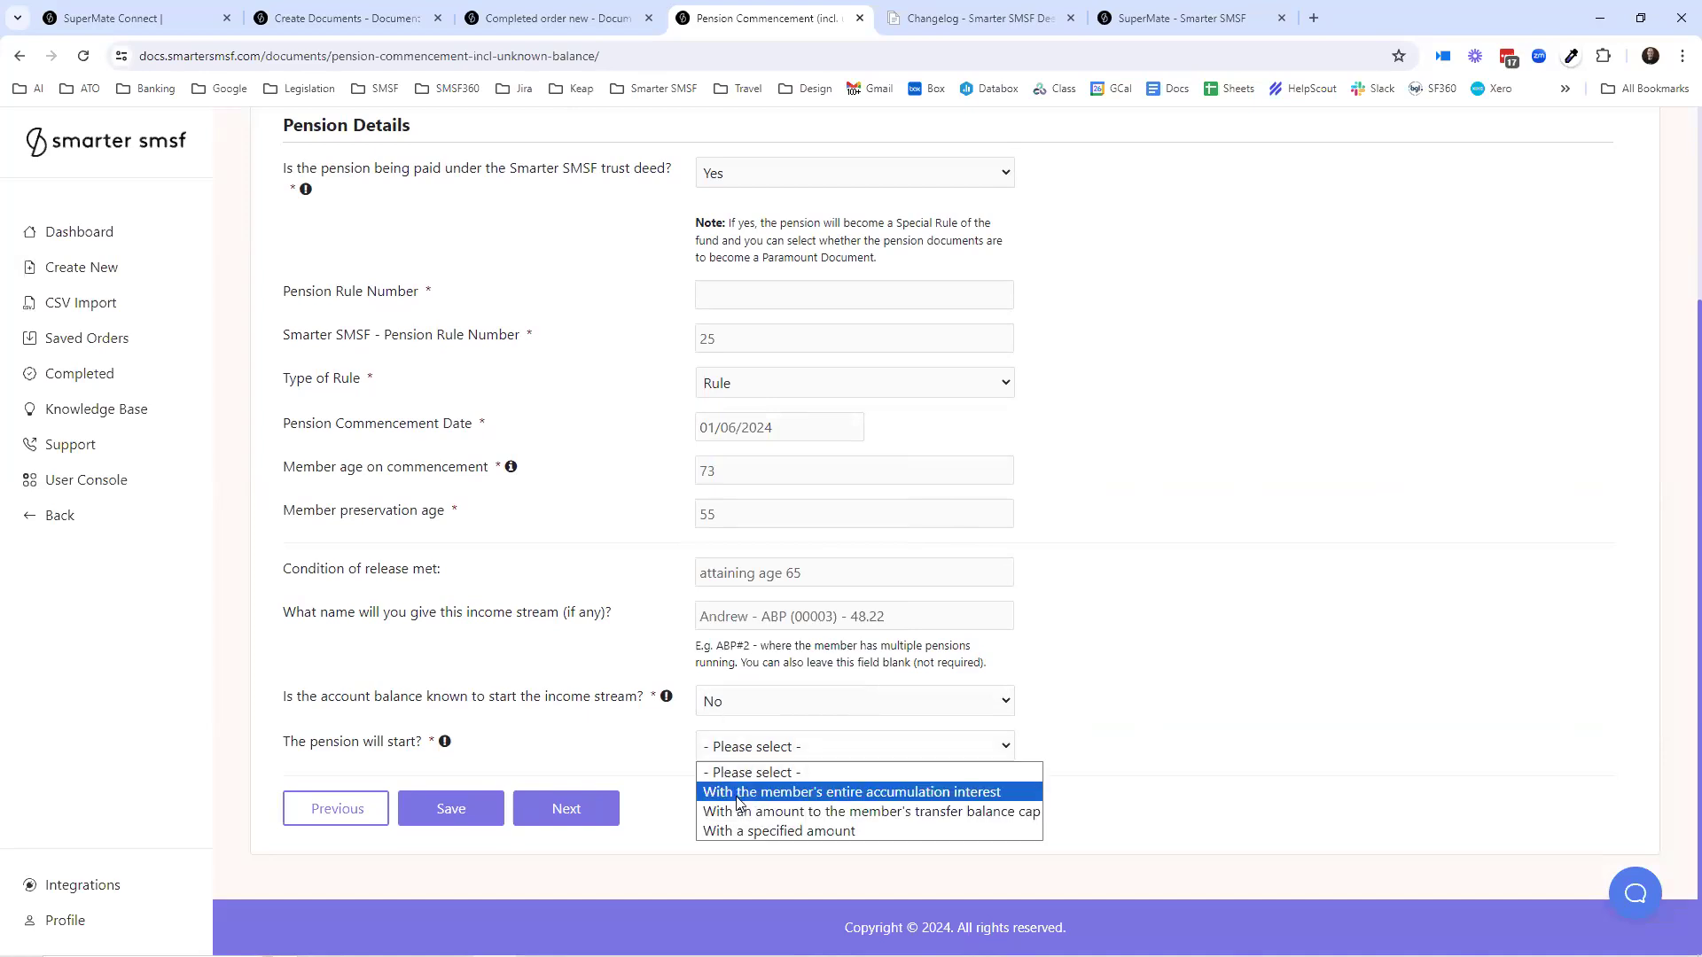
{"action": "left_click", "coordinate": [737, 796]}
{"action": "left_click", "coordinate": [591, 810]}
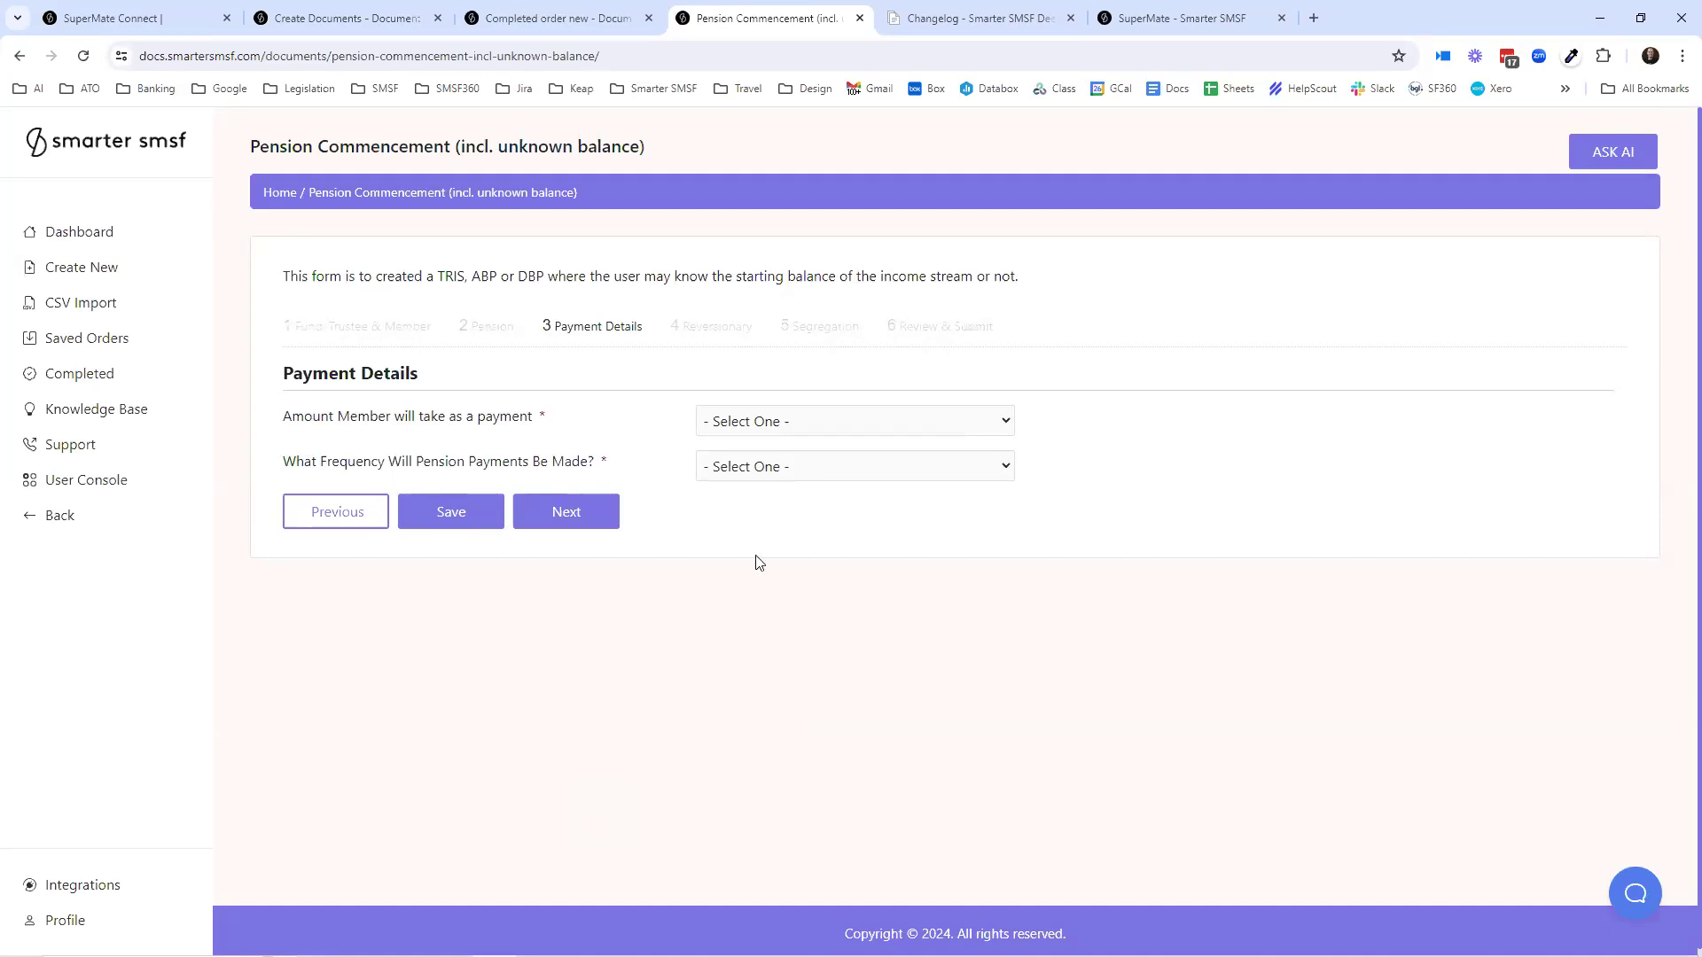
- Set the member's payment amount to At least Minimum Payment and the pension payment frequency to At Trustee's Discretion
{"action": "left_click", "coordinate": [732, 422]}
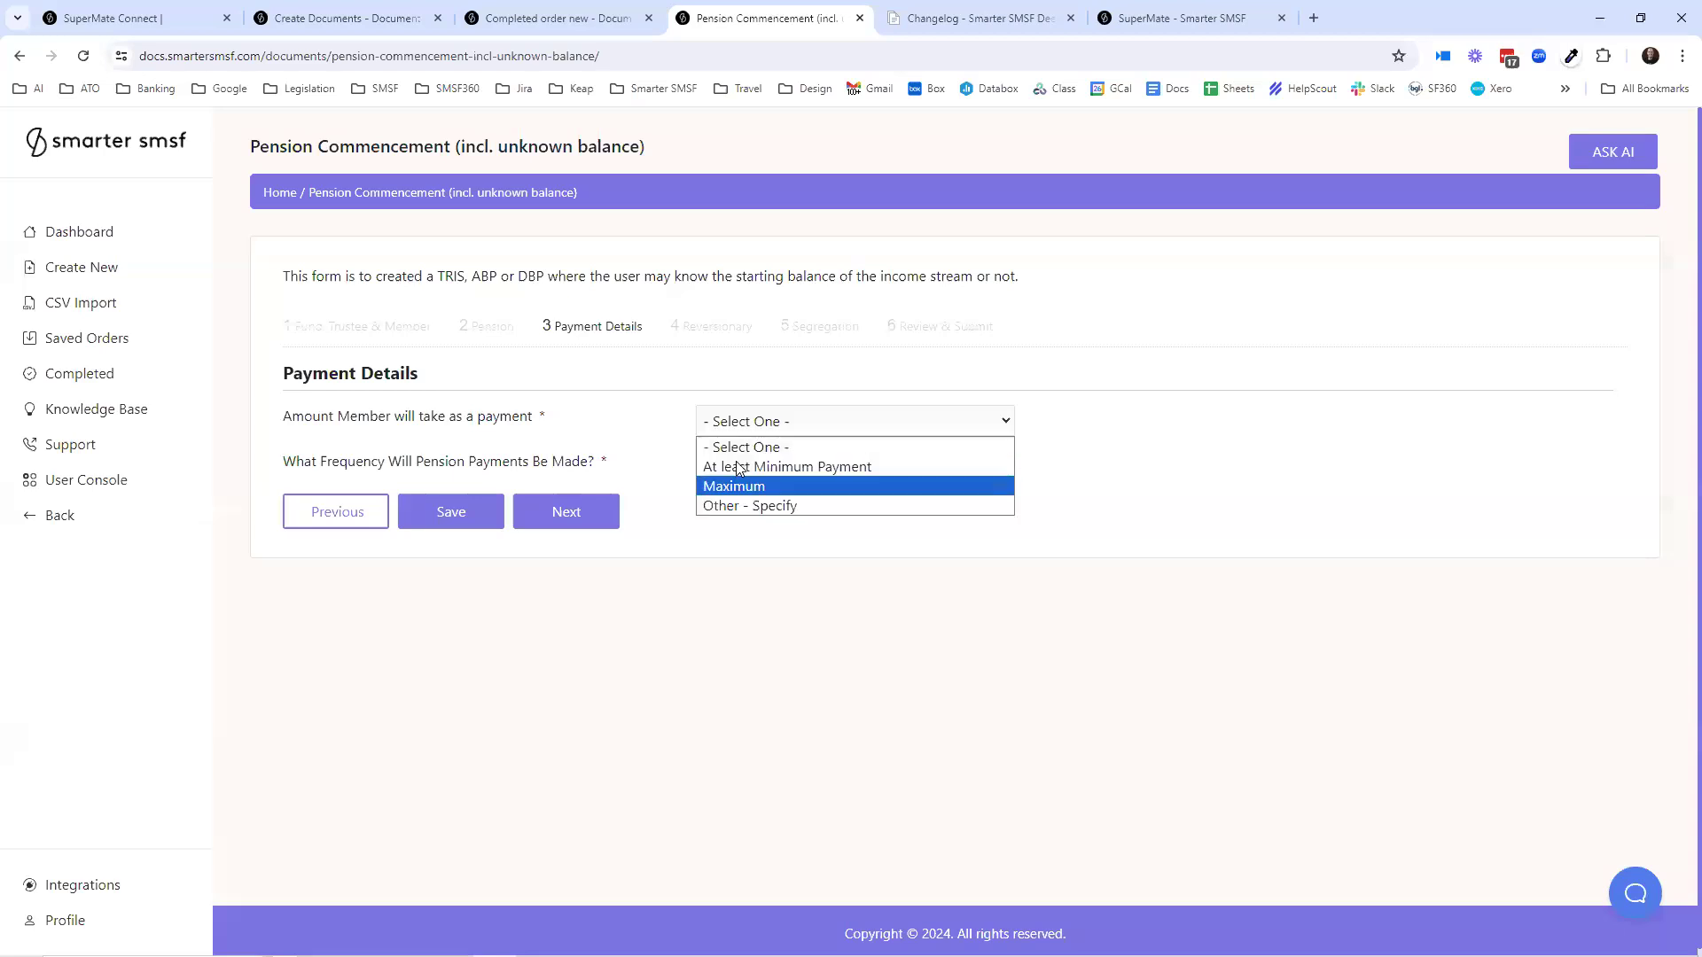
{"action": "left_click", "coordinate": [732, 470]}
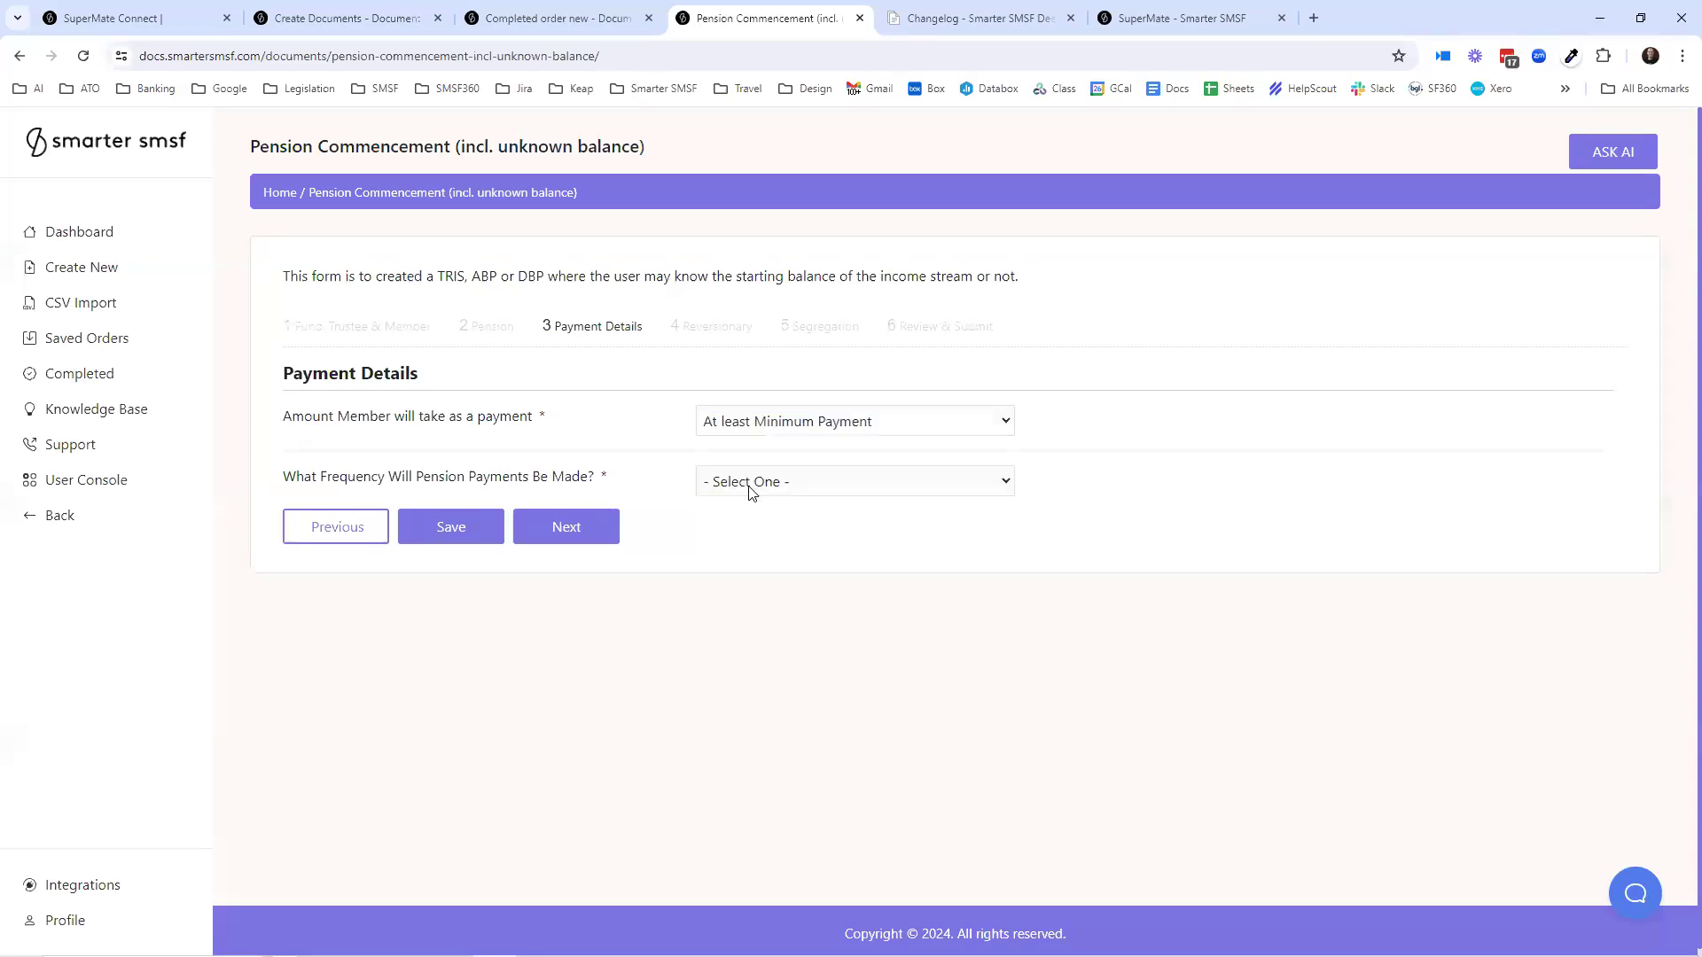
{"action": "left_click", "coordinate": [749, 486]}
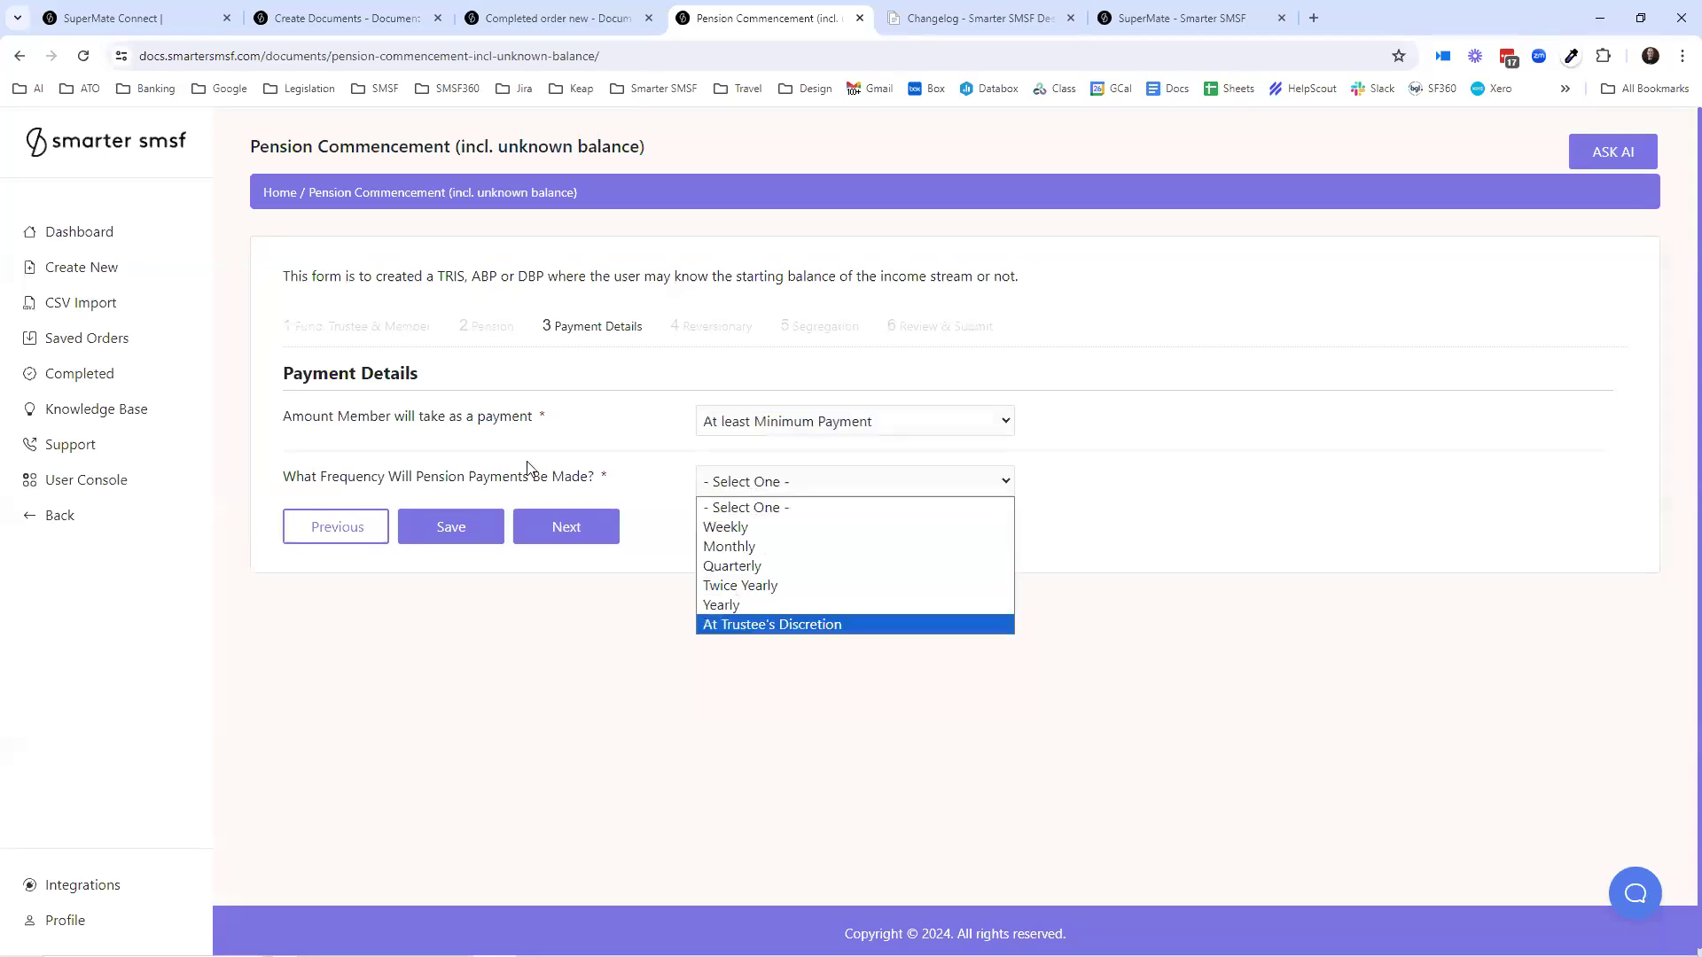
{"action": "left_click", "coordinate": [742, 629]}
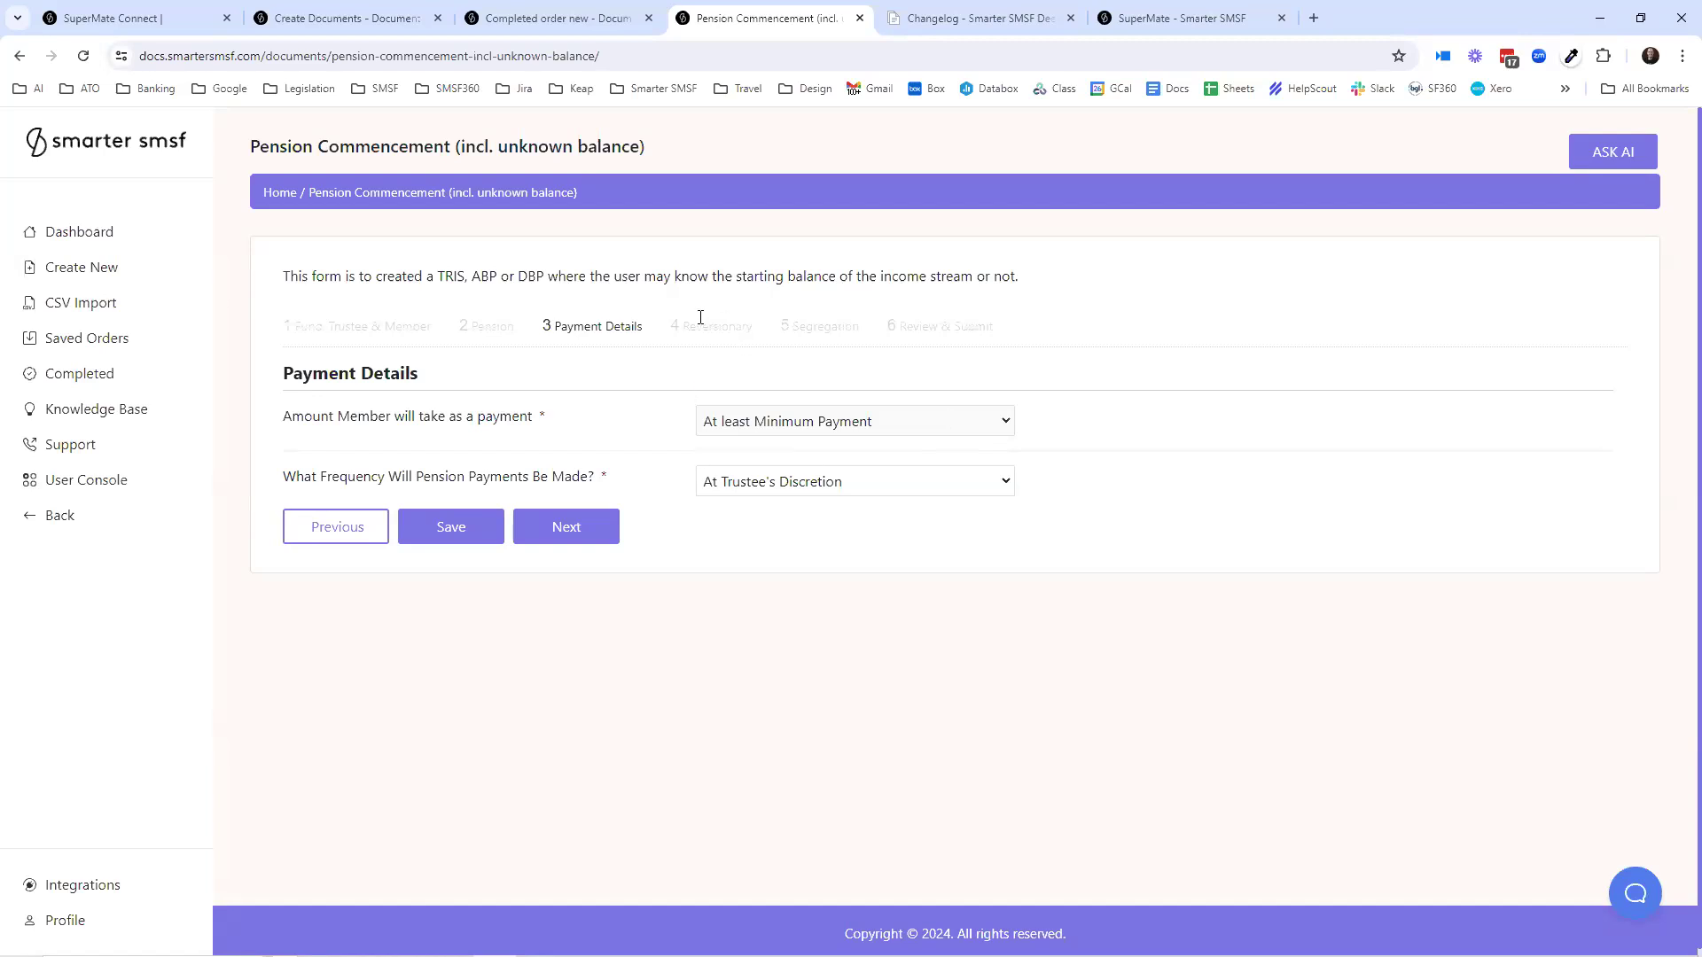
- Save the partly completed Pension Commencement form and check the actions available for it among the saved orders
{"action": "left_click_drag", "start_coordinate": [711, 329], "coordinate": [845, 330]}
{"action": "left_click", "coordinate": [836, 333]}
{"action": "left_click", "coordinate": [478, 532]}
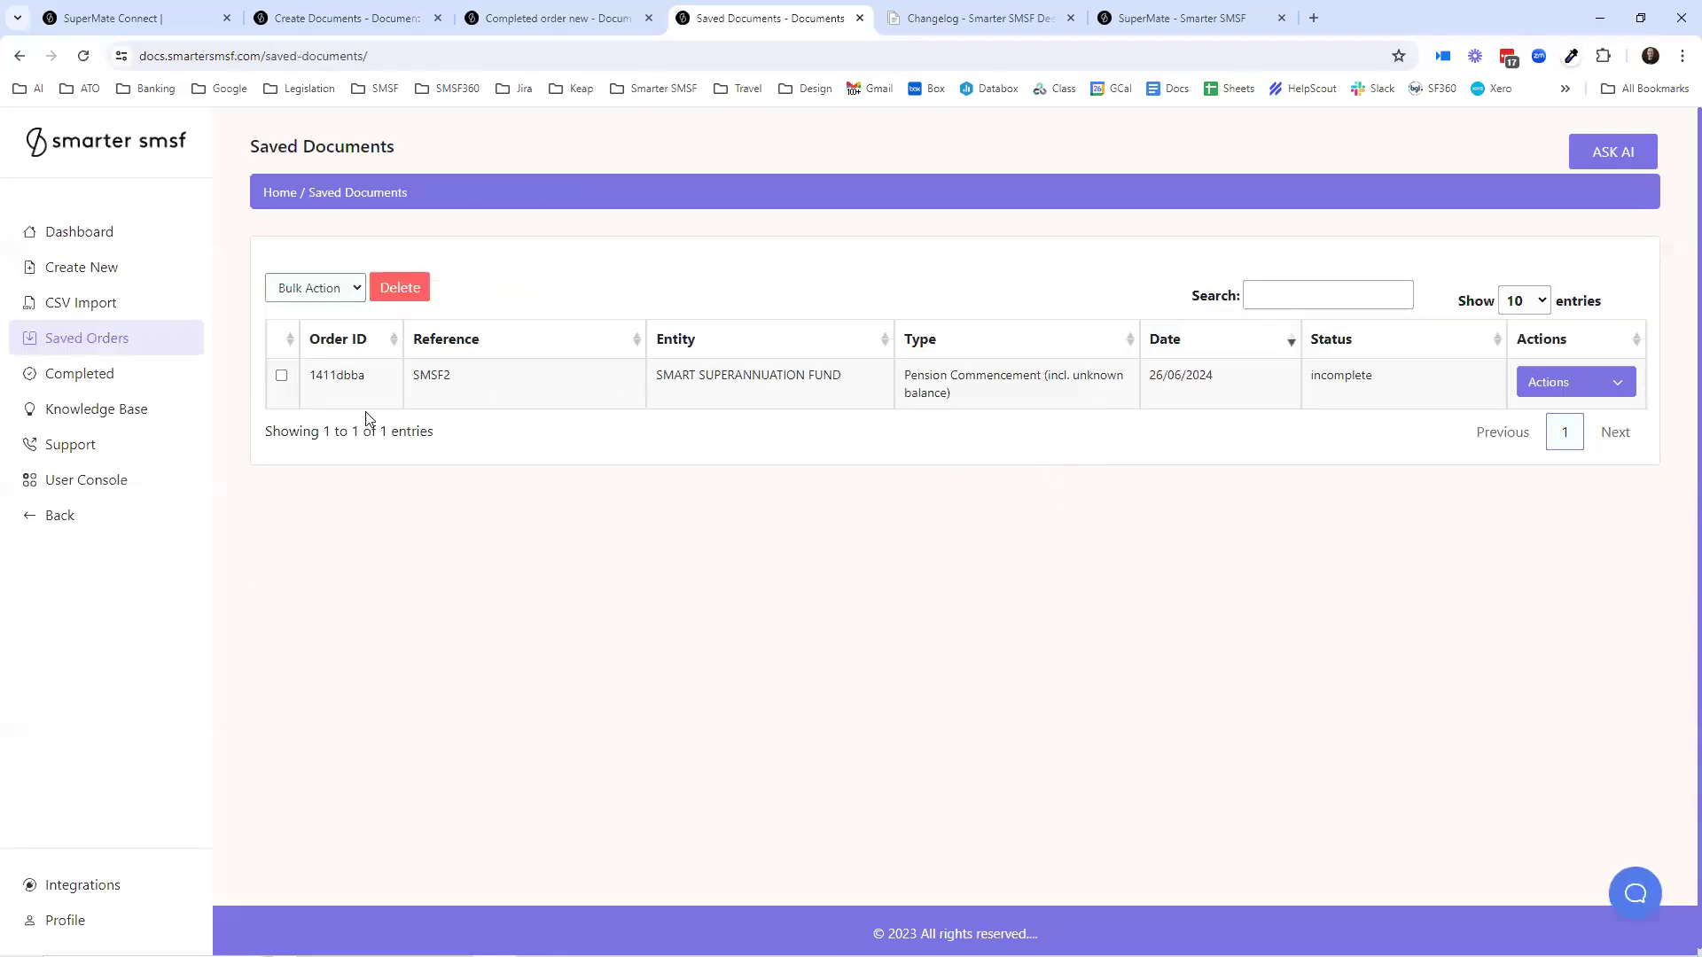
{"action": "left_click", "coordinate": [1553, 386]}
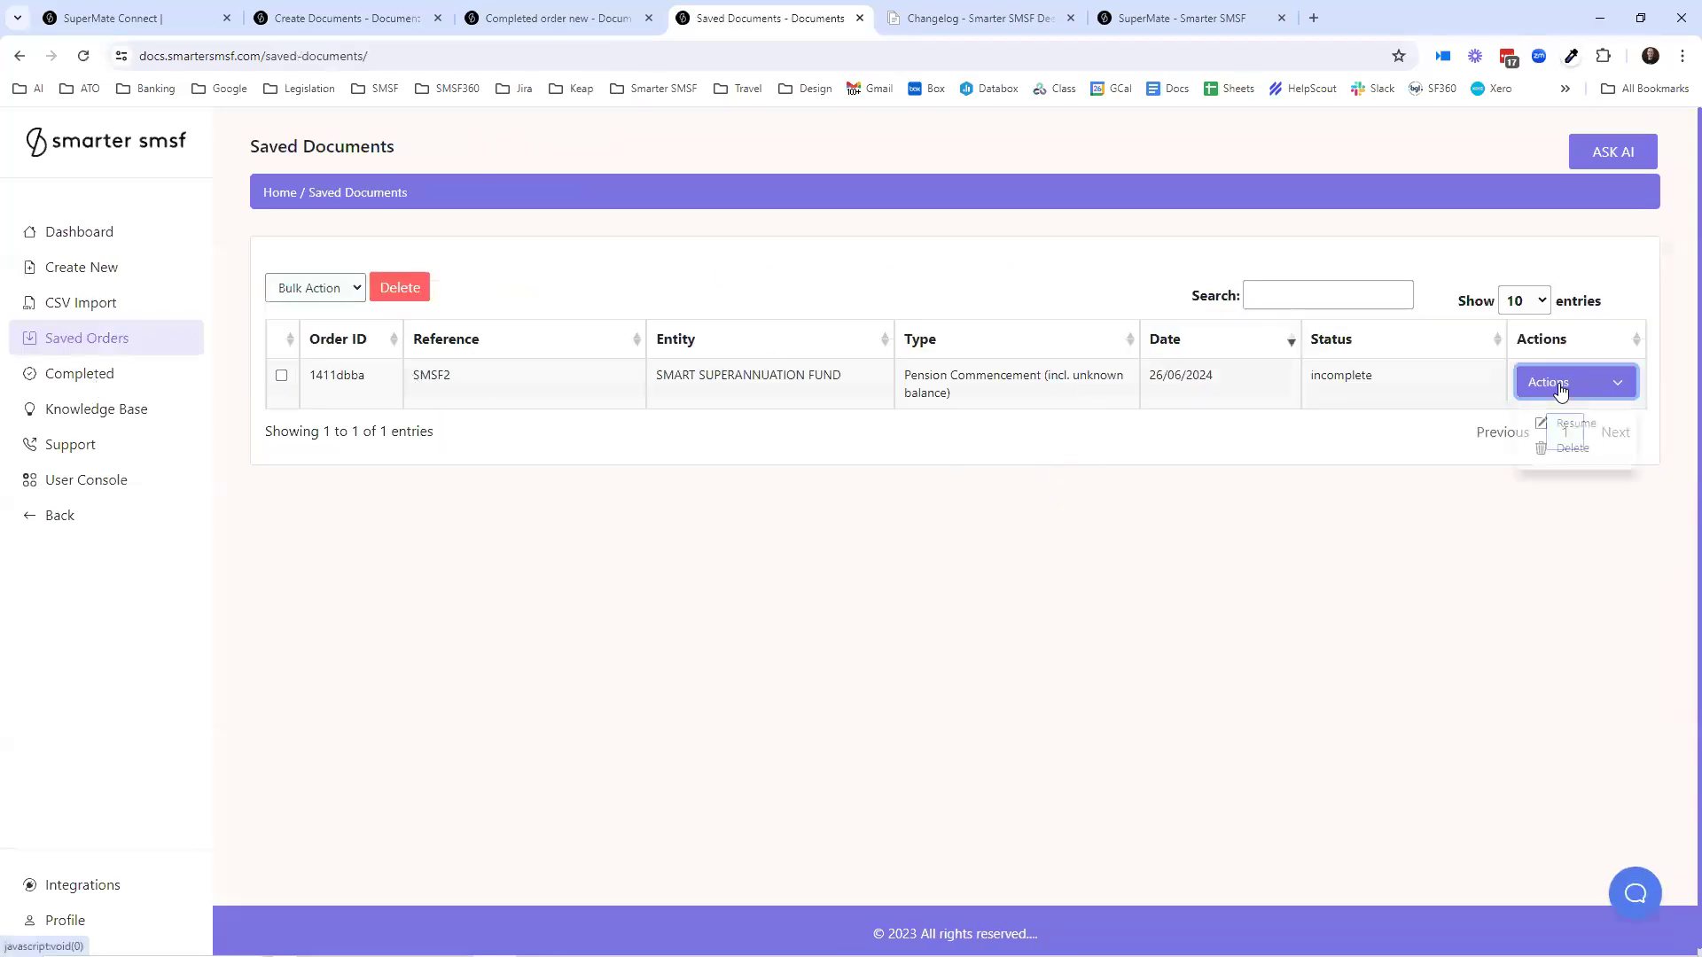
{"action": "left_click", "coordinate": [785, 598]}
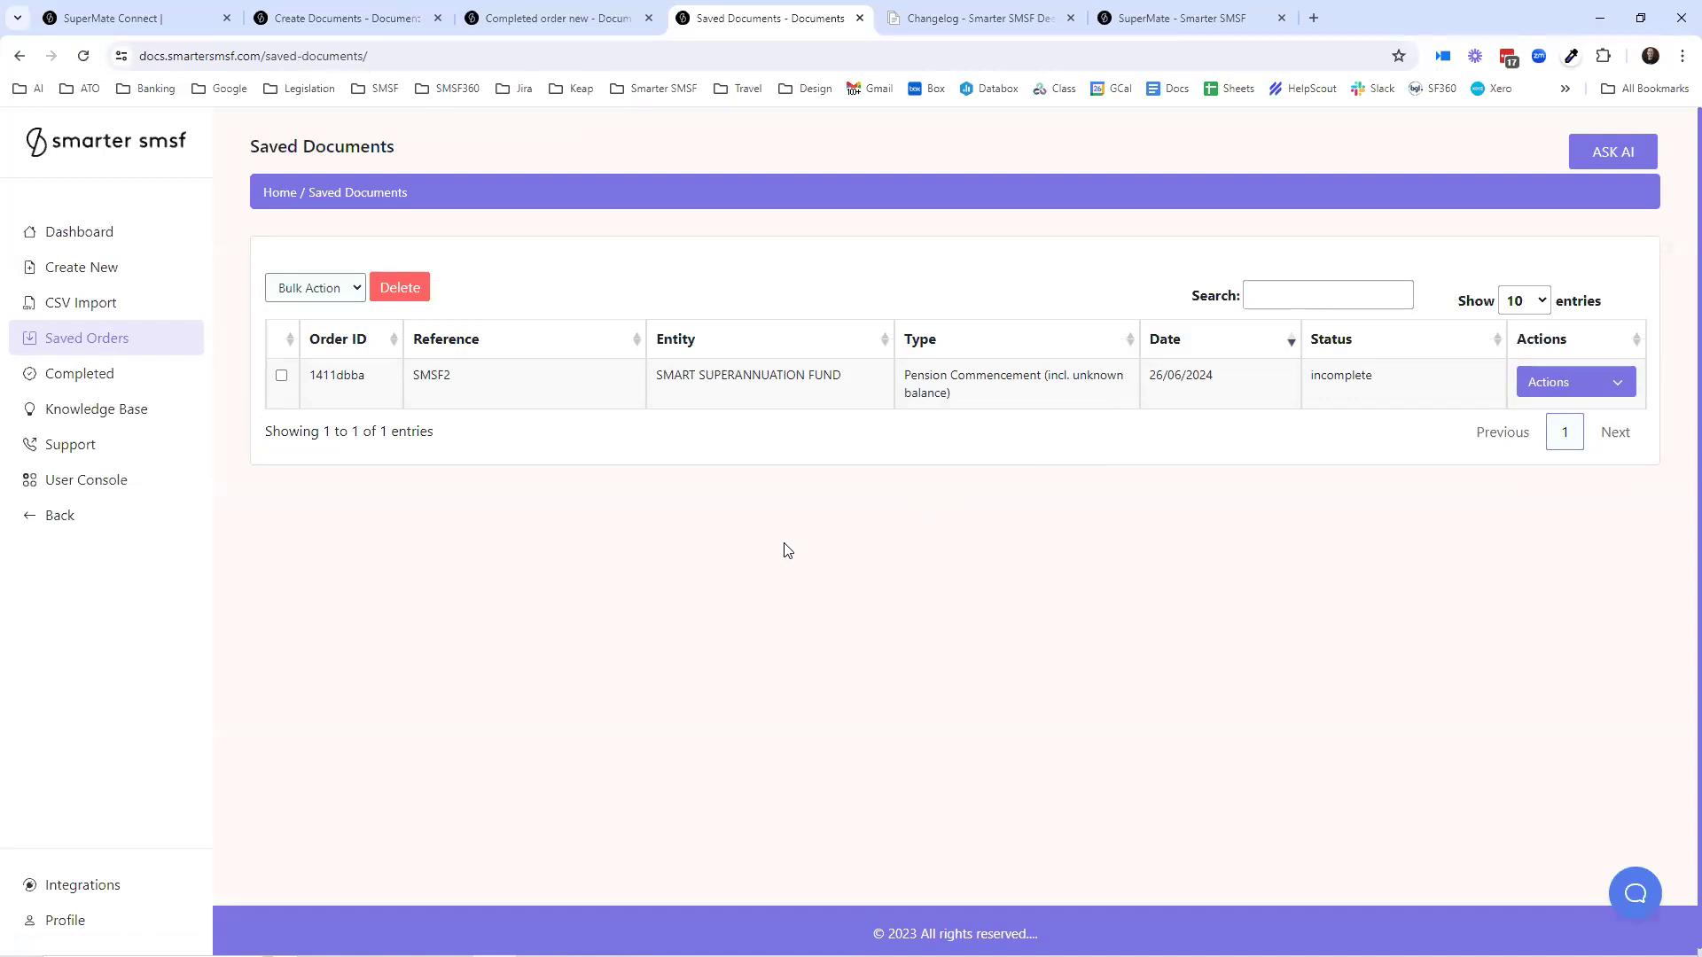
- Go to the completed orders list and close the duplicate browser tab that already shows it
{"action": "left_click", "coordinate": [115, 371]}
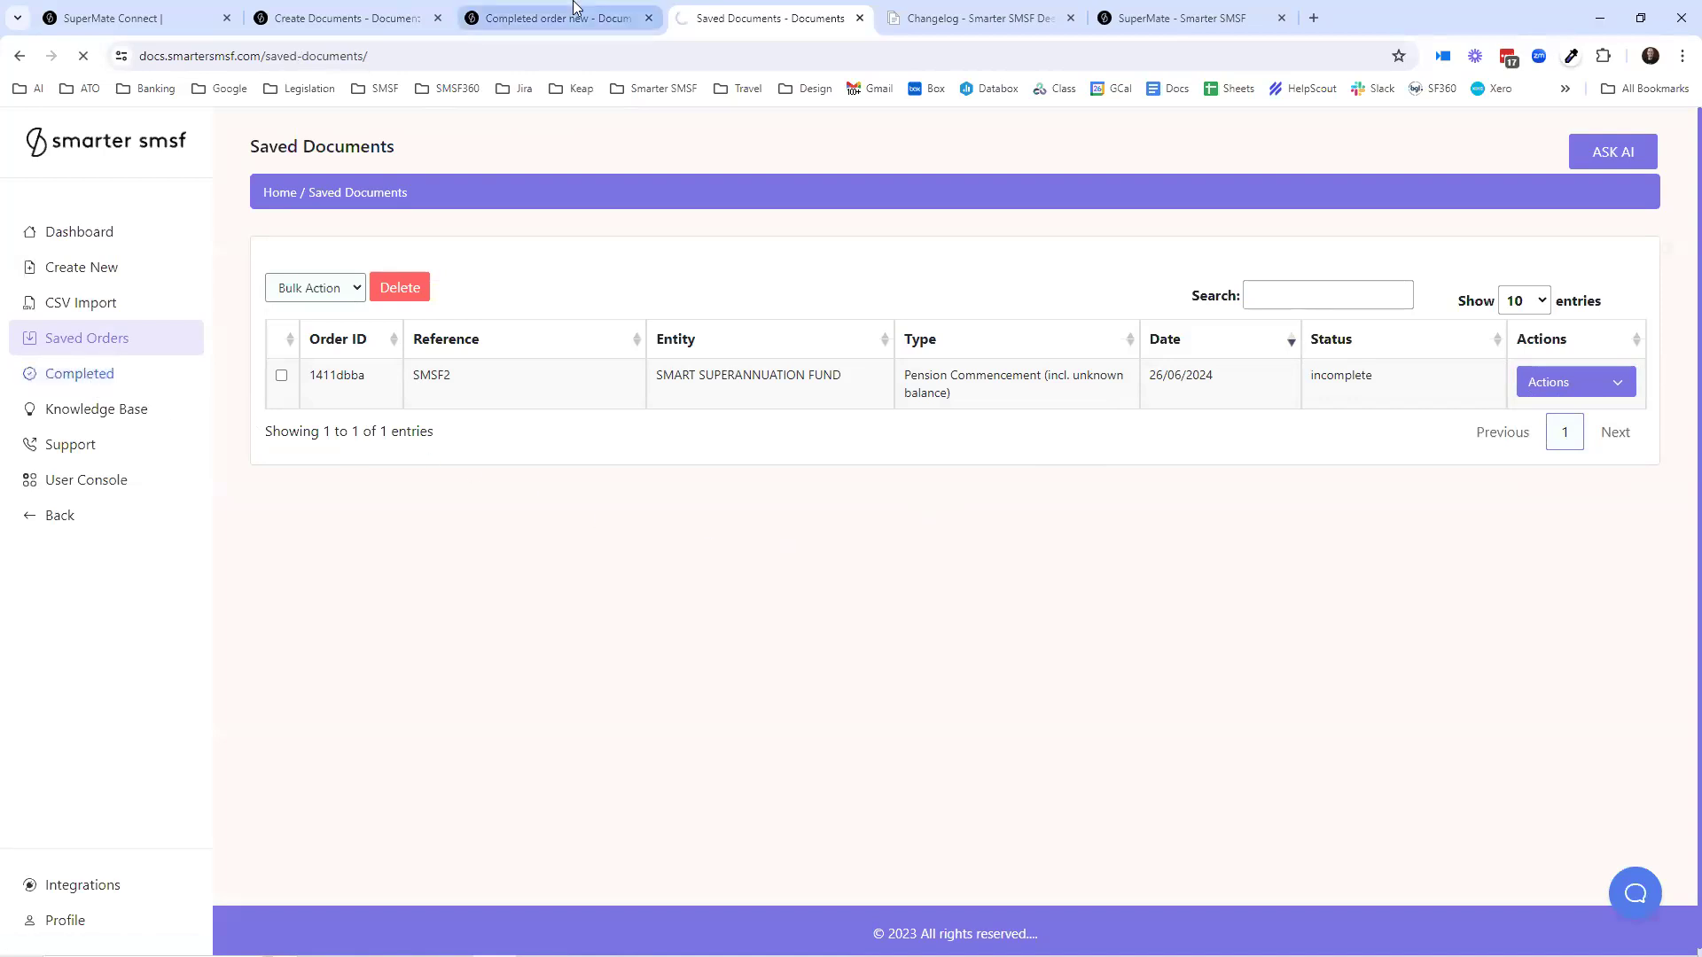
{"action": "left_click", "coordinate": [575, 12]}
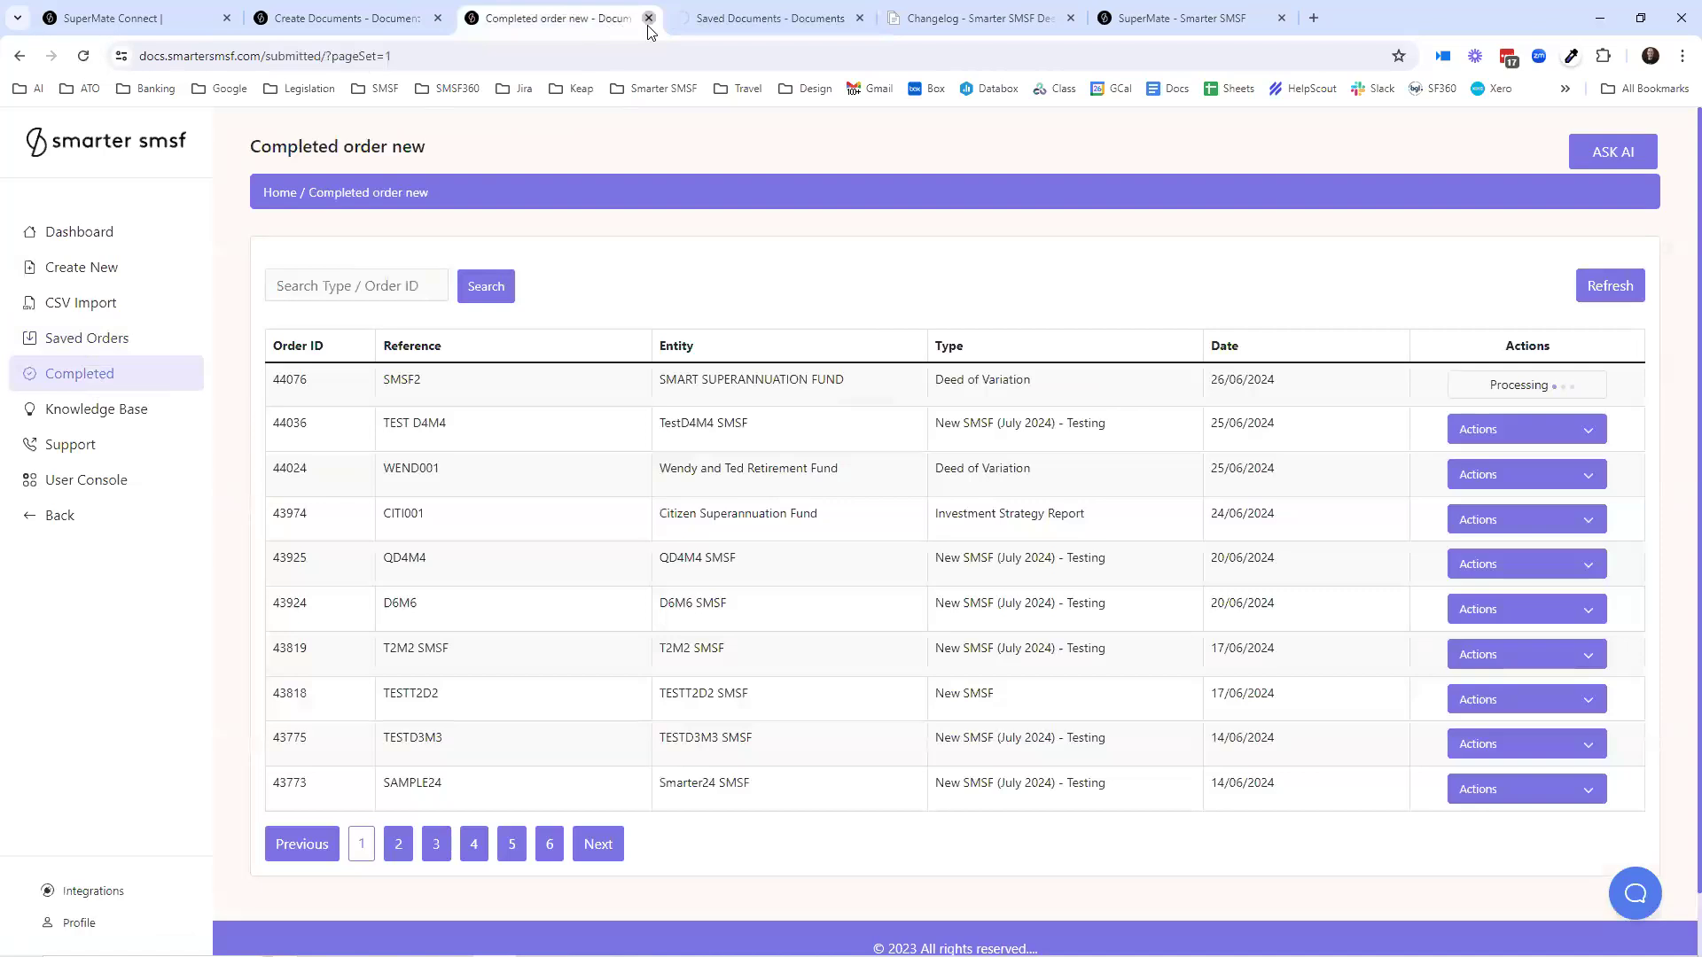
{"action": "left_click", "coordinate": [649, 19]}
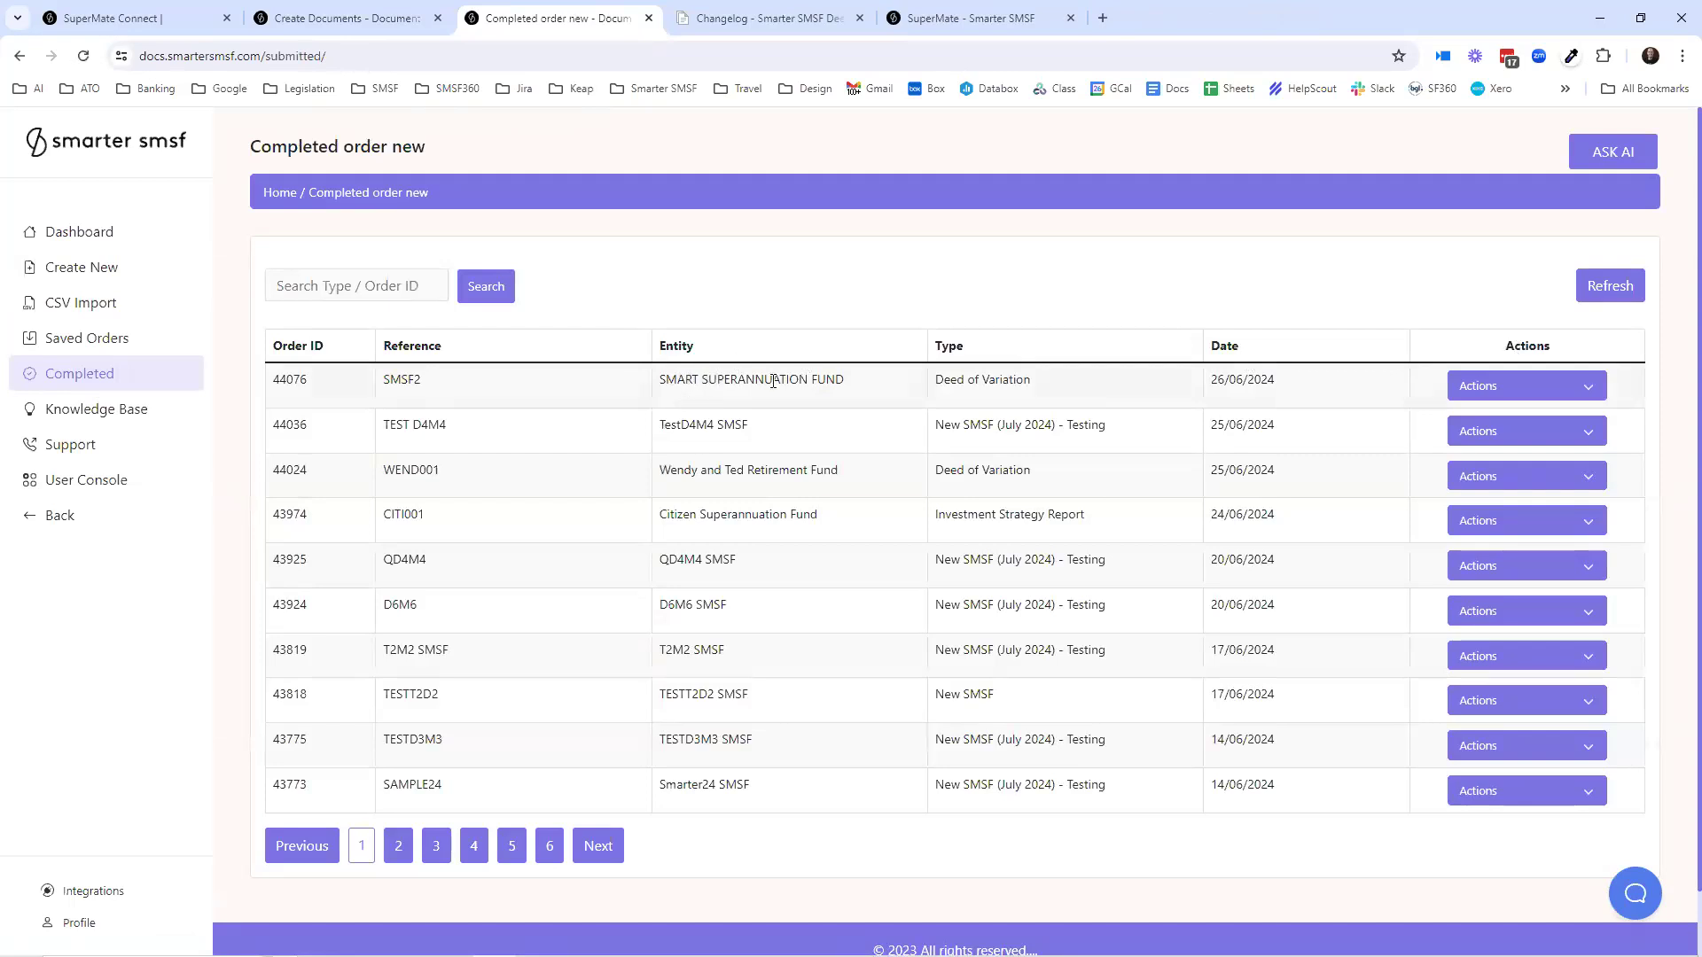
- Open the Docs to Supermate upload for the SMART SUPERANNUATION FUND Deed of Variation order
{"action": "left_click", "coordinate": [1567, 390]}
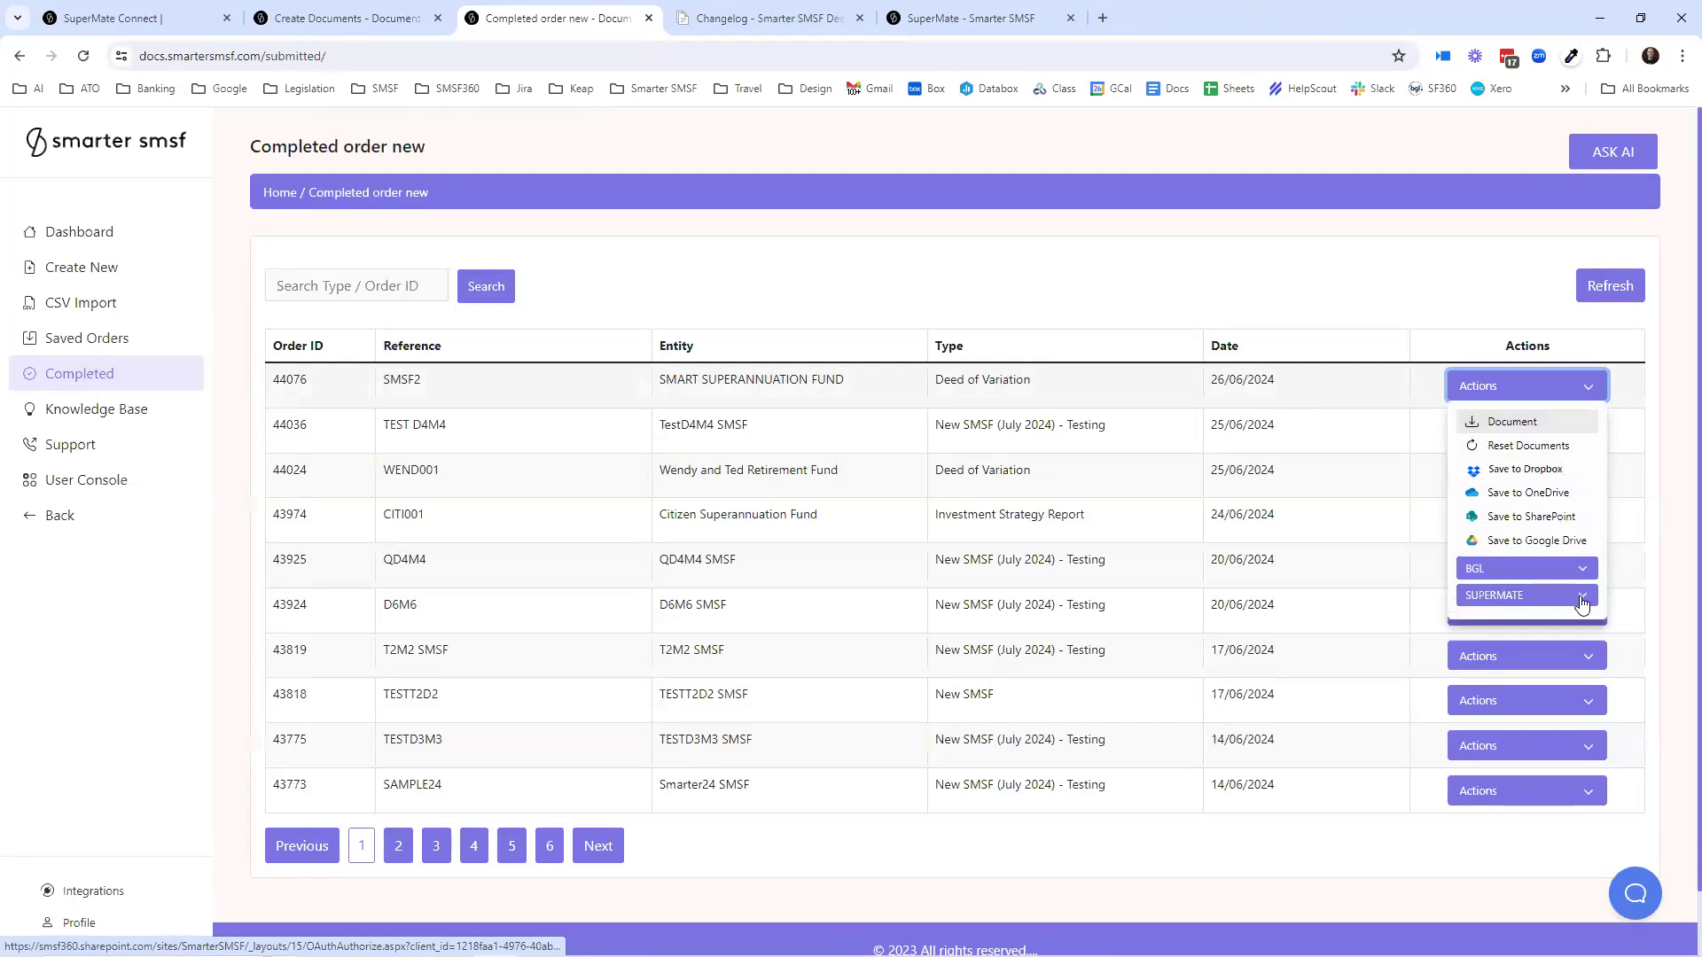
{"action": "left_click", "coordinate": [1582, 596]}
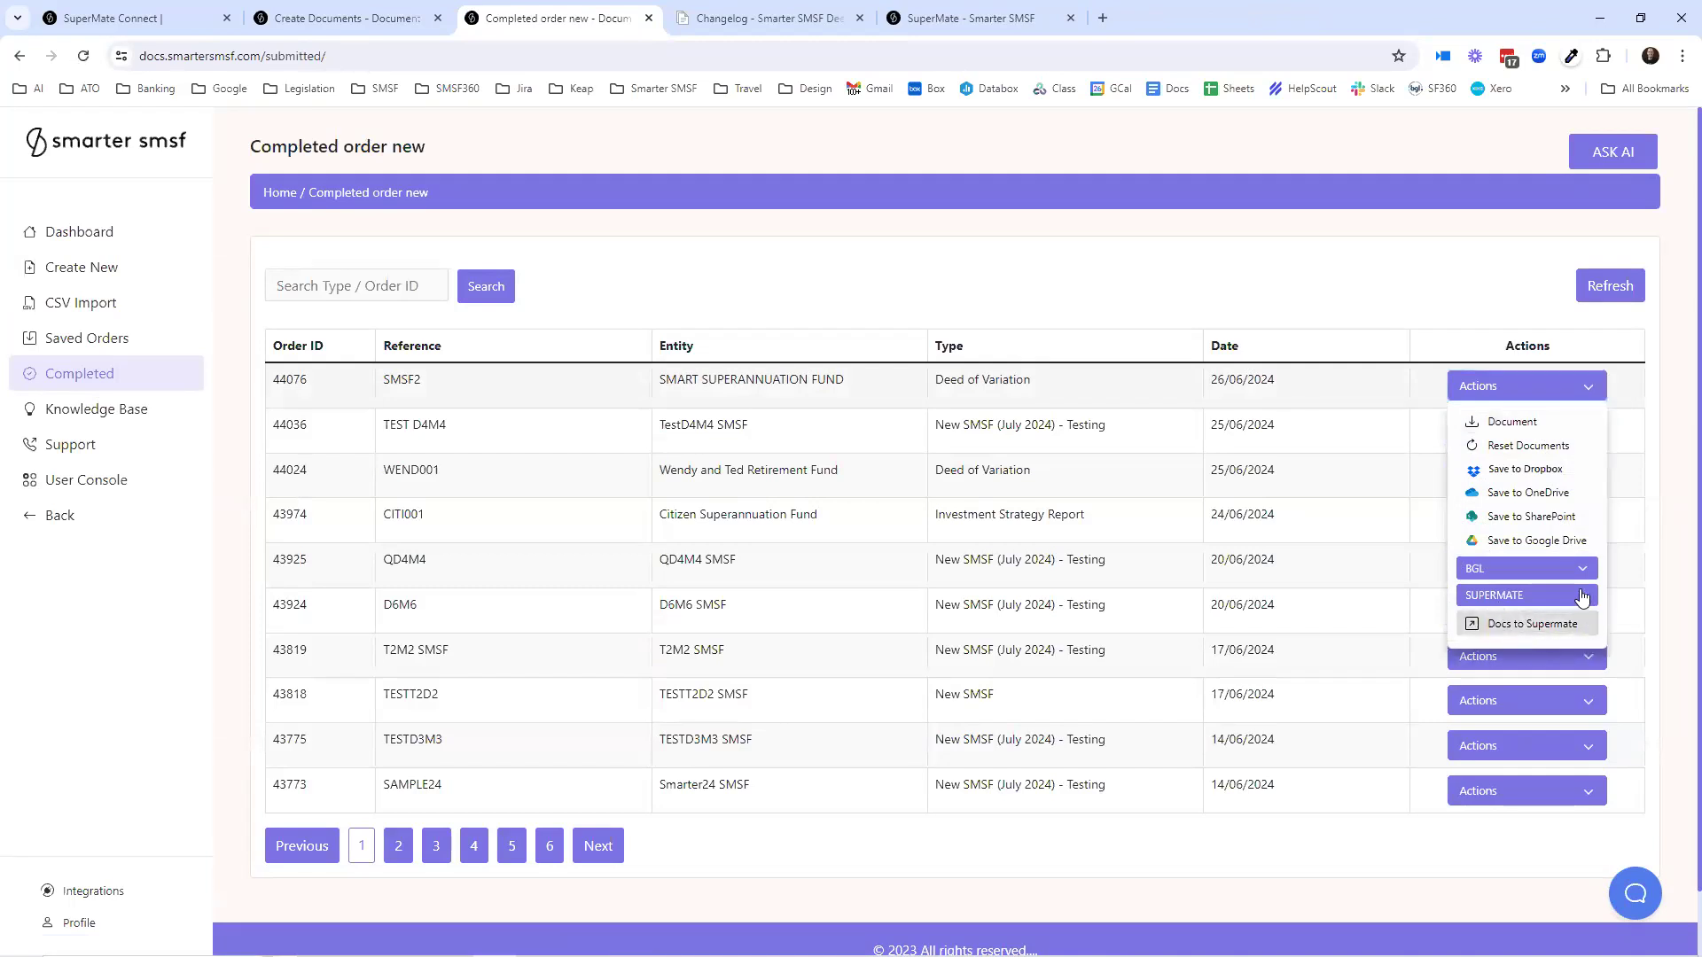
{"action": "left_click", "coordinate": [1551, 570]}
{"action": "left_click", "coordinate": [1577, 624]}
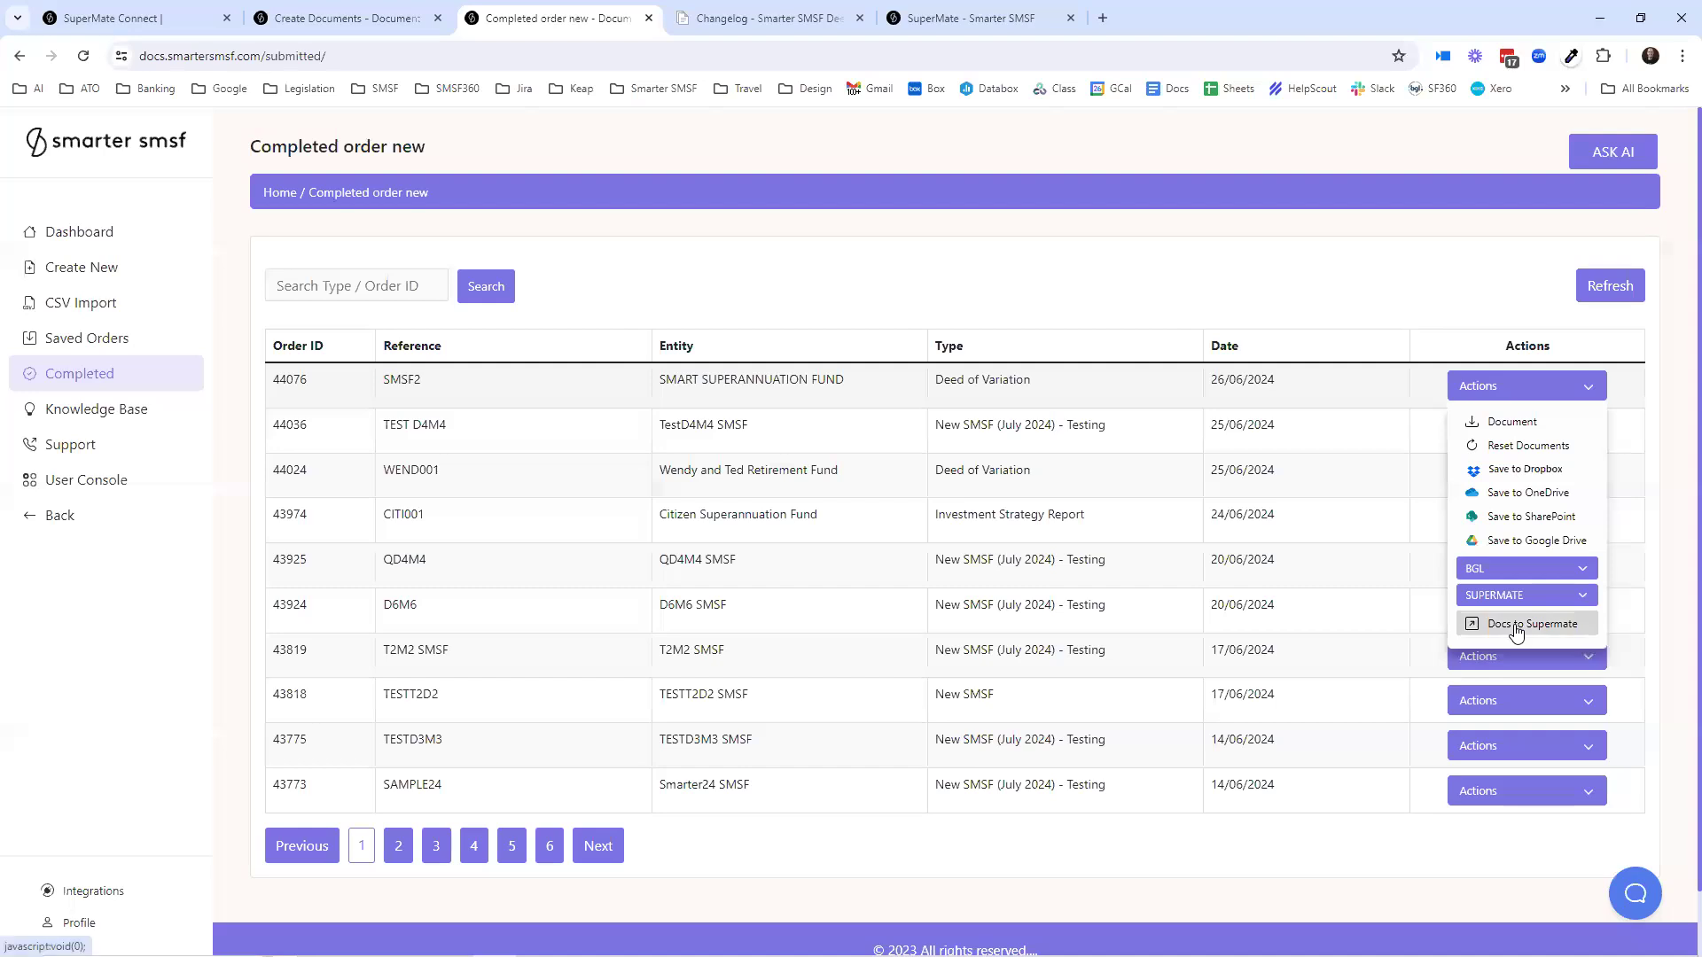
{"action": "left_click", "coordinate": [1516, 625]}
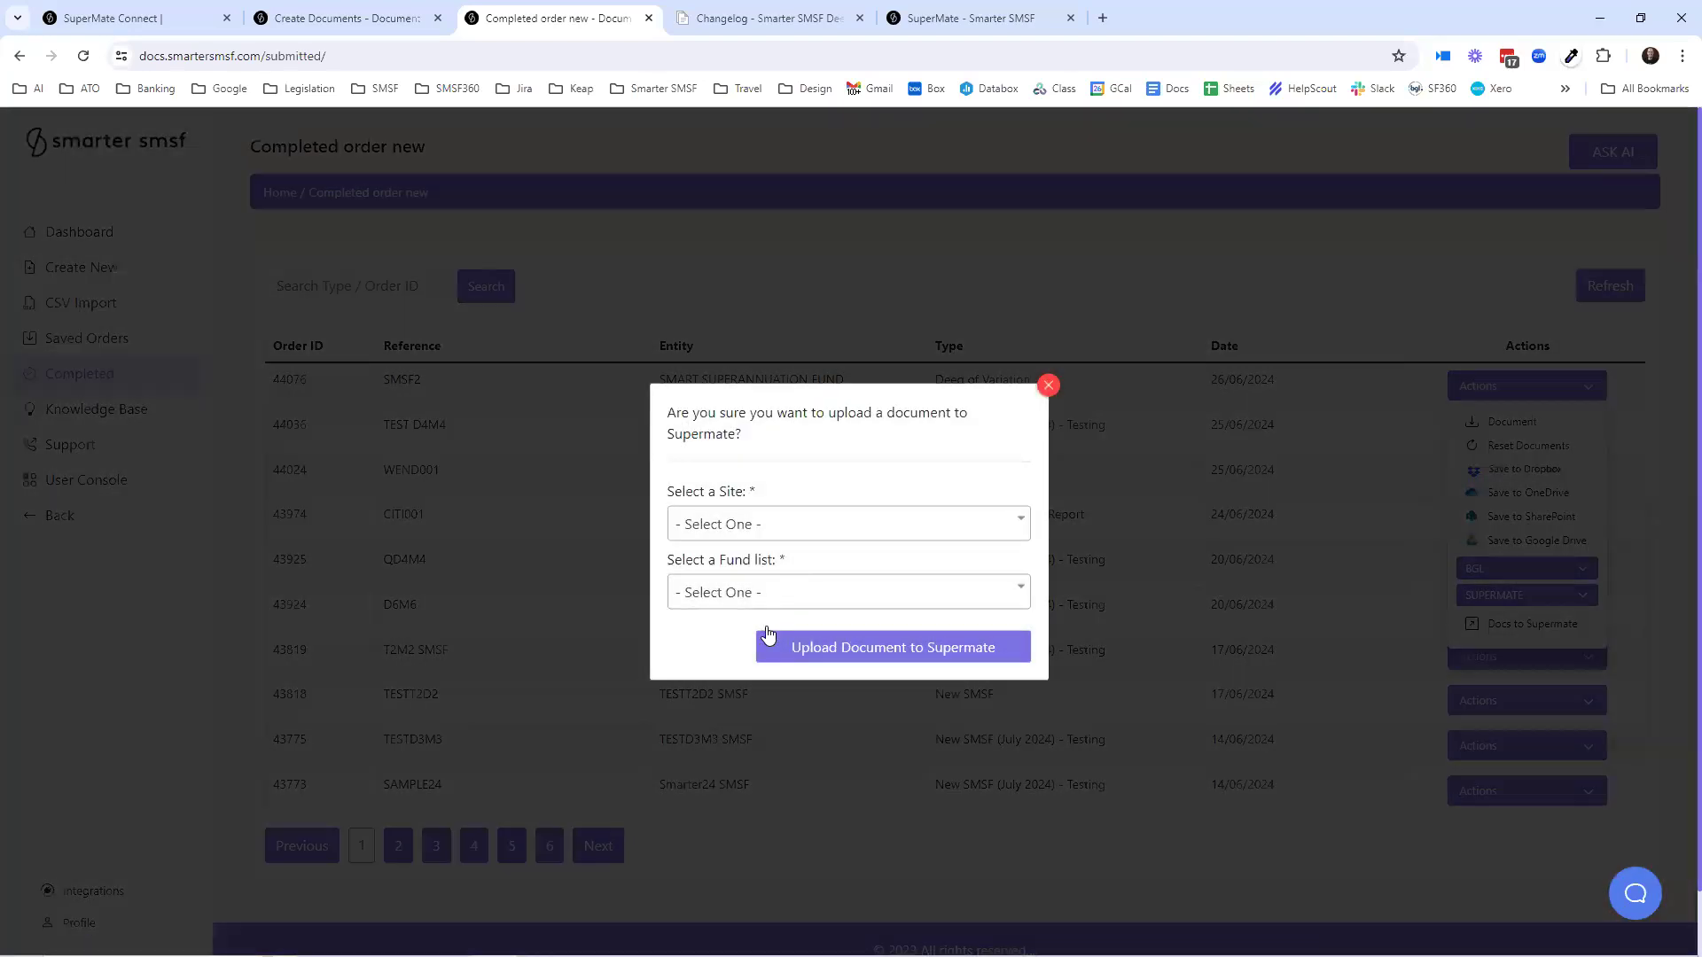
- Upload the order's document to SuperMate using the Smarter SMSF site and the SMART SUPERANNUATION FUND
{"action": "left_click", "coordinate": [803, 525]}
{"action": "left_click", "coordinate": [783, 620]}
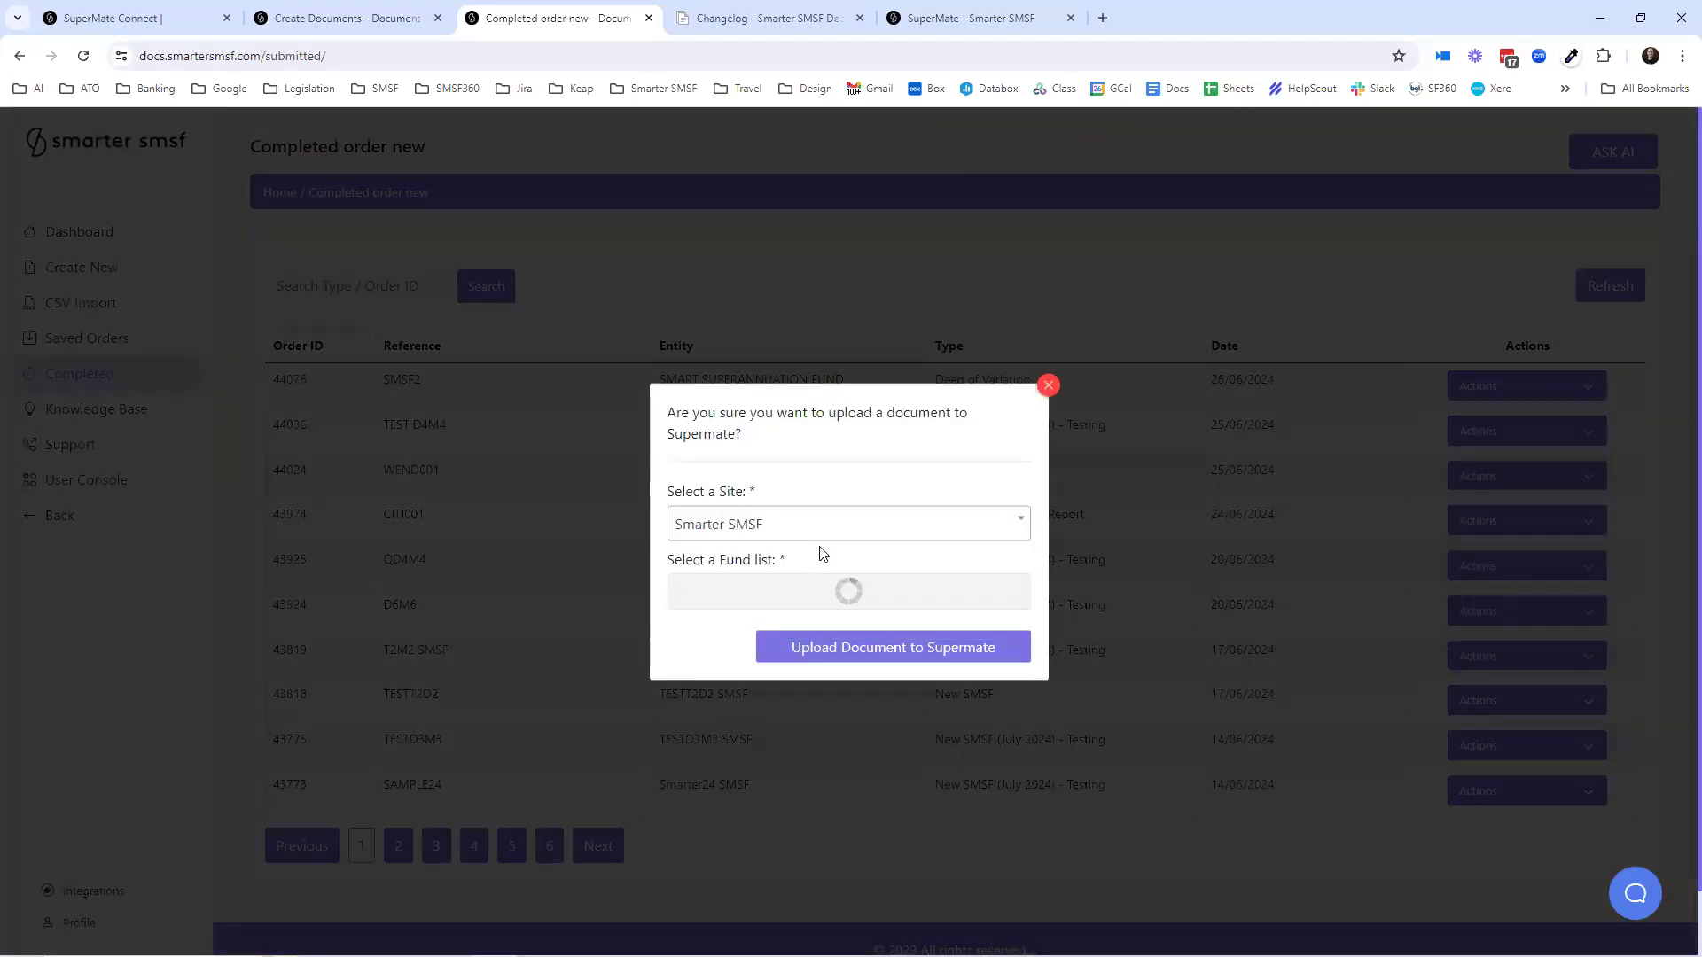
{"action": "left_click", "coordinate": [796, 592]}
{"action": "type", "text": "smart"}
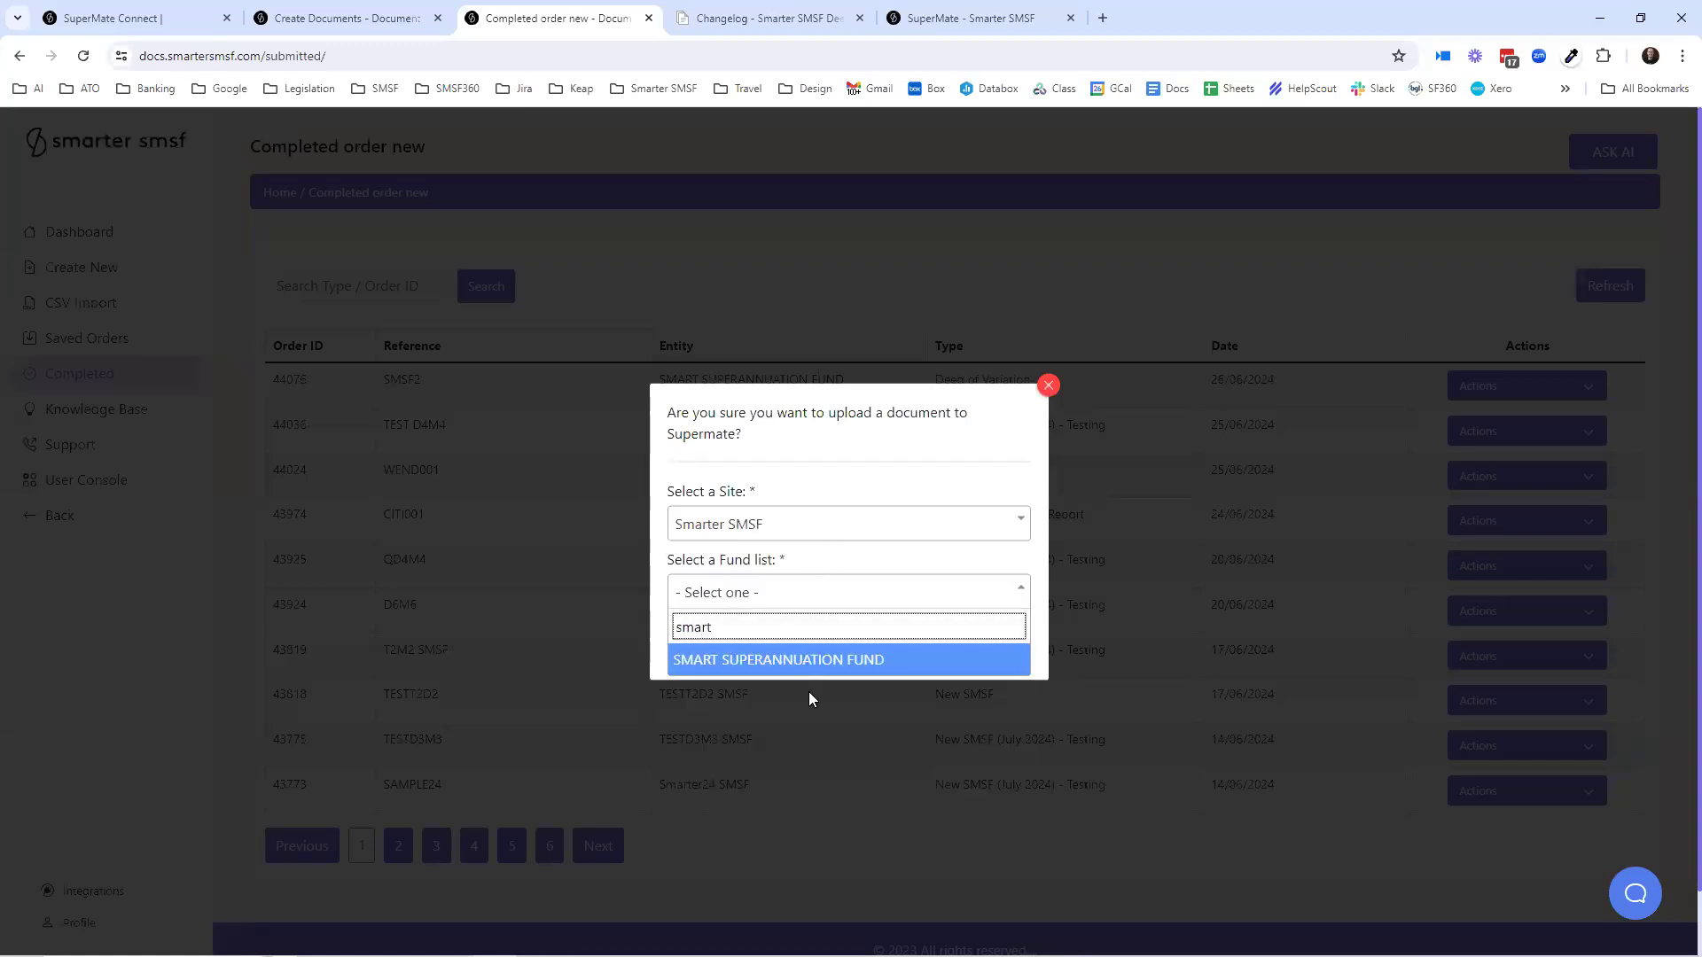
{"action": "left_click", "coordinate": [815, 660]}
{"action": "left_click", "coordinate": [863, 650]}
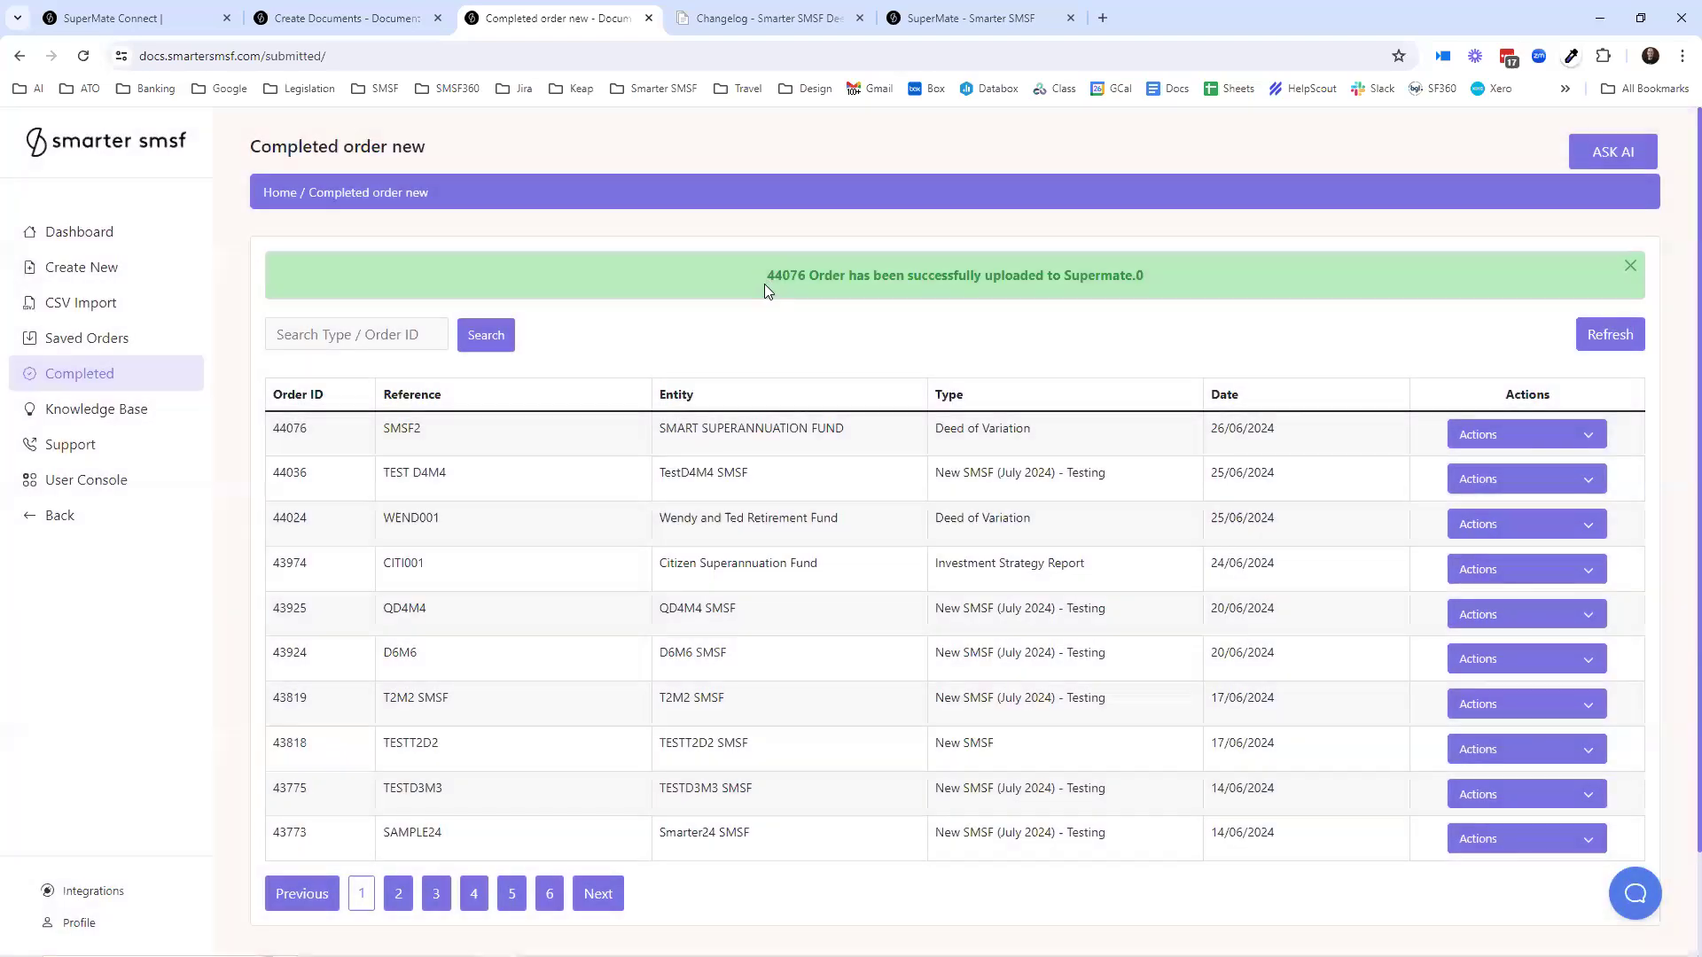
{"action": "left_click_drag", "start_coordinate": [770, 275], "coordinate": [1155, 284]}
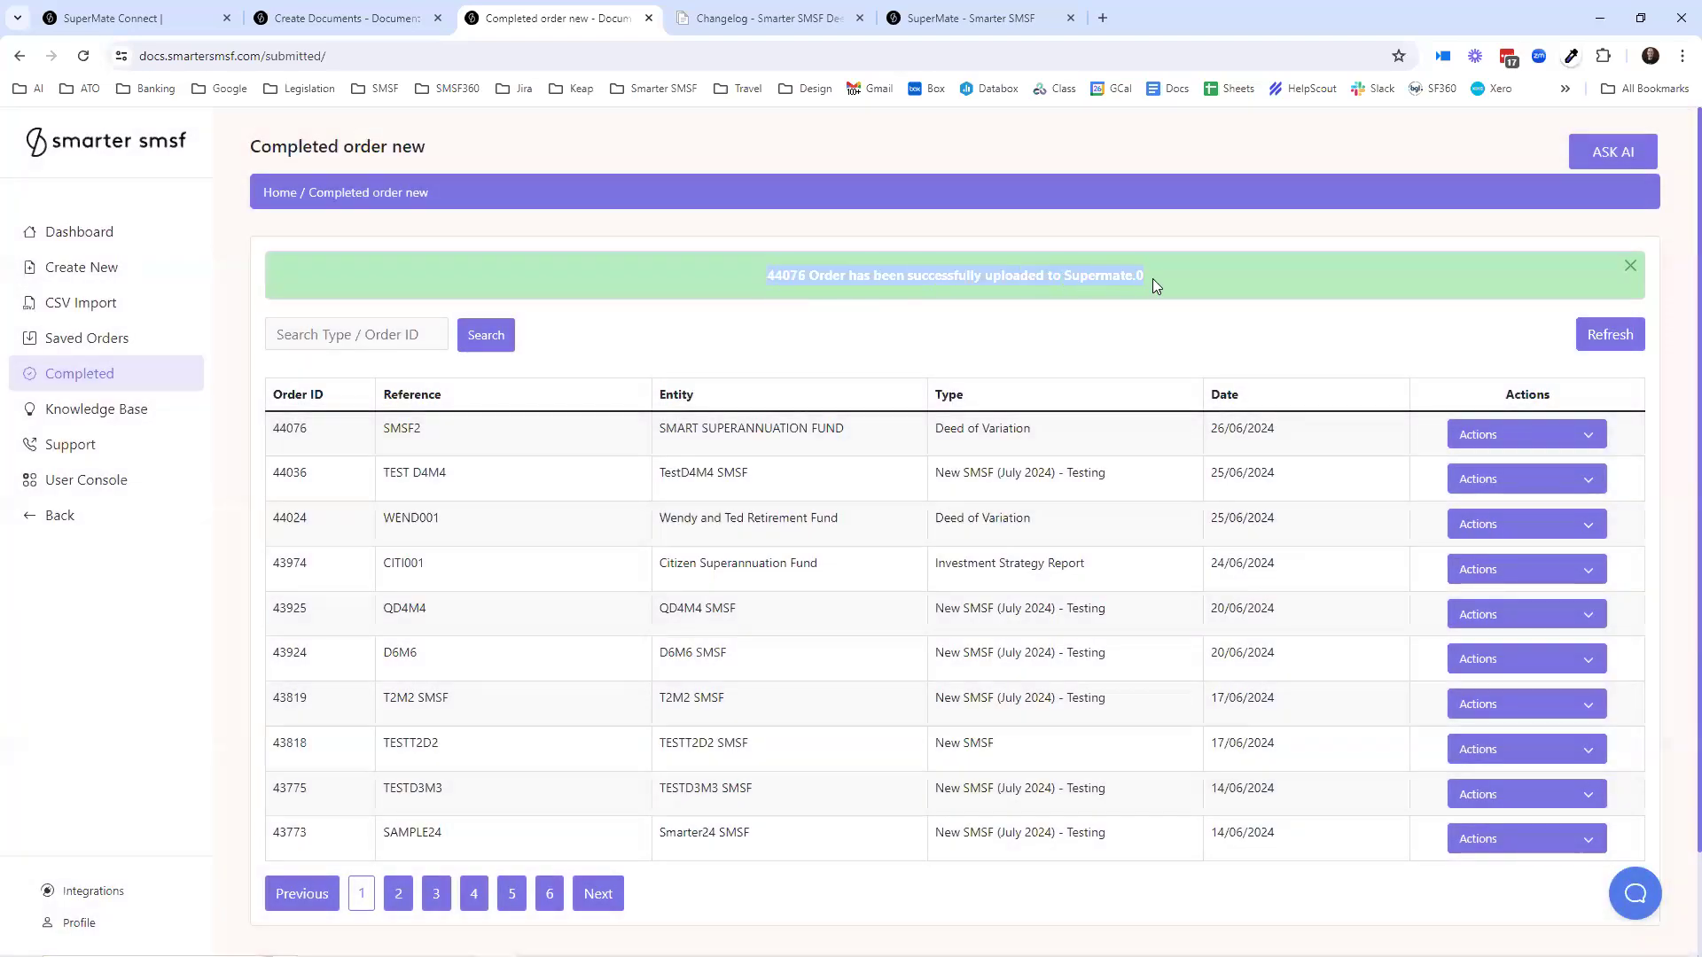
{"action": "left_click", "coordinate": [673, 243]}
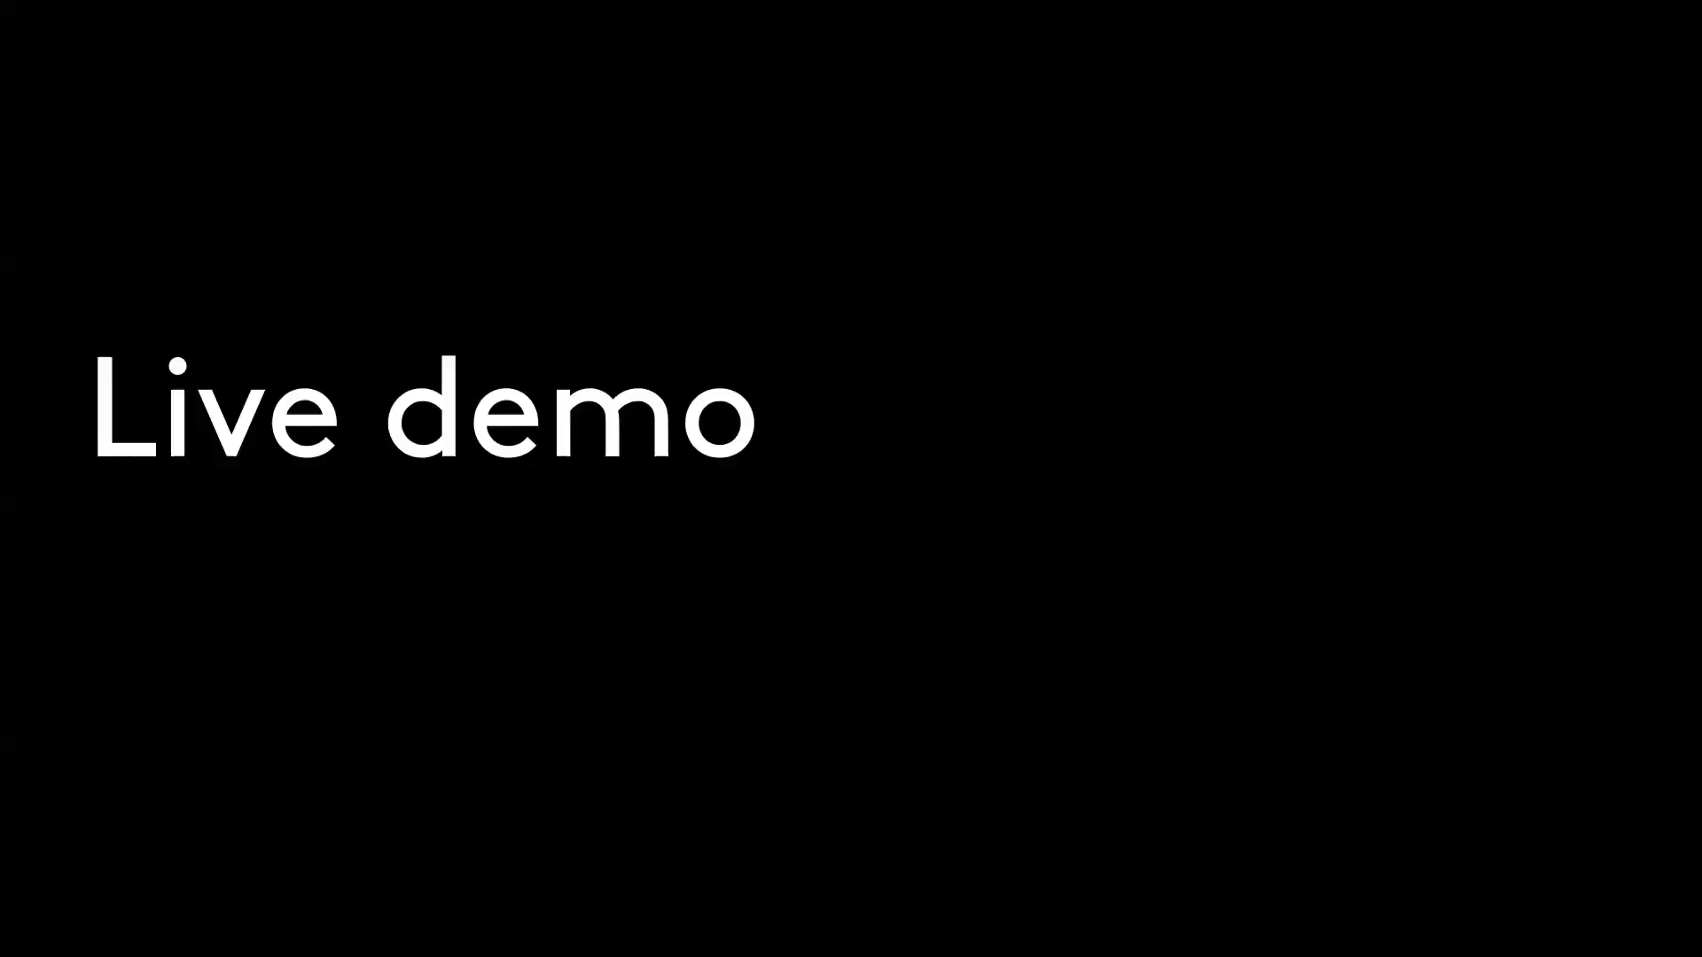
{"action": "left_click", "coordinate": [733, 608]}
{"action": "left_click", "coordinate": [733, 608]}
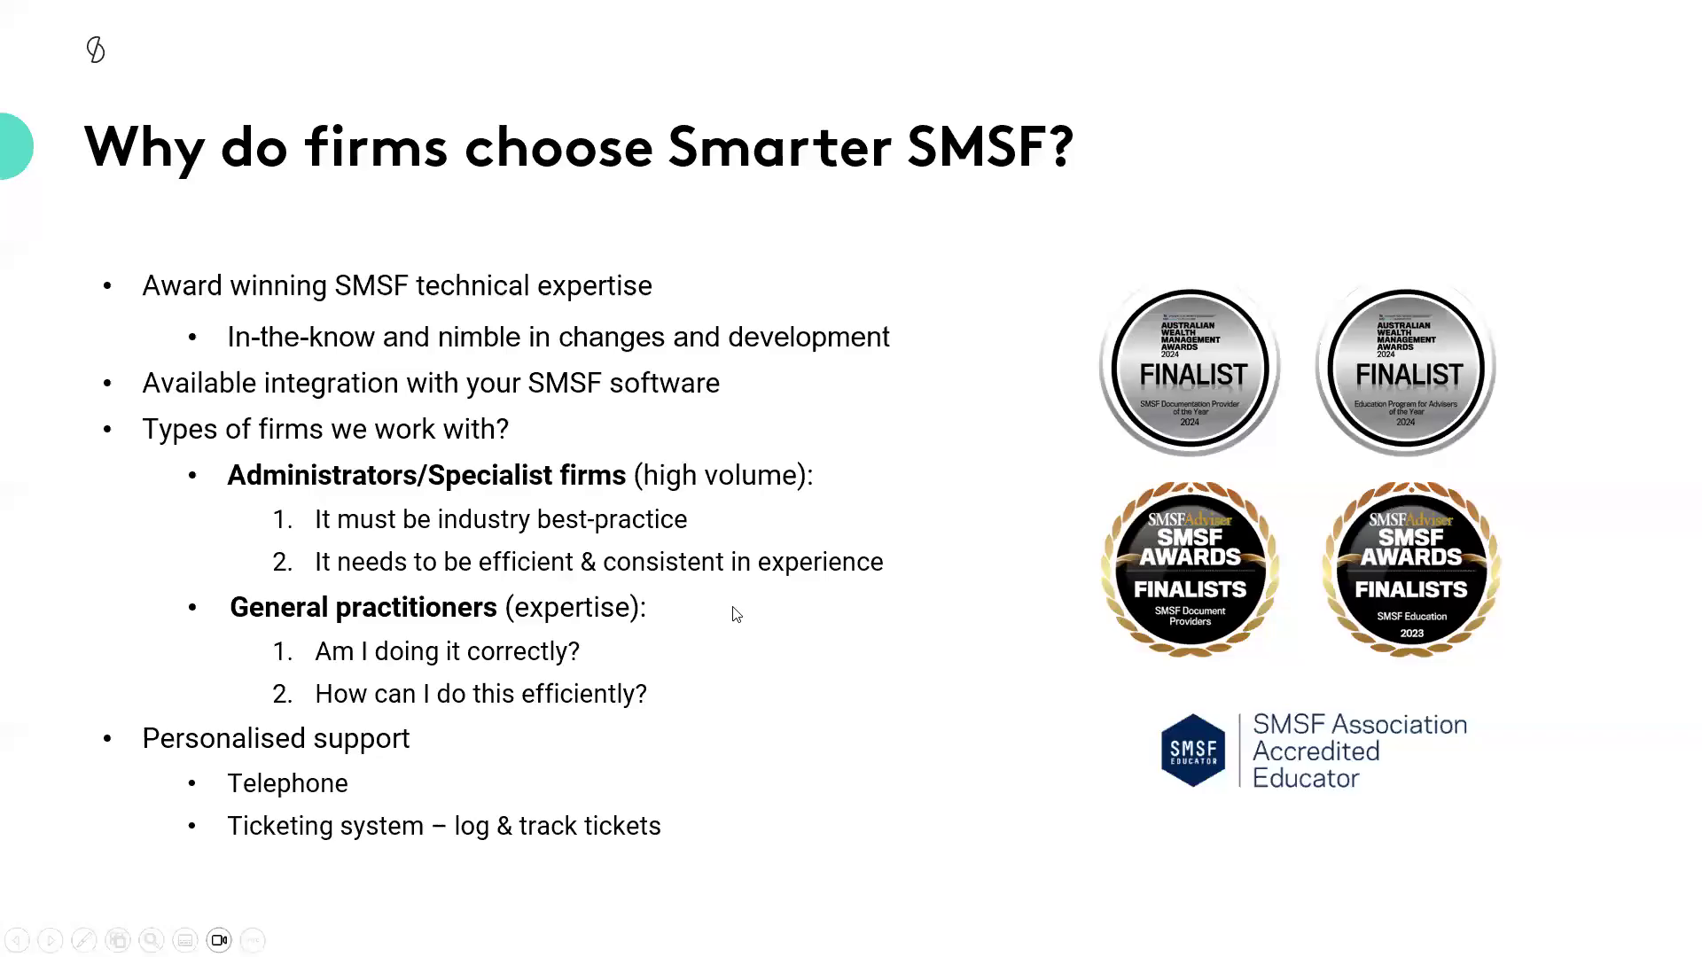